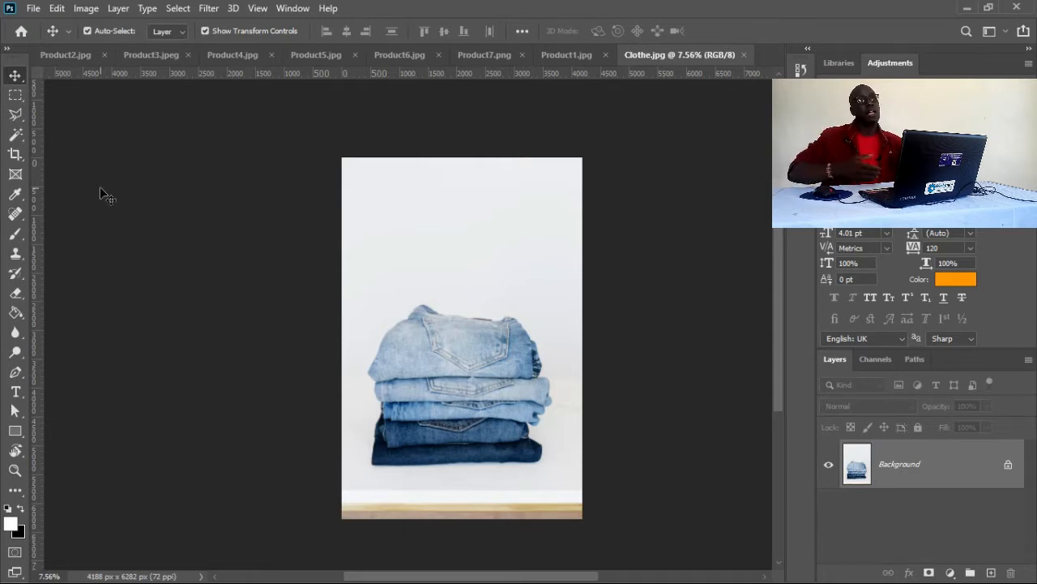
- Select the white backdrop around the stacked jeans with the Magic Wand Tool at tolerance 32, and invert the selection
left_click(18, 137)
right_click(19, 137)
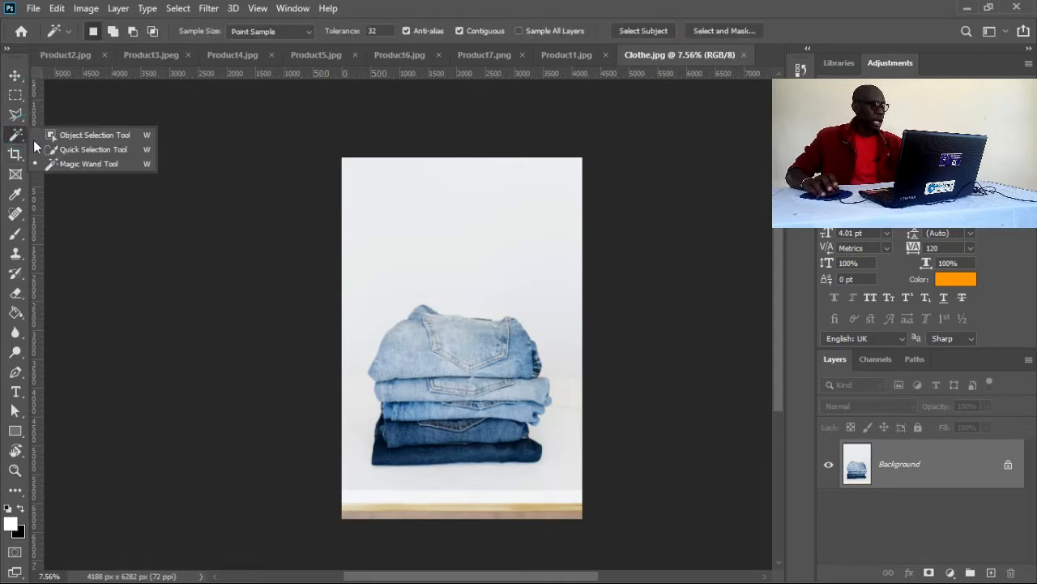
left_click(78, 167)
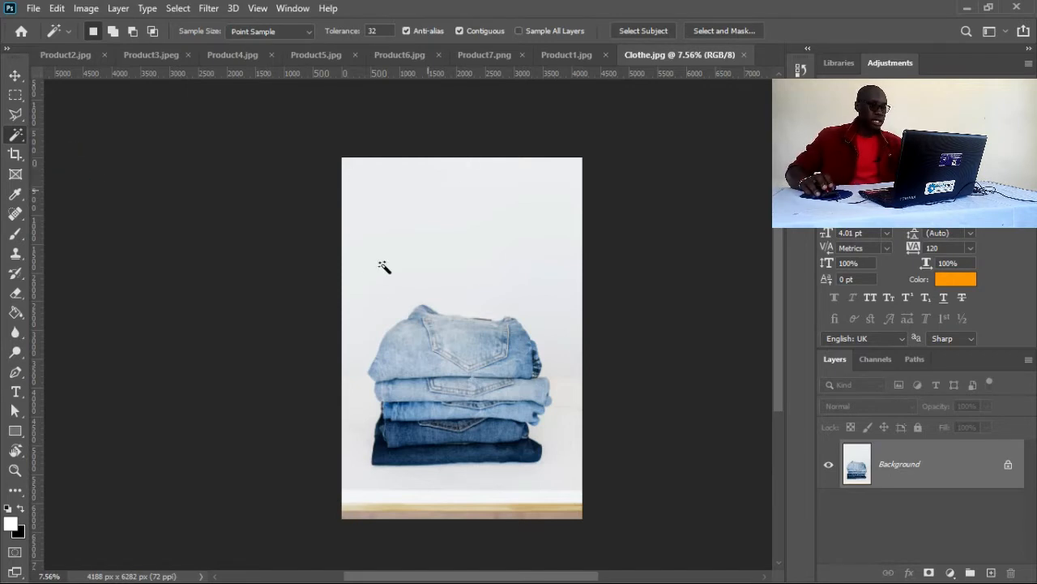
left_click(427, 241)
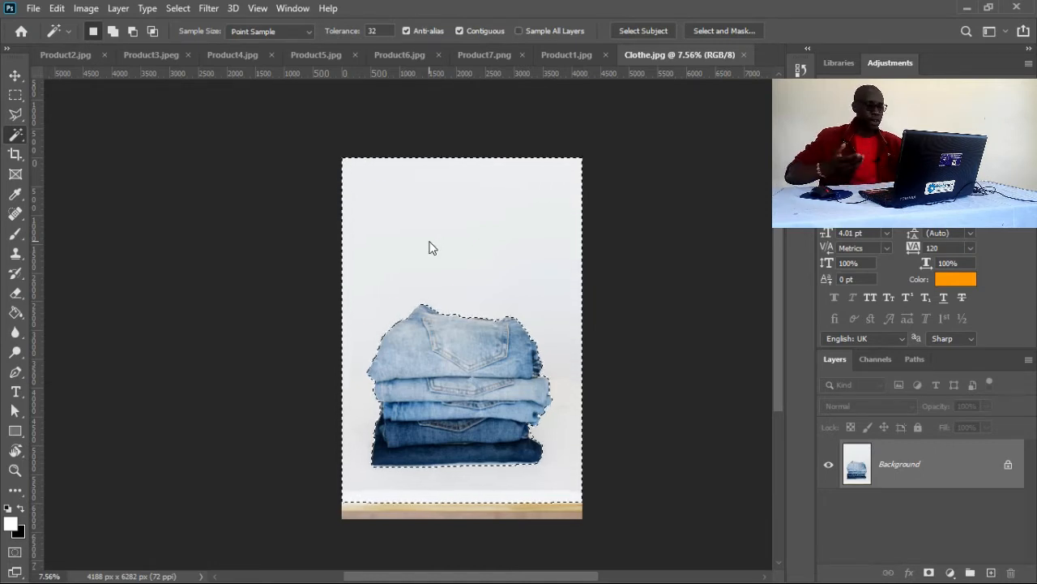
left_click_drag(459, 473, 577, 492)
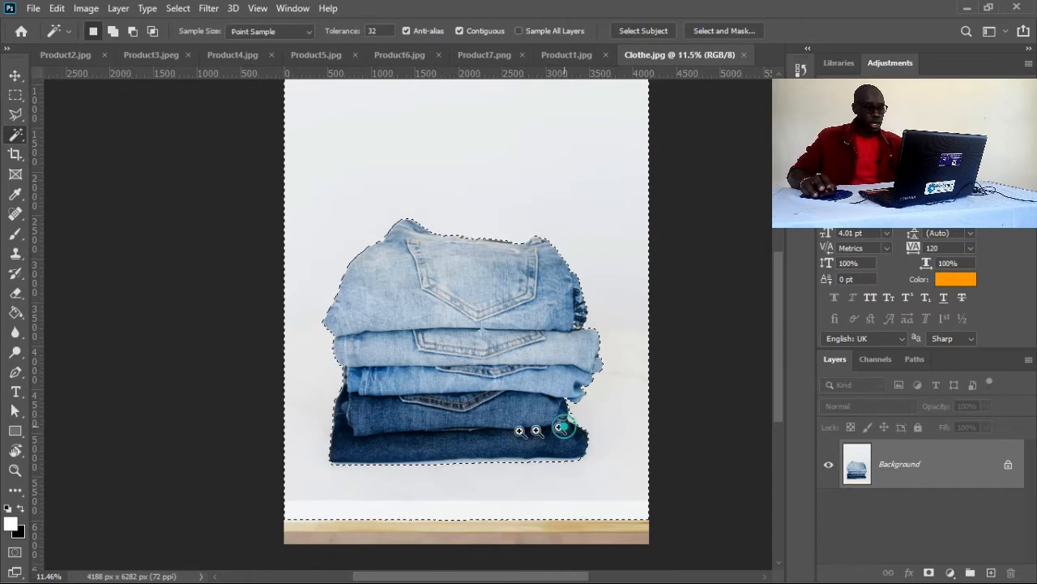
left_click_drag(563, 427, 525, 431)
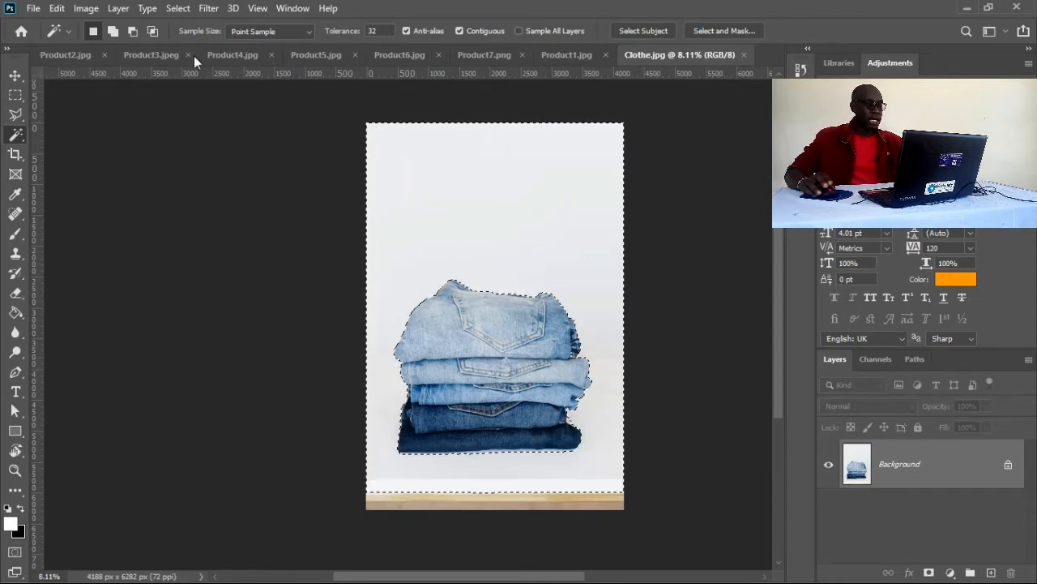
left_click(191, 10)
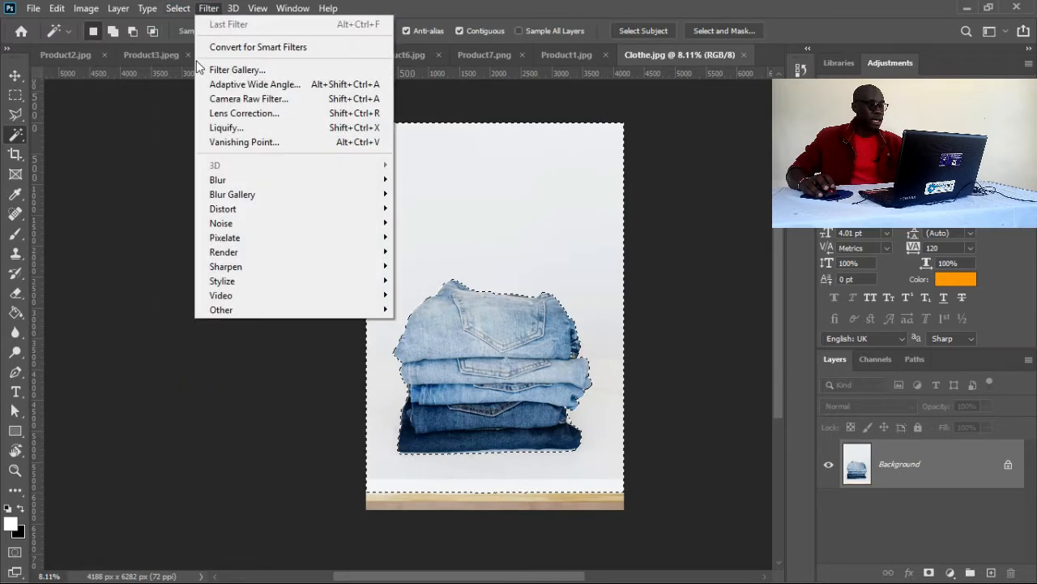
left_click(190, 68)
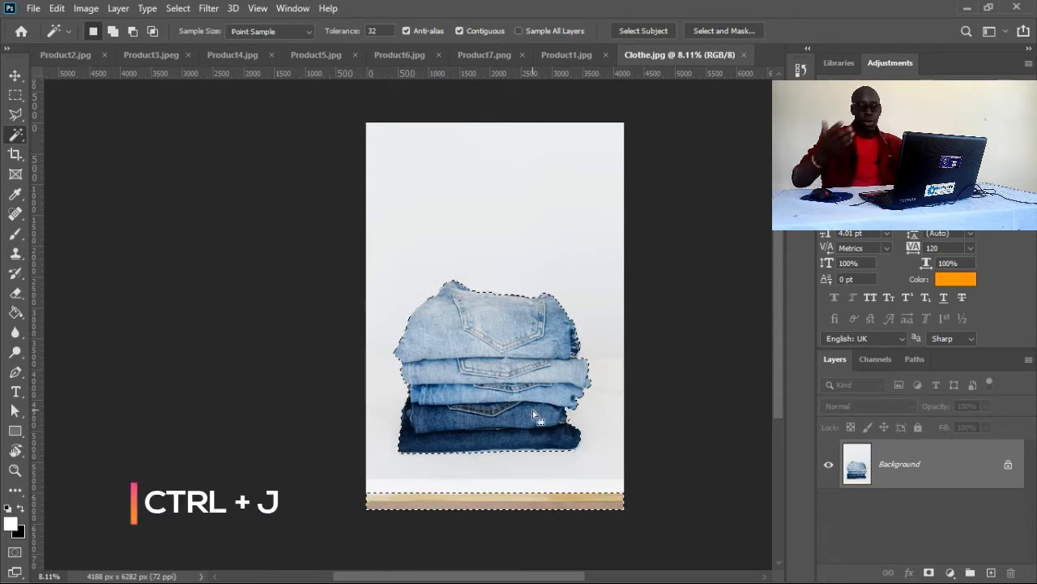
- Copy the selected jeans and table strip onto a new layer and hide the Background layer
key("ctrl+j")
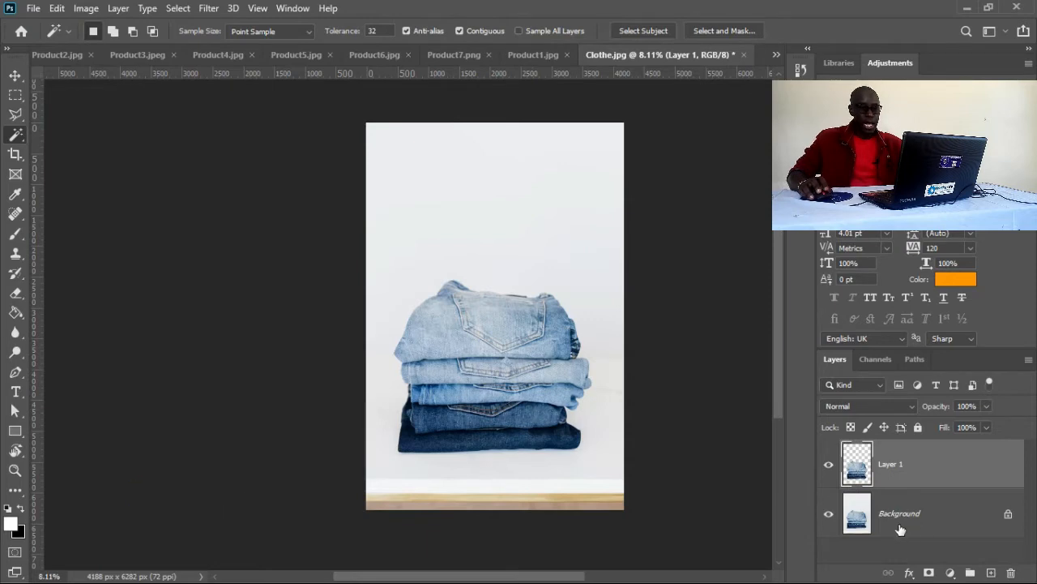
left_click(828, 514)
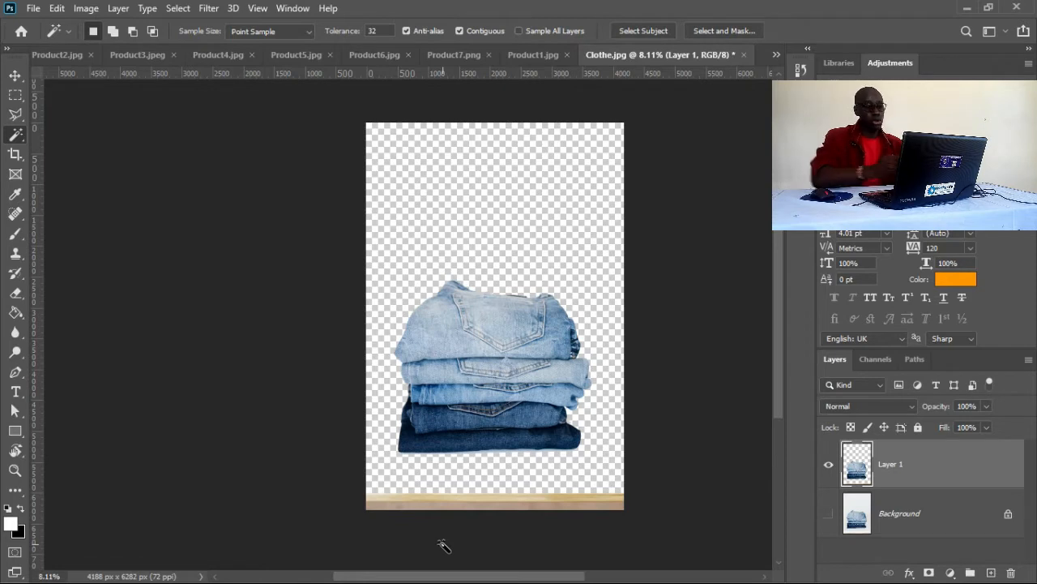
- Delete the wooden table strip below the jeans using a rectangular marquee selection, and deselect
right_click(24, 103)
left_click(55, 98)
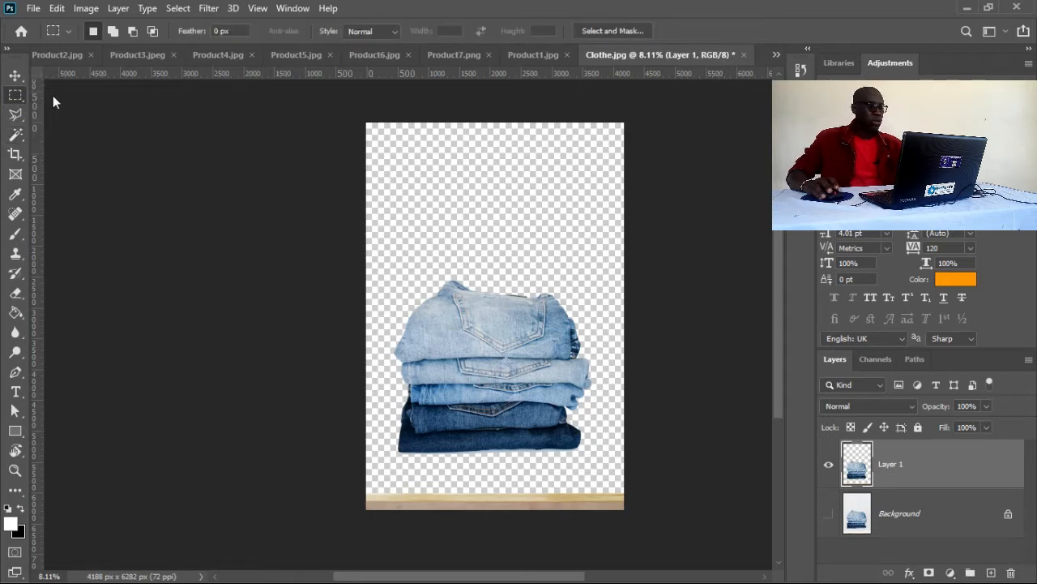
right_click(15, 99)
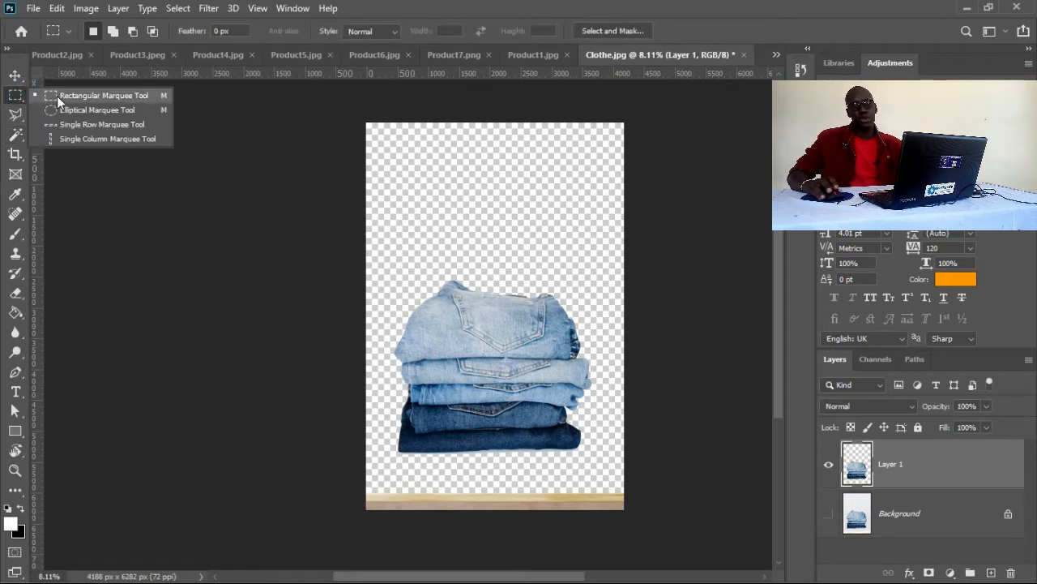
left_click(123, 99)
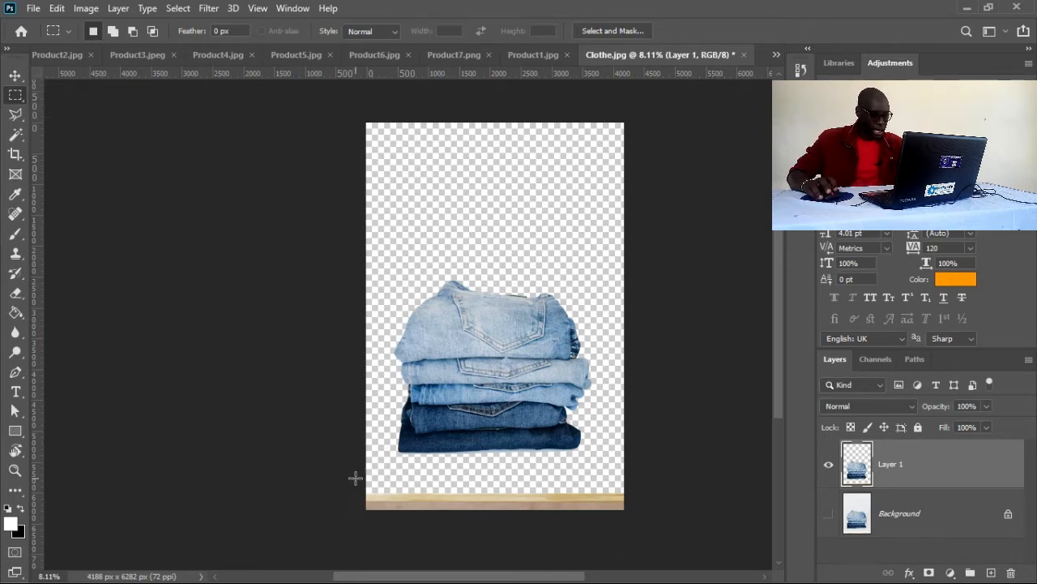
left_click_drag(354, 476, 658, 513)
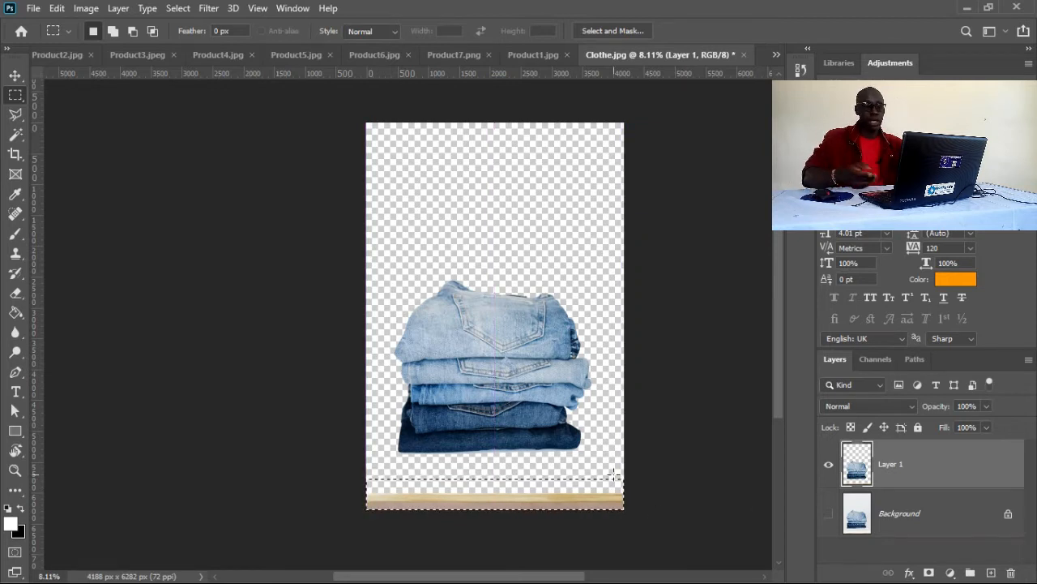
key("Delete")
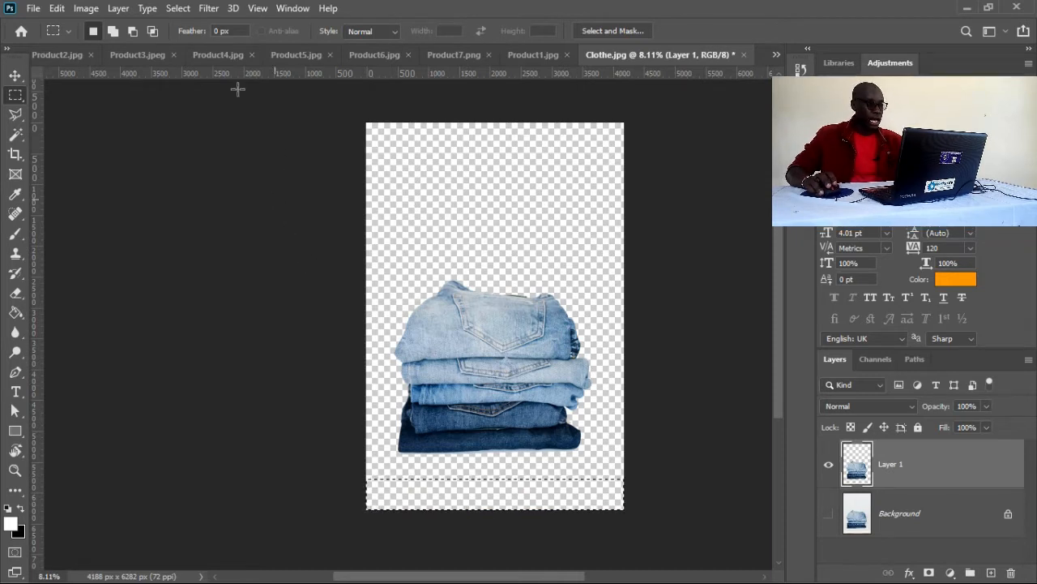
left_click(179, 8)
left_click(194, 39)
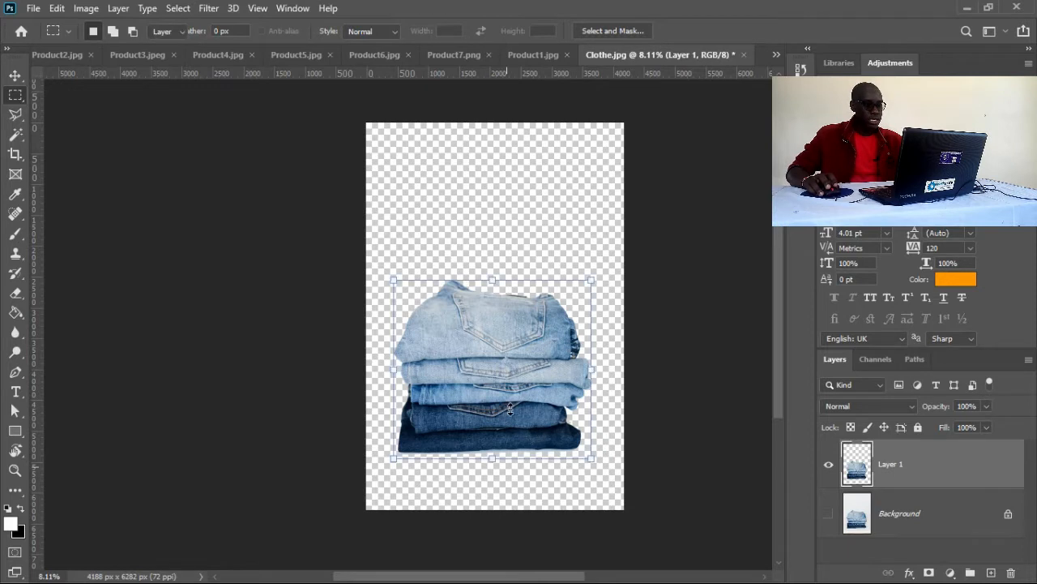
- Move the cut-out jeans slightly upward on the canvas and examine their lower edge up close
key("v")
mouse_move(526, 377)
left_mouse_down()
mouse_move(551, 357)
mouse_move(555, 365)
mouse_move(529, 366)
left_mouse_up()
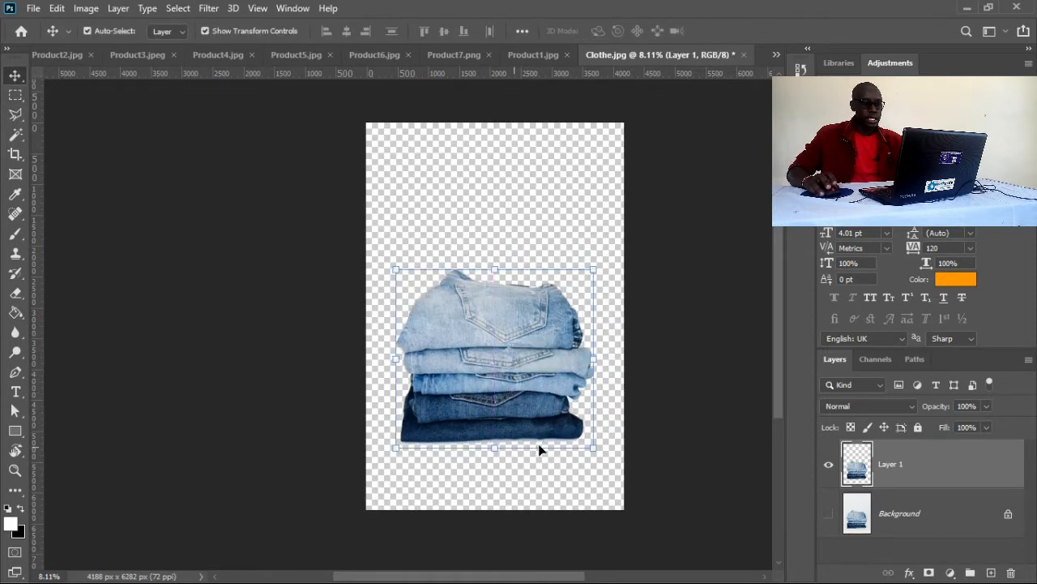
key("ctrl+space")
left_click_drag(460, 440, 636, 478)
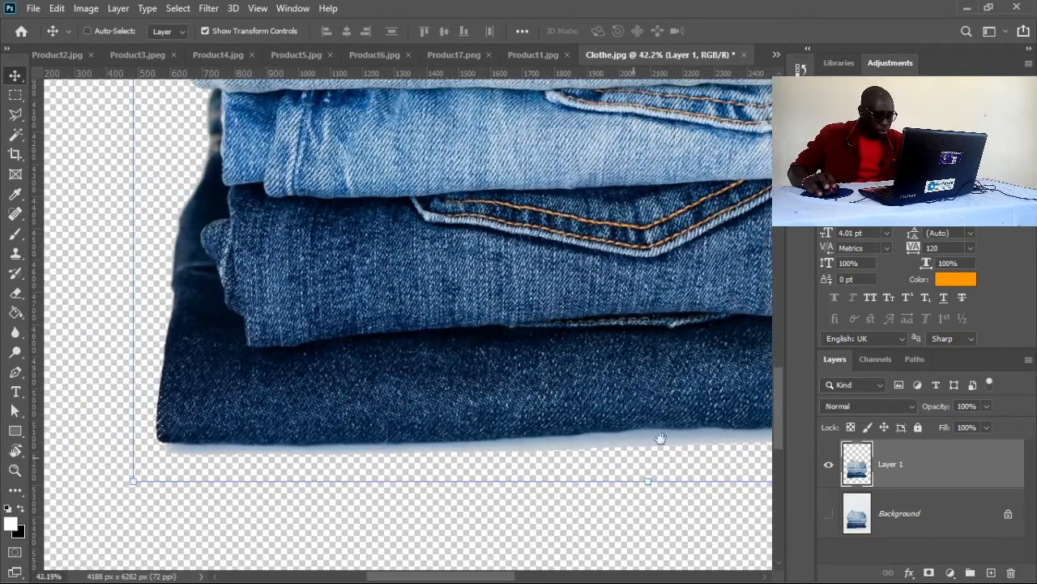
left_click_drag(658, 419, 582, 388)
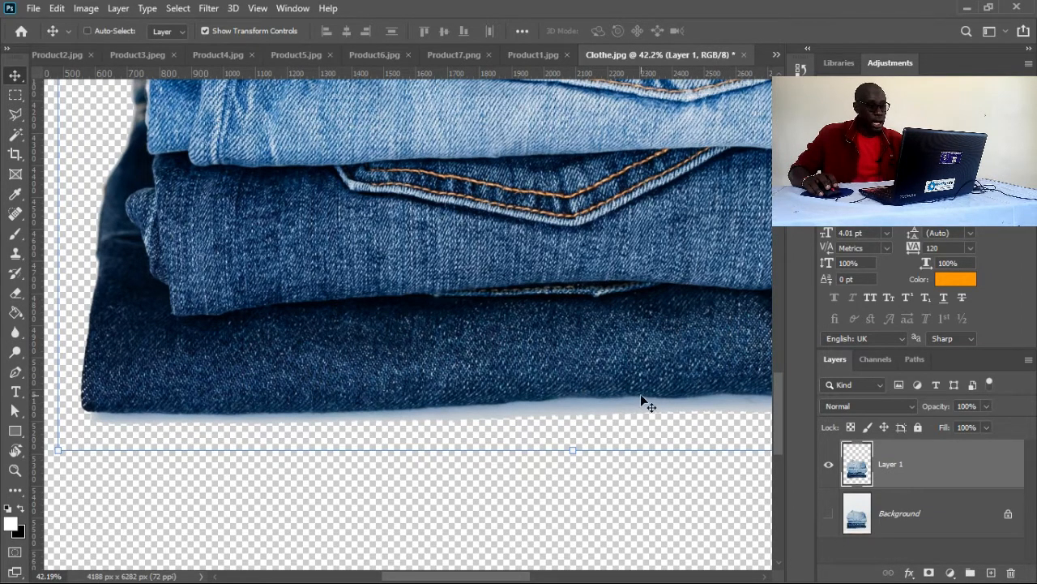
left_click_drag(649, 383, 486, 325)
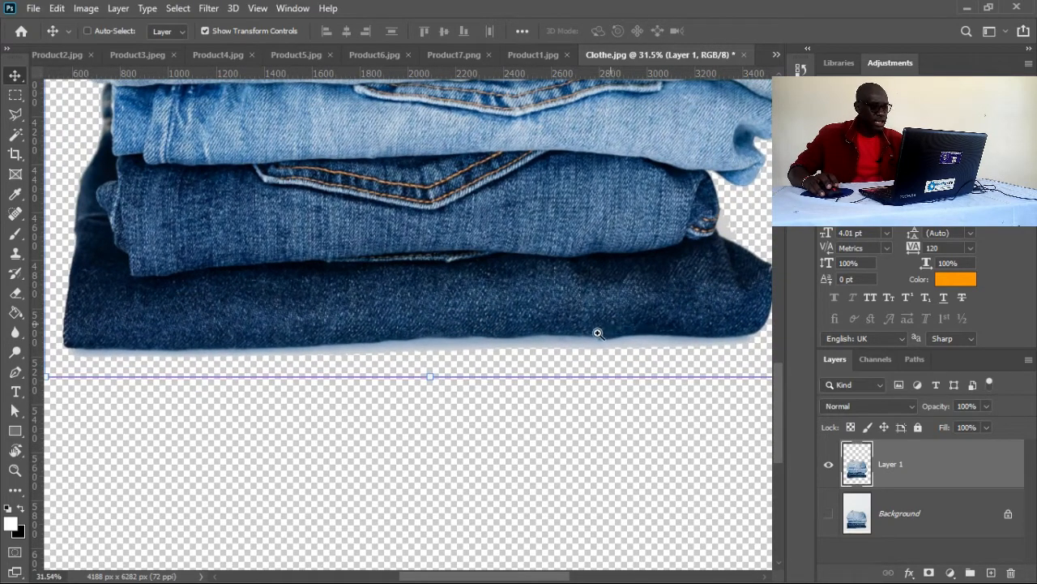
left_click_drag(597, 332, 597, 340)
- Try selecting the pale fringe under the bottom pair of jeans with the Magic Wand Tool, and clear the selection
left_click(16, 133)
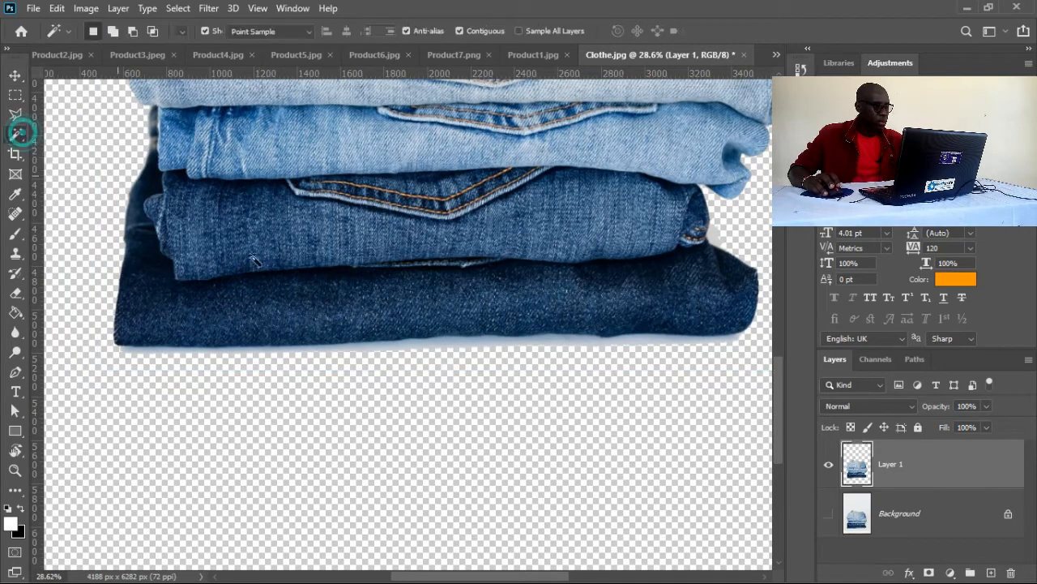
left_click(431, 349)
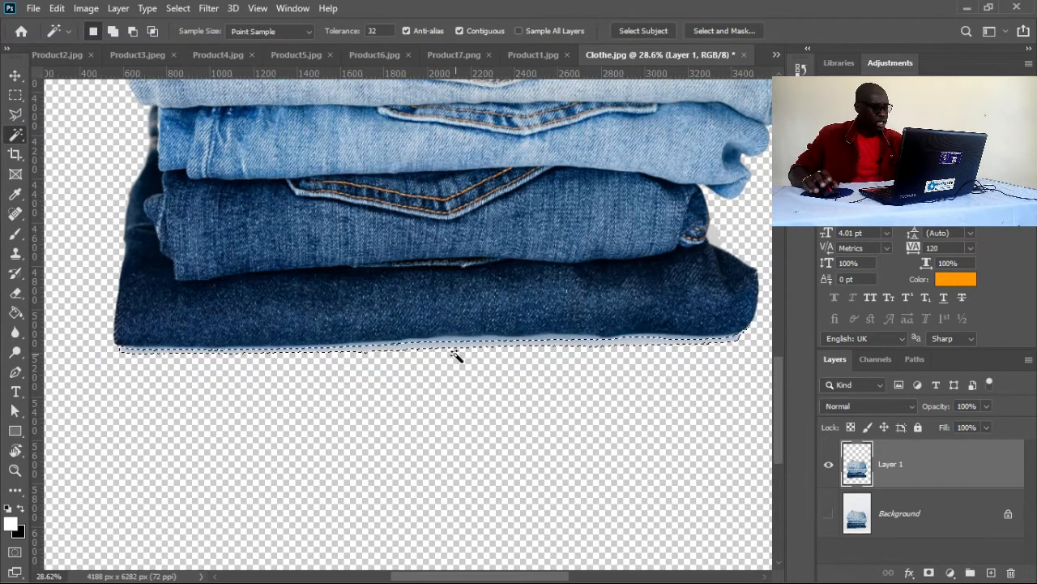
key("ctrl+d")
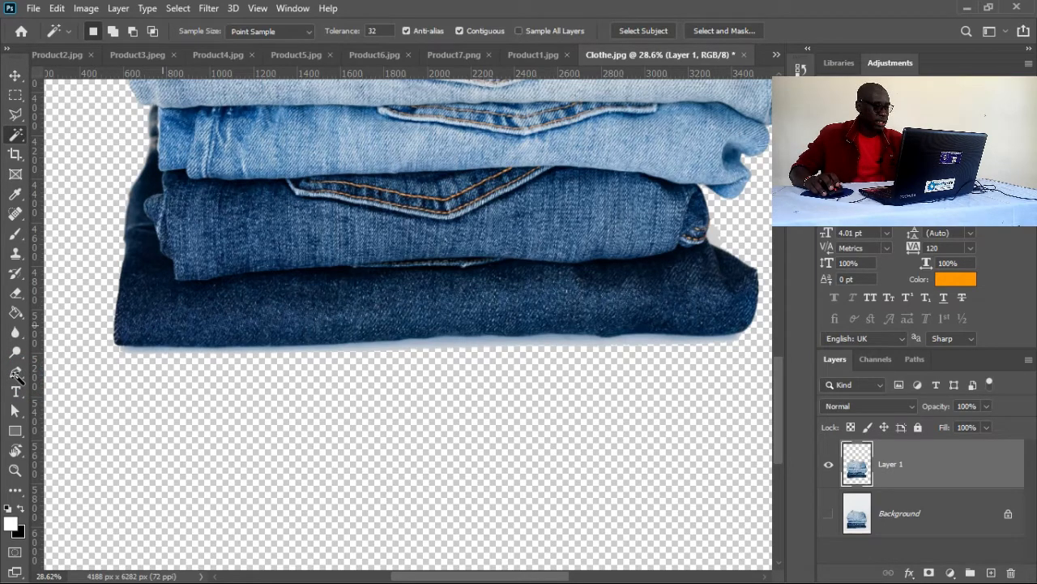
- Start a Pen Tool path at the lower left corner of the bottom jeans, placing curved anchors along the denim's lower edge
left_click_drag(16, 374, 69, 373)
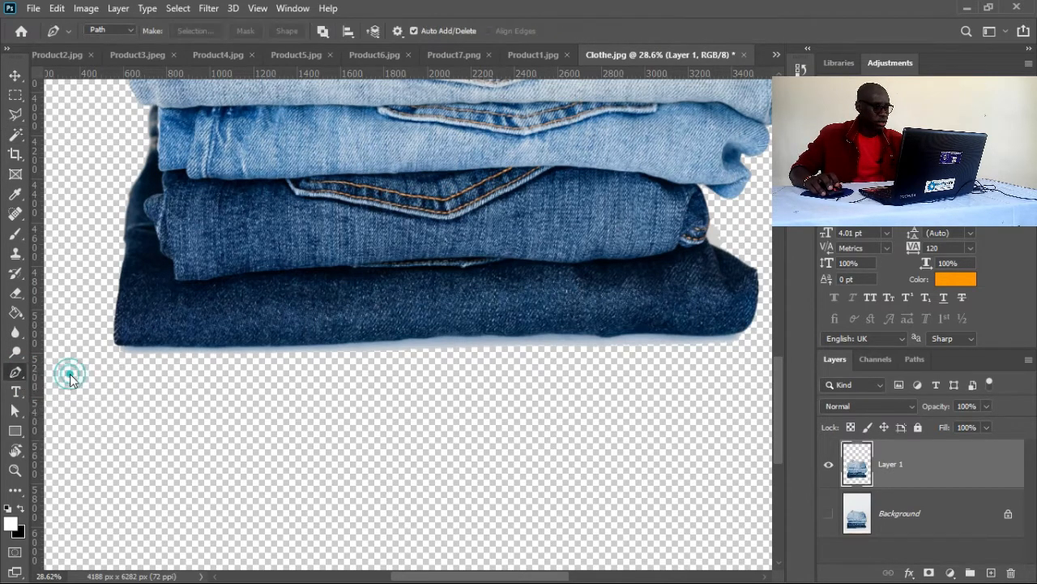
left_click(130, 358)
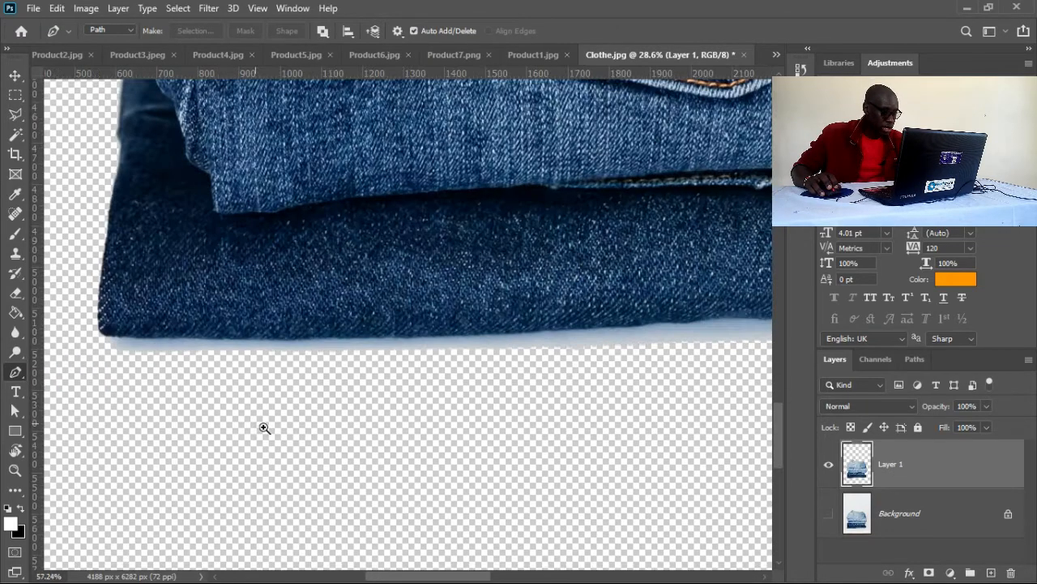
left_click_drag(264, 427, 264, 428)
left_click(122, 350, "ctrl")
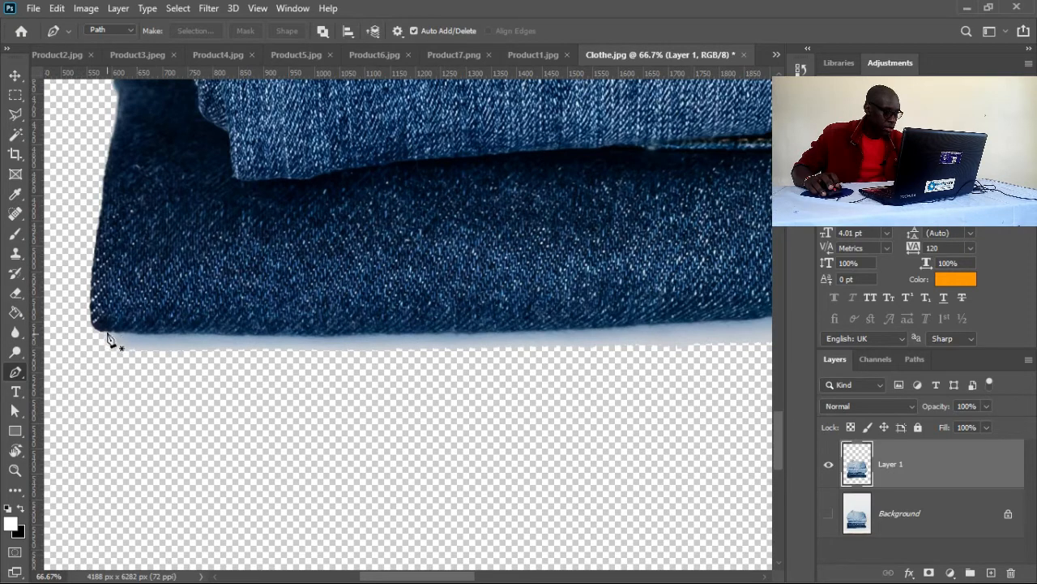
left_click_drag(107, 330, 154, 335)
left_click(344, 335)
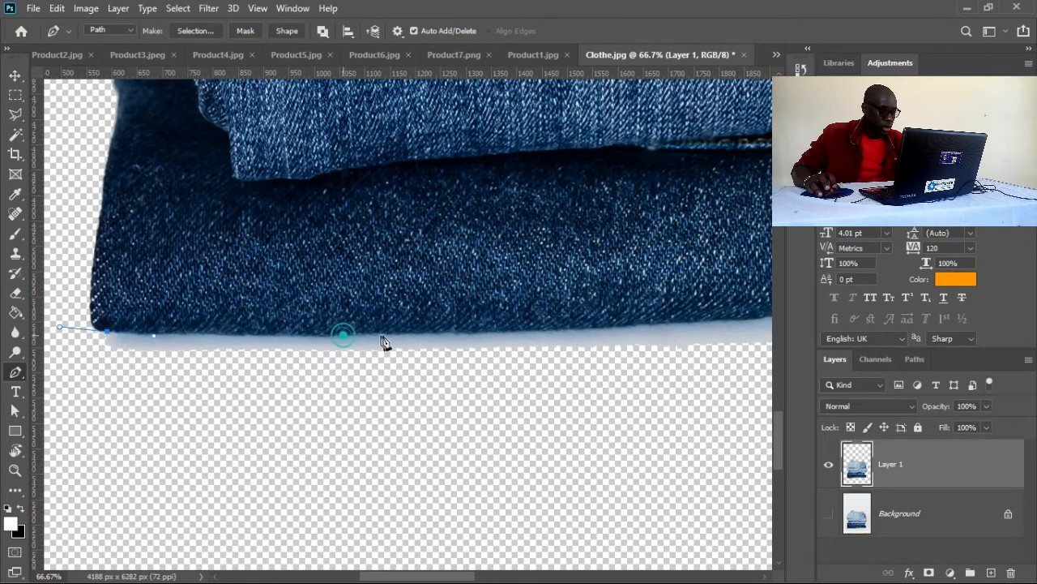
left_click_drag(385, 340, 385, 334)
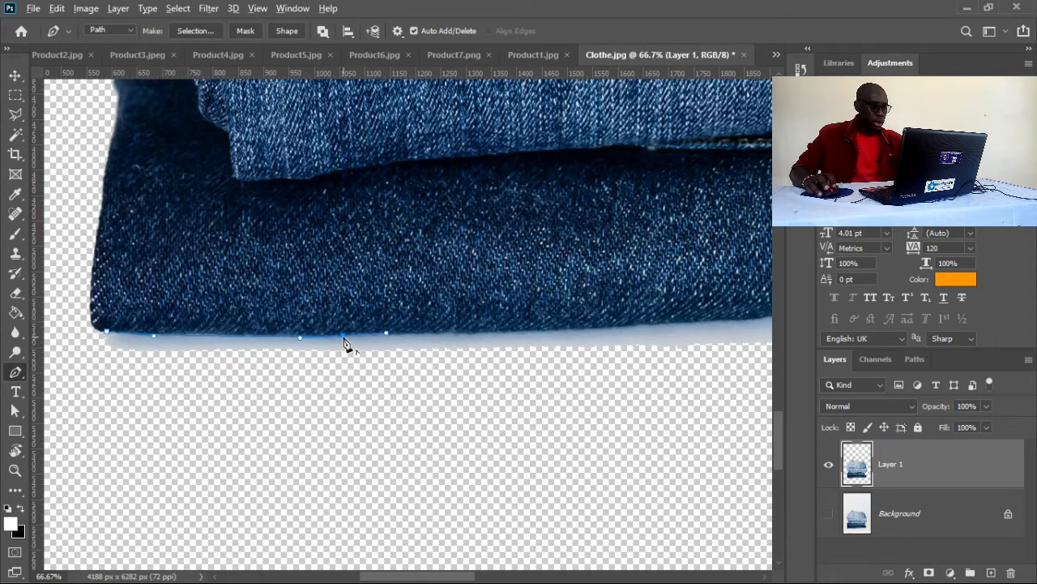
left_click_drag(507, 336, 338, 311)
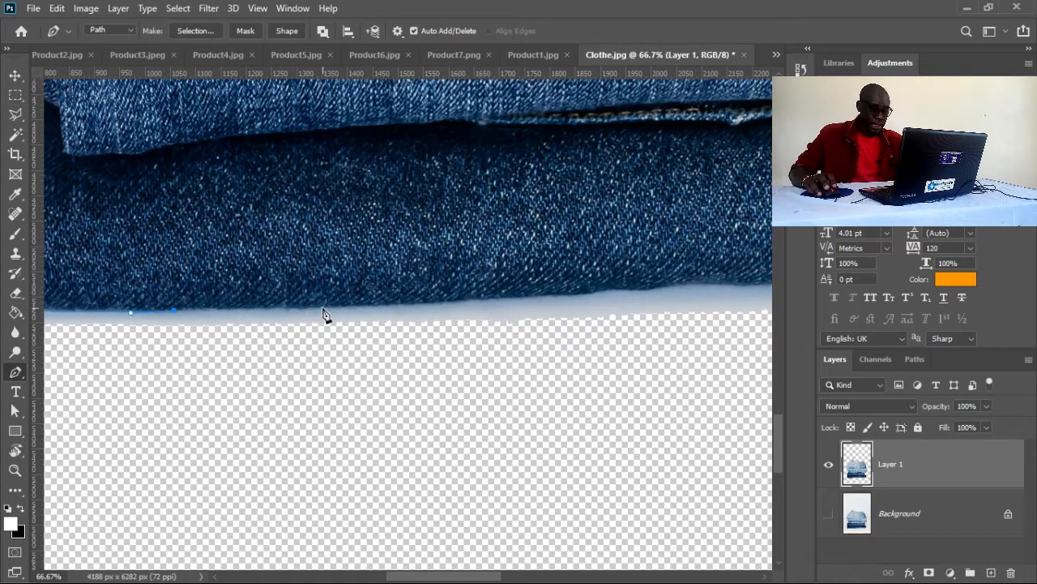
left_click(322, 310)
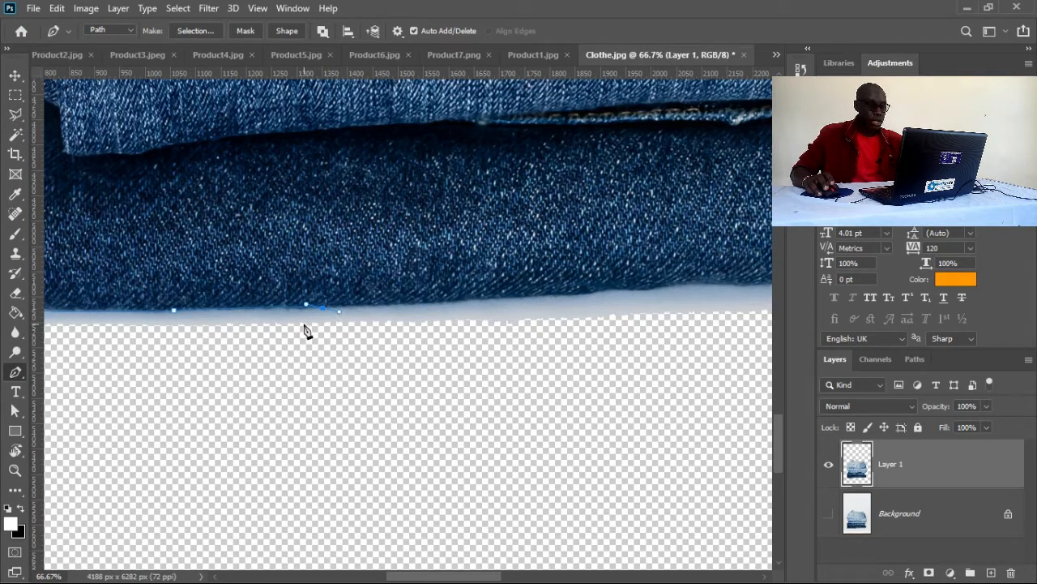
- Examine the remaining lower edge of the bottom jeans out to the right end, and return to the last path anchor
left_click_drag(481, 315, 396, 313)
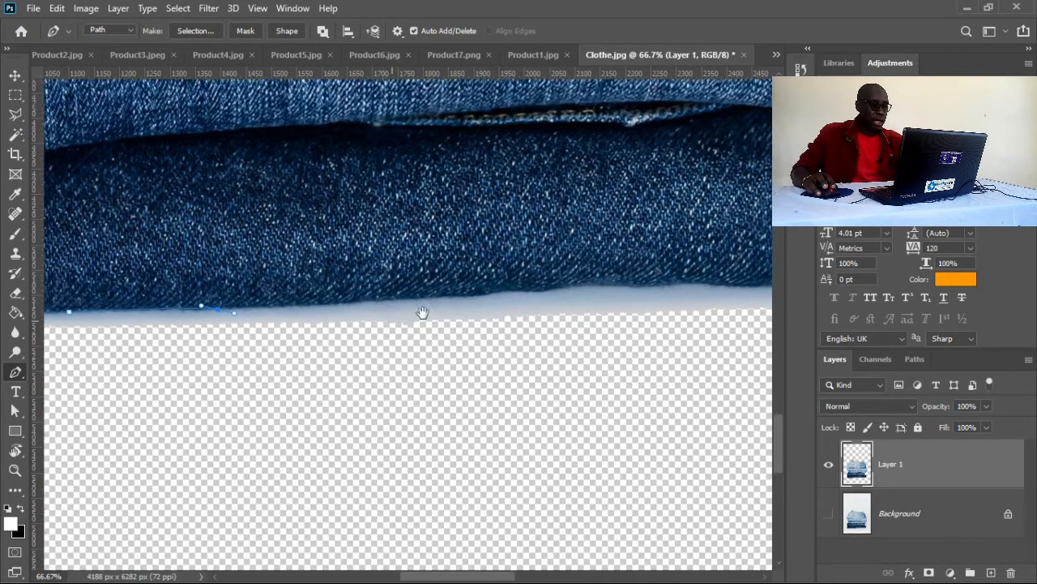
left_click_drag(681, 235, 287, 317)
left_click_drag(539, 322, 451, 348)
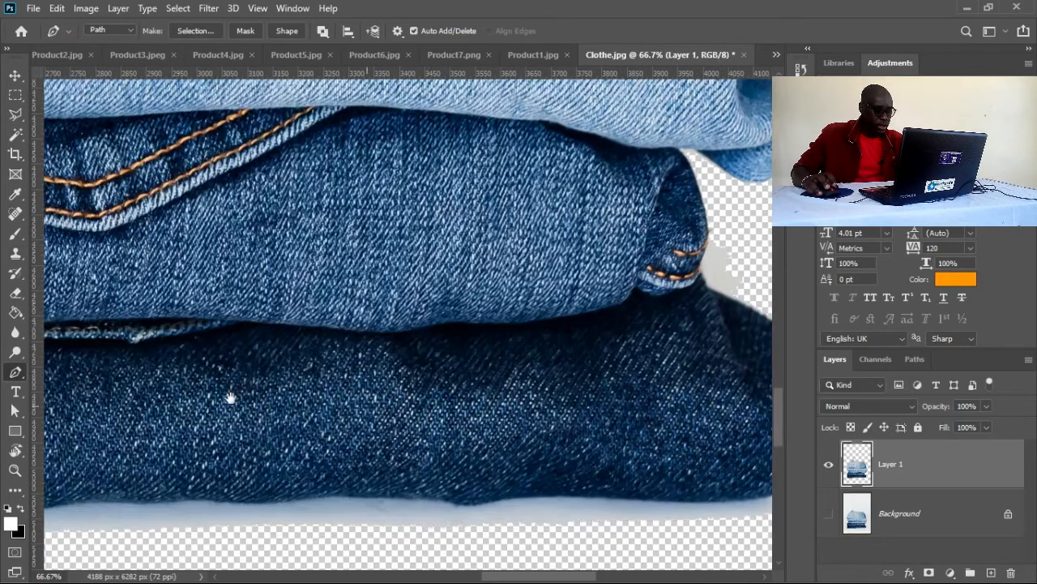
left_click_drag(248, 385, 404, 274)
left_click_drag(200, 445, 422, 375)
left_click_drag(235, 318, 383, 354)
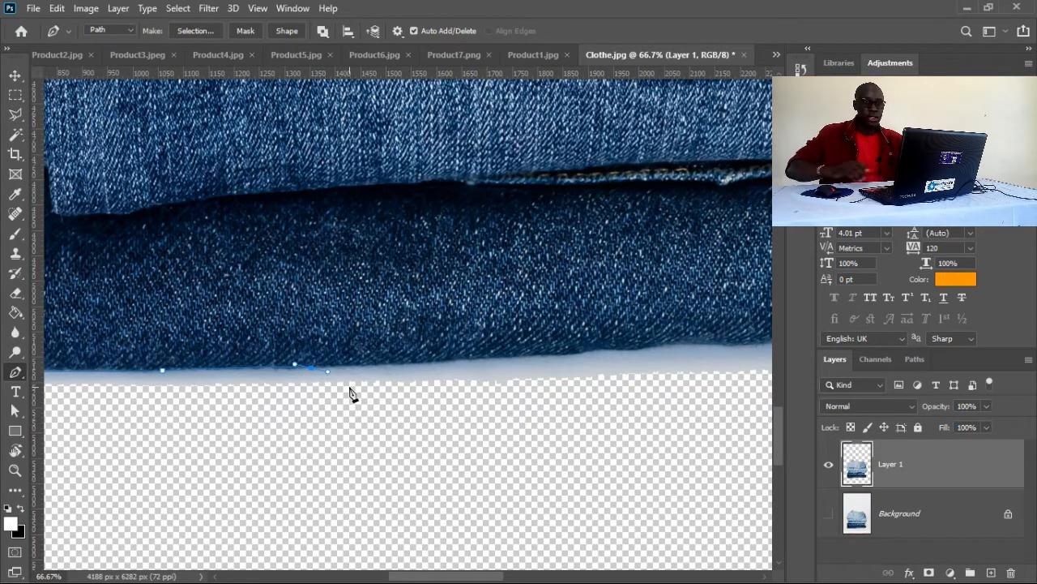
left_click_drag(376, 352, 340, 344)
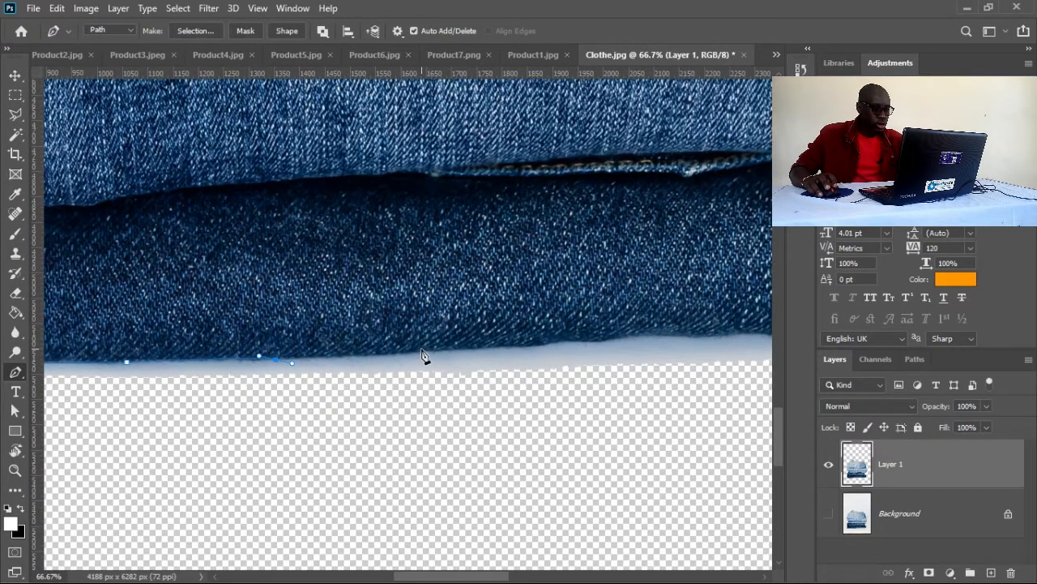
left_click_drag(404, 356, 422, 350)
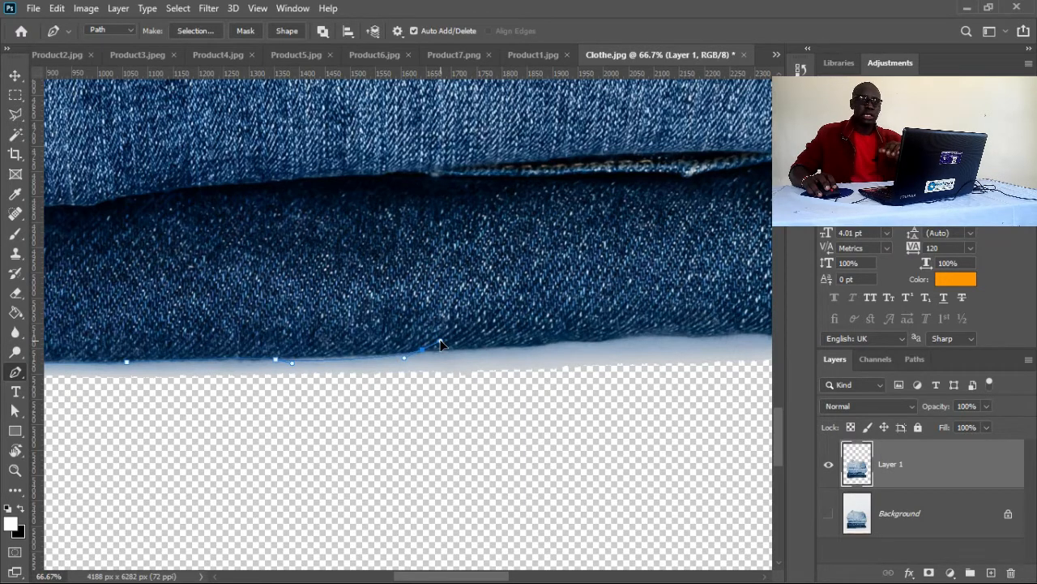
left_click_drag(440, 345, 456, 349)
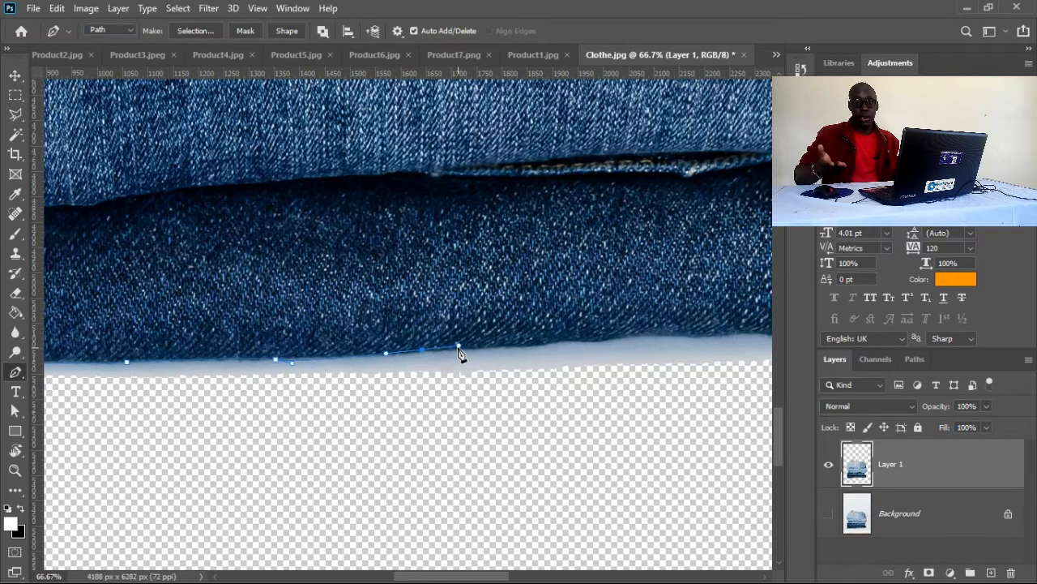
key("ctrl+z")
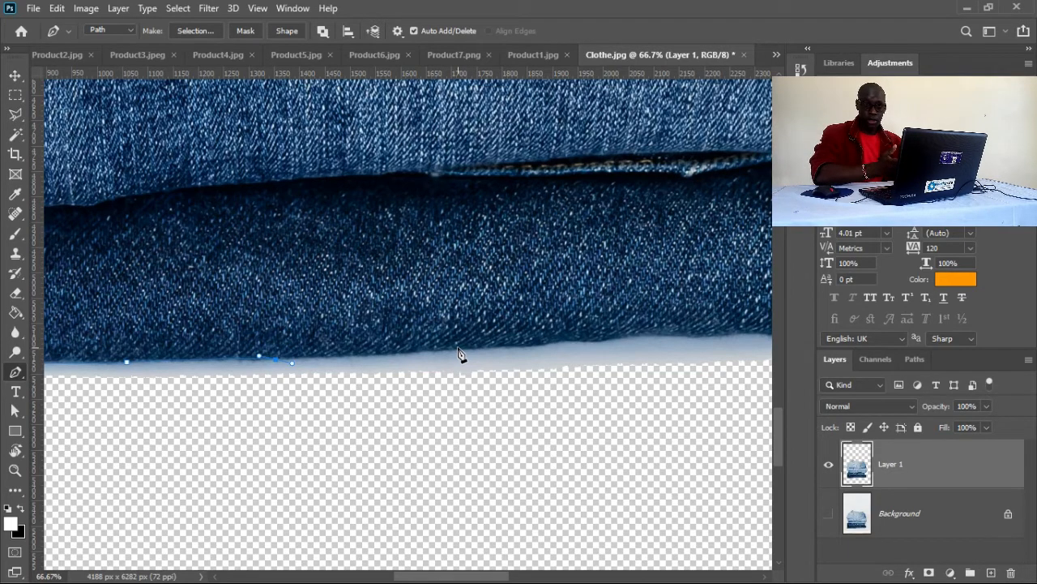
- Remove the last anchor's forward handle and extend the path with two more curved anchors along the denim's lower edge
left_click(275, 364)
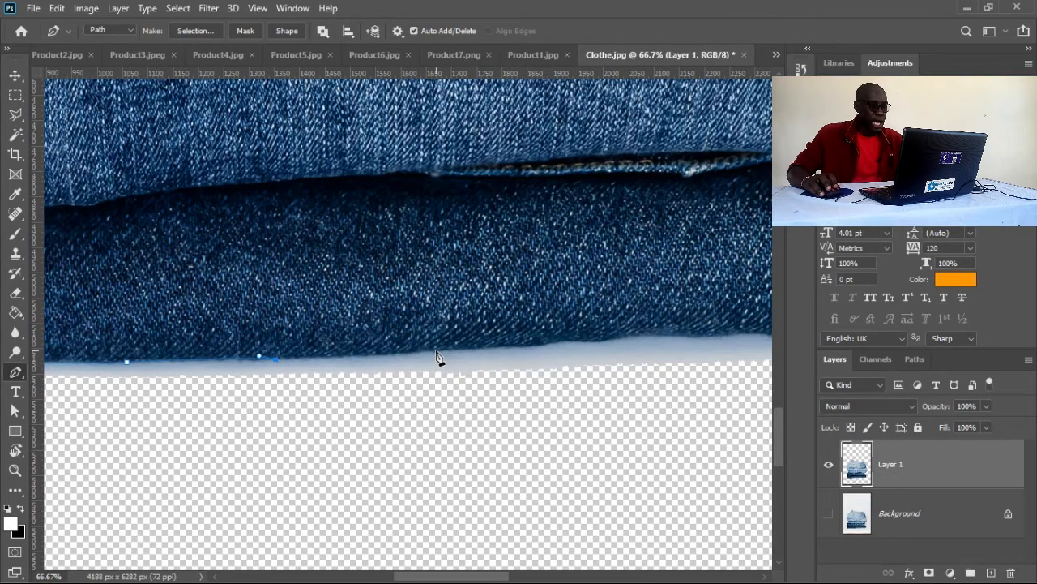
left_click_drag(435, 349, 466, 347)
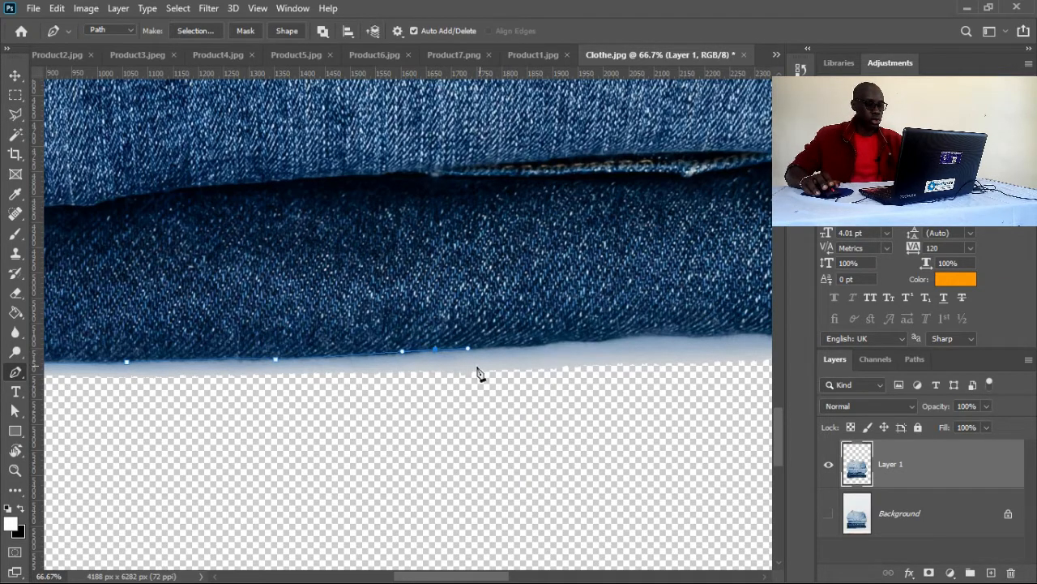
left_click_drag(540, 333, 357, 315)
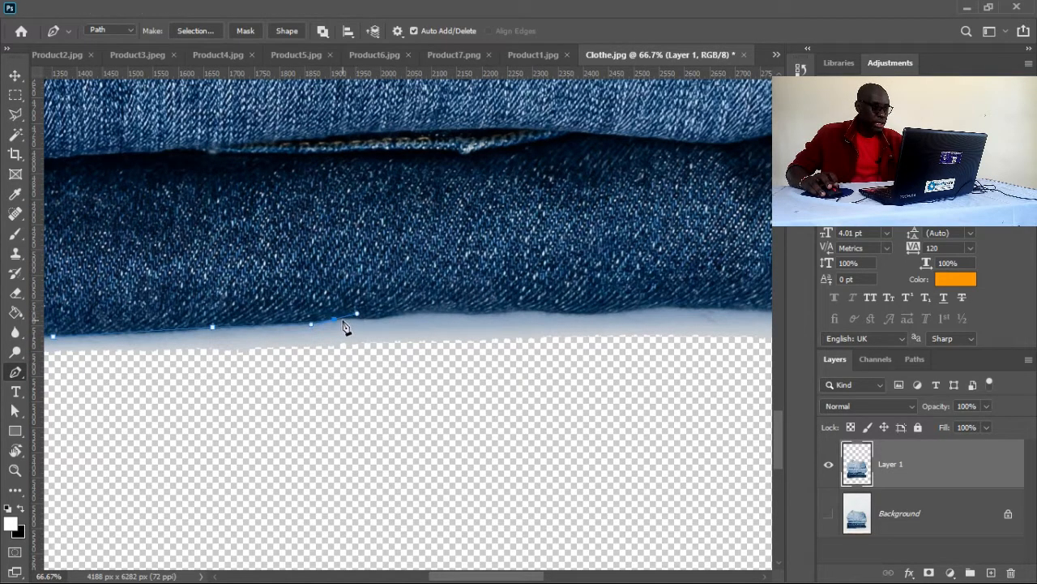
left_click(334, 320, "alt")
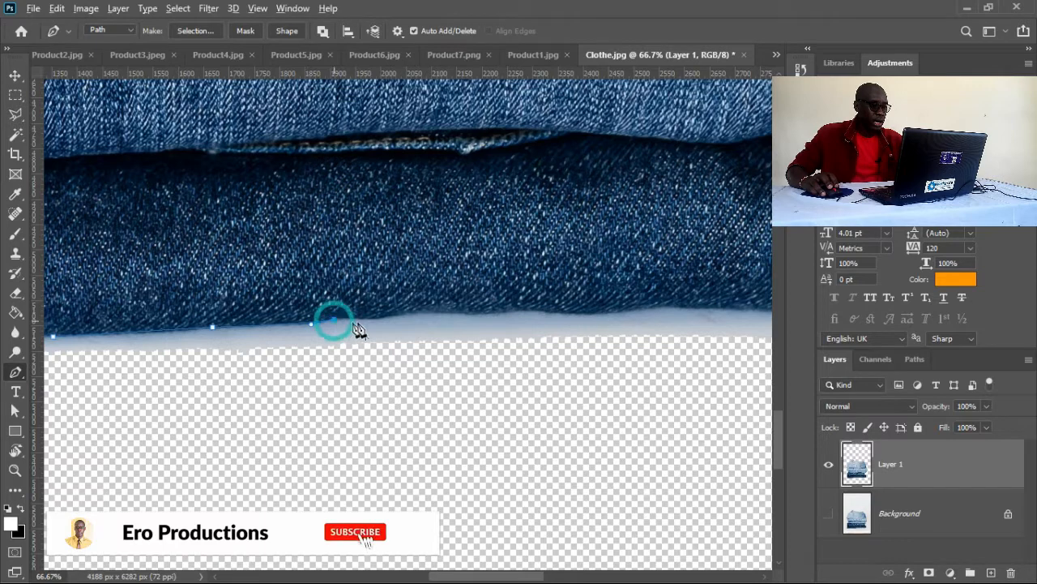
- Continue the path along the middle of the jeans' lower edge with curved anchors, removing the forward handle of each one
left_click_drag(379, 321, 466, 289)
left_click(378, 321, "alt")
left_click(442, 314, "alt")
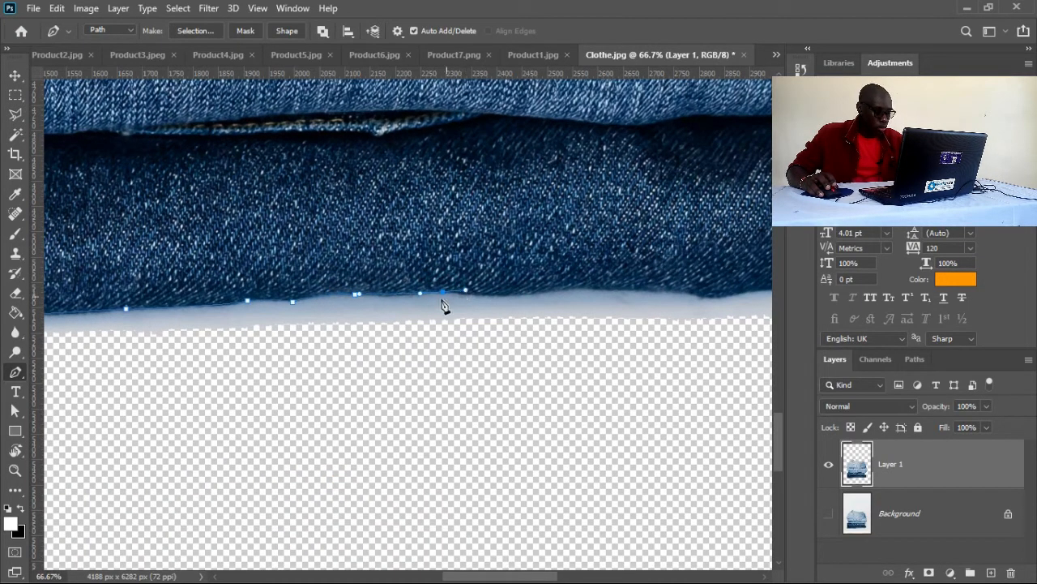
left_click(443, 292, "alt")
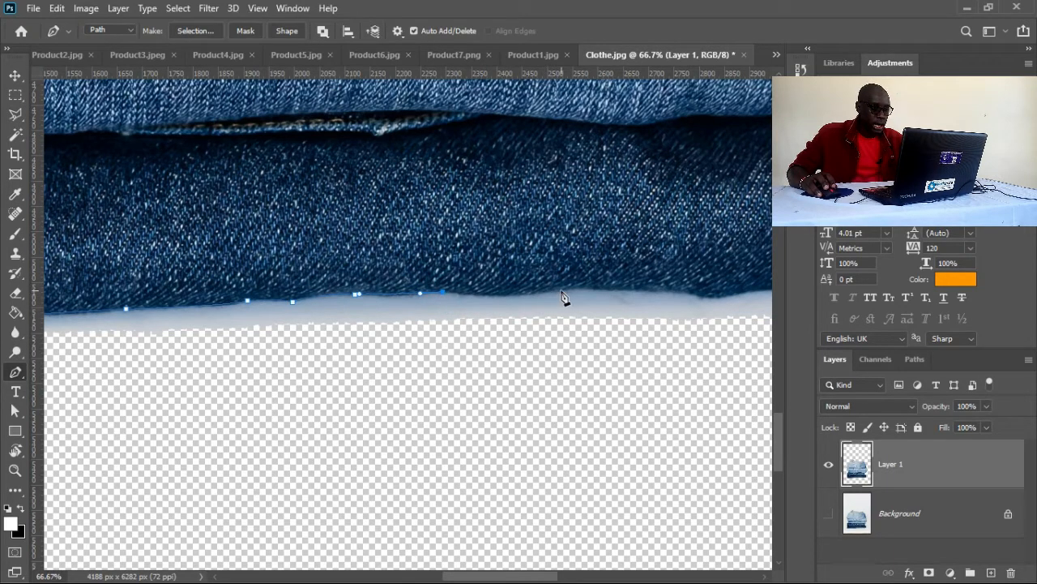
left_click_drag(571, 290, 603, 279)
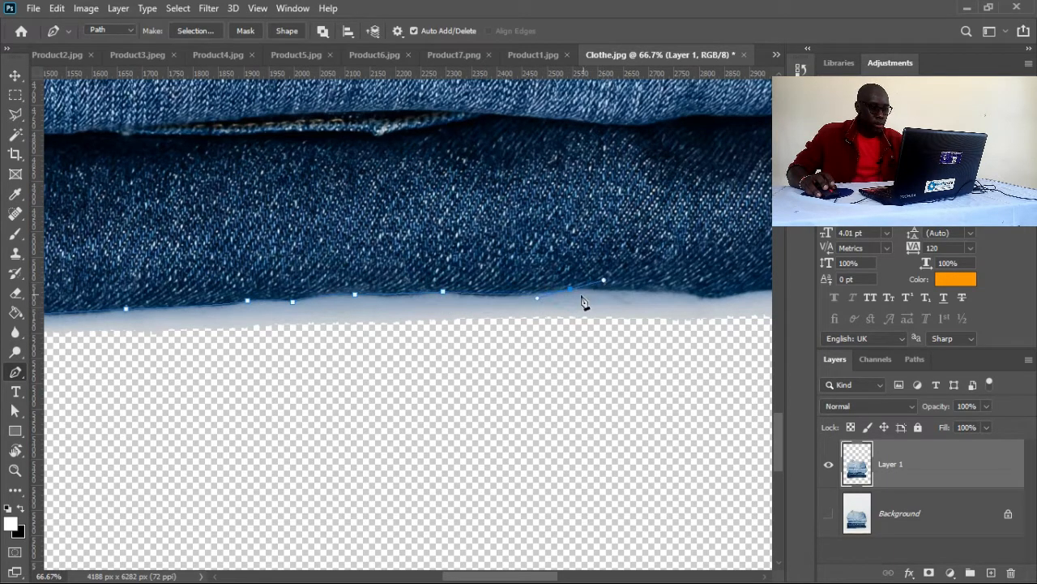
left_click(570, 289, "alt")
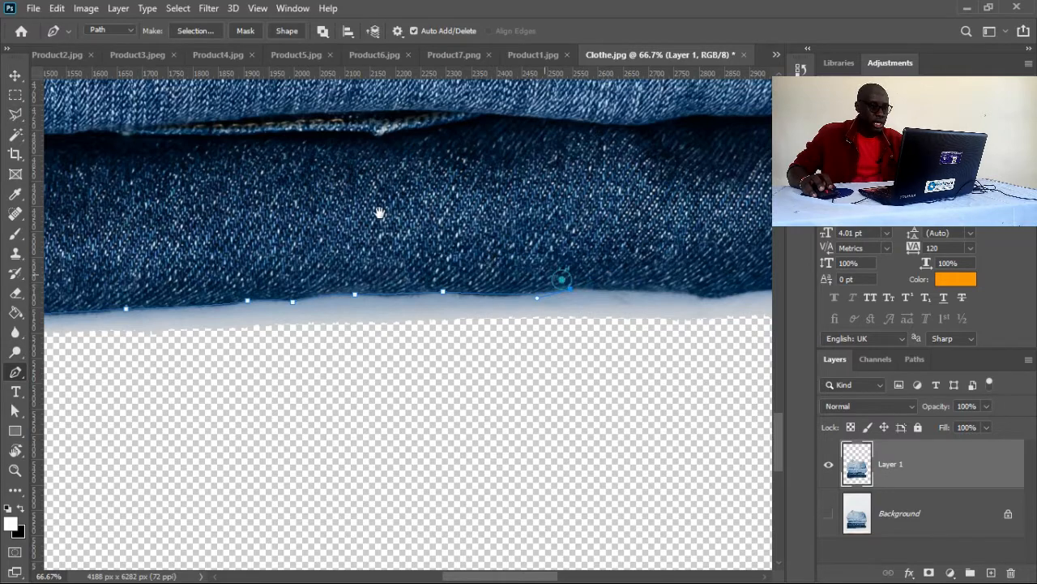
- Carry the path along the rest of the lower edge and up to the bottom jeans' lower right corner
left_click_drag(379, 213, 158, 137)
left_click(489, 219)
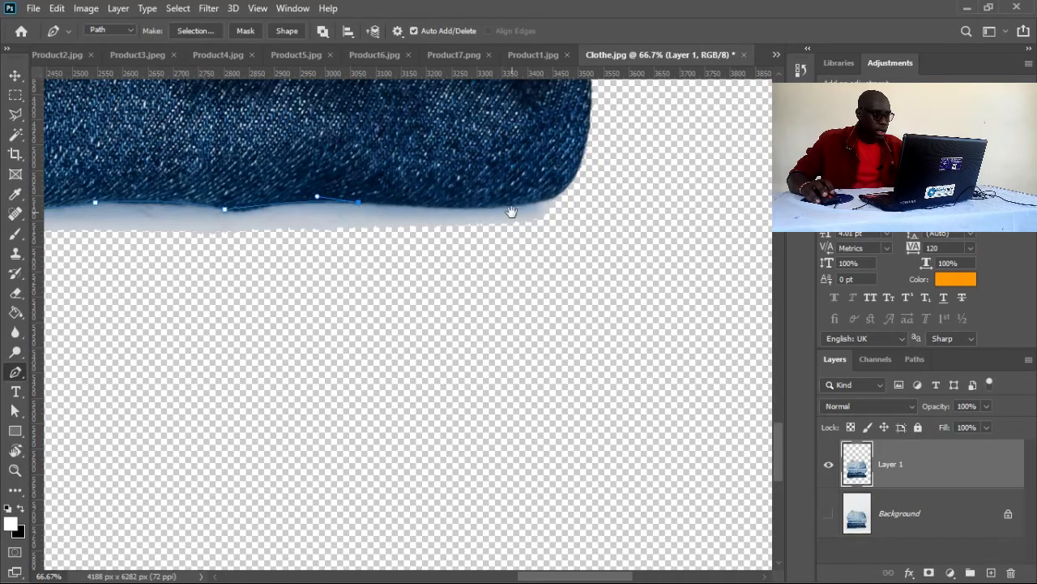
left_click_drag(507, 213, 409, 218)
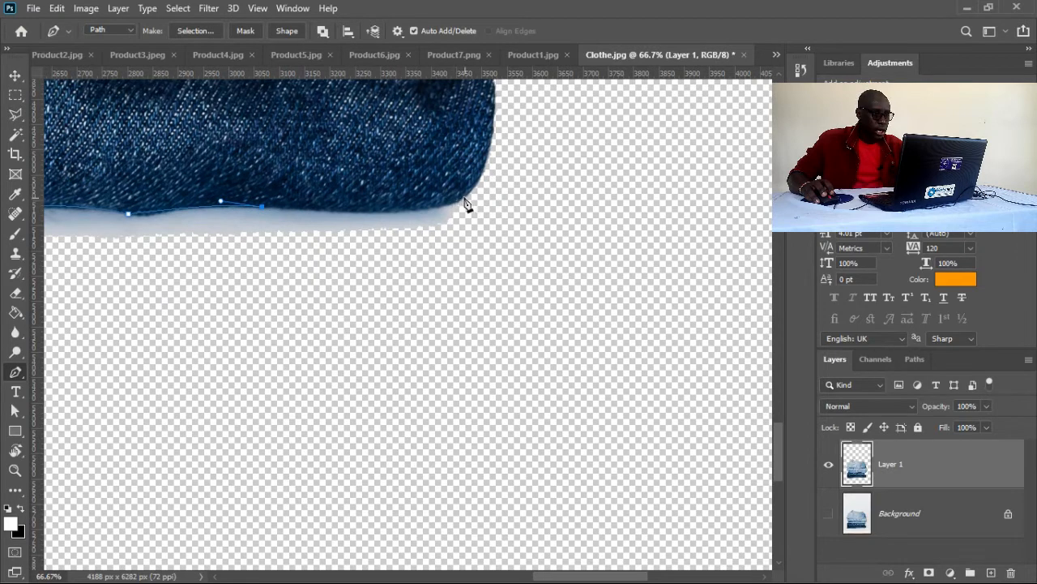
left_click_drag(463, 198, 489, 174)
left_click(462, 198, "alt")
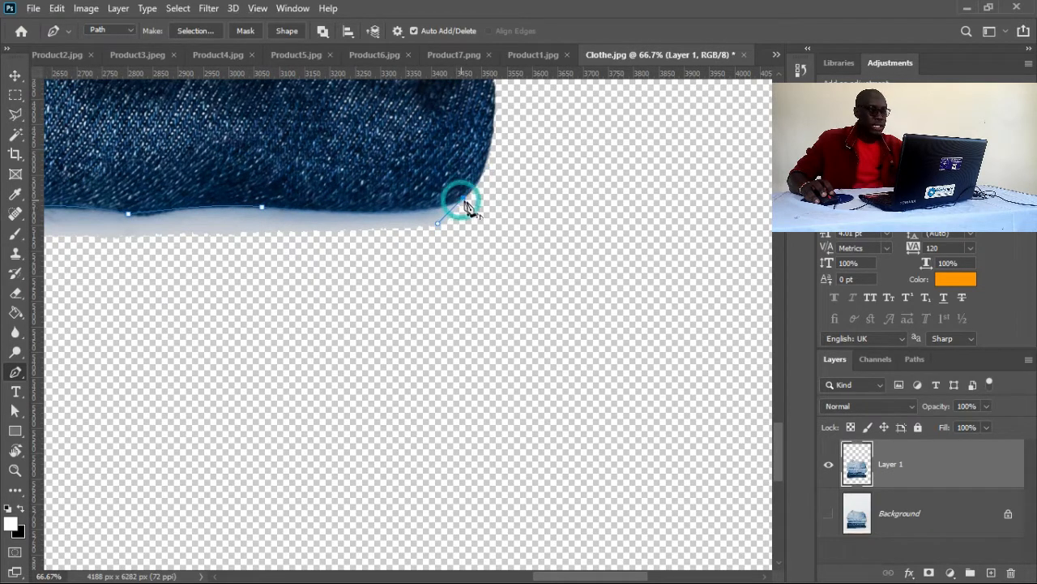
- Route the path back leftward through the transparent area below the pale fringe
left_click(498, 241)
left_click_drag(365, 282, 660, 295)
left_click_drag(386, 281, 378, 282)
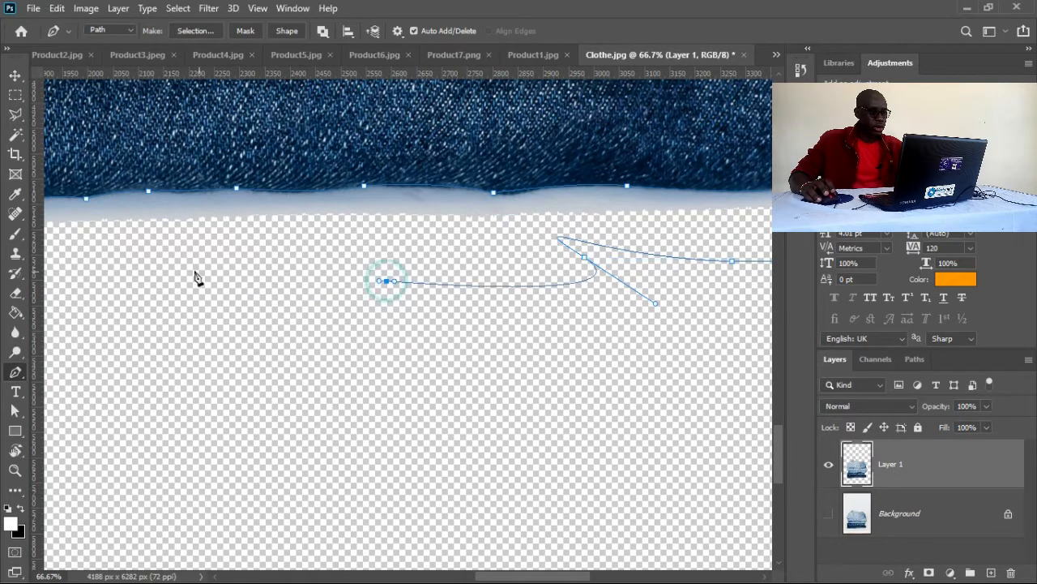
left_click_drag(194, 271, 146, 272)
left_click_drag(359, 299, 531, 293)
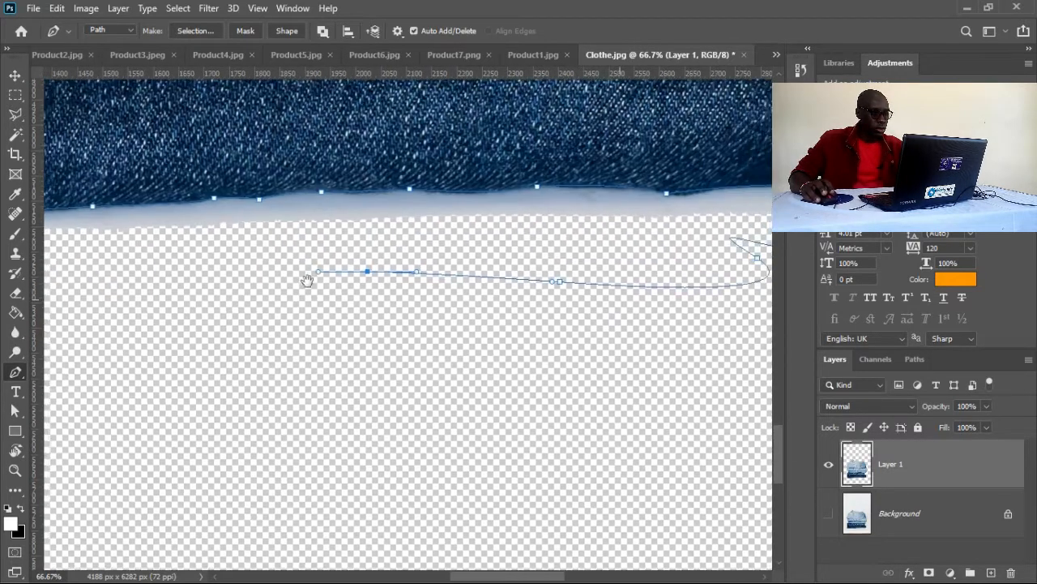
left_click_drag(206, 271, 692, 289)
left_click_drag(368, 293, 410, 293)
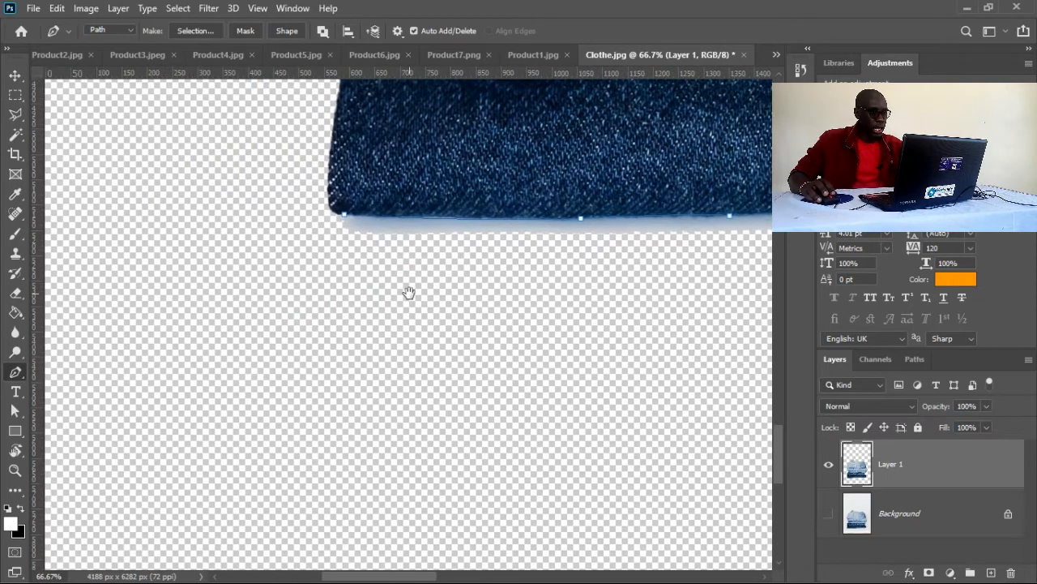
- Bring the path around the lower left corner of the jeans and close it at its starting anchor
left_click(343, 278)
left_click_drag(329, 230, 329, 225)
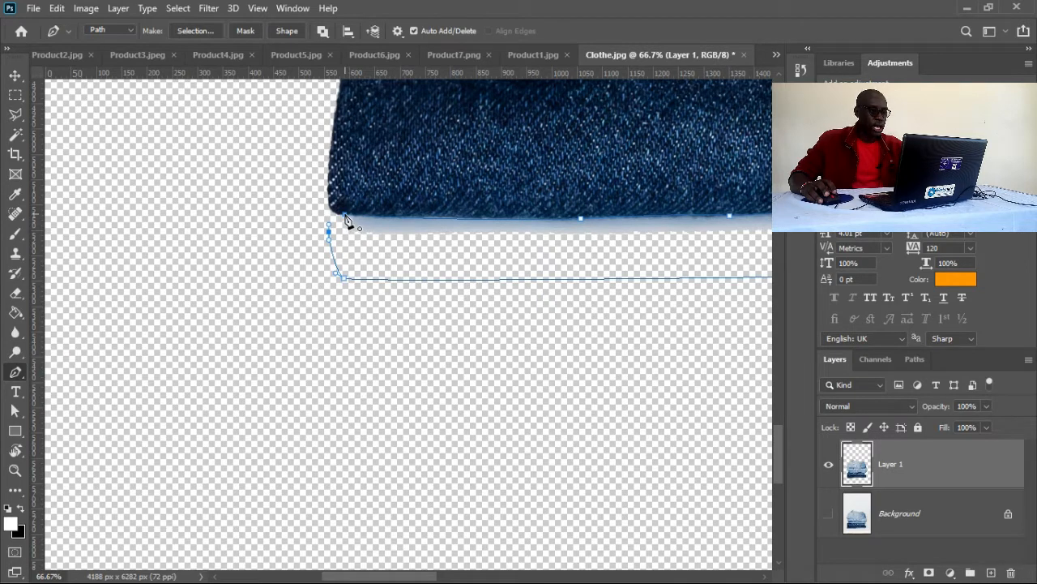
left_click(346, 221)
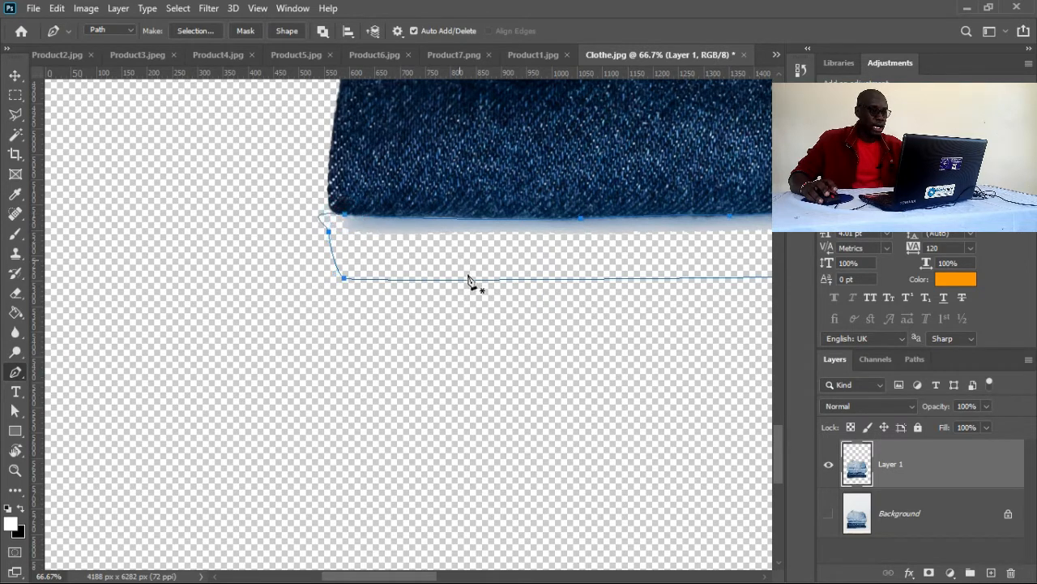
- Turn the path into a new selection with a 0-pixel feather, delete the pale fringe inside it, and deselect
right_click(395, 287)
left_click(442, 309)
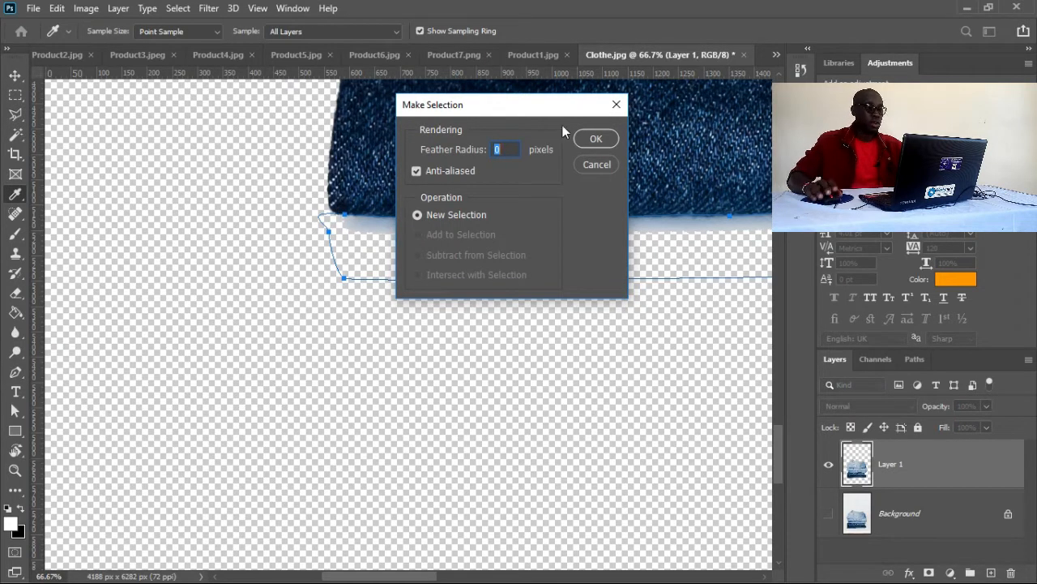
left_click(594, 139)
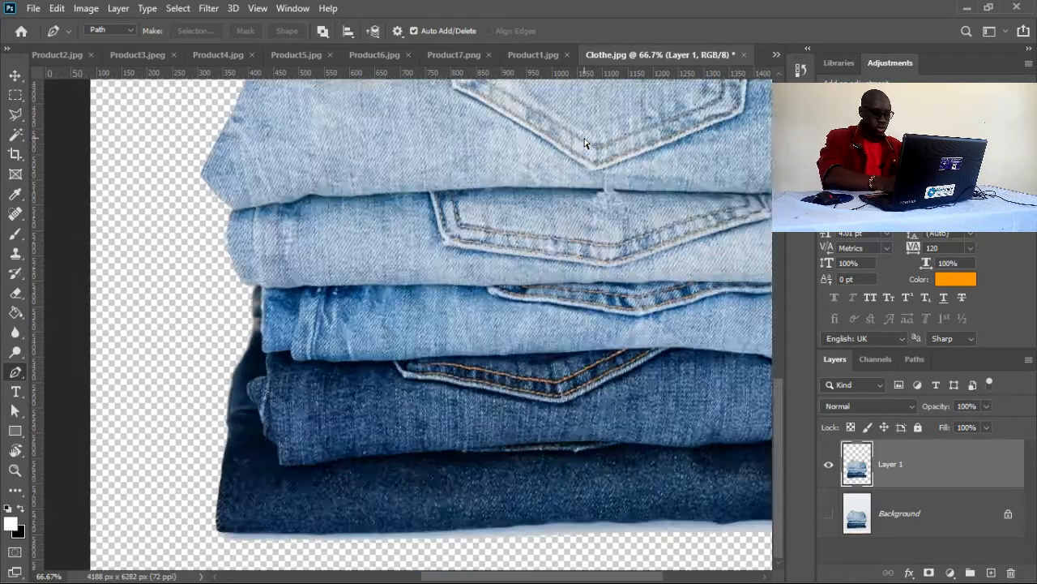
key("ctrl+0")
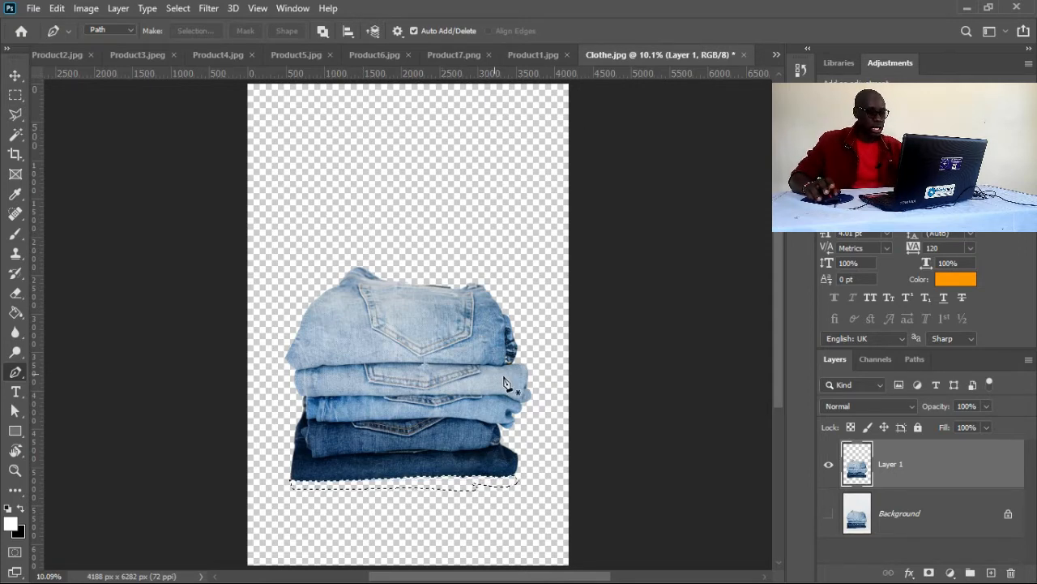
left_click(178, 8)
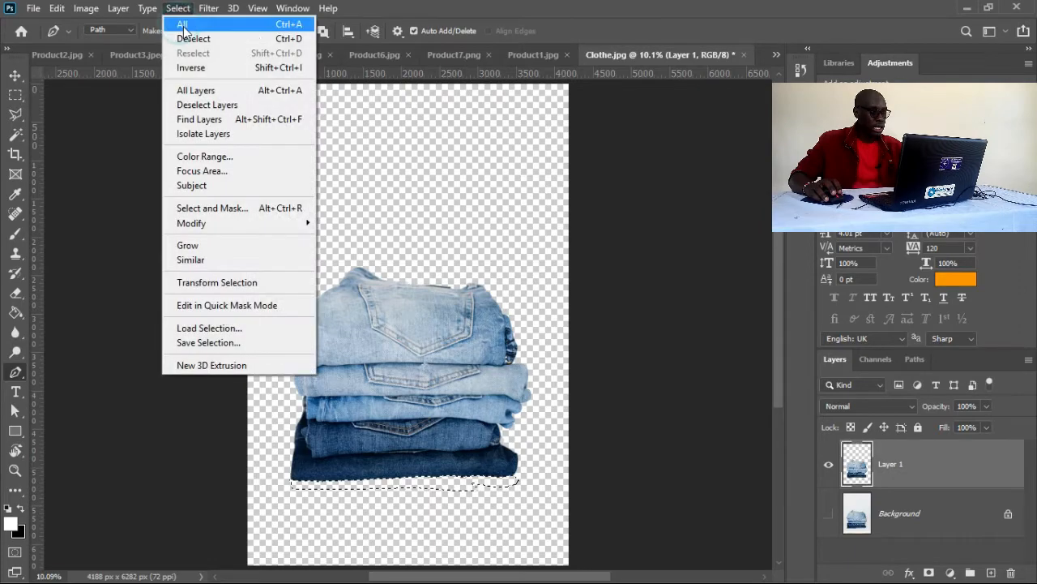
left_click(193, 39)
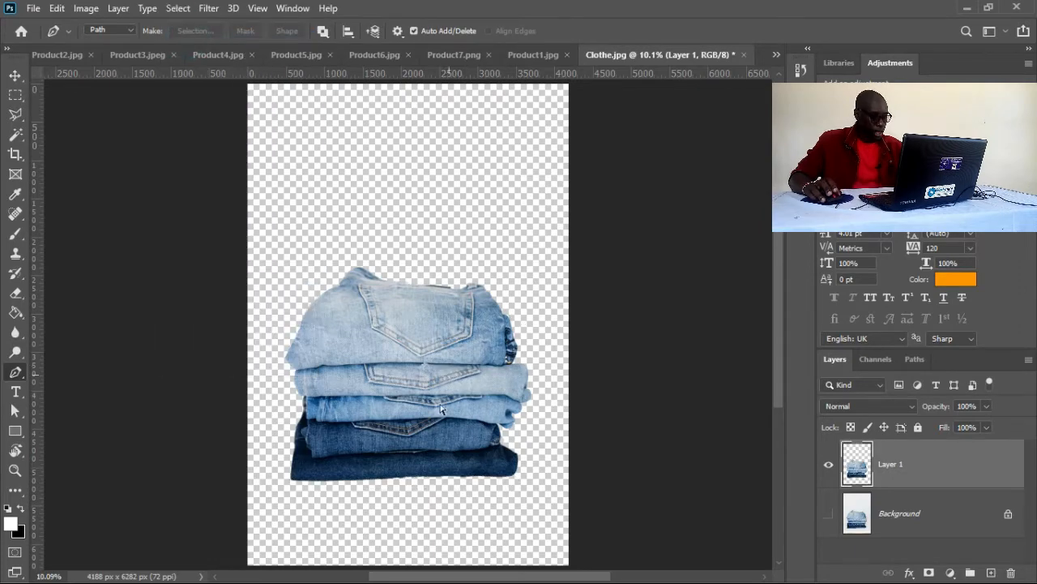
left_click_drag(386, 478, 503, 491)
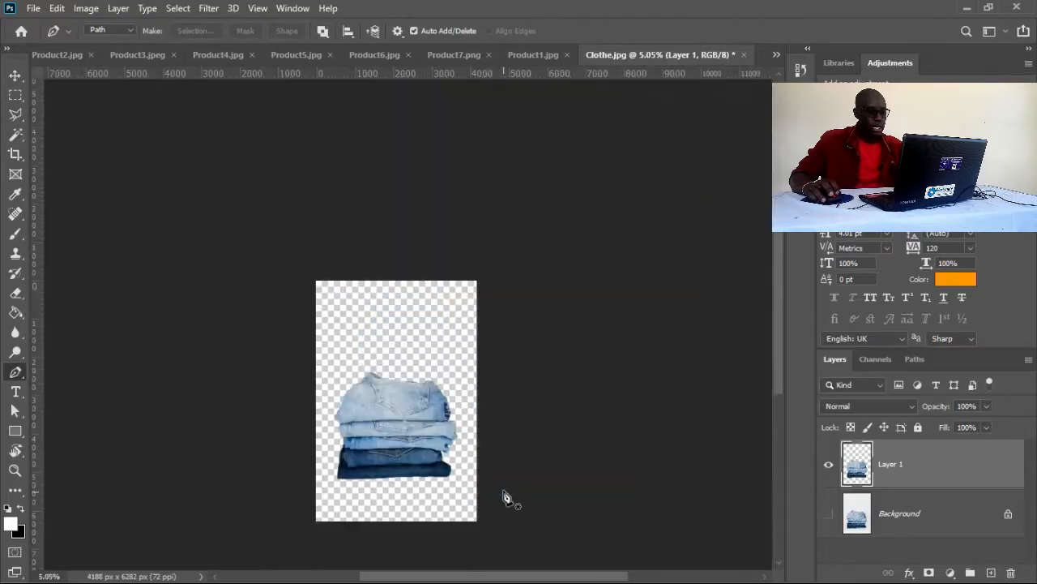
- In Product1.jpg, select the white background around the shampoo bottle with the Magic Wand Tool at tolerance 32
key("v")
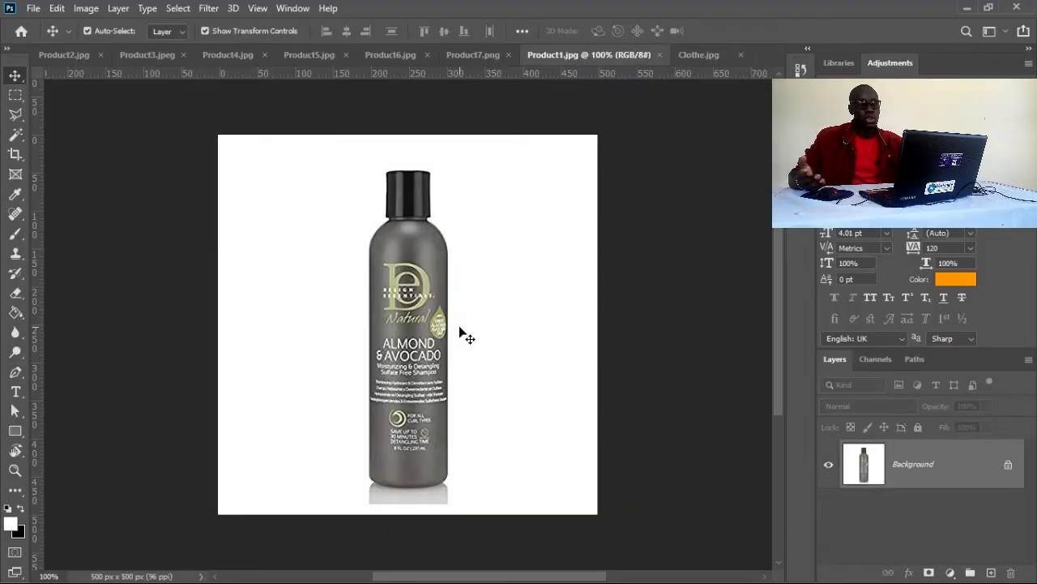
key("w")
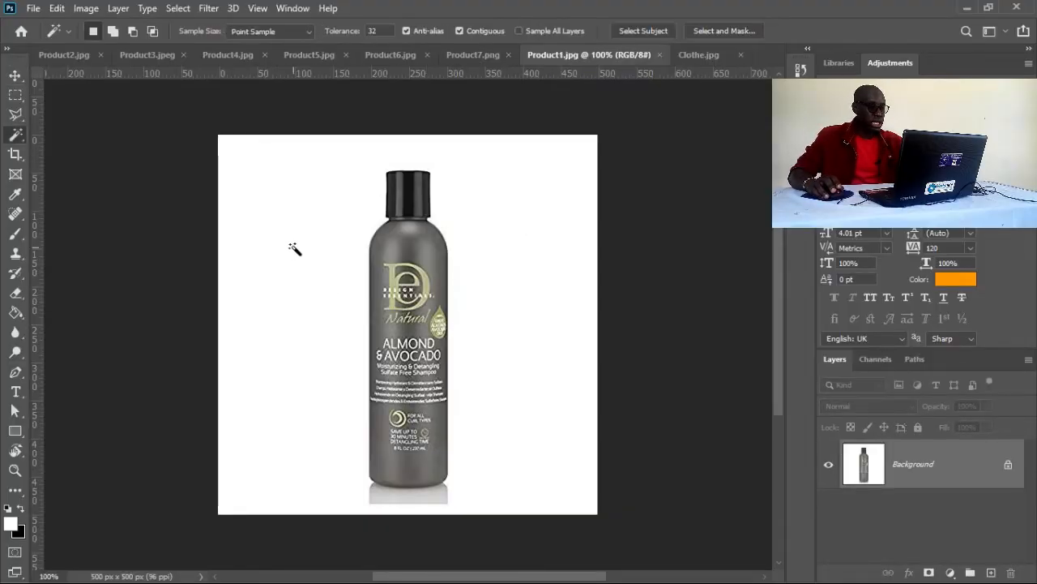
left_click(596, 232)
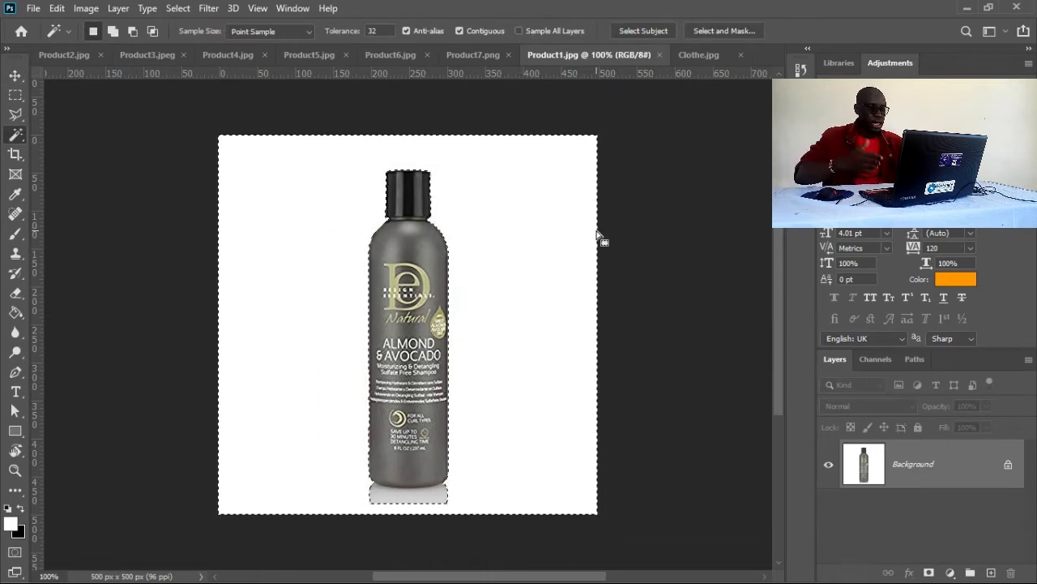
- Try copying the selected white background to a new layer, and return to the background selection
key("ctrl+j")
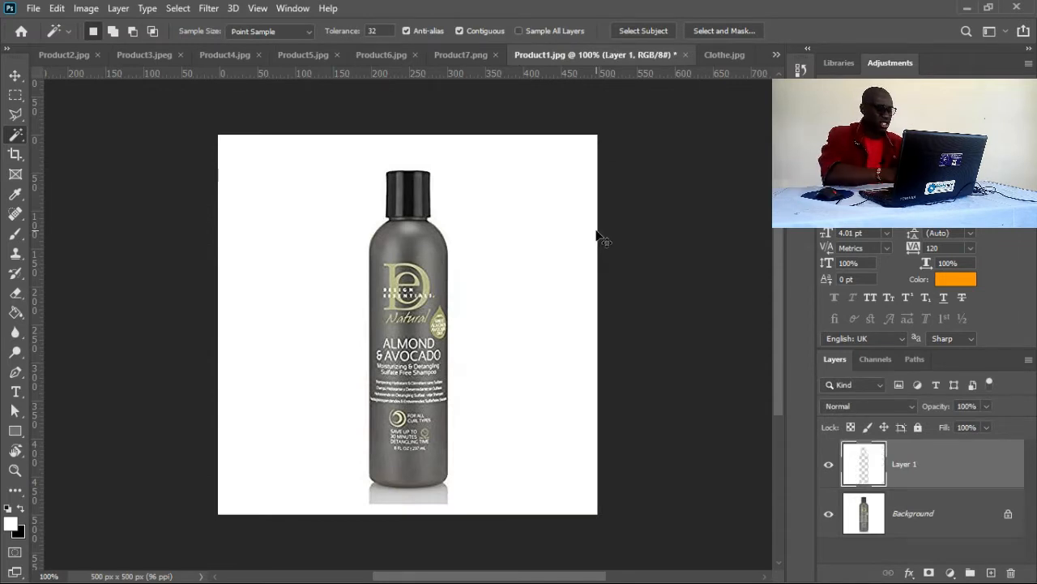
key("Delete")
left_click(597, 236)
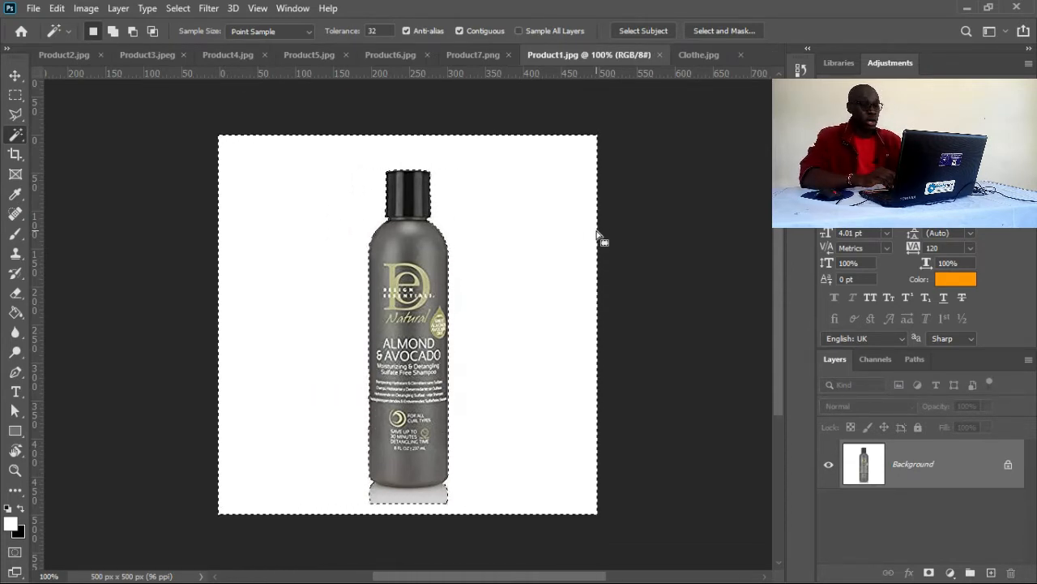
- Invert the selection to the bottle, copy it to a new layer, and hide the Background layer
key("ctrl+shift+i")
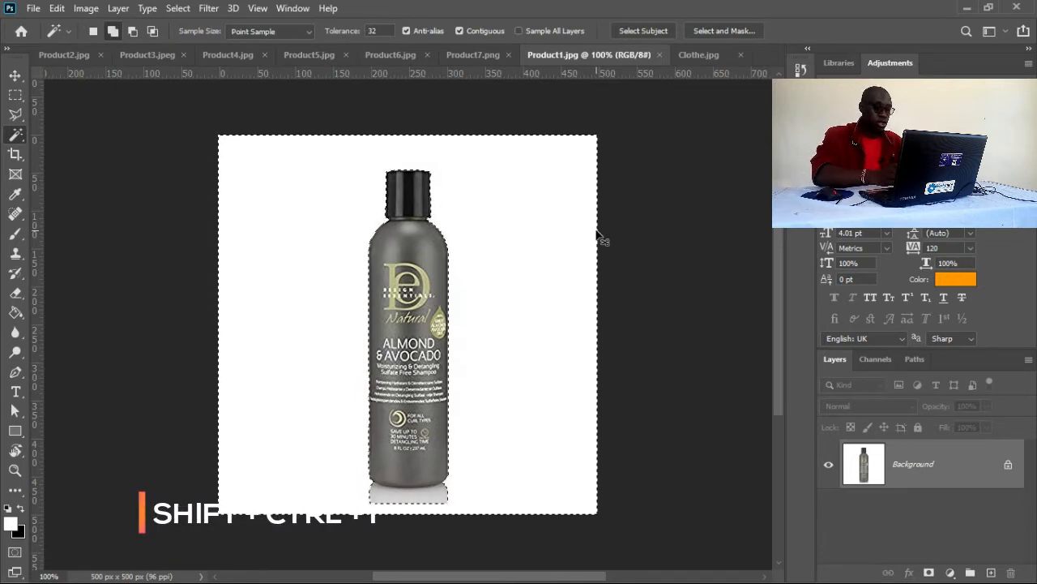
key("ctrl+shift+i")
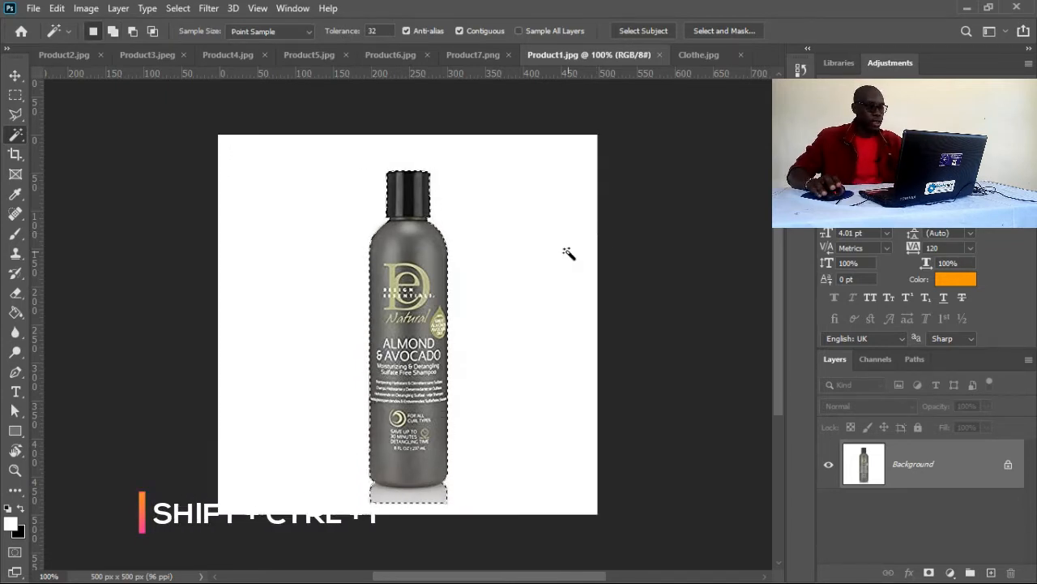
key("ctrl+j")
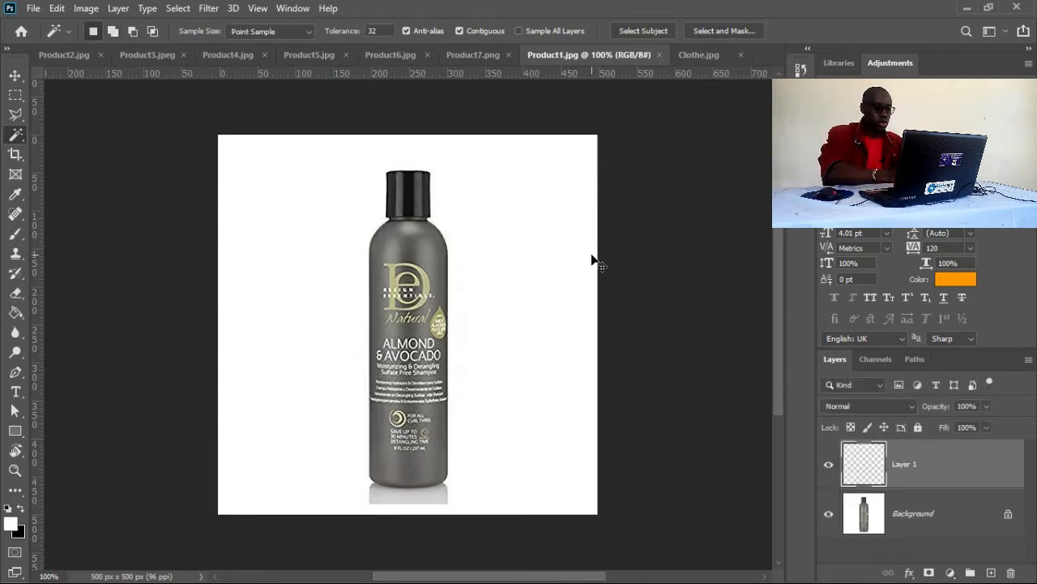
left_click(828, 516)
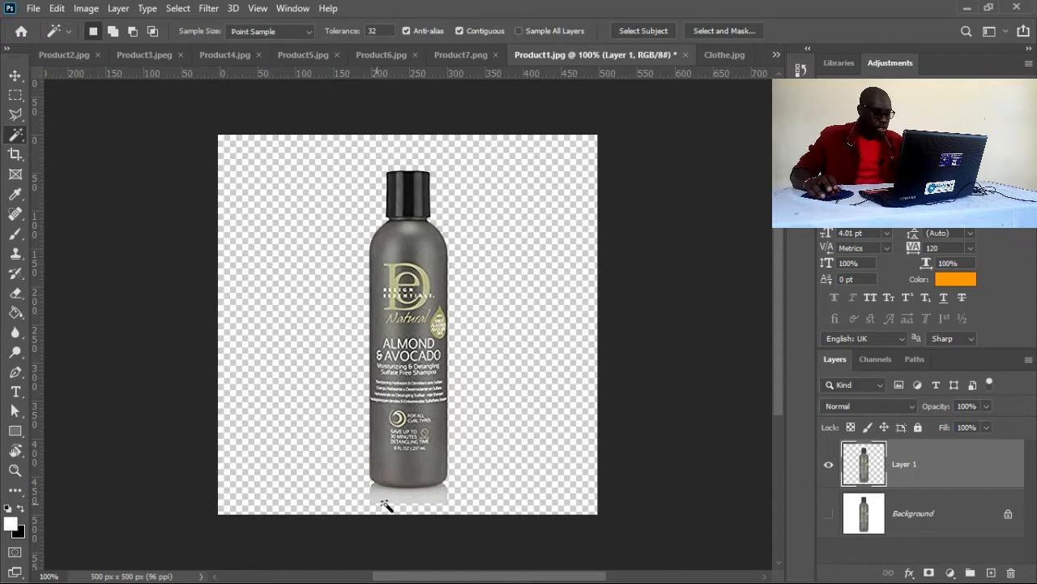
- Trace the bottle's curved bottom edge from its left corner to its right corner with a Pen path
left_click_drag(389, 483, 460, 475)
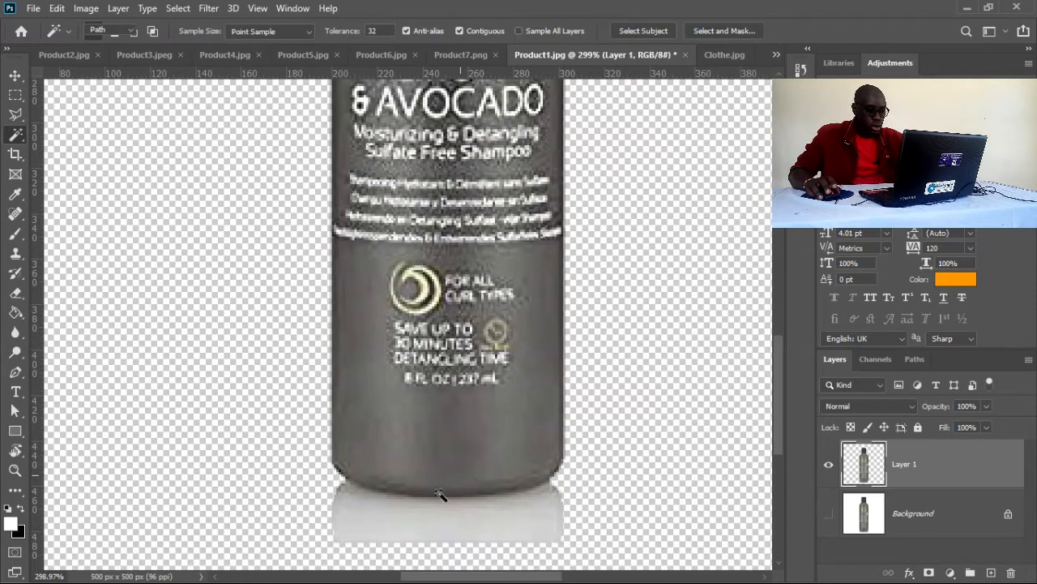
key("p")
left_click(344, 479)
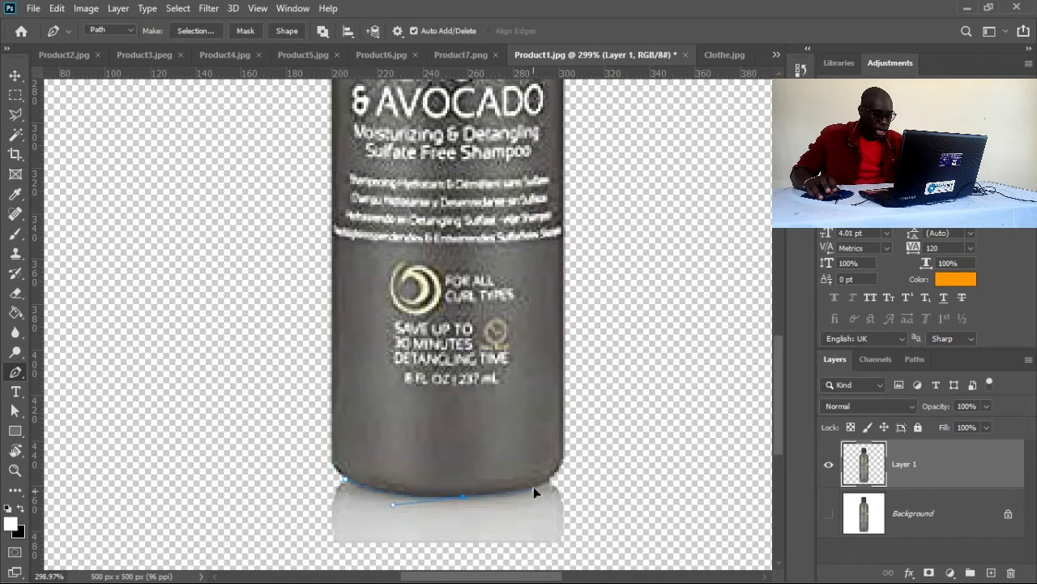
left_click_drag(533, 487, 534, 489)
left_click(463, 497, "alt")
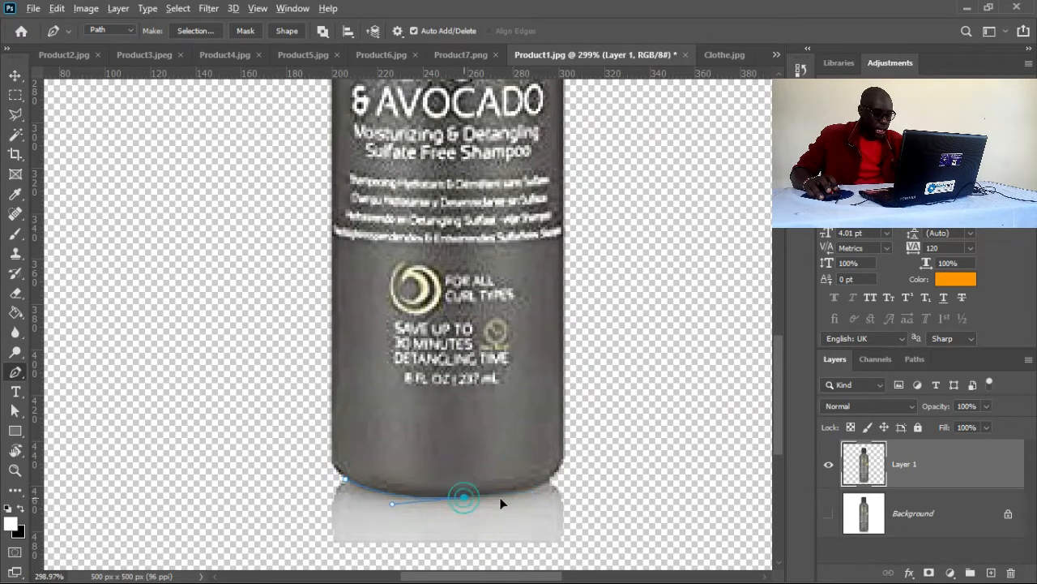
left_click_drag(554, 476, 570, 460)
left_click(555, 478, "alt")
- Loop the path loosely around the reflection below the bottle and close it at the starting anchor
left_click(610, 523)
left_click_drag(579, 554, 372, 550)
left_click_drag(332, 547, 328, 493)
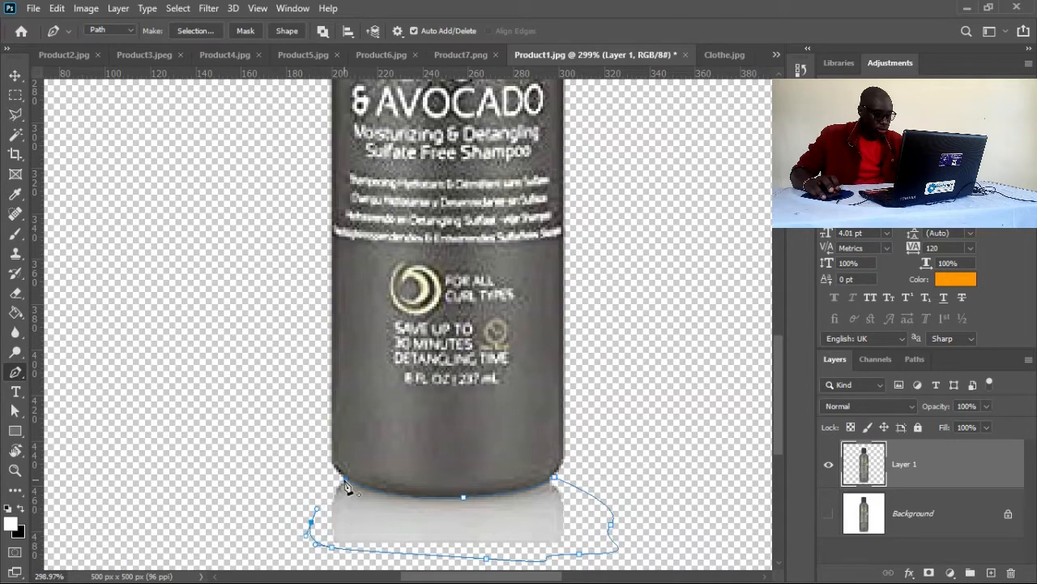
left_click(344, 479)
- Turn the path into a selection, delete the reflection inside it, deselect, and fit the image on screen
right_click(344, 479)
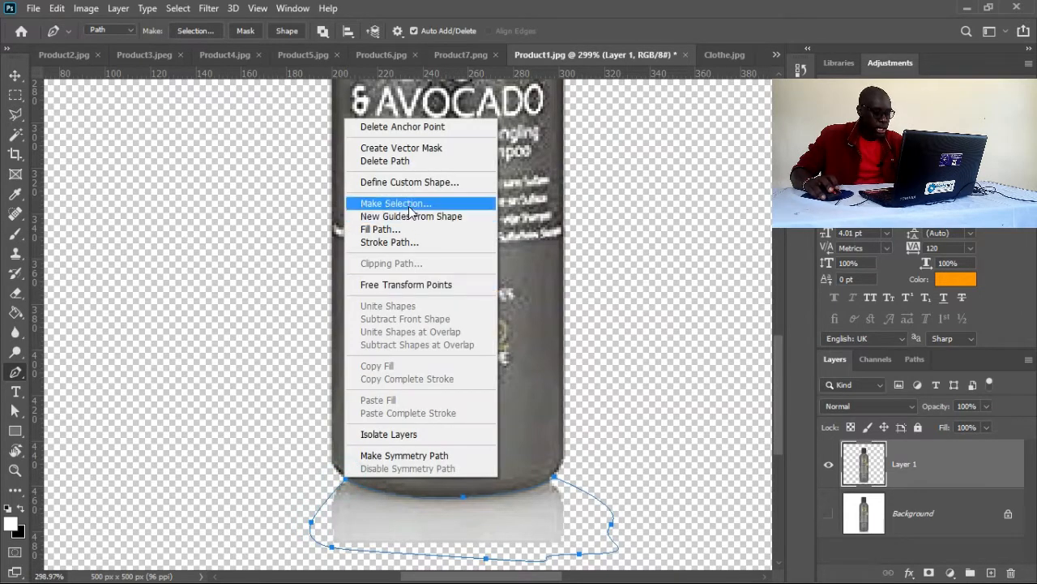
left_click(396, 203)
left_click(593, 140)
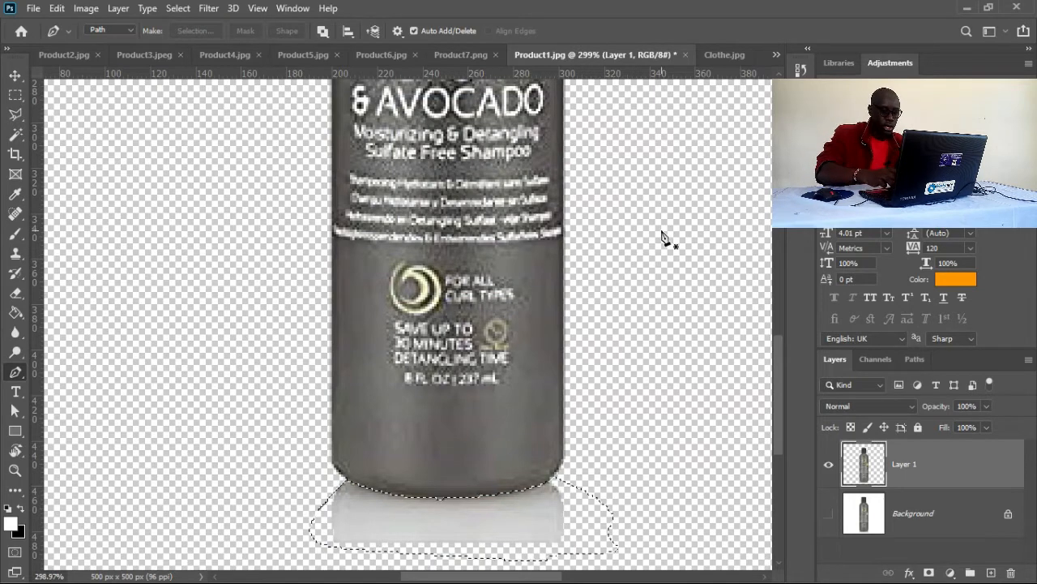
key("Delete")
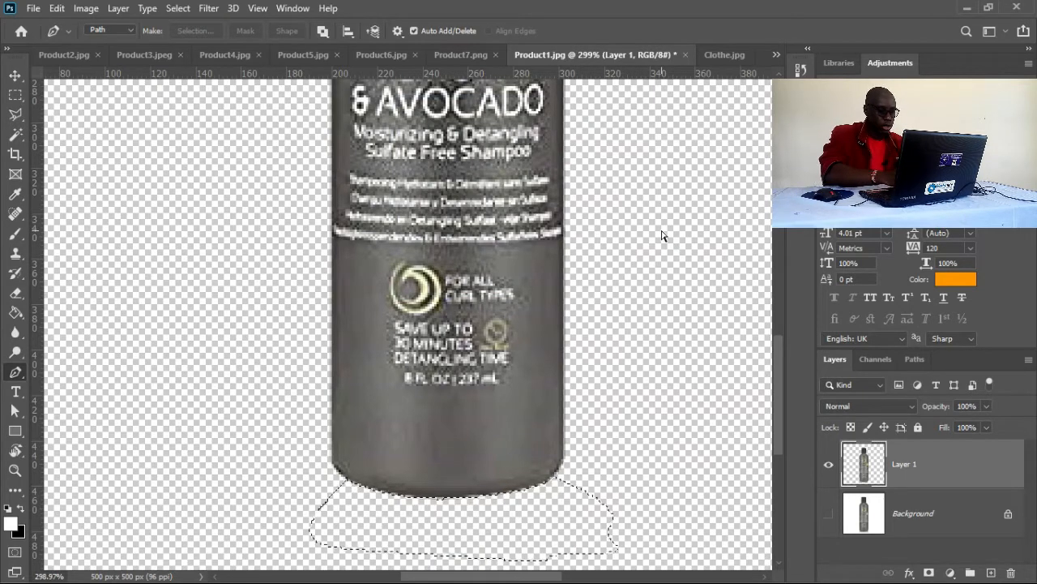
key("ctrl+d")
key("ctrl+0")
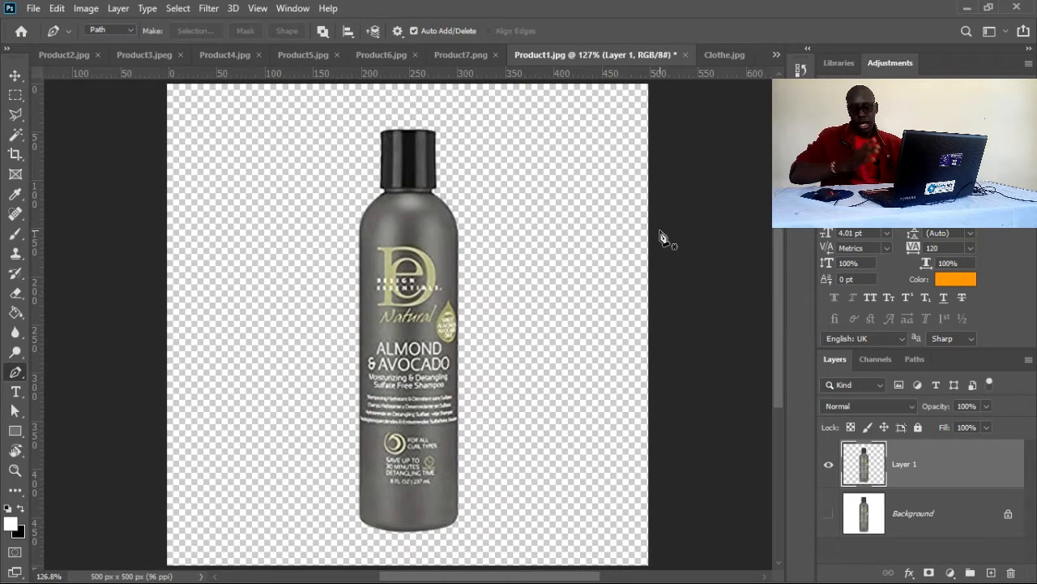
- Switch to Product7.png and try moving the watch image with the Move tool, leaving its Background layer unconverted
left_click(461, 57)
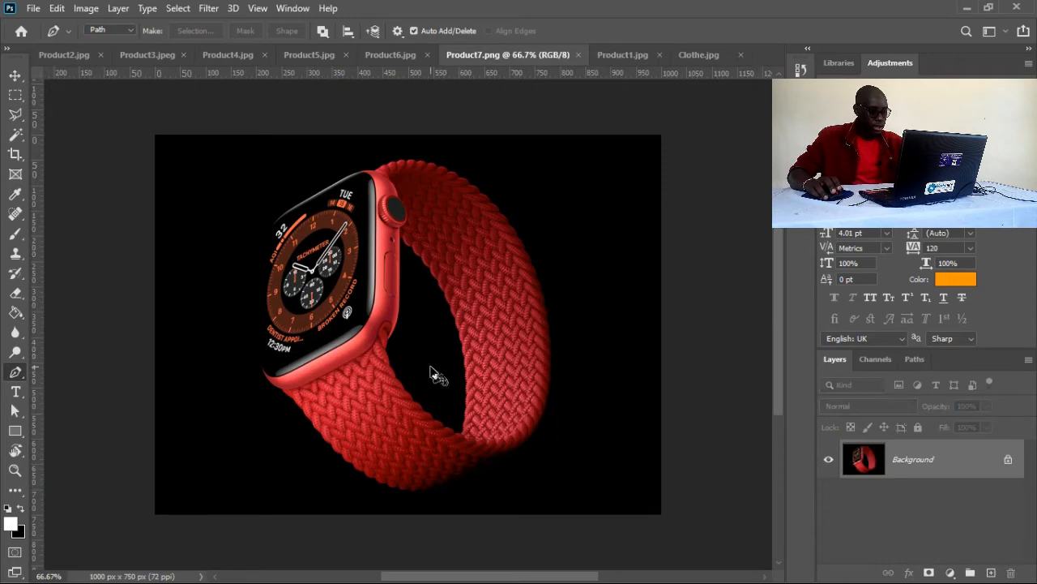
key("v")
left_click(367, 324)
left_click_drag(367, 325, 371, 311)
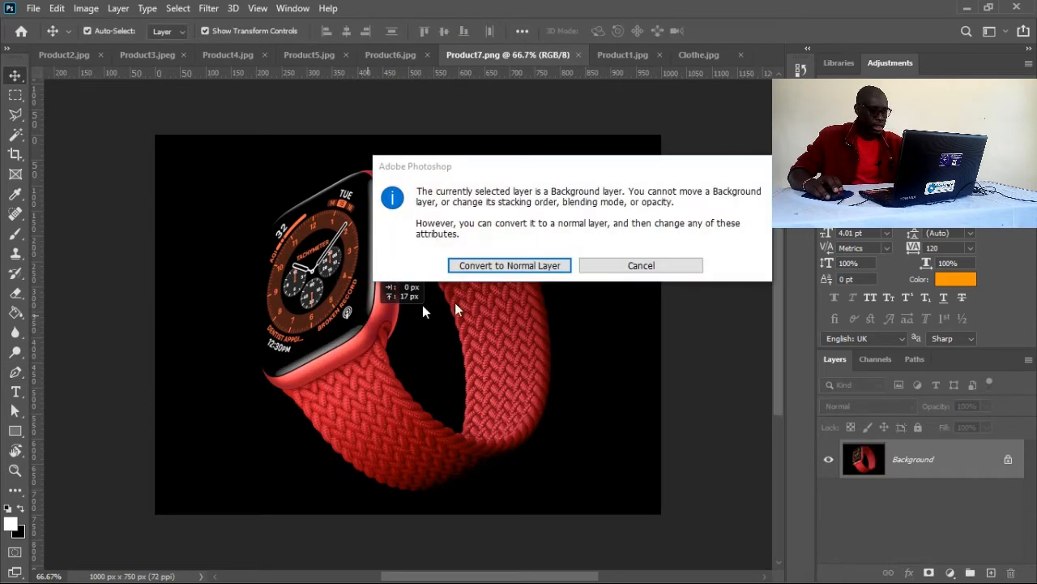
left_click(640, 266)
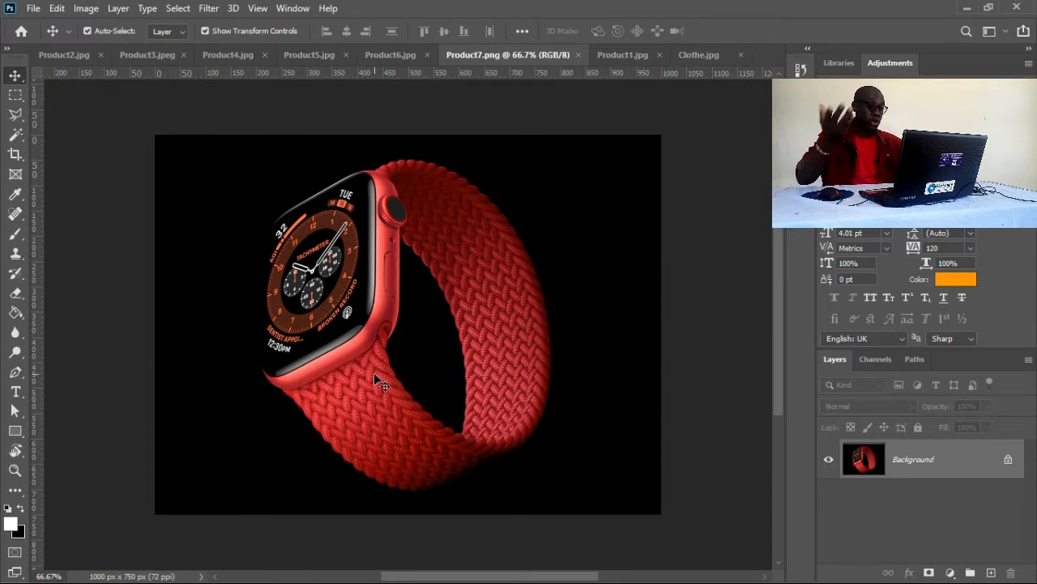
- Try selecting the watch with the Quick Selection Tool at brush size 164
right_click(15, 138)
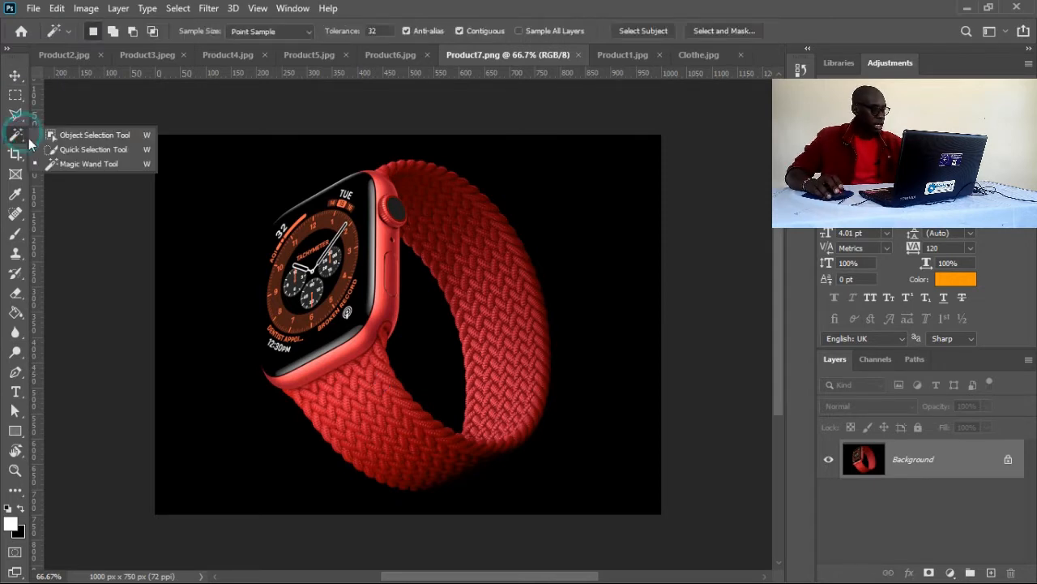
left_click(86, 148)
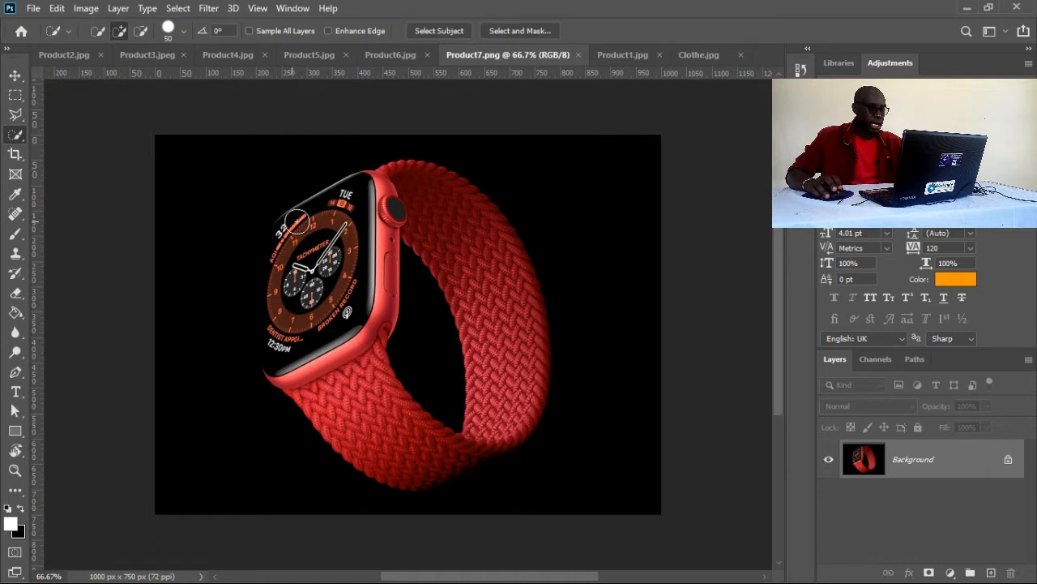
left_click_drag(299, 237, 330, 241)
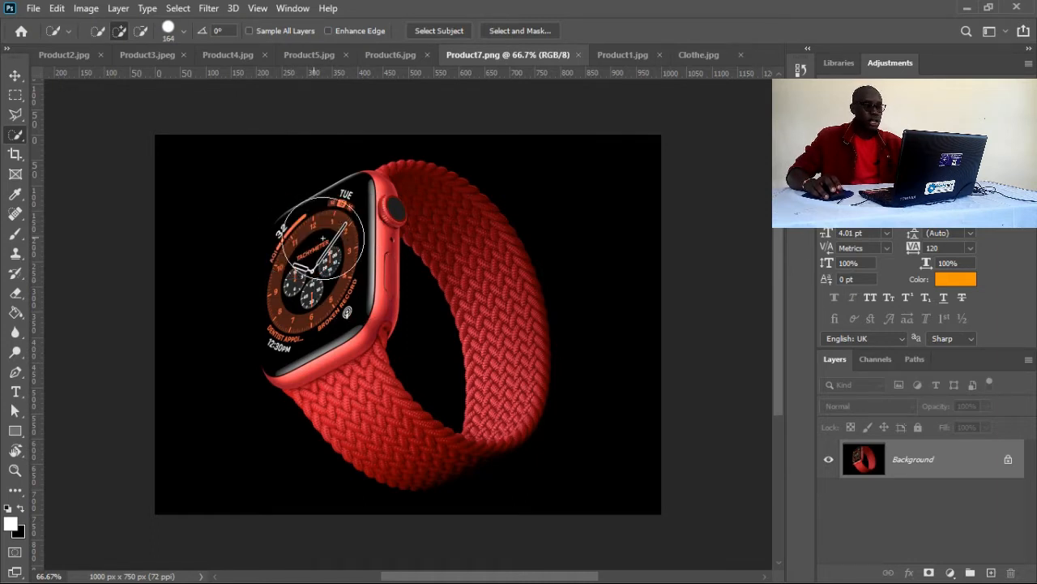
left_click(331, 225)
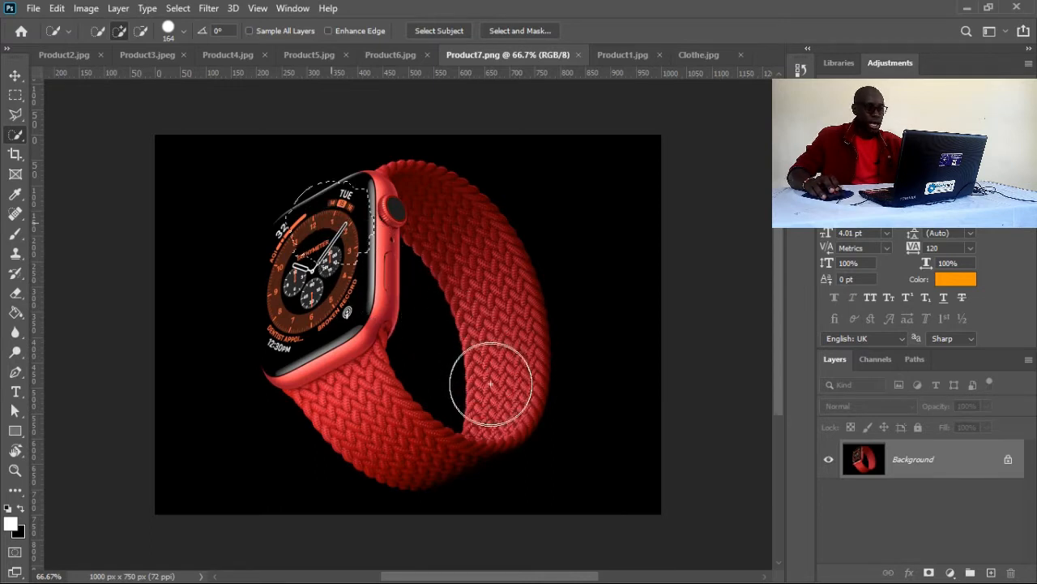
mouse_move(490, 386)
left_mouse_down()
mouse_move(505, 416)
mouse_move(468, 419)
mouse_move(372, 405)
mouse_move(313, 335)
mouse_move(320, 237)
mouse_move(307, 246)
mouse_move(318, 355)
mouse_move(334, 357)
mouse_move(387, 278)
mouse_move(425, 259)
mouse_move(462, 265)
mouse_move(496, 314)
mouse_move(479, 278)
mouse_move(453, 287)
left_mouse_up()
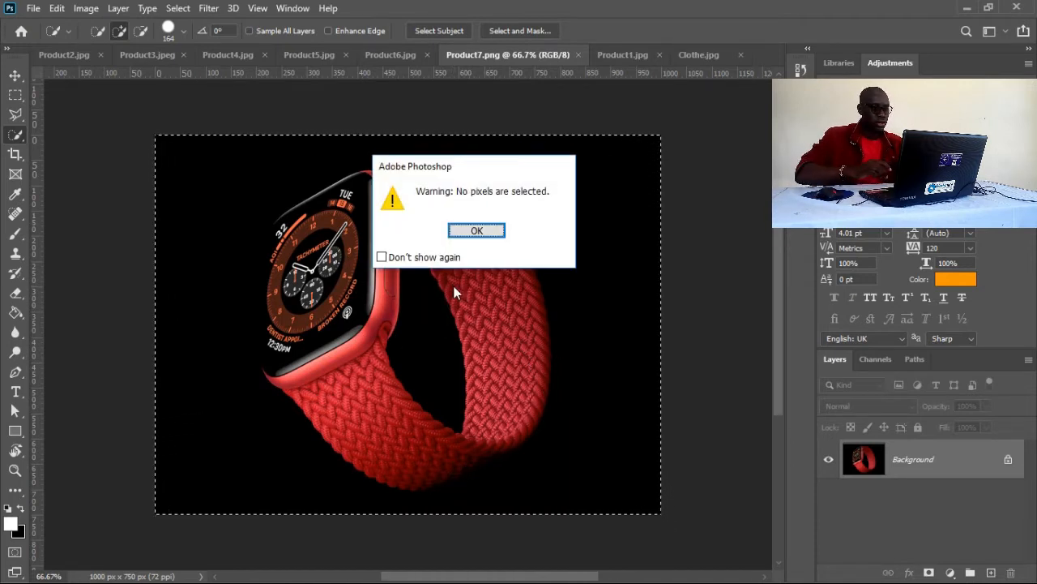
left_click(474, 231)
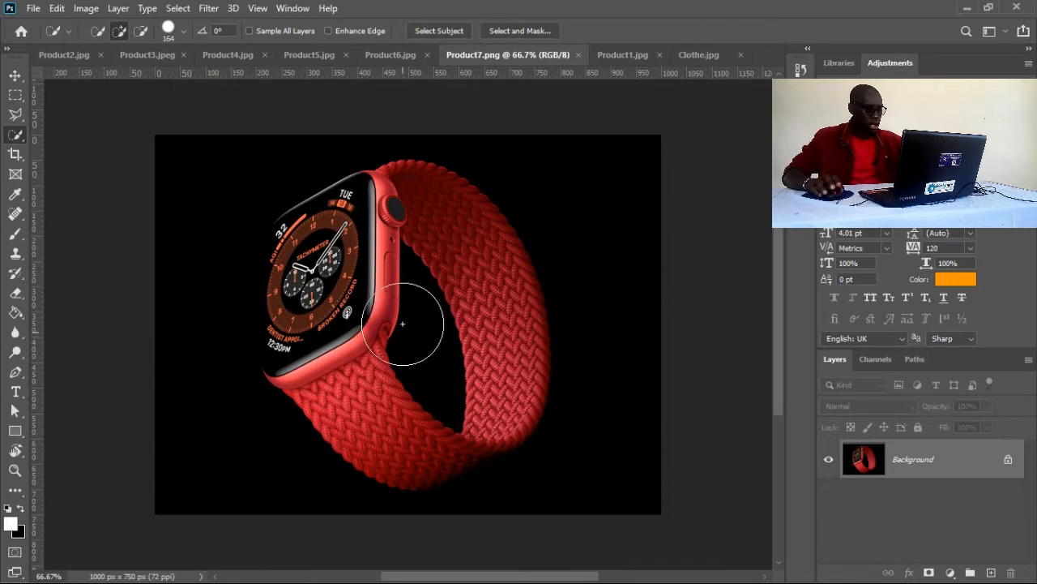
- Try selecting the black background and the gap inside the strap with the Magic Wand Tool at tolerance 32, and deselect
right_click(15, 134)
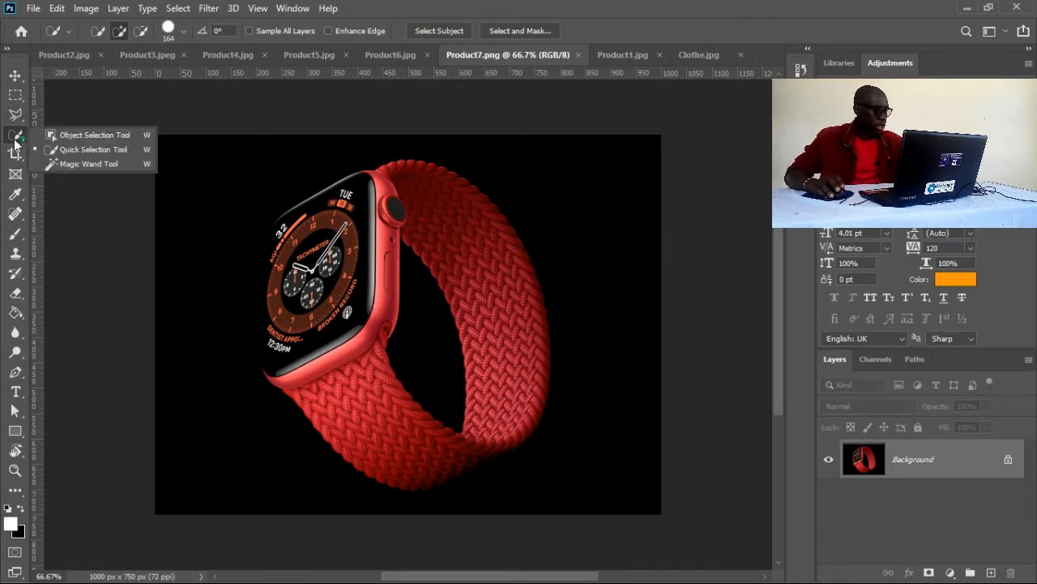
left_click(58, 166)
left_click(216, 203)
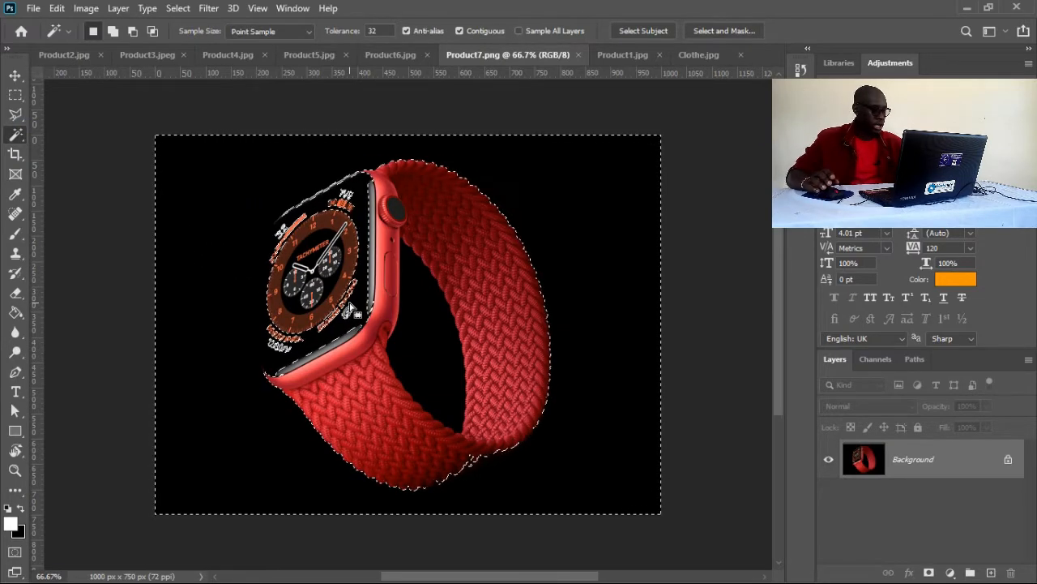
key("ctrl+d")
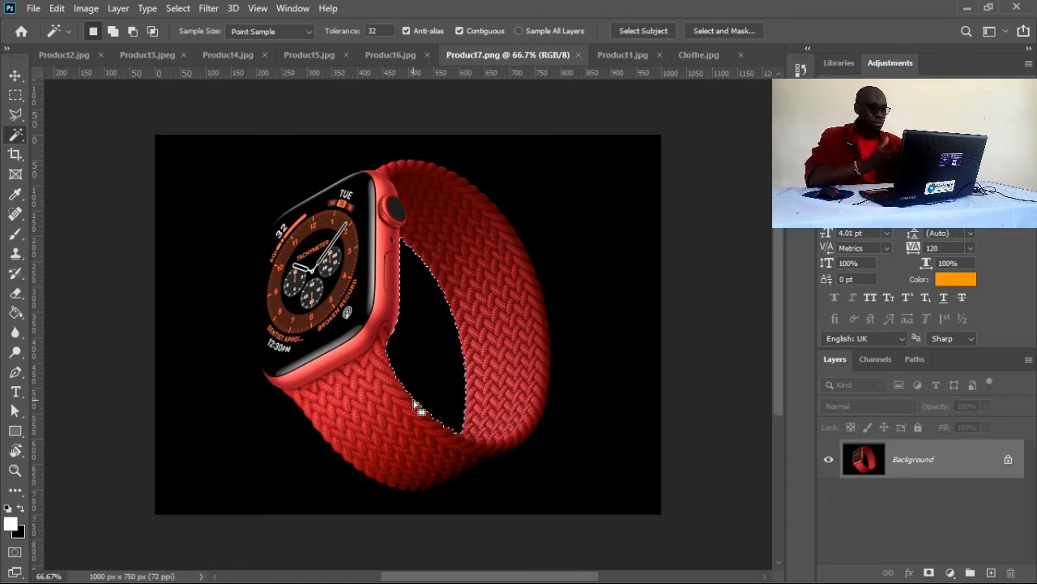
key("ctrl+d")
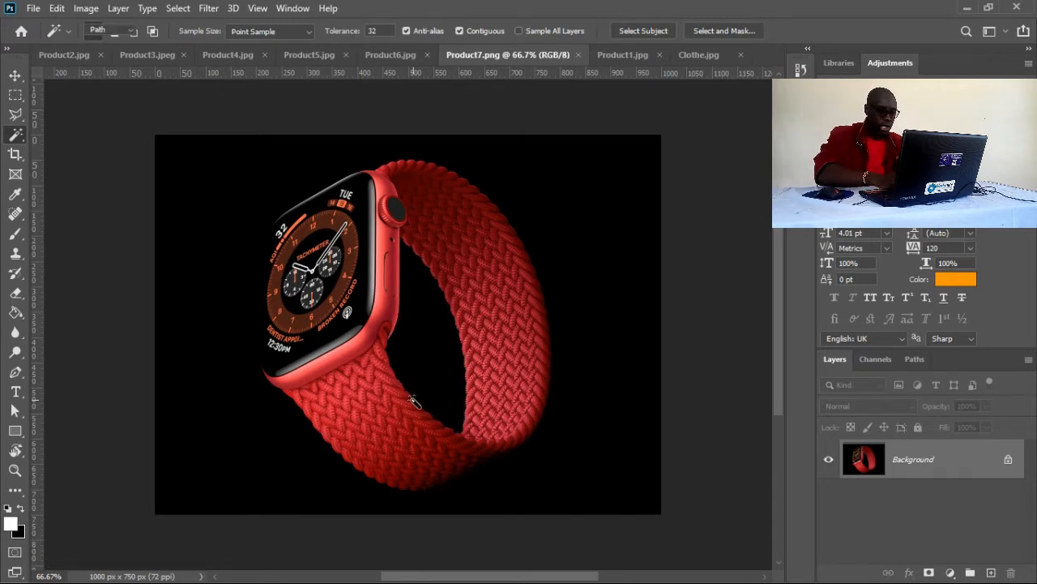
- Start a Pen path where the strap meets the watch case's lower left corner and trace down the strap's outer edge
key("p")
left_click_drag(303, 410, 419, 449)
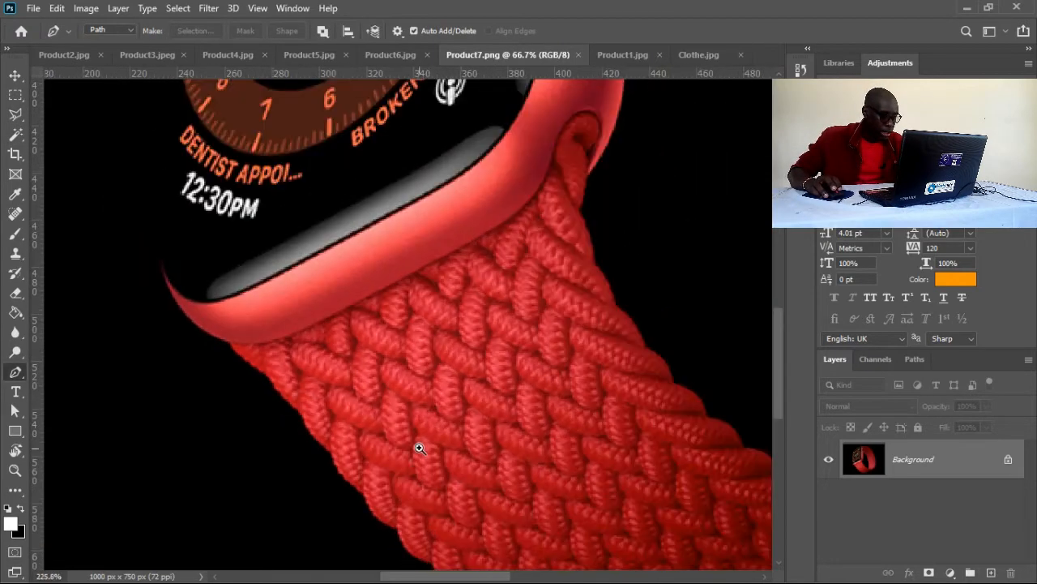
left_click(228, 342)
left_click(251, 369)
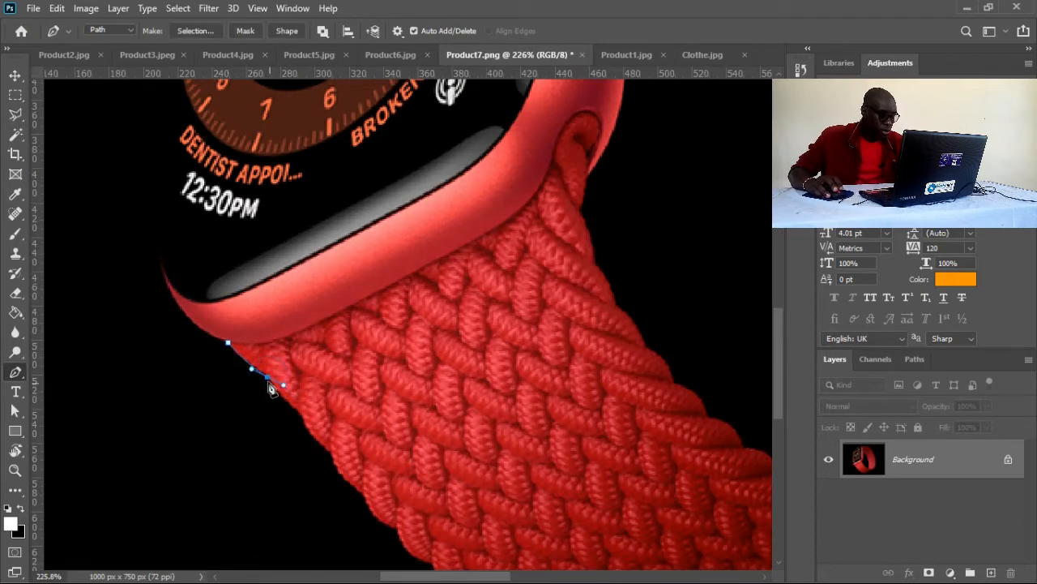
left_click(267, 377, "alt")
left_click(329, 445)
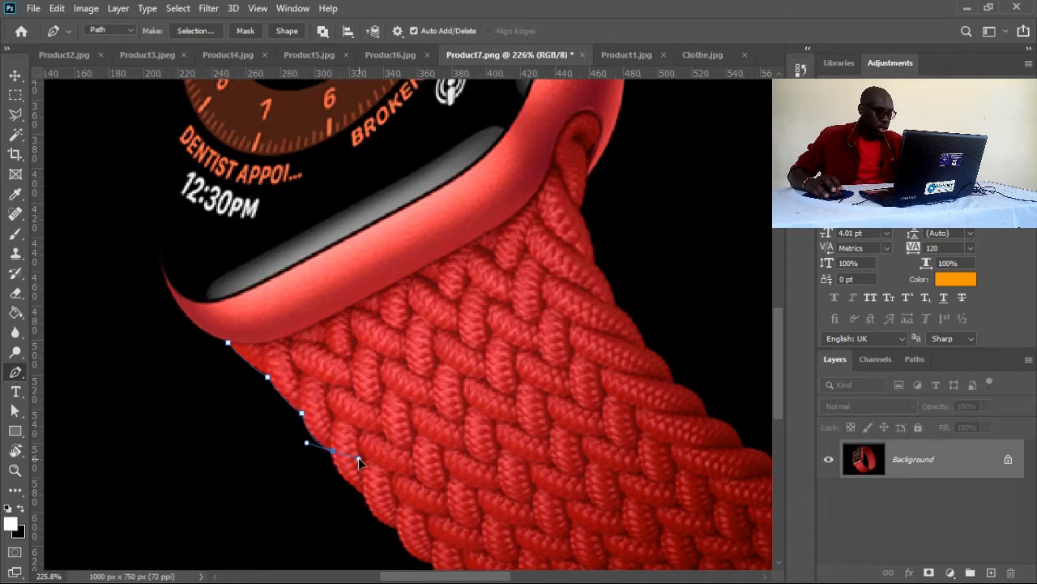
- Continue the path down the strap's lower left edge, curving it around each bump of the braid
left_click_drag(364, 381, 469, 257)
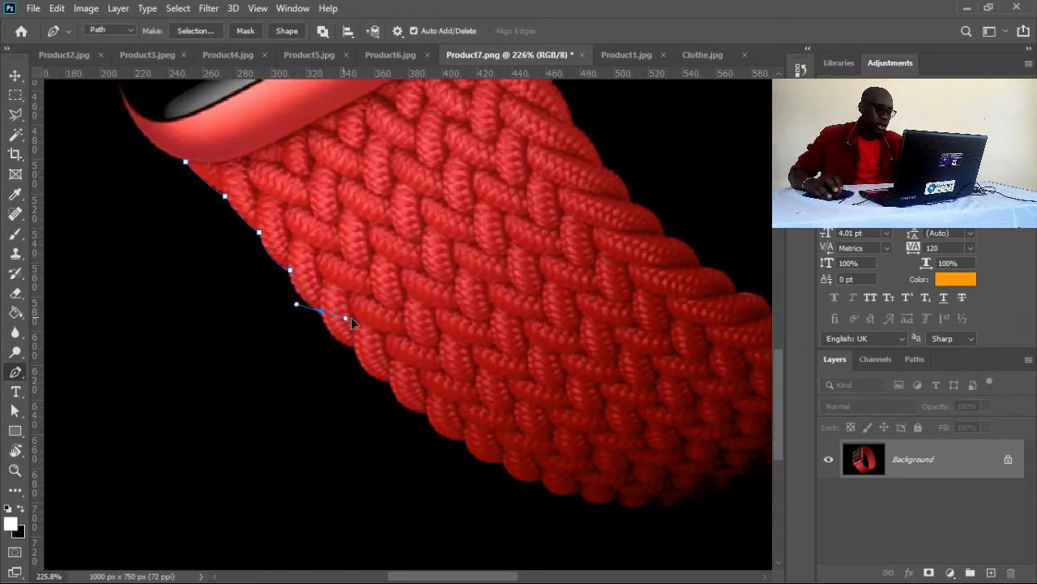
left_click_drag(351, 317, 427, 388)
left_click(354, 346)
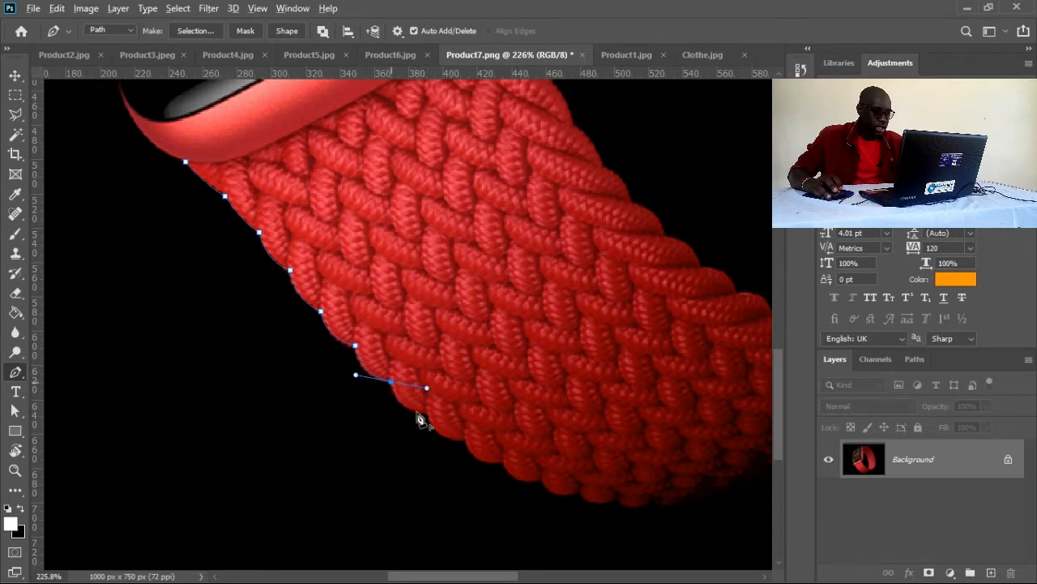
left_click(389, 380)
left_click(391, 383)
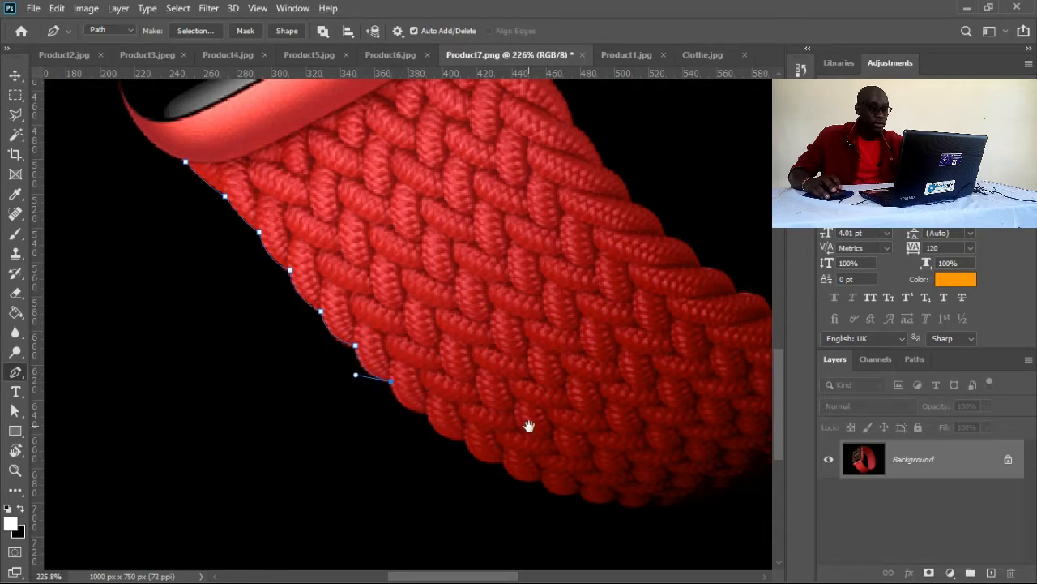
- Continue the Pen path along the strap's lower edge to its lowest point, curving it around each bump of the braid
left_click_drag(528, 427, 495, 294)
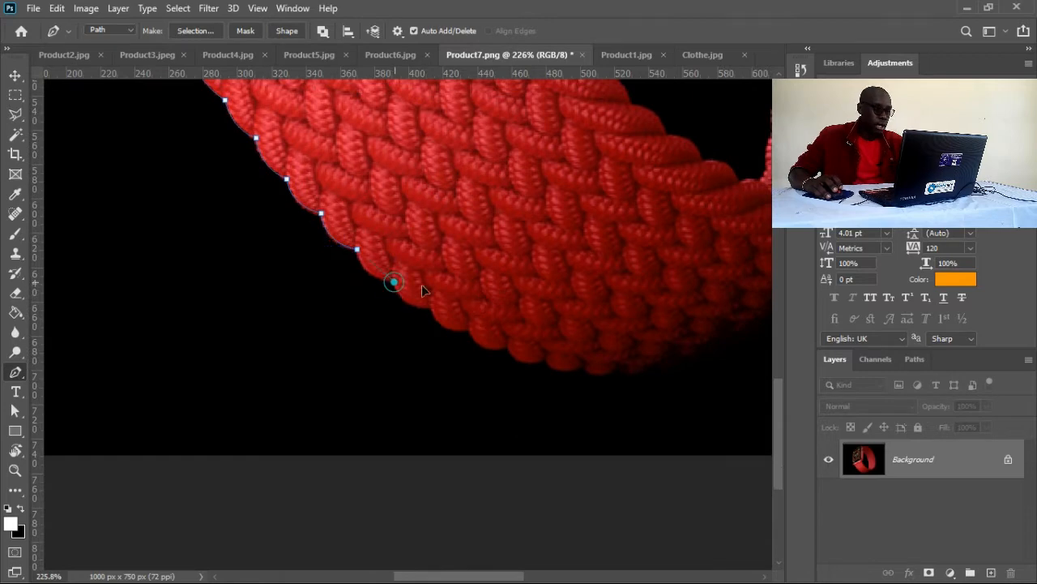
left_click_drag(393, 281, 503, 339)
left_click(394, 283, "alt")
left_click(430, 308, "alt")
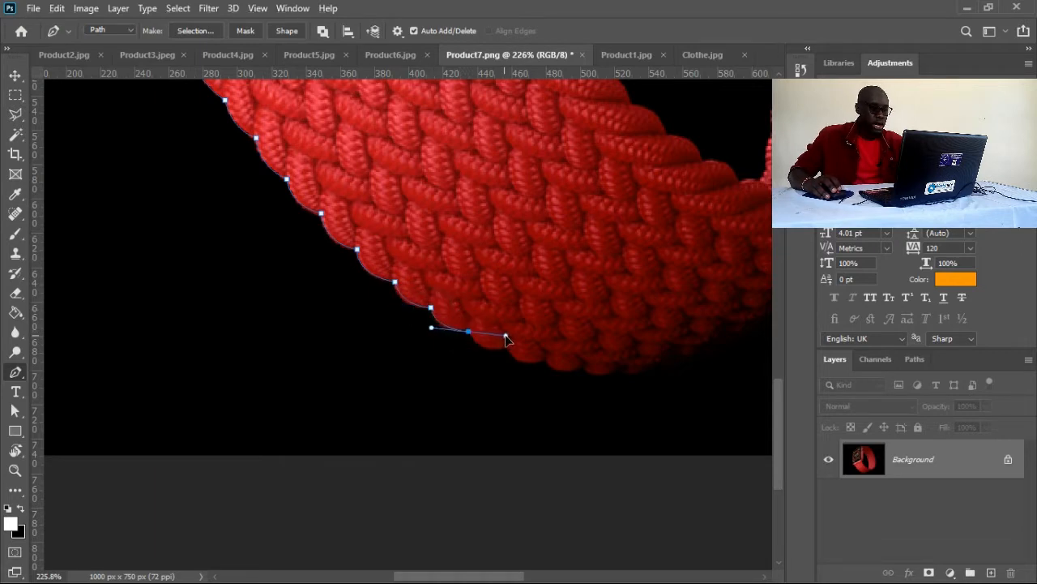
left_click(468, 331, "alt")
left_click_drag(522, 359, 466, 288)
left_click(400, 282, "alt")
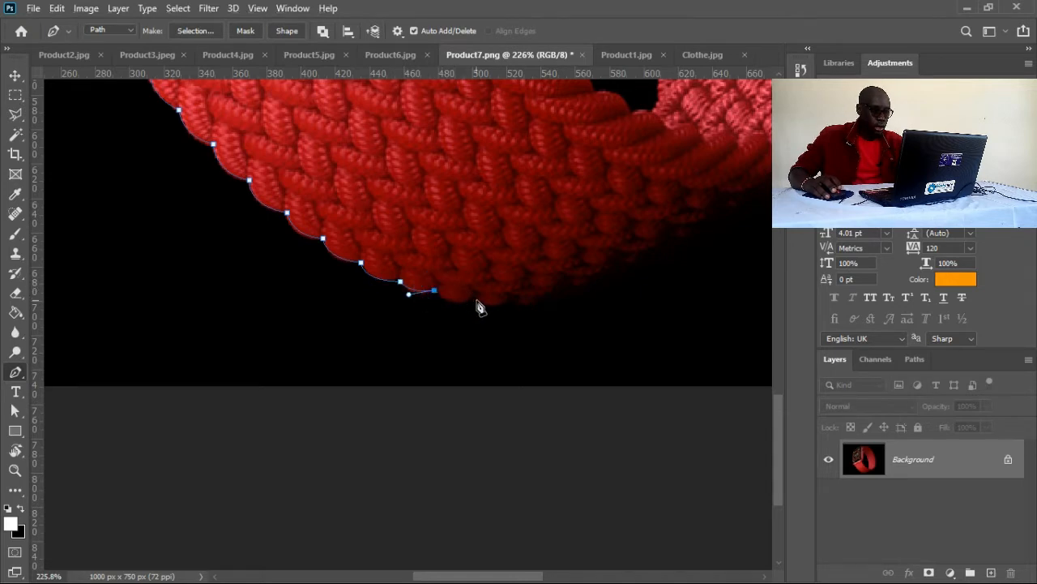
left_click_drag(472, 299, 491, 290)
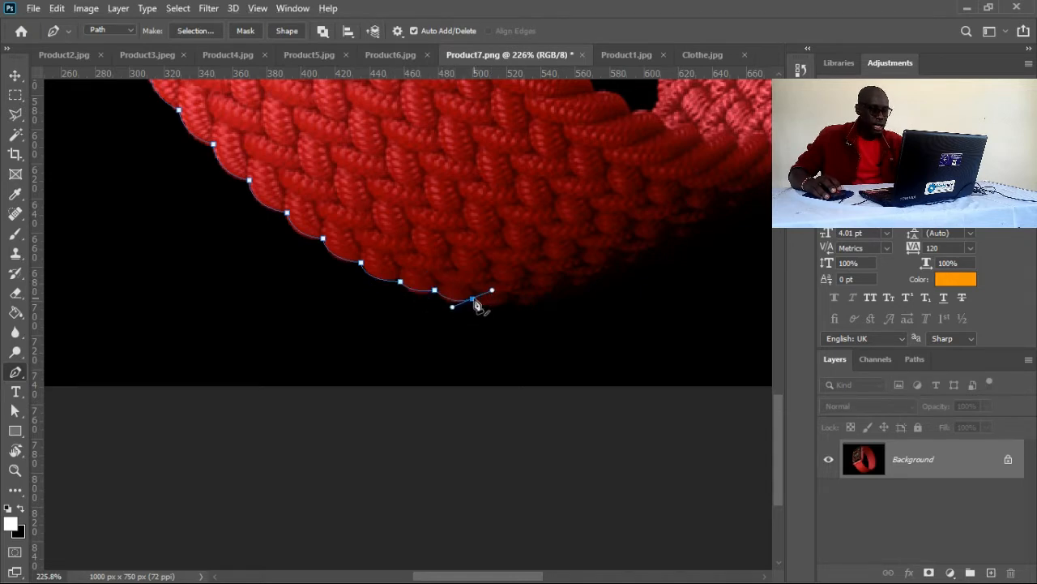
left_click(472, 299, "alt")
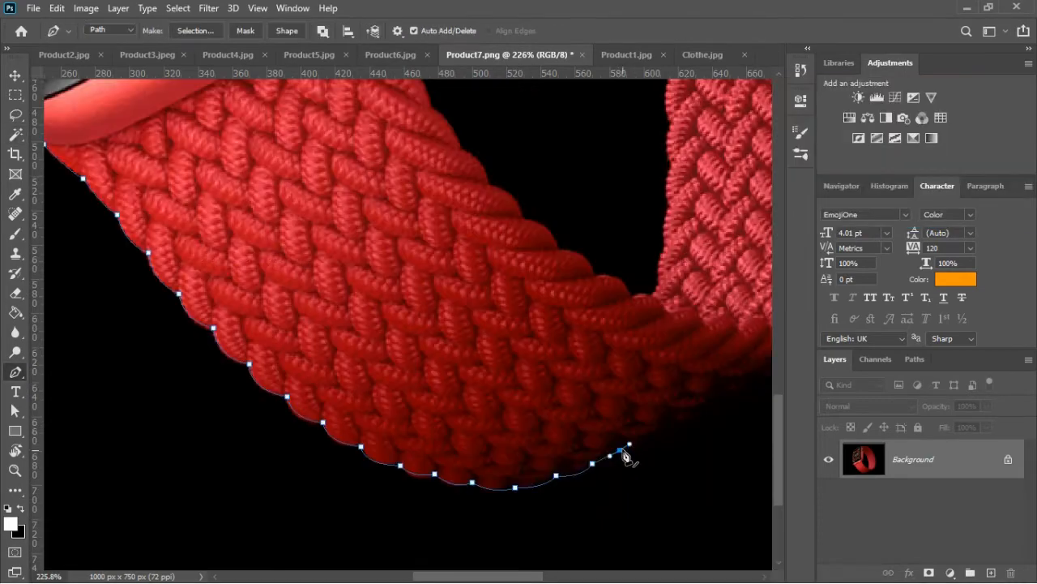
- Carry the path around the strap's lower right bend and up its right outer edge
left_click_drag(718, 400, 488, 301)
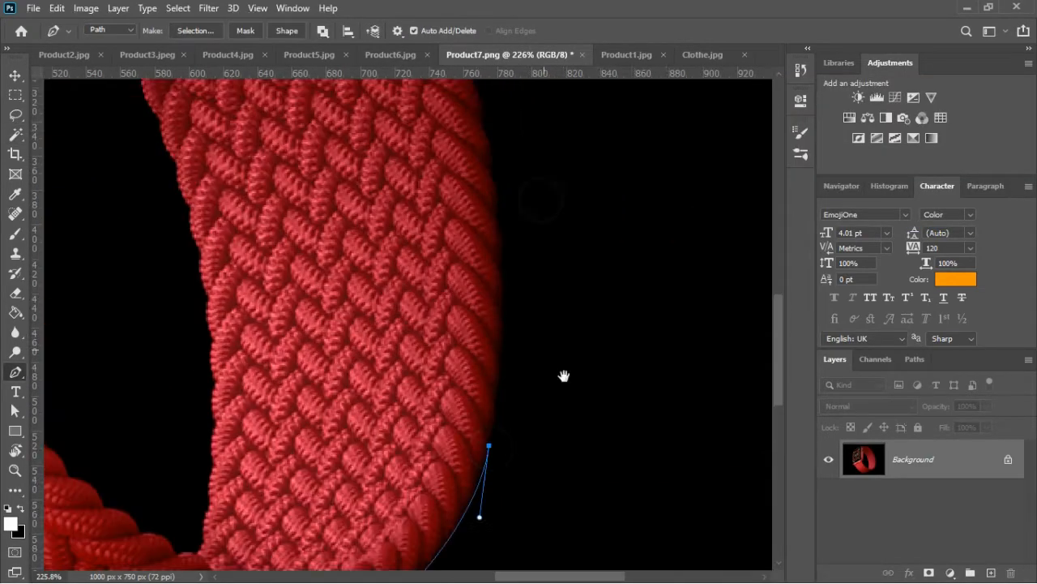
left_click_drag(524, 334, 522, 323)
left_click_drag(525, 283, 457, 363)
left_click_drag(455, 321, 442, 259)
left_click_drag(438, 231, 432, 217)
left_click(426, 180)
left_click_drag(426, 180, 411, 166)
left_click(427, 180, "alt")
left_click_drag(416, 145, 464, 312)
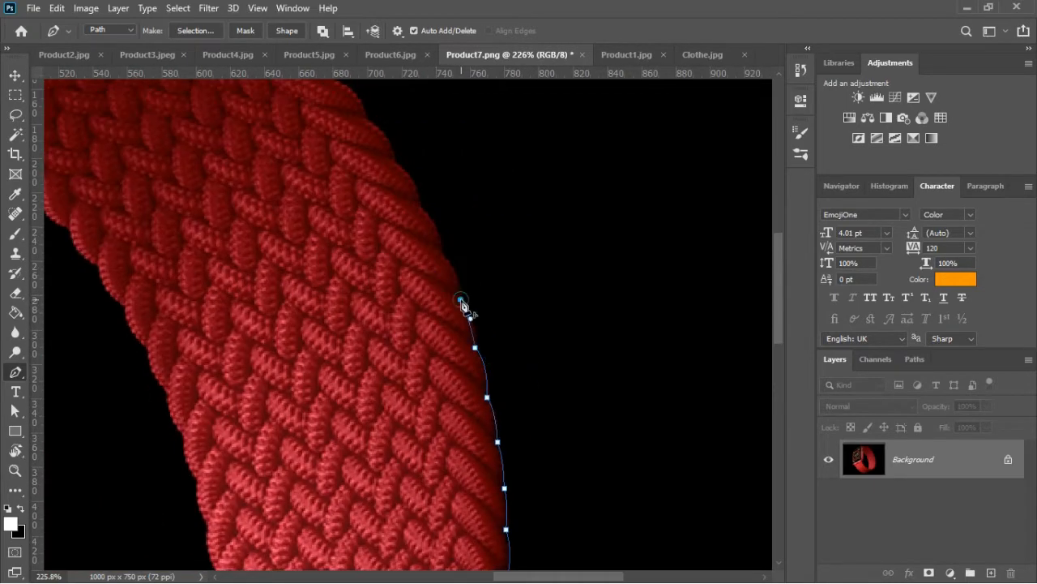
- Continue the path up the strap's upper right edge, adding a curved segment for each braid bump
left_click_drag(441, 253, 423, 241)
left_click(441, 253, "alt")
left_click_drag(417, 205, 396, 188)
left_click(416, 204, "alt")
left_click_drag(406, 178, 474, 325)
left_click_drag(462, 307, 408, 256)
left_click(462, 307, "alt")
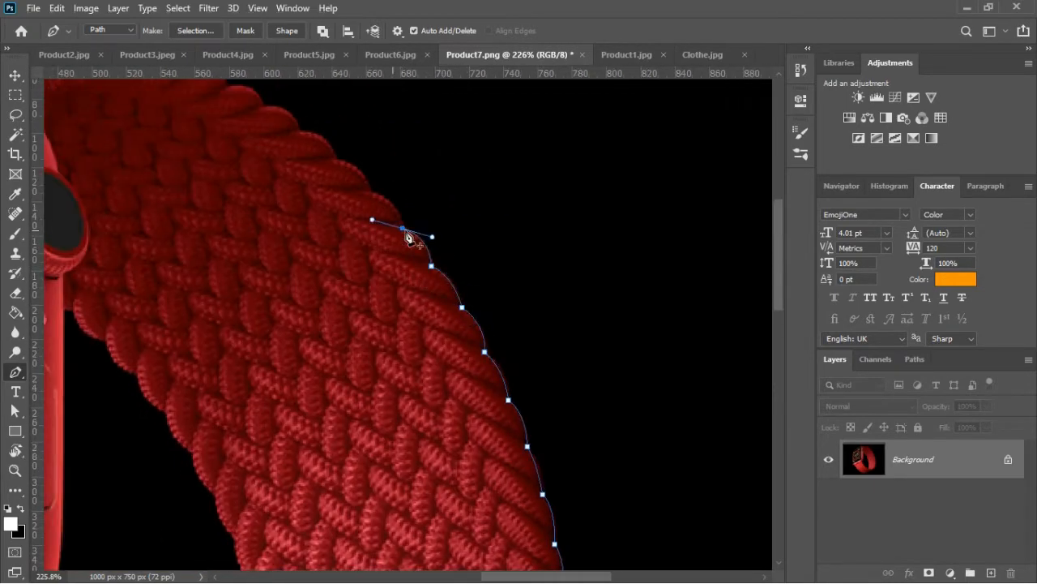
- Trace the path over the strap's upper edge bump by bump toward the watch case
left_click_drag(371, 223, 442, 280)
left_click(435, 254, "alt")
left_click_drag(401, 226, 350, 192)
left_click(400, 226, "alt")
left_click(364, 198, "alt")
left_click(329, 181, "alt")
left_click(294, 167, "alt")
left_click(256, 157, "alt")
left_click(221, 148, "alt")
left_click(369, 180, "alt")
- Trace the path along the top of the watch case and around its upper left corner
left_click_drag(335, 194, 462, 195)
left_click(296, 211, "alt")
left_click_drag(396, 206, 351, 227)
left_click(395, 206, "alt")
left_click_drag(373, 243, 490, 180)
left_click_drag(253, 310, 244, 343)
left_click(252, 309, "alt")
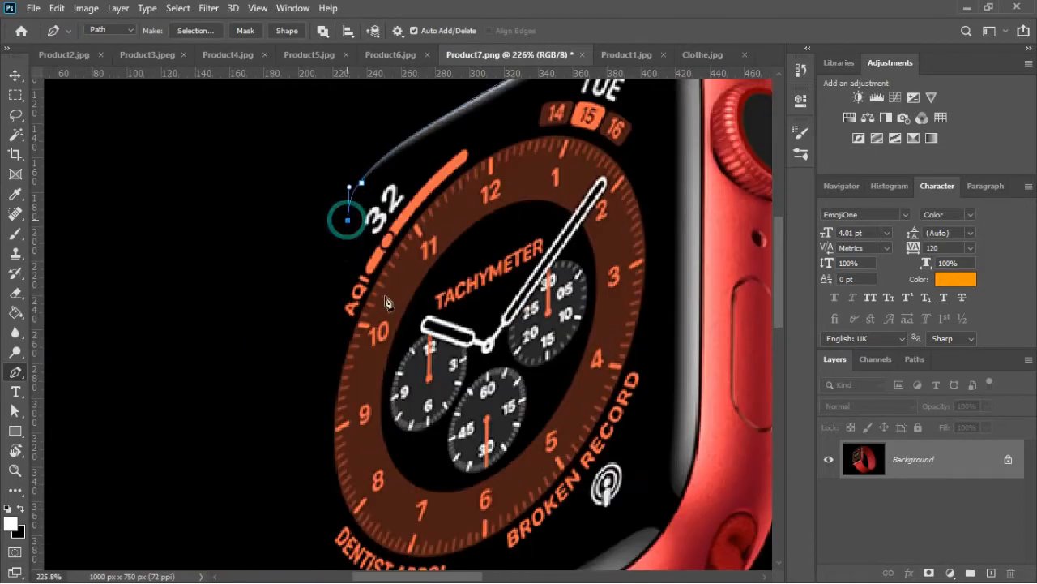
- Run the path down the case's left side, curve it around the lower corner and close it at the starting anchor
left_click_drag(420, 477, 405, 352)
scroll(405, 352, "down", 1)
left_click_drag(318, 506, 337, 572)
left_click(319, 489, "alt")
left_click_drag(365, 510, 336, 412)
left_click(345, 458)
- Turn the path into a selection, copy the watch to a new layer with Background hidden, and delete the black gap inside the strap
right_click(345, 458)
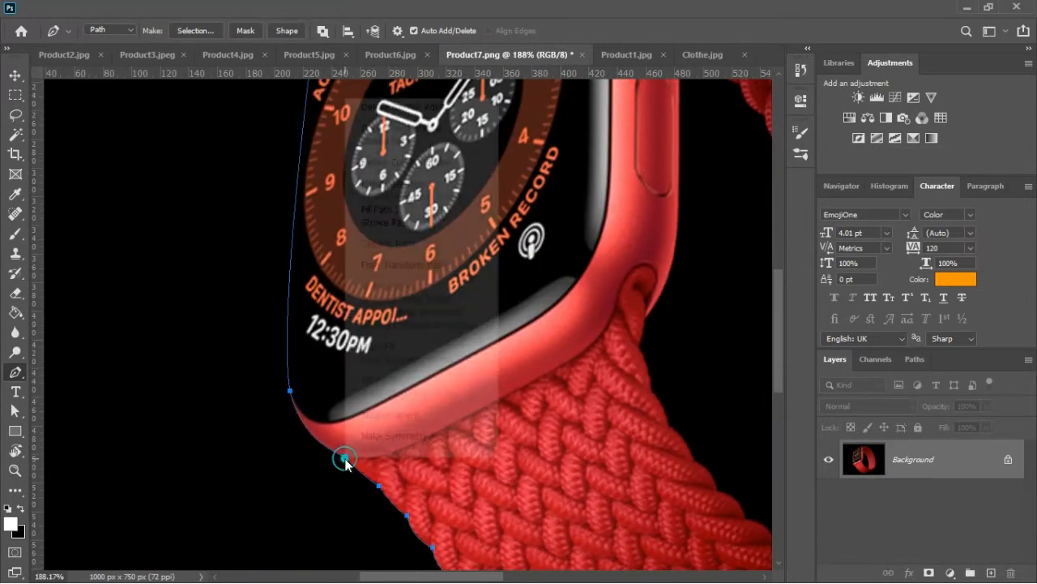
left_click(385, 196)
key("Return")
key("ctrl+0")
key("ctrl+j")
left_click(828, 499)
key("w")
left_click(431, 371)
key("Delete")
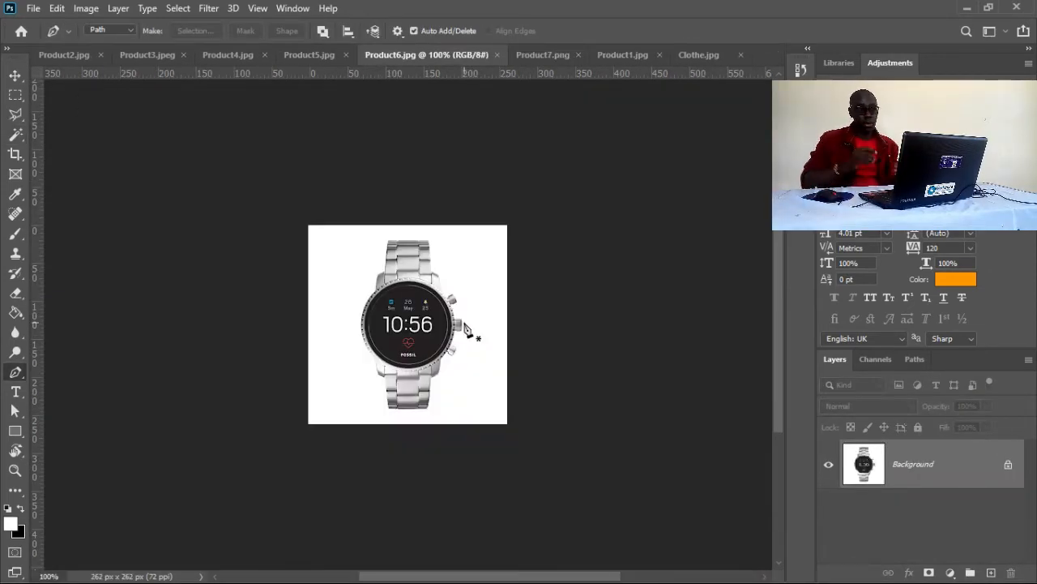
- In Product6.jpg, try selecting the white background with the Magic Wand Tool at tolerance 32, and deselect
key("v")
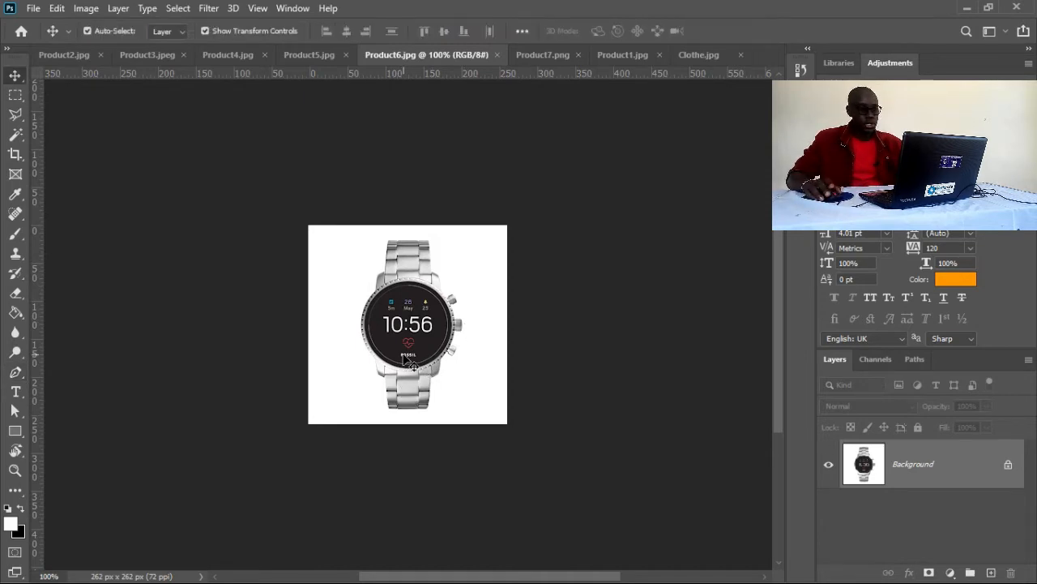
left_click_drag(414, 347, 510, 381)
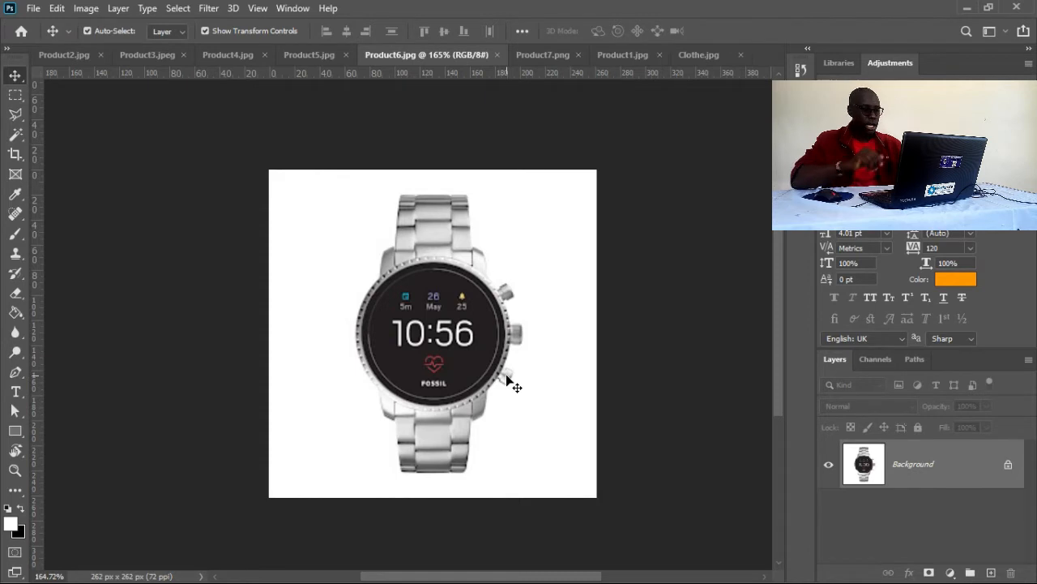
key("w")
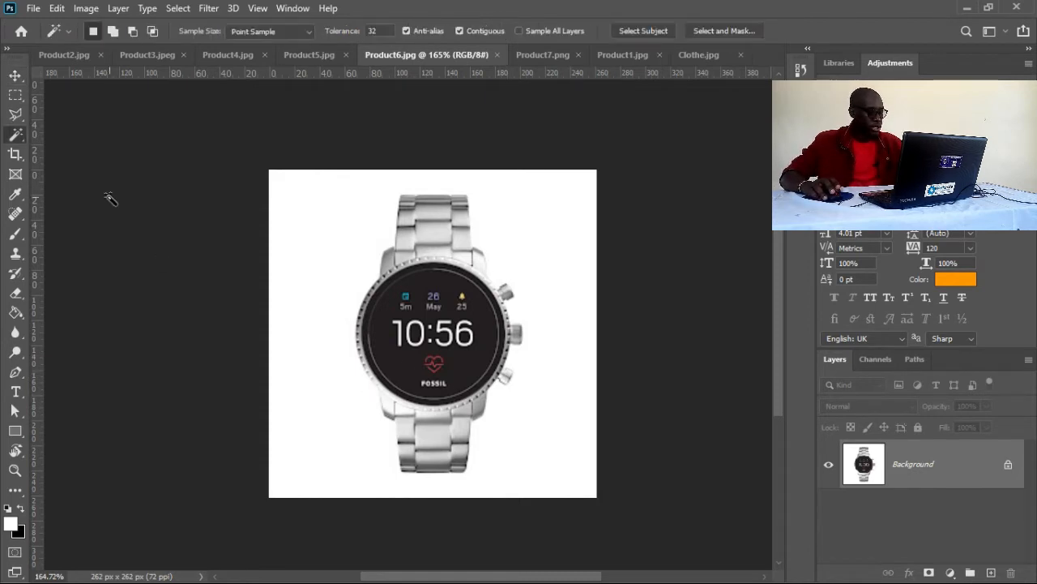
left_click(318, 253)
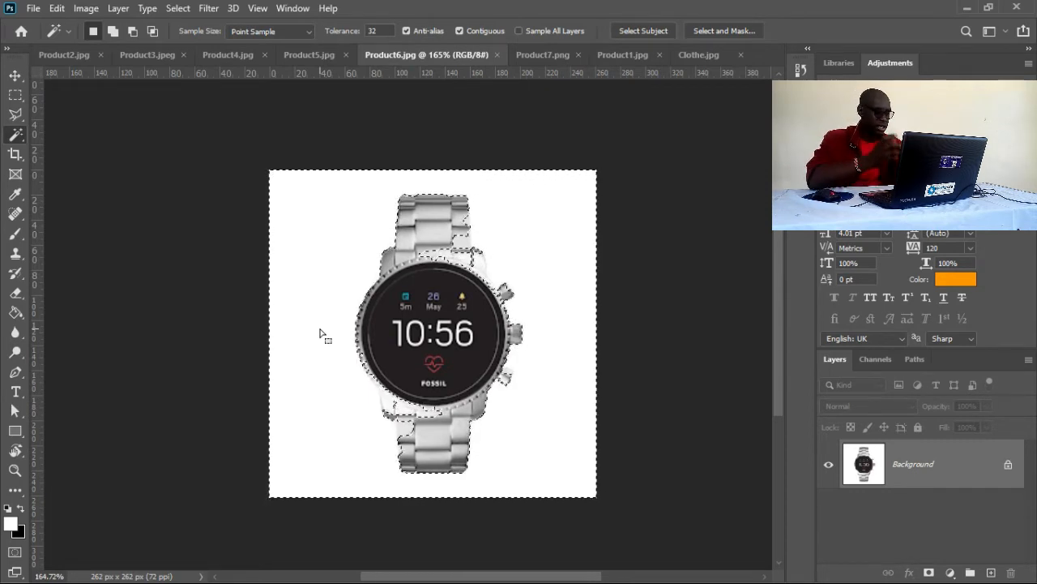
key("ctrl+d")
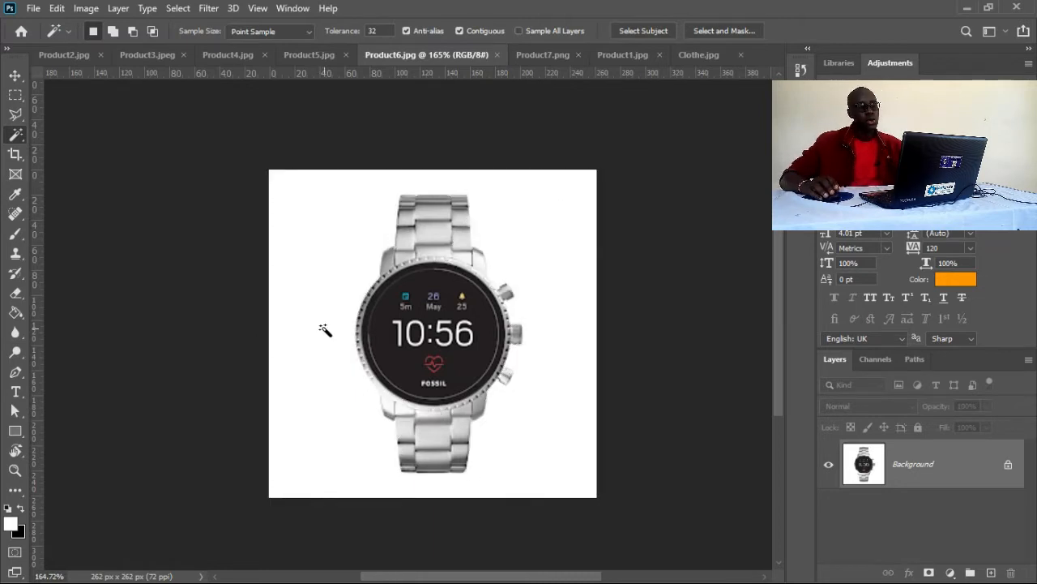
- Try selecting the silver watch with the Quick Selection Tool at brush size 17
right_click(16, 134)
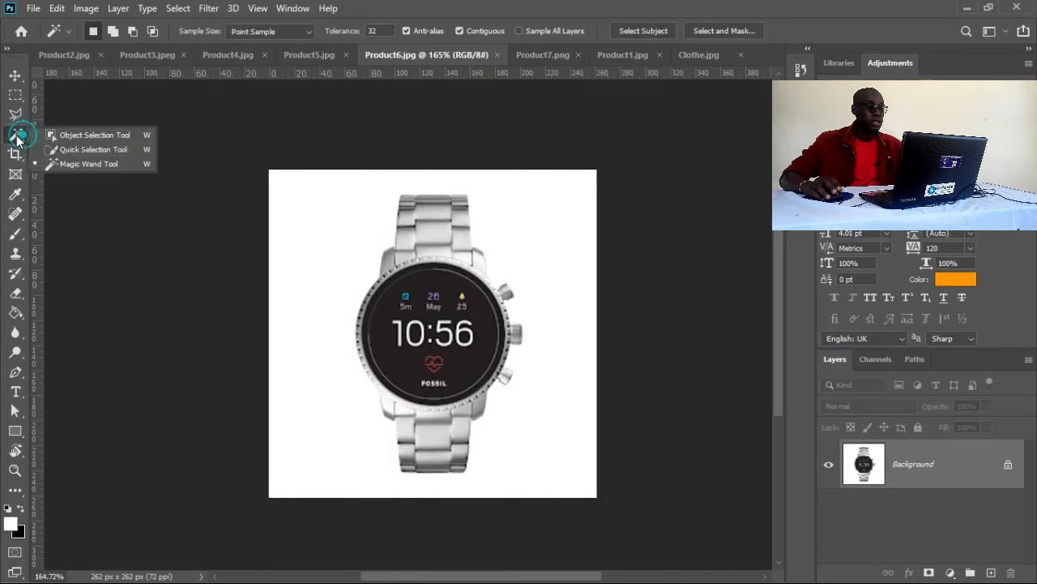
left_click(48, 146)
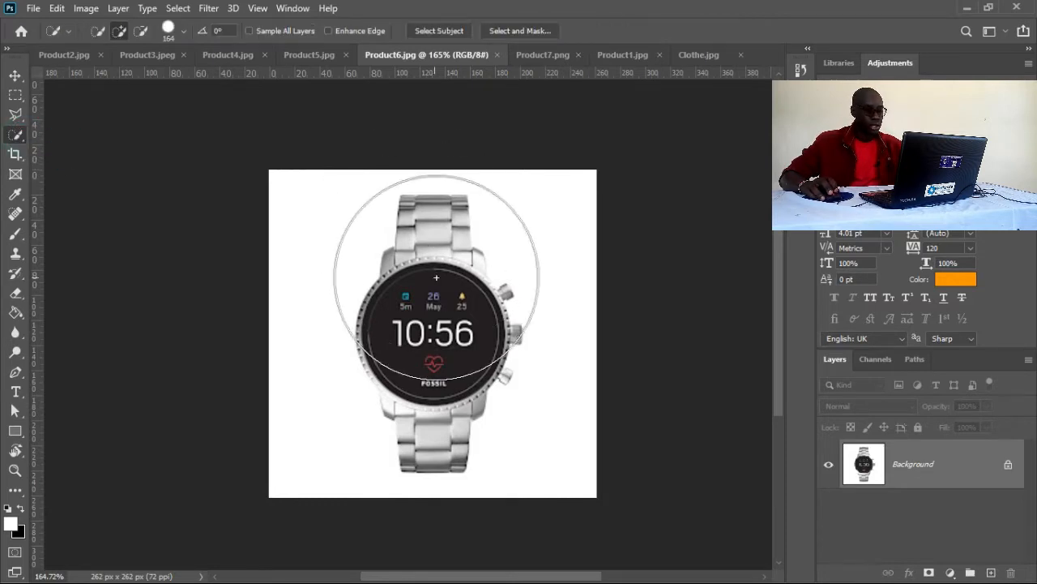
left_click_drag(458, 275, 367, 273)
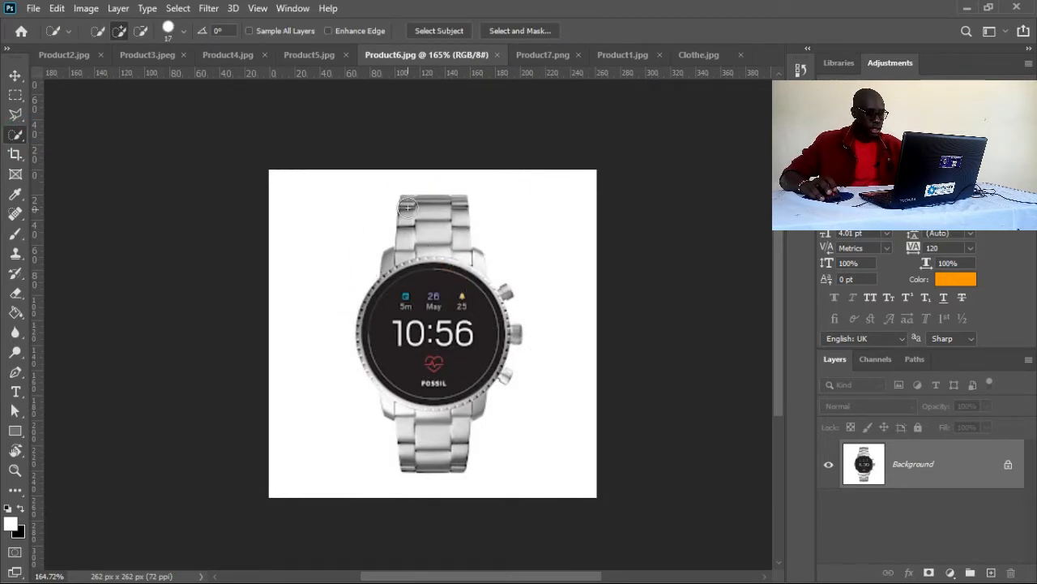
mouse_move(445, 240)
left_mouse_down()
mouse_move(465, 319)
mouse_move(446, 455)
mouse_move(400, 399)
mouse_move(410, 463)
mouse_move(419, 461)
left_mouse_up()
mouse_move(466, 408)
left_mouse_down()
mouse_move(490, 370)
mouse_move(509, 302)
left_mouse_up()
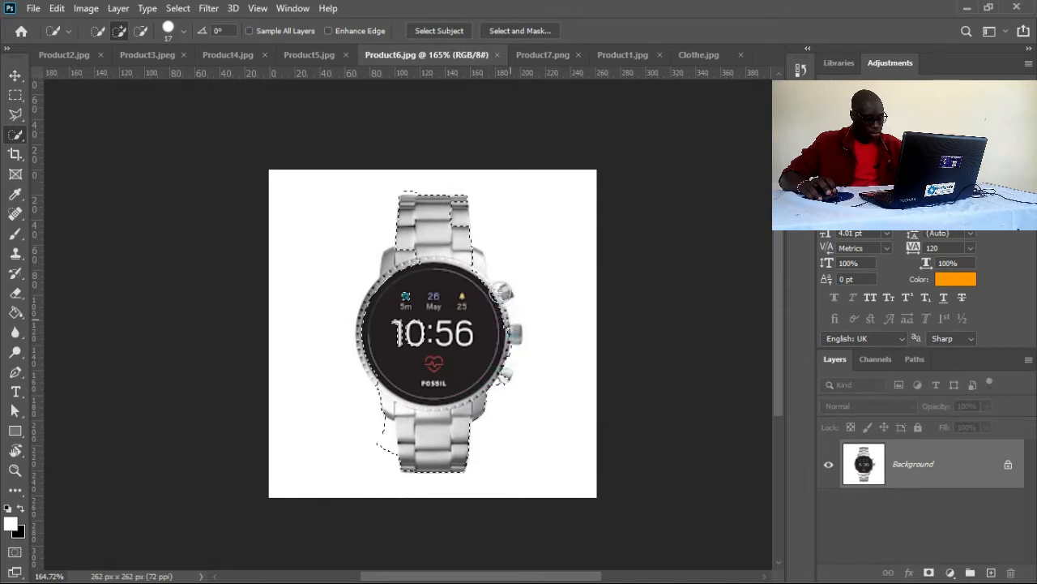
left_click(399, 270)
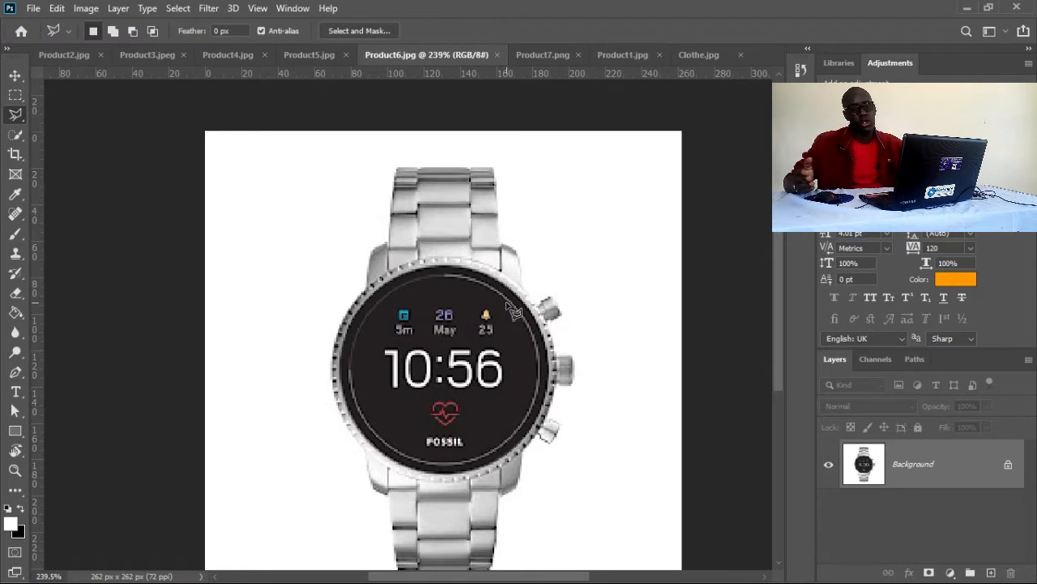
- Start a Polygonal Lasso outline at the case's upper left lug and take it around the upper background to the right lug
left_click(372, 256)
left_click(368, 286)
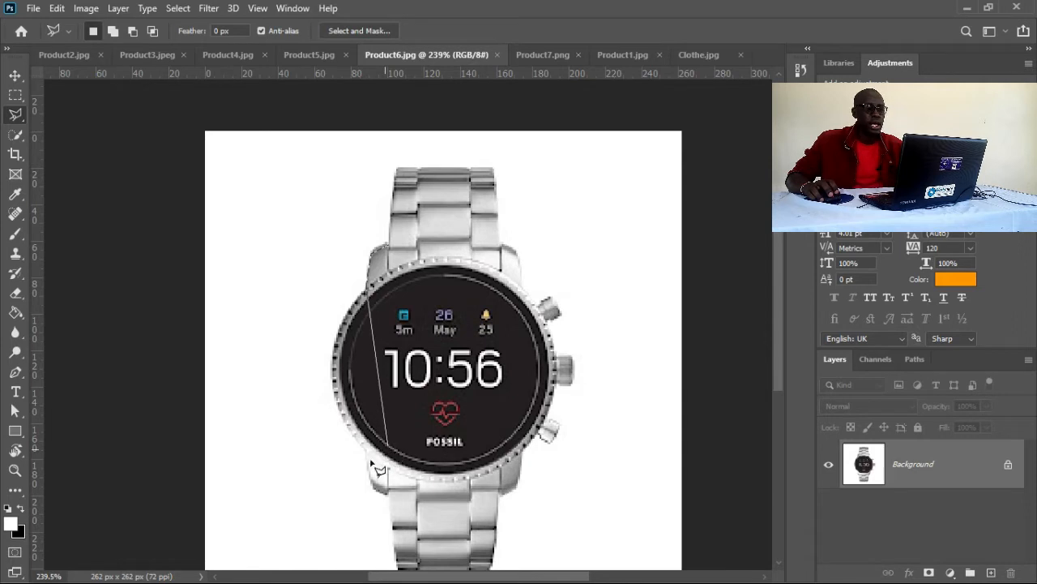
left_click(198, 302)
left_click(196, 111)
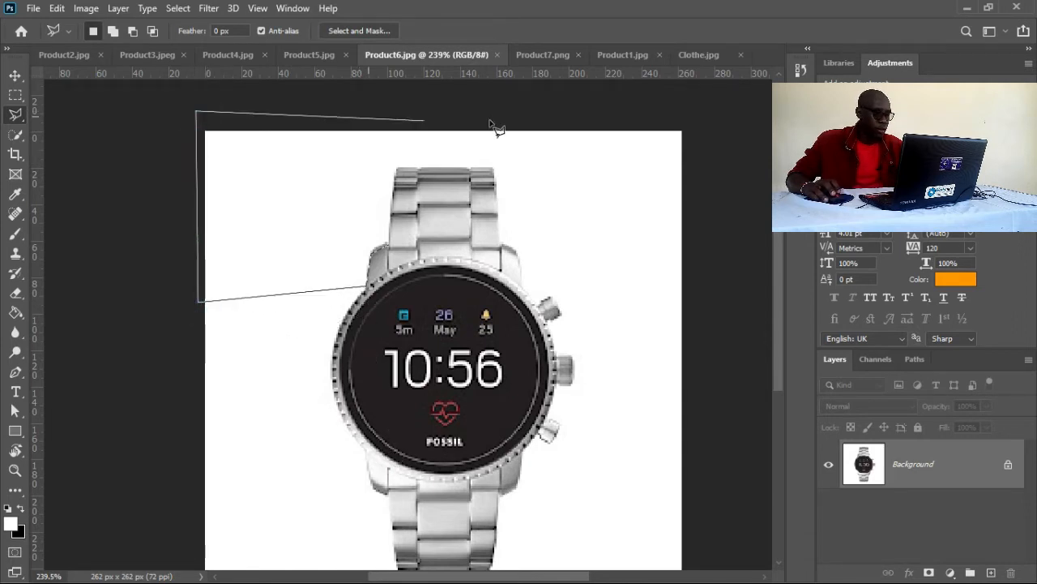
left_click(698, 123)
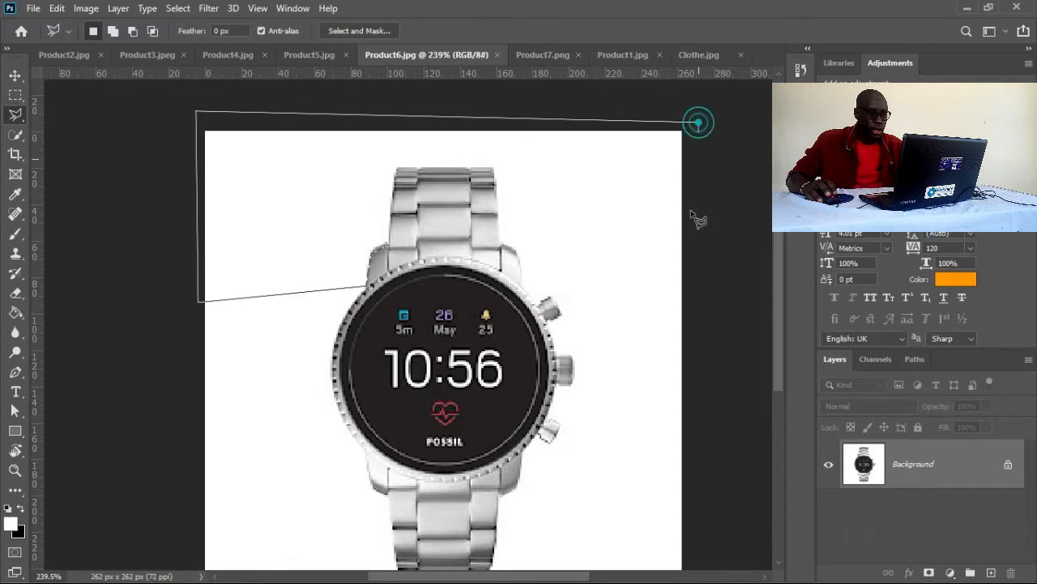
left_click(689, 301)
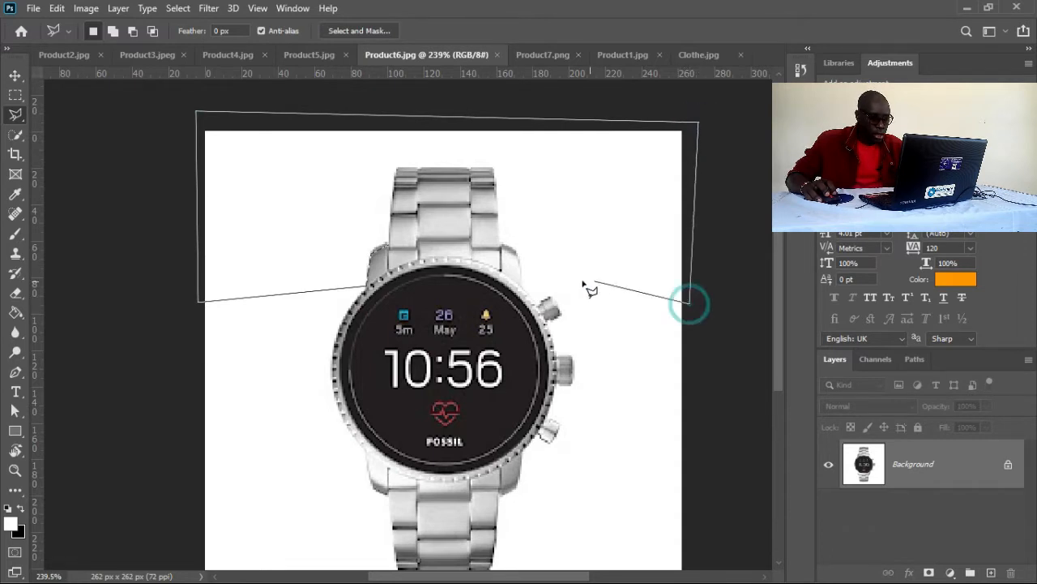
left_click(525, 288)
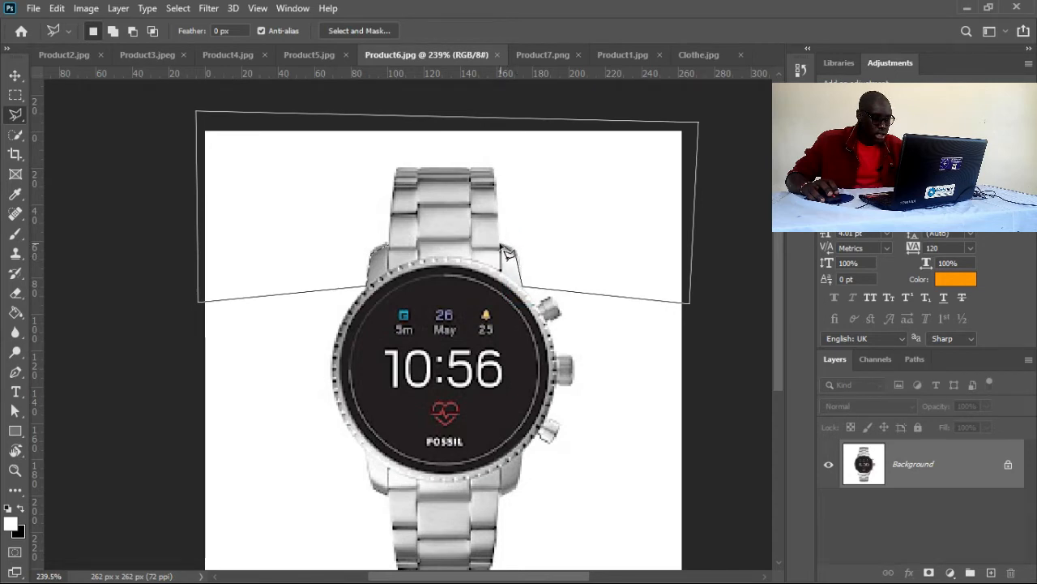
- Trace the outline over the right lug and around the upper strap, closing it at the left lug
left_click(501, 245)
left_click(495, 183)
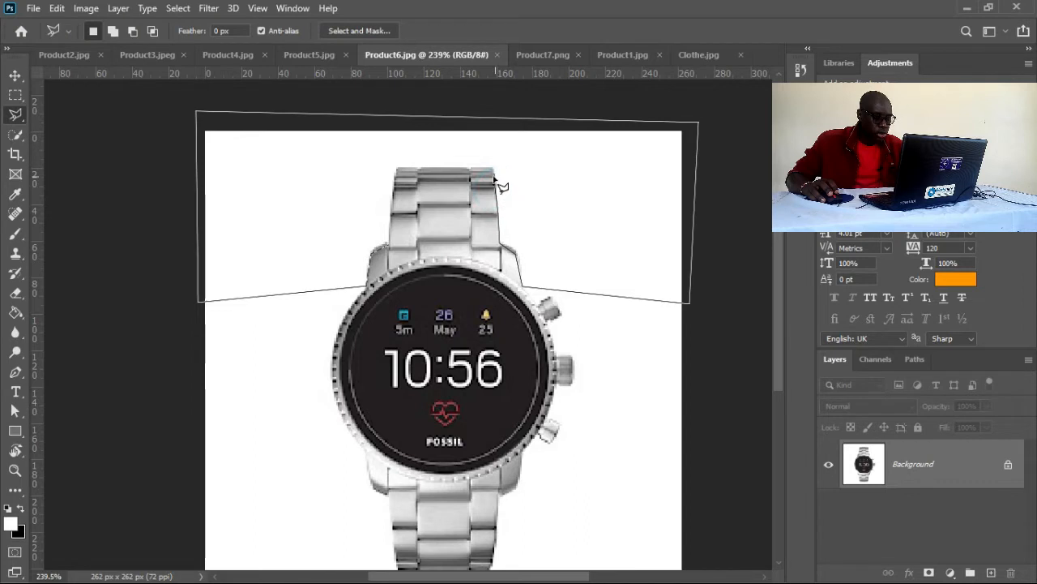
left_click(492, 168)
left_click(397, 169)
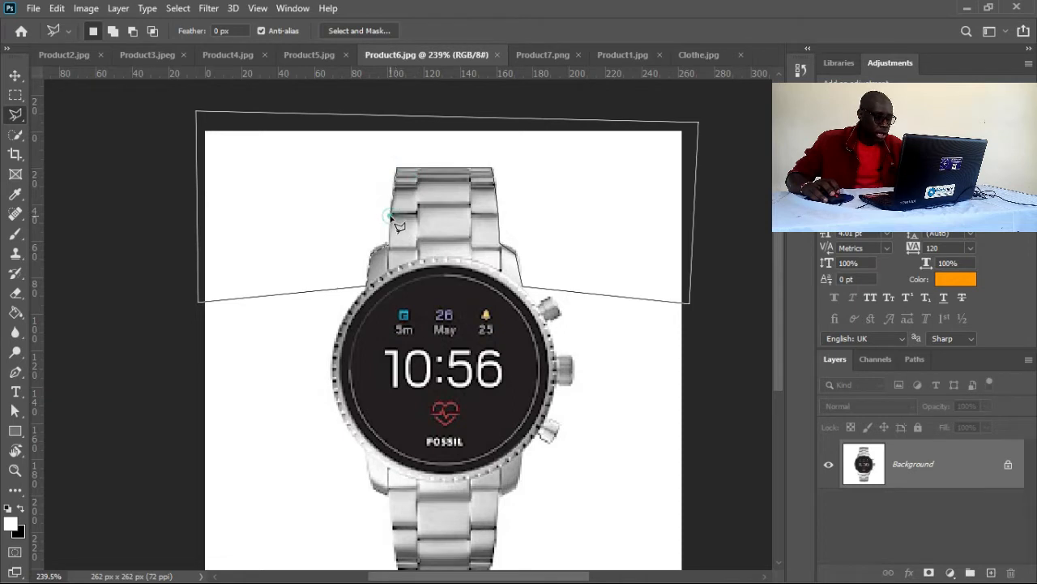
left_click(389, 244)
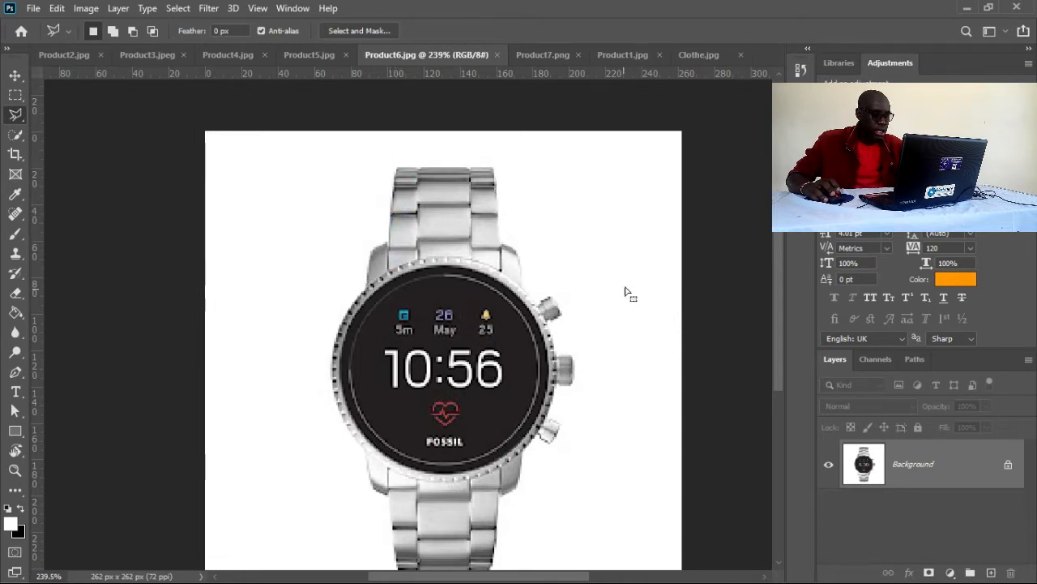
- Unlock the Background layer, delete the selected white area around the upper strap and deselect
left_click(1007, 467)
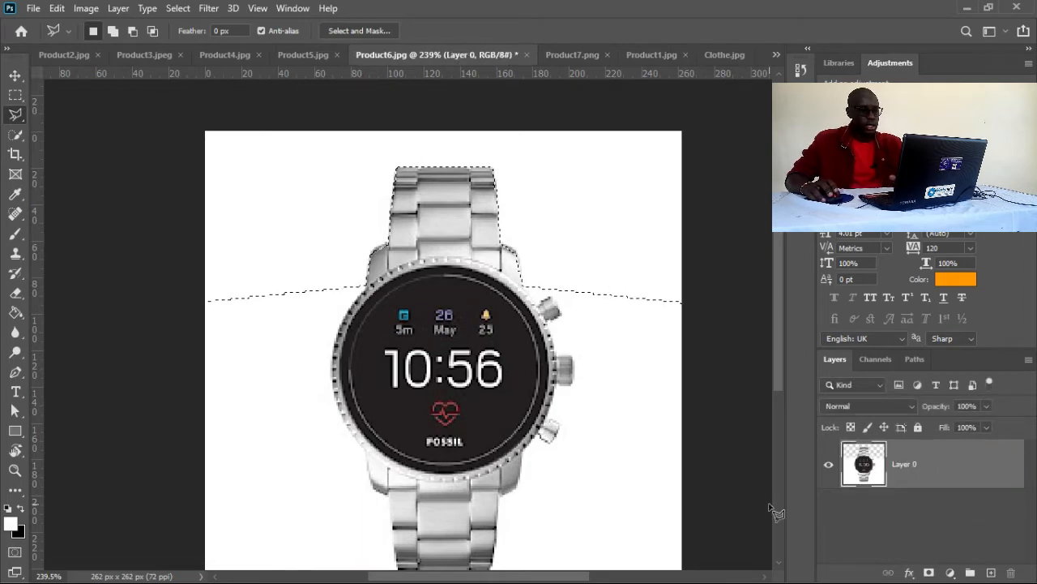
key("Delete")
key("ctrl+d")
- Start a Polygonal Lasso outline at the case's lower left lug and take it around the background below the watch to the right edge
left_click_drag(527, 468, 552, 309)
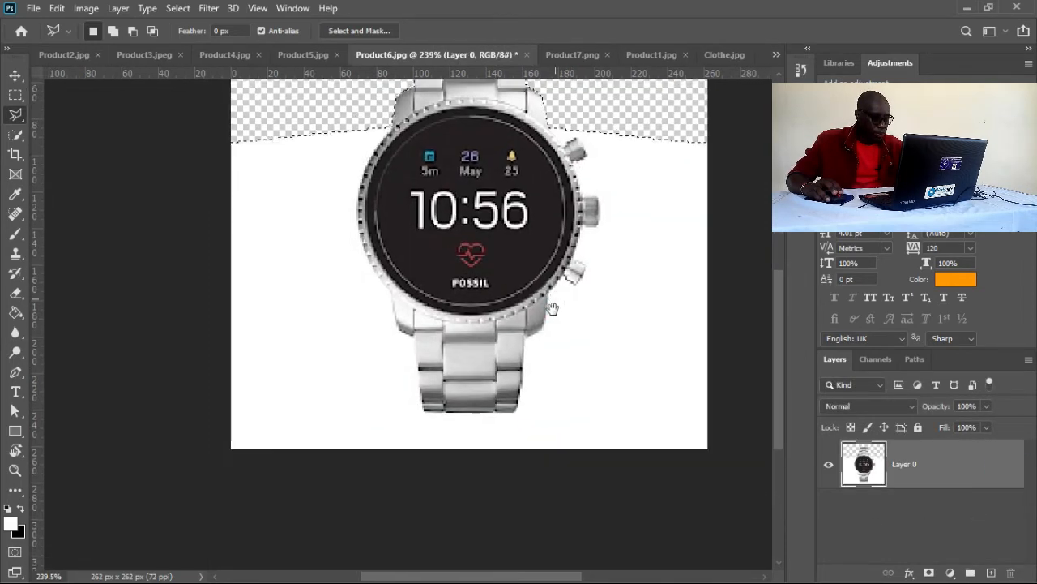
left_click(413, 333)
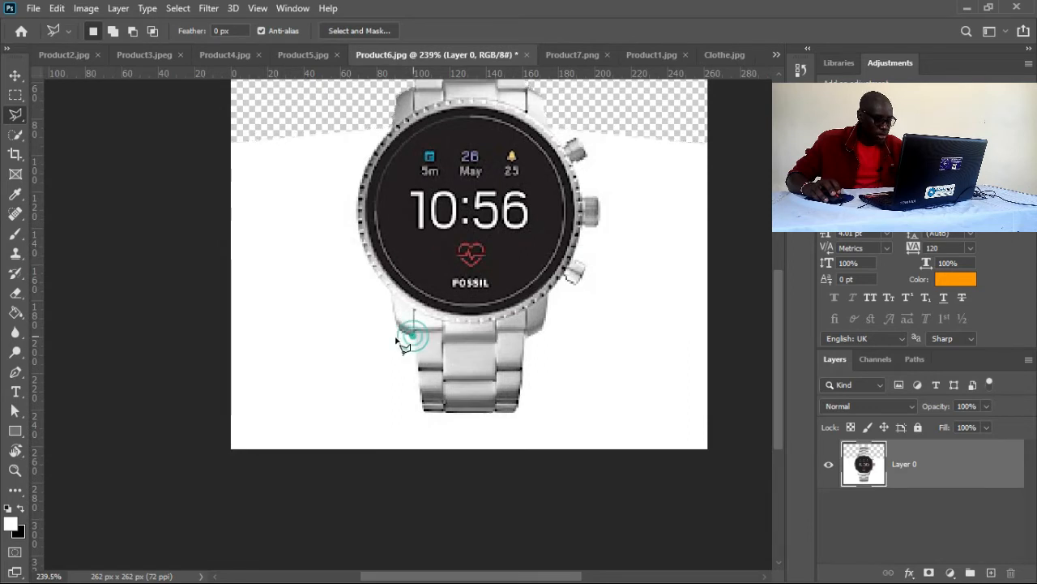
left_click(222, 473)
left_click(728, 458)
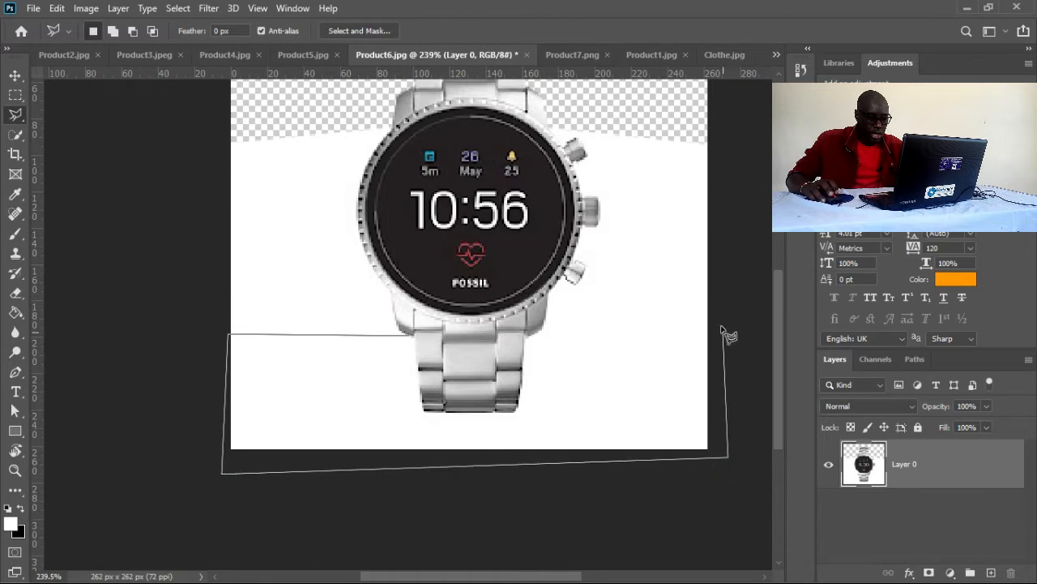
left_click(721, 327)
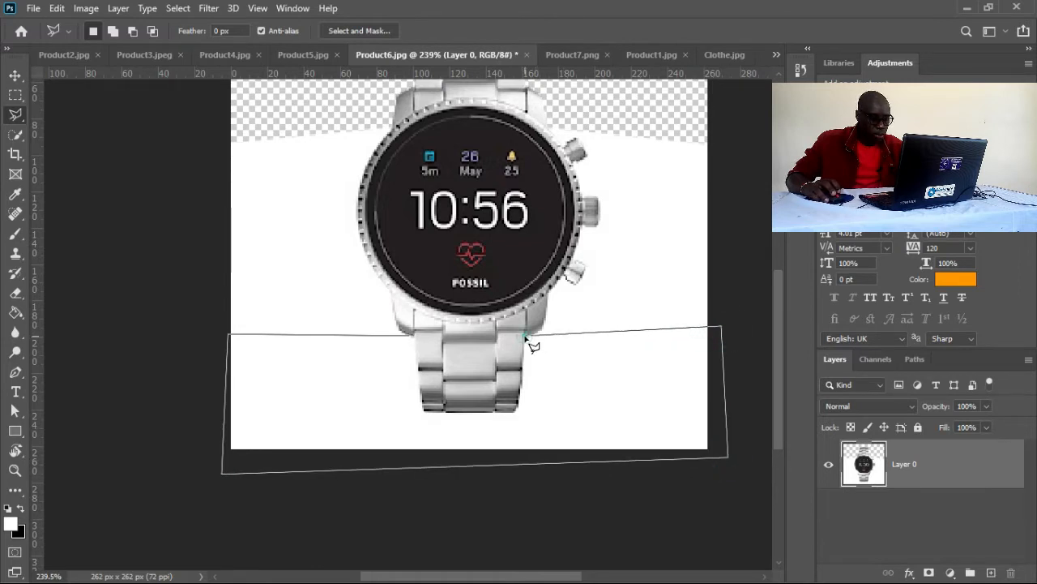
- Trace the lasso outline around the lower strap, close it at the left lug, delete the selected white area and deselect
left_click(523, 367)
left_click(512, 412)
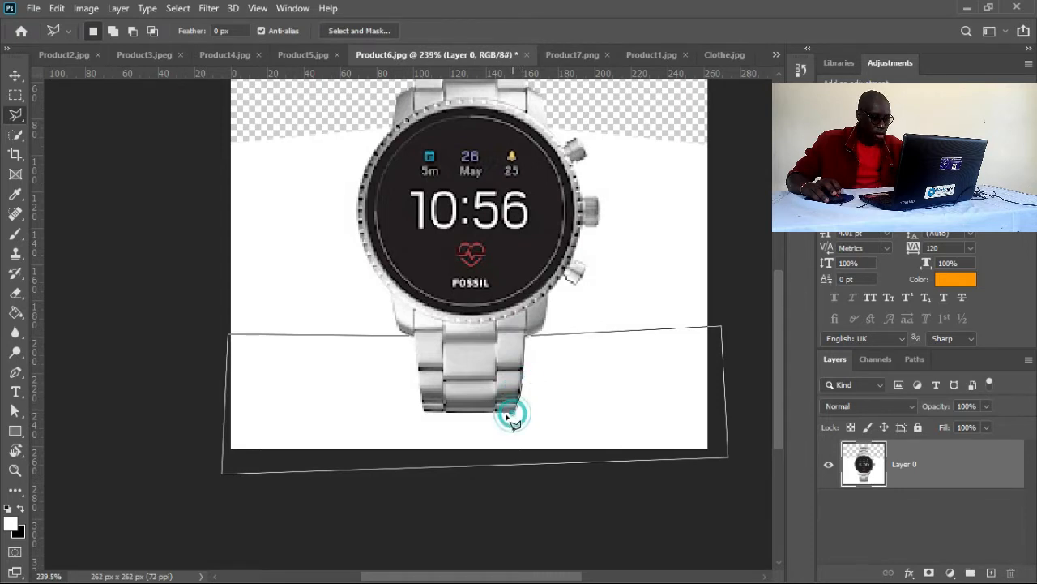
left_click(425, 411)
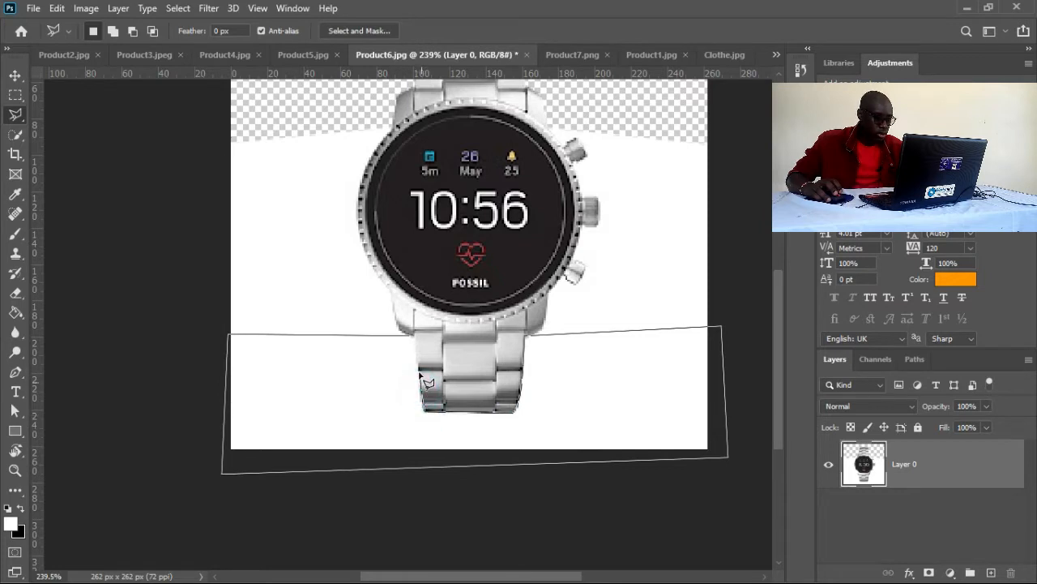
left_click(417, 364)
left_click(415, 336)
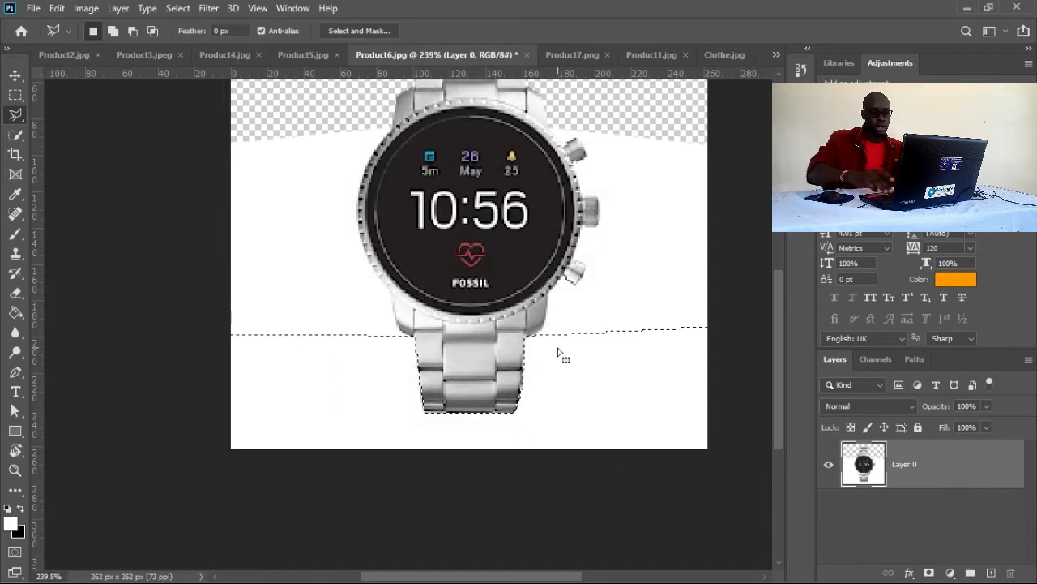
key("Delete")
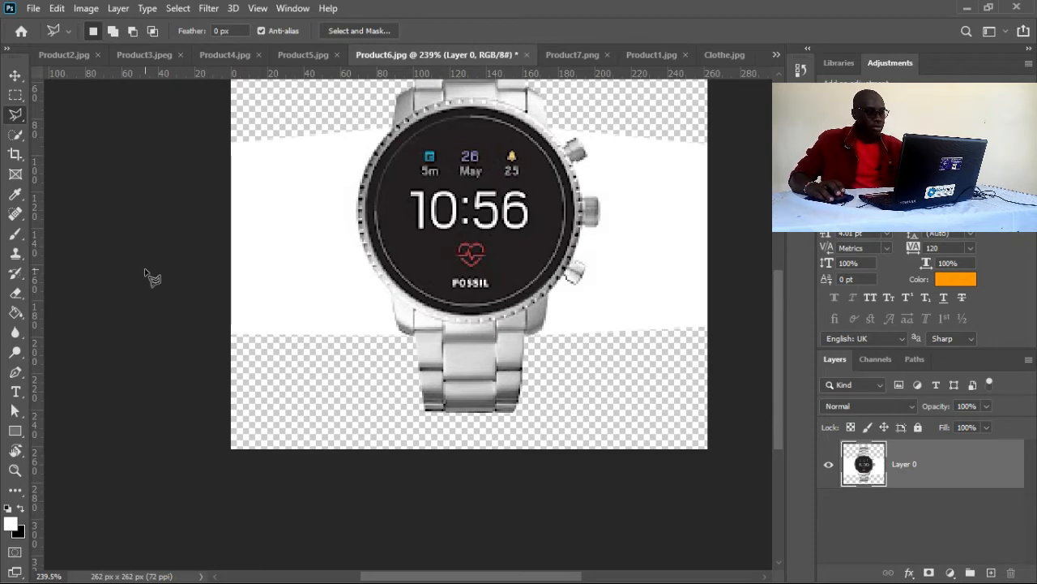
- Start a Pen path at the case's upper left lug and curve it down the left bezel, ending in a corner point
key("p")
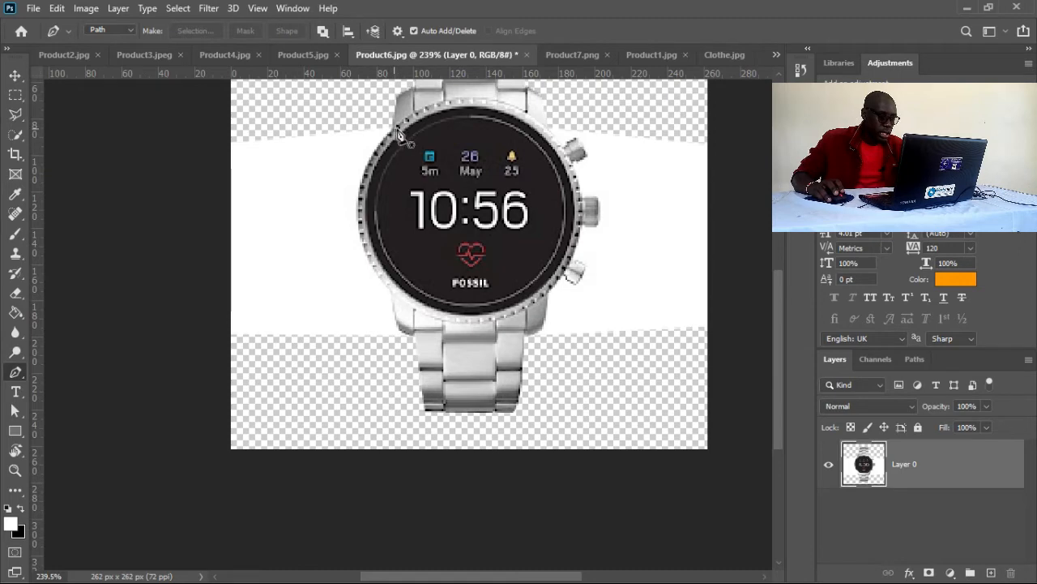
scroll(397, 138, "up", 3)
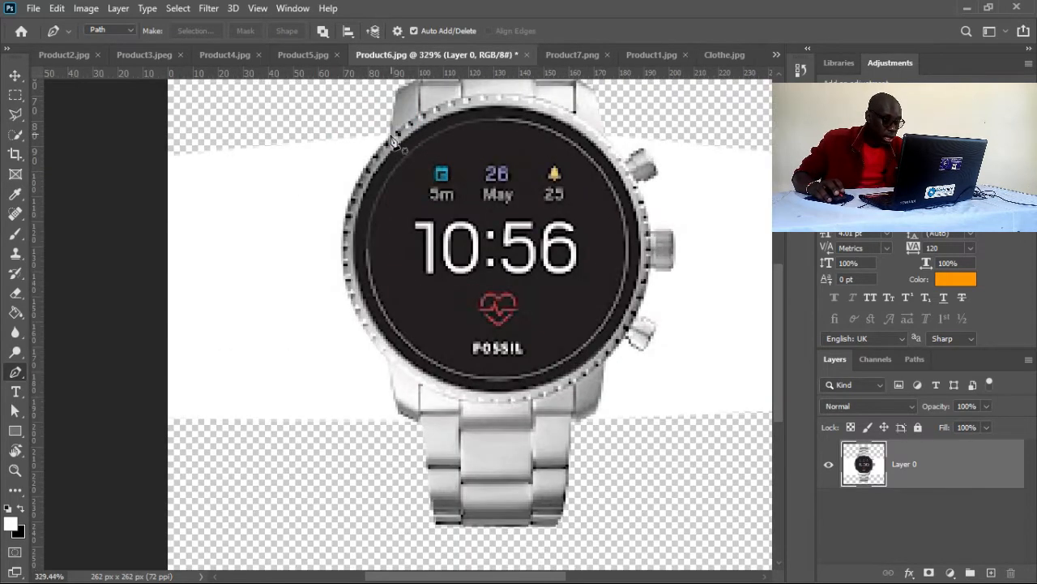
left_click(388, 130)
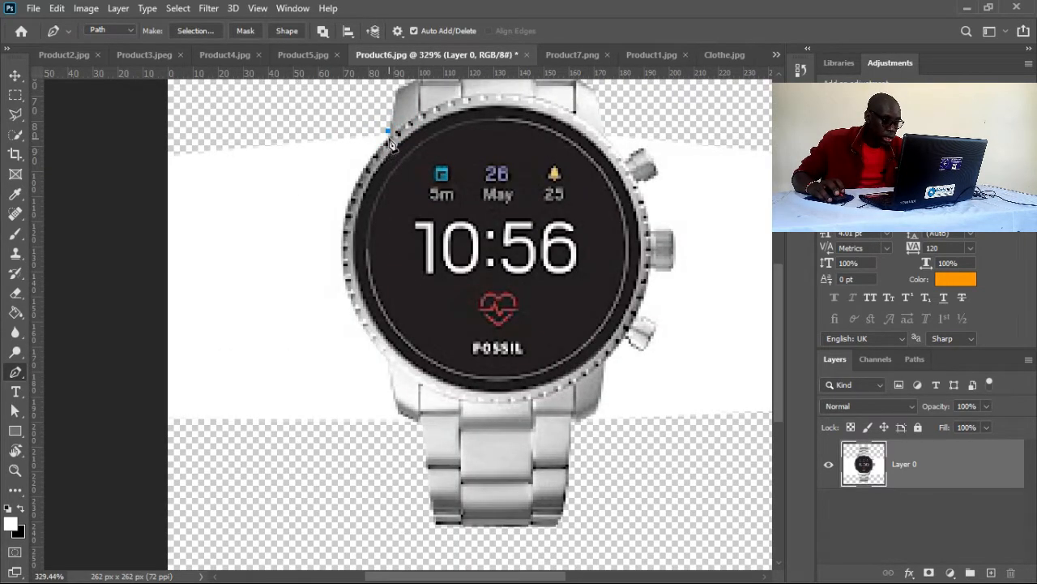
left_click_drag(347, 285, 362, 376)
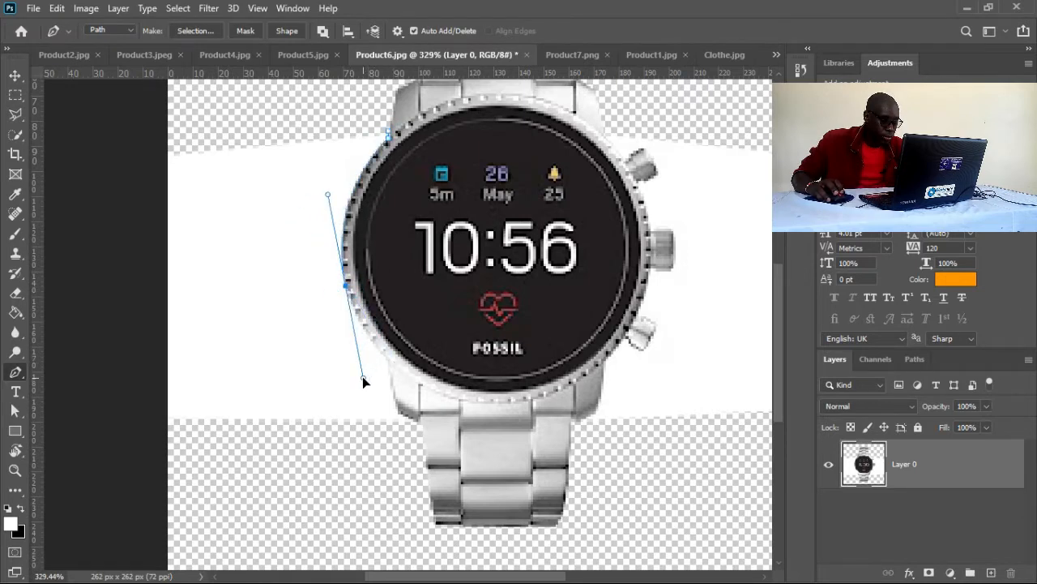
left_click(347, 287, "alt")
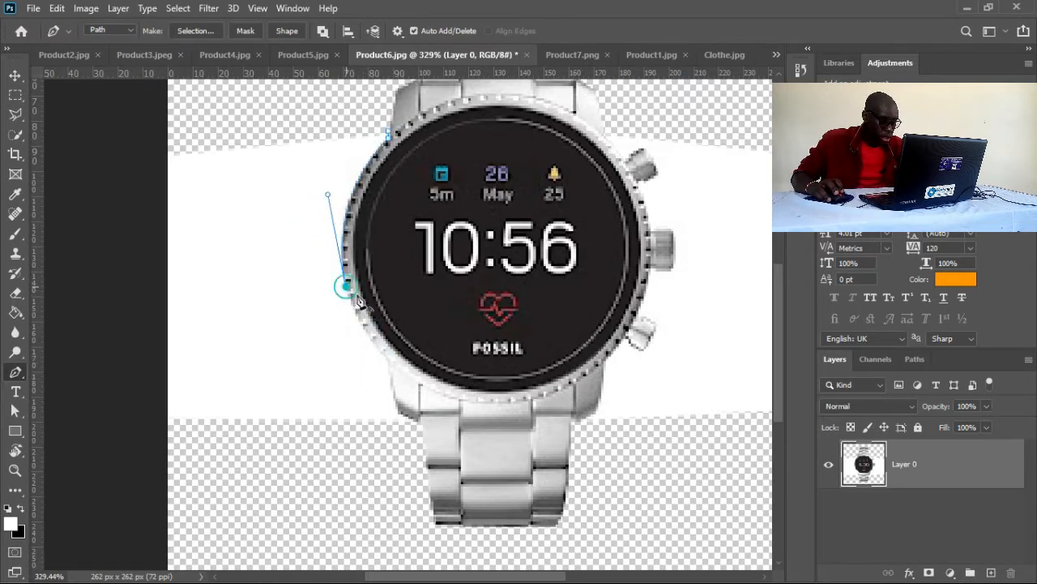
- Continue the Pen path along the lower left bezel and around the lower left lug to the strap
left_click_drag(494, 361, 434, 264)
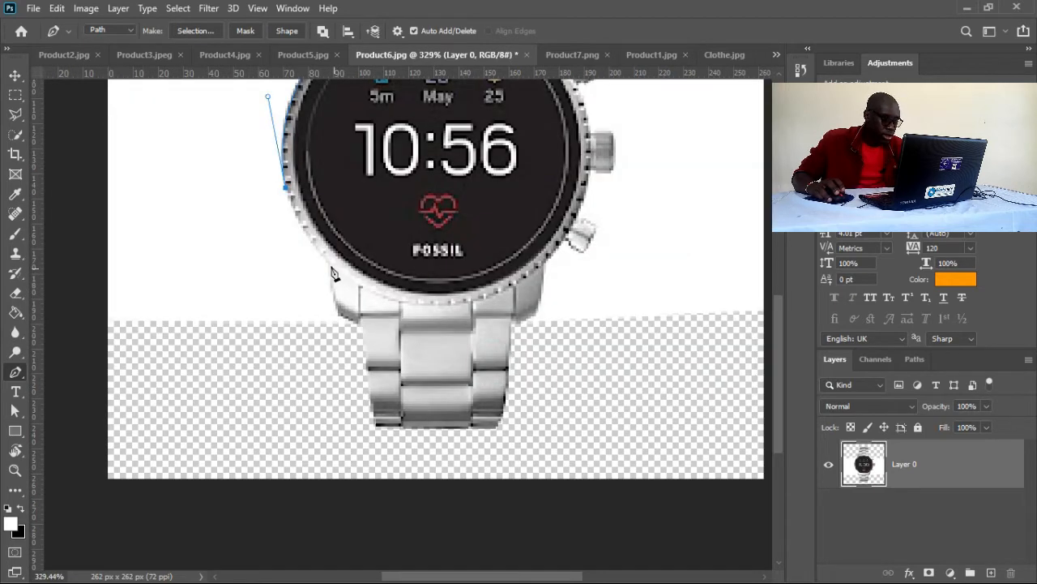
left_click_drag(333, 263, 367, 291)
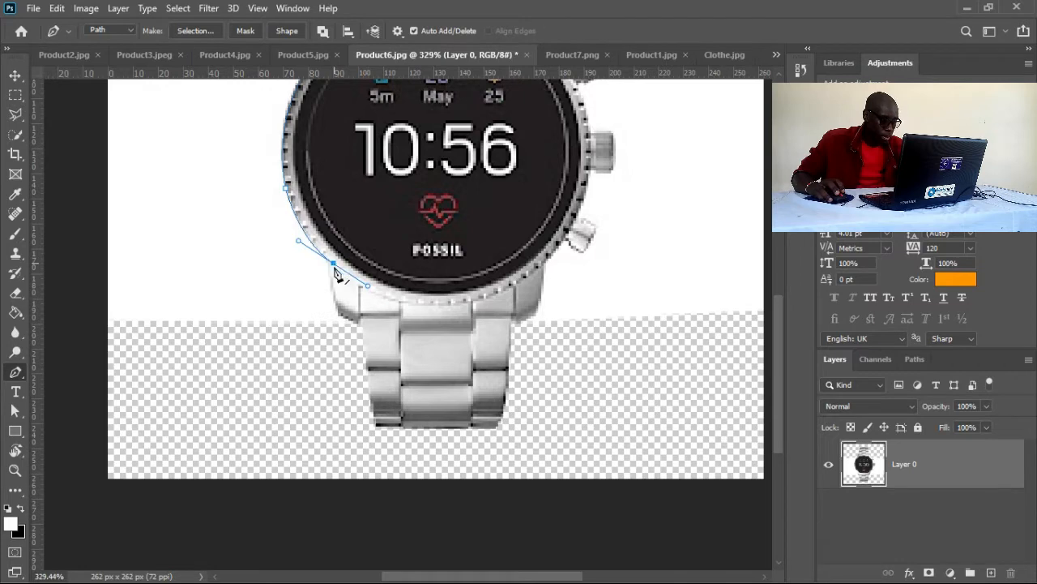
left_click_drag(340, 312, 357, 330)
key("ctrl+z")
left_click(333, 264, "alt")
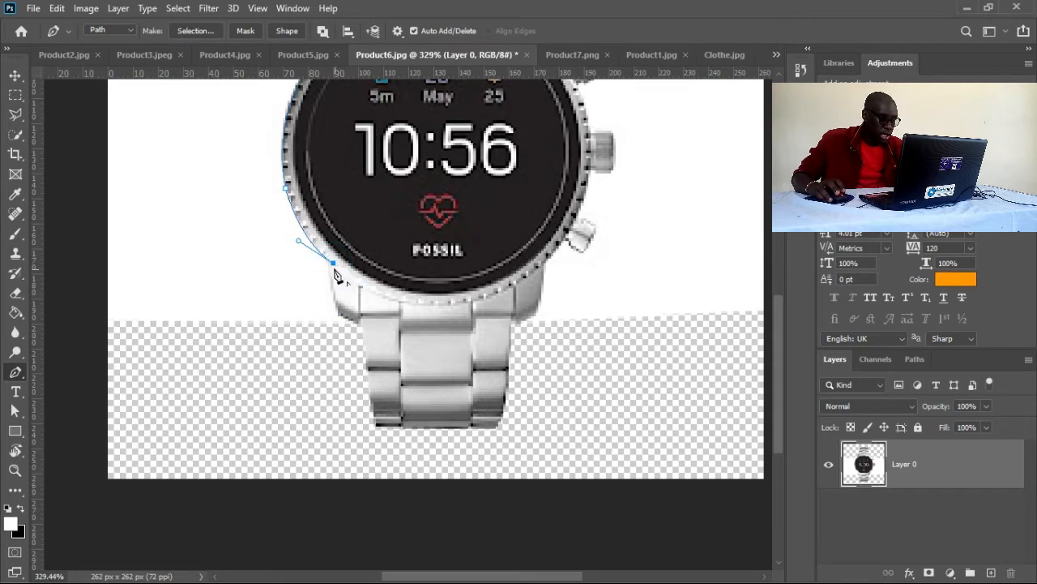
left_click_drag(343, 317, 359, 329)
left_click_drag(361, 325, 360, 330)
- Take the Pen path around the white background left of the watch and close it at the upper left lug
left_click_drag(256, 291, 633, 296)
left_click_drag(470, 335, 478, 212)
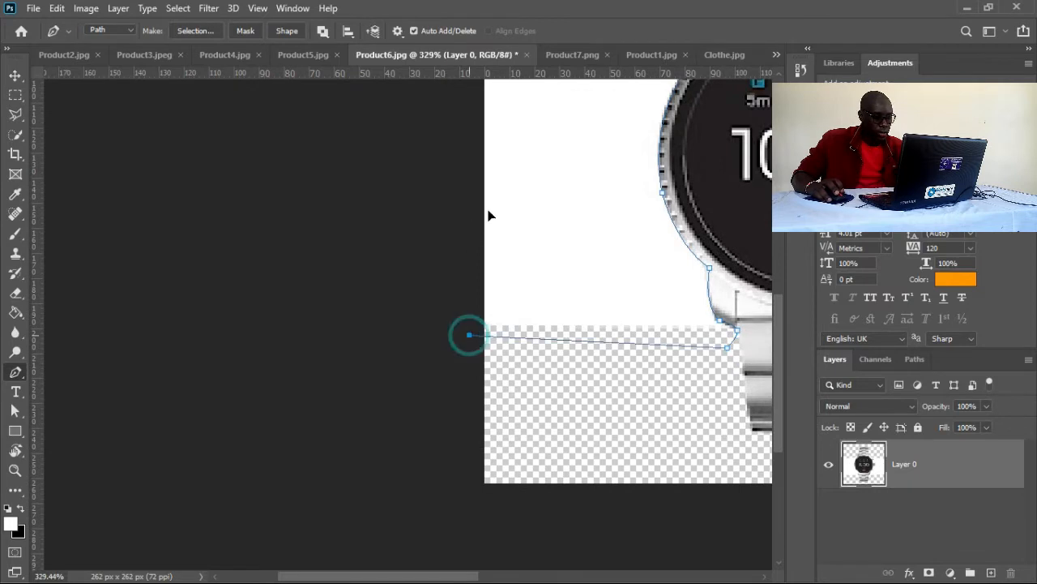
left_click_drag(556, 141, 502, 310)
left_click_drag(421, 222, 584, 200)
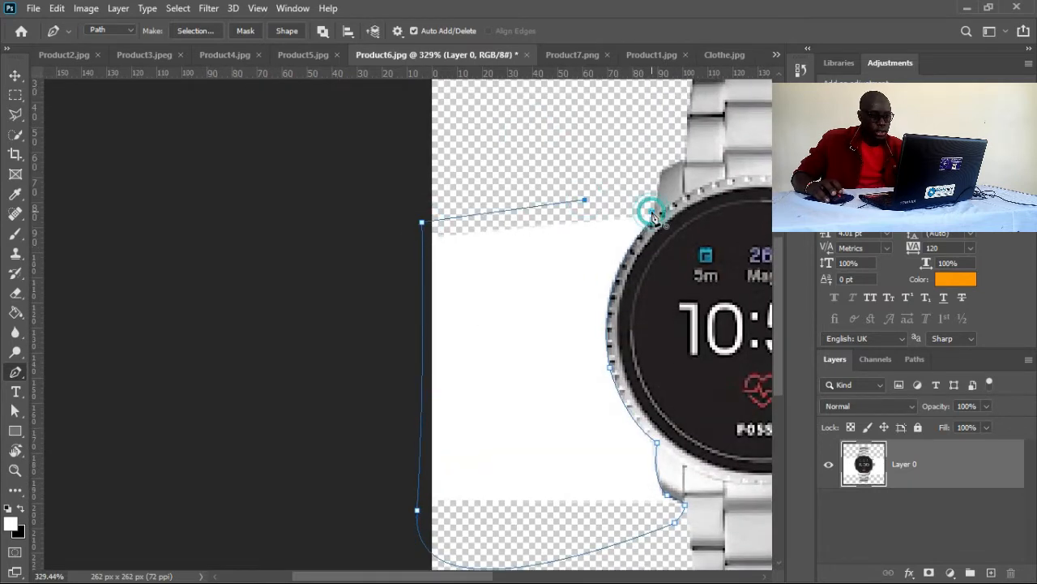
left_click(653, 214)
- Turn the closed path into a new anti-aliased selection with 0 pixels feather and delete the white area inside it
right_click(653, 215)
left_click(700, 298)
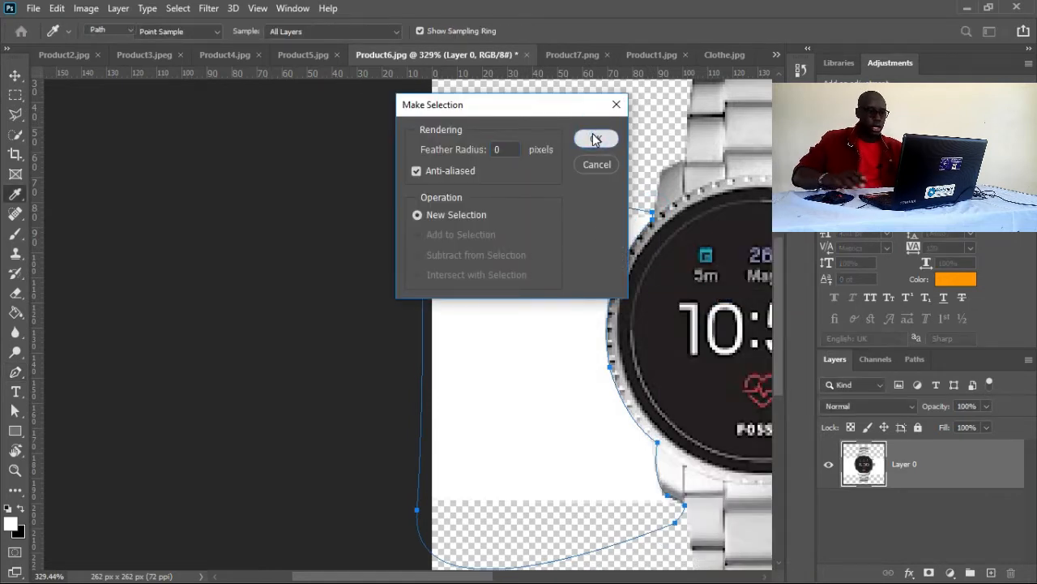
left_click(593, 140)
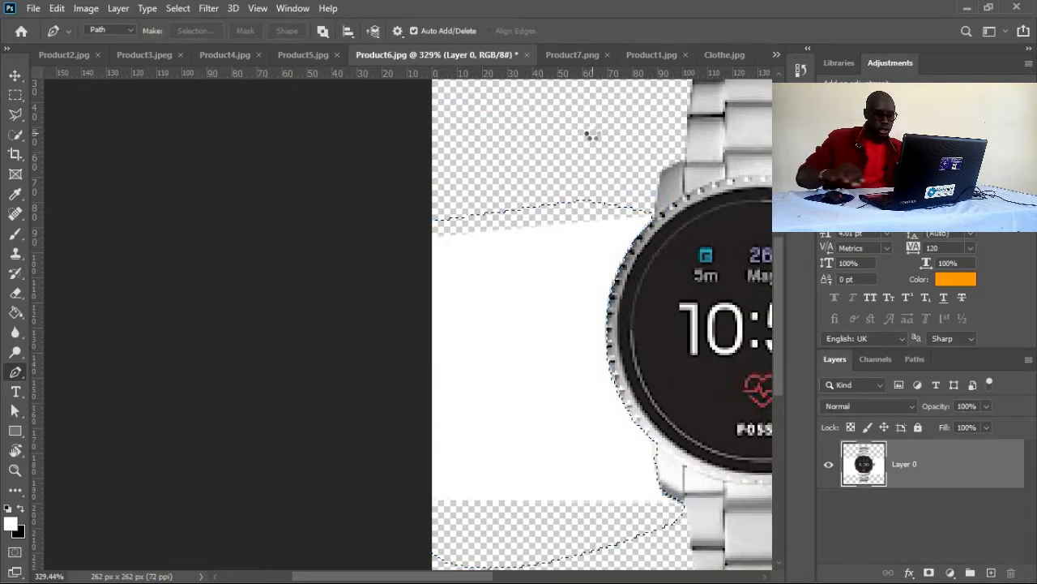
key("Delete")
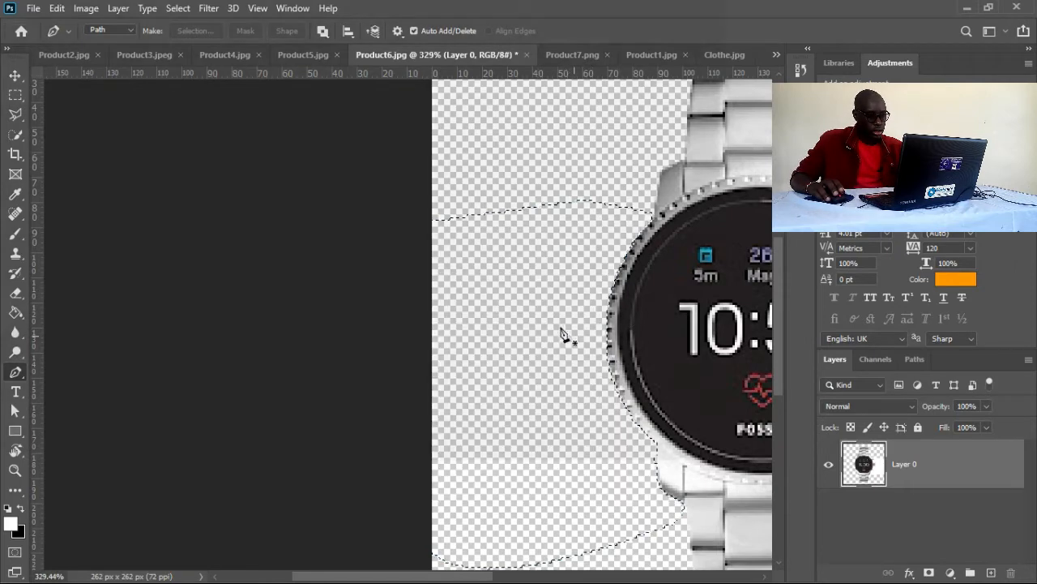
- Start a Pen path at the lower right lug and trace it up the case edge to the base of the lower side button
left_click_drag(658, 282, 137, 241)
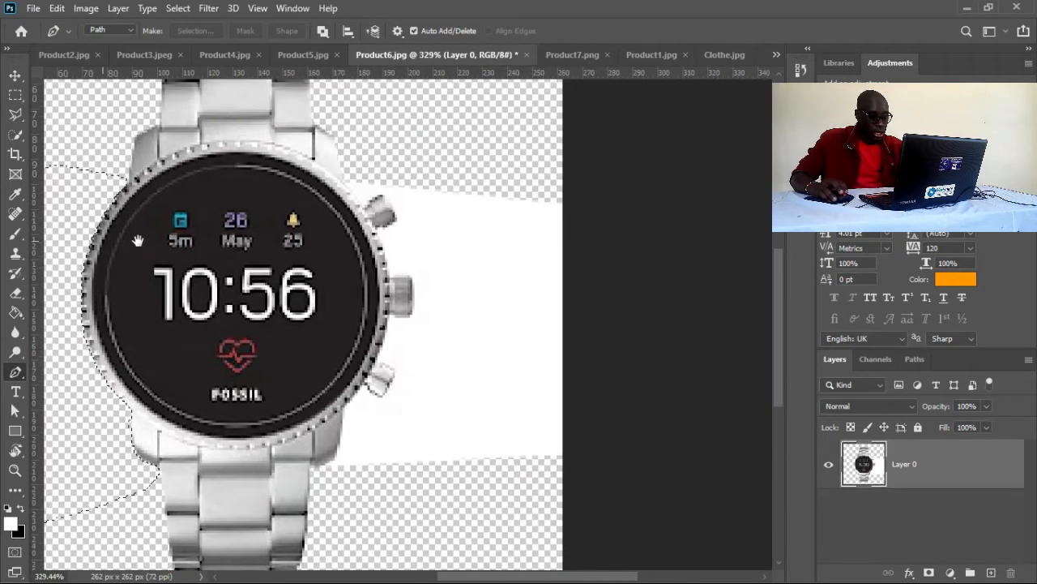
left_click_drag(257, 335, 309, 367)
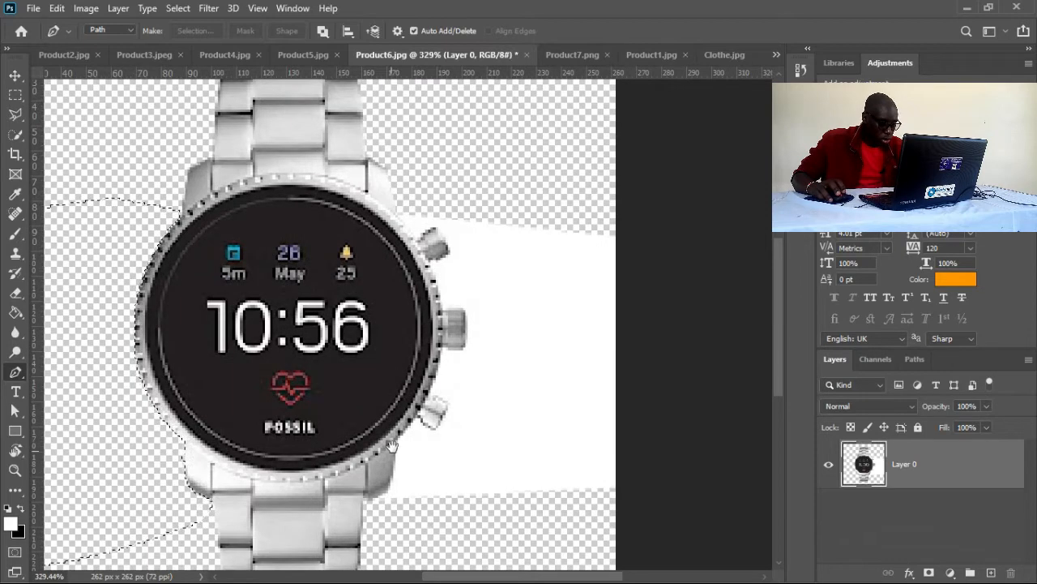
left_click_drag(392, 425, 350, 364)
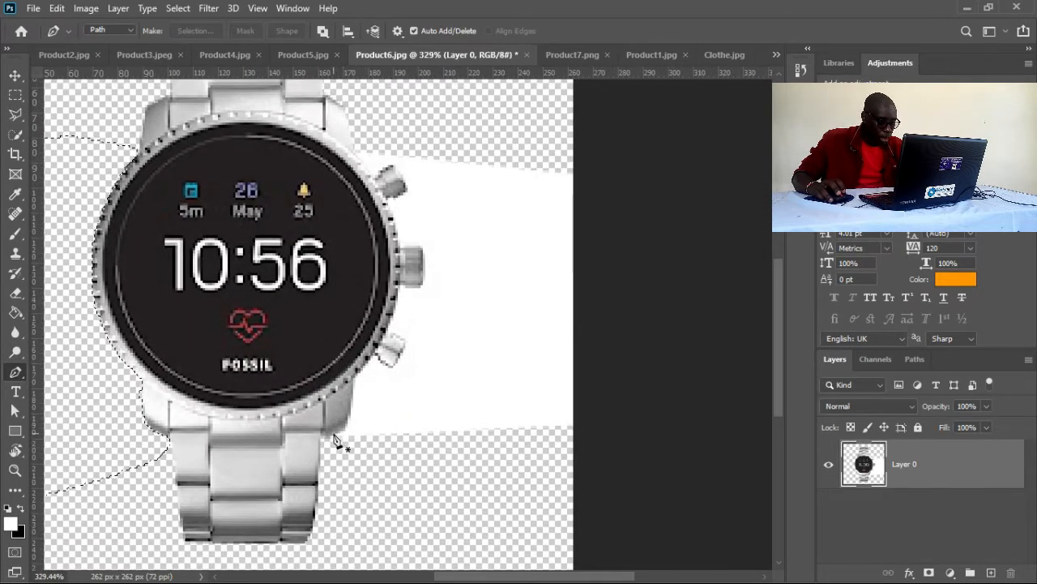
left_click(326, 438)
left_click(349, 411)
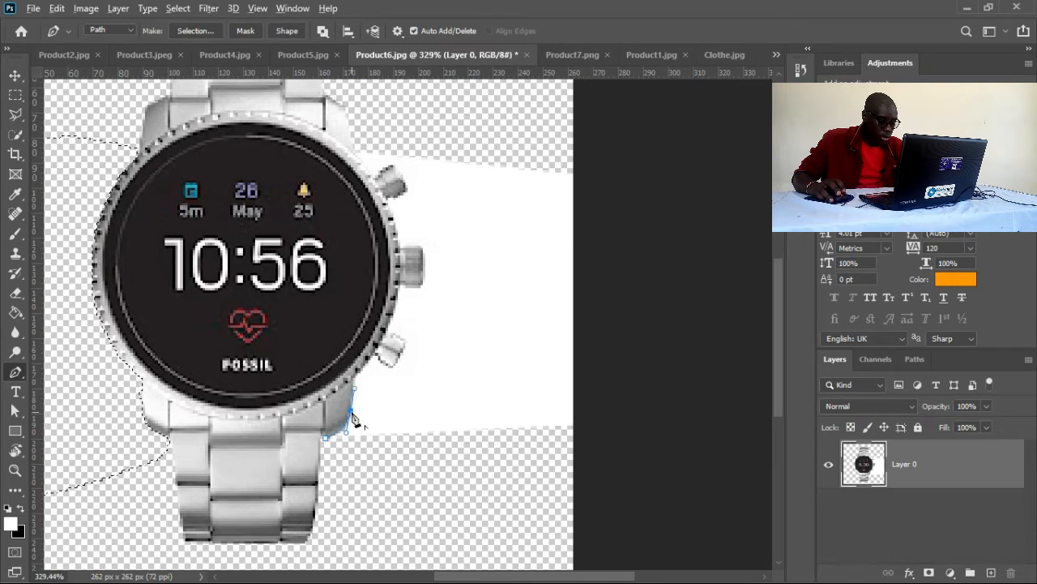
left_click(355, 374)
left_click(375, 355)
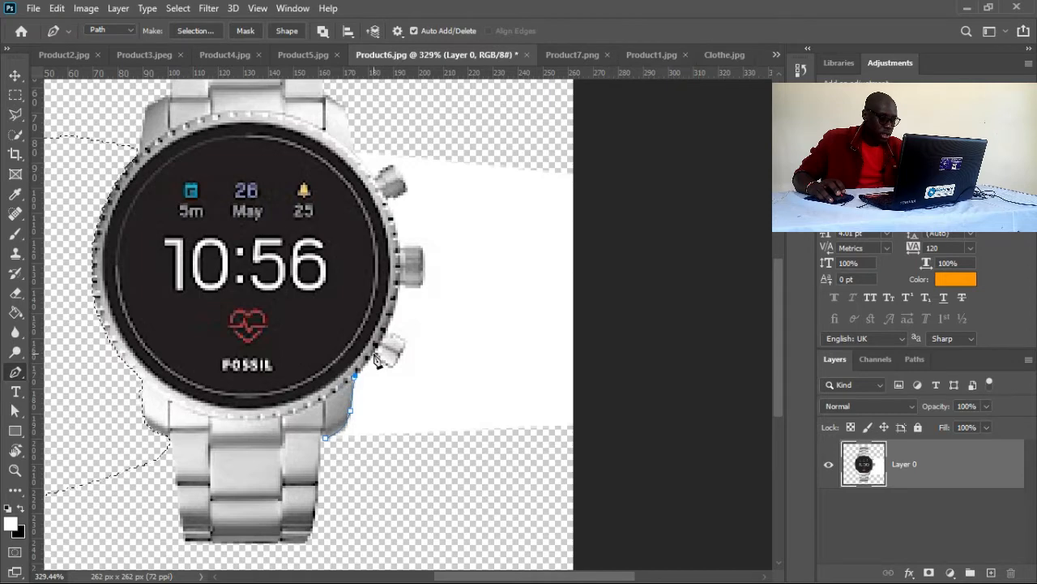
left_click(372, 349)
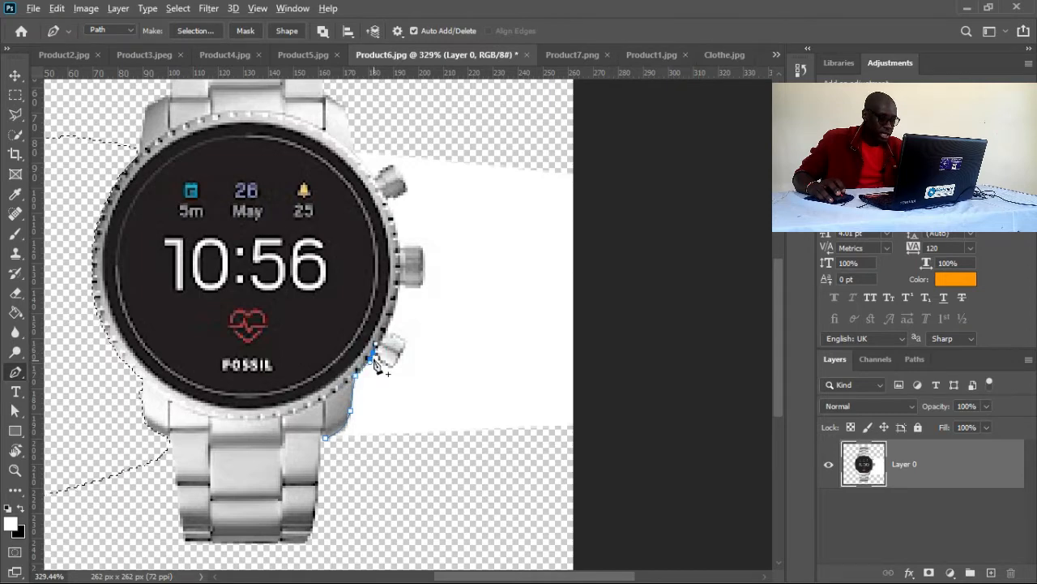
- Trace the Pen path around the lower side button back to the bezel
left_click(381, 363)
left_click(397, 368)
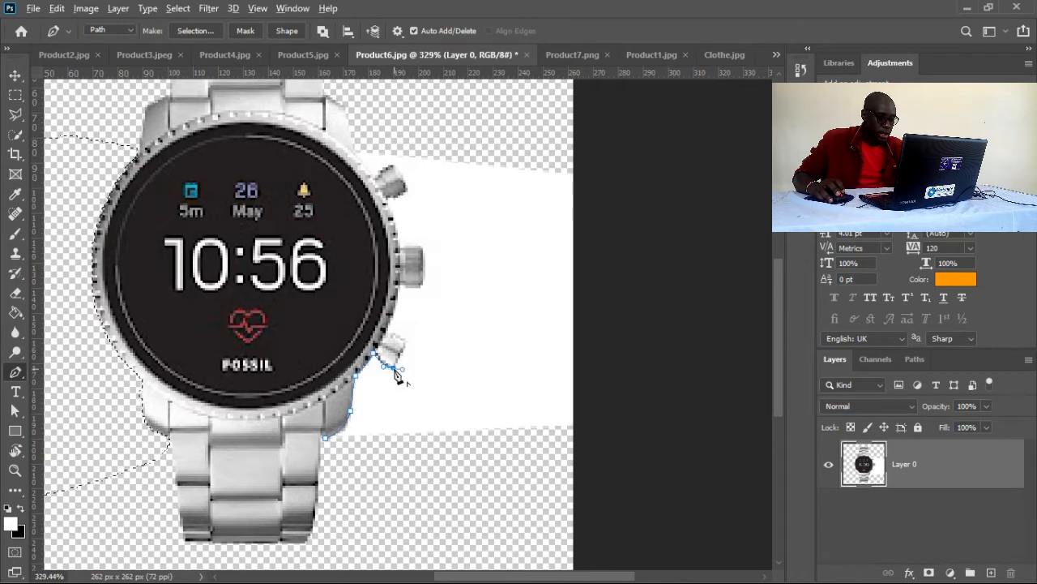
left_click(404, 341)
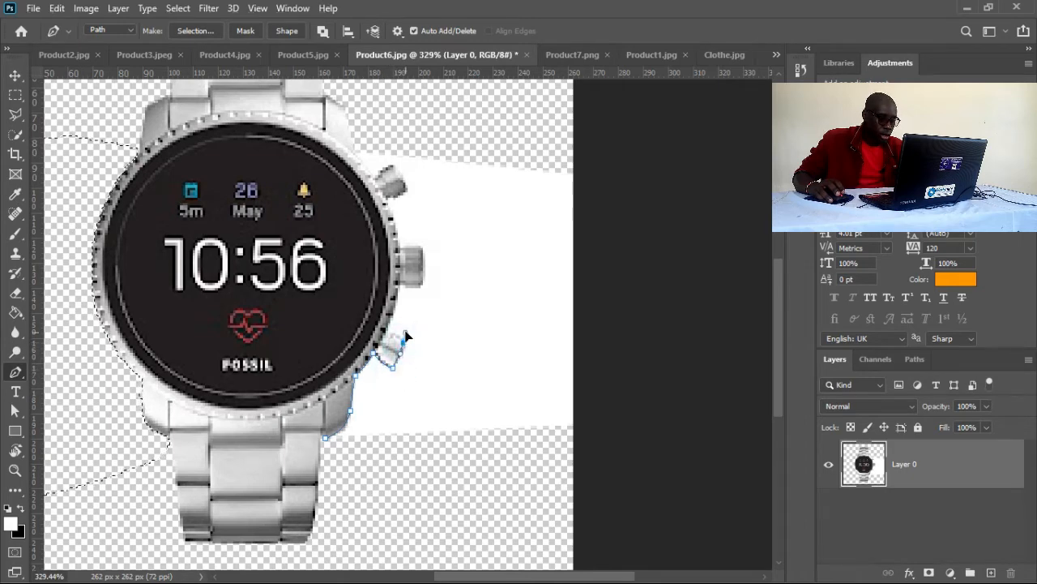
left_click(403, 344)
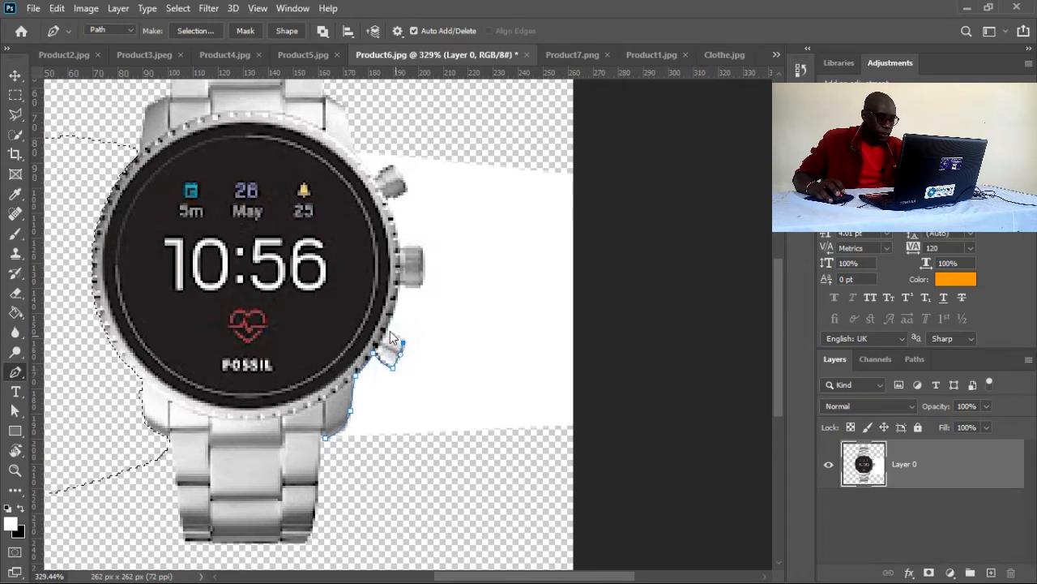
left_click(388, 333)
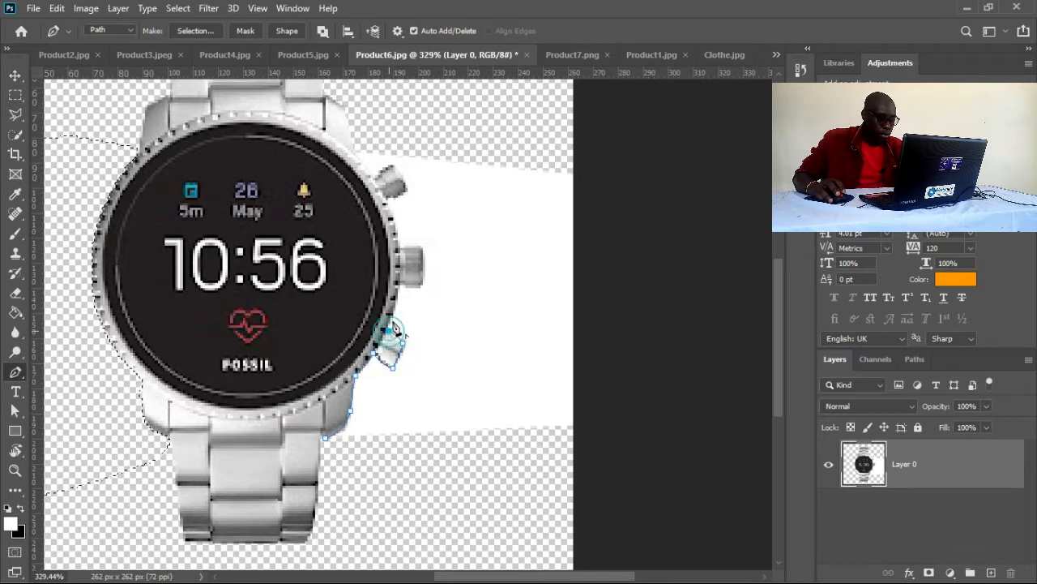
- Continue the Pen path up the bezel and trace it around the middle crown back to the bezel
left_click(398, 262)
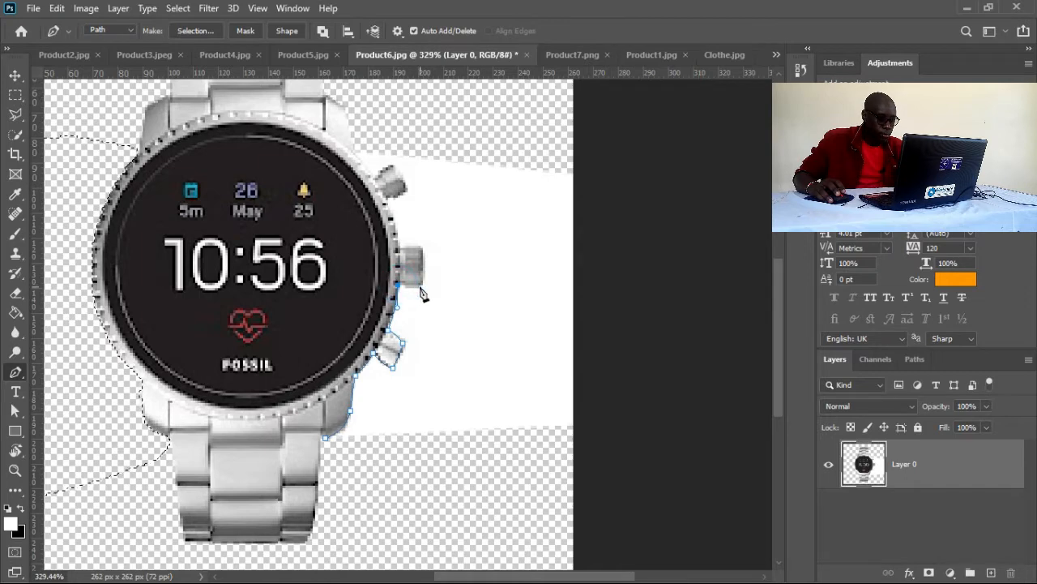
left_click(421, 285)
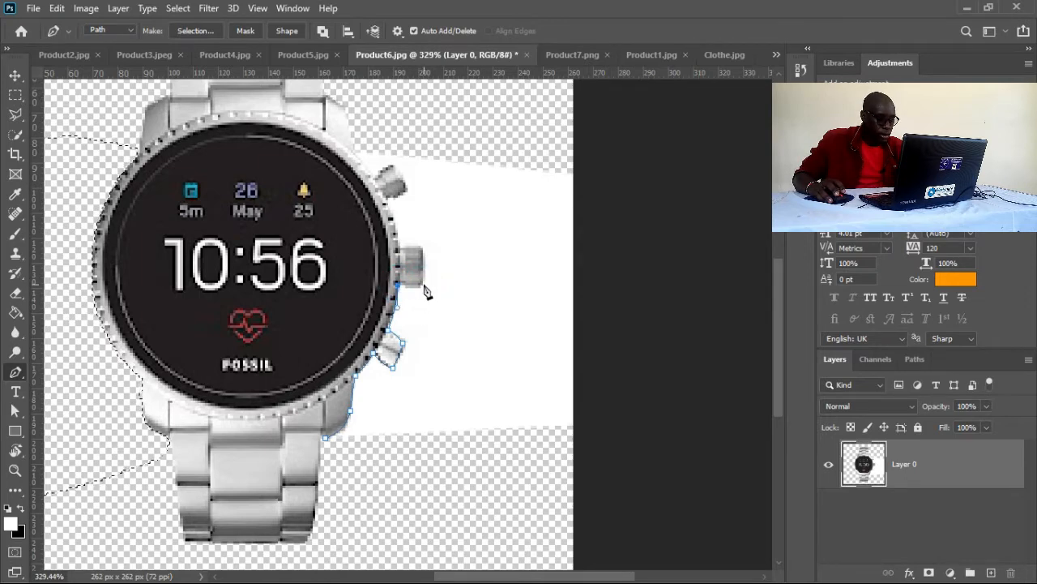
left_click(428, 281)
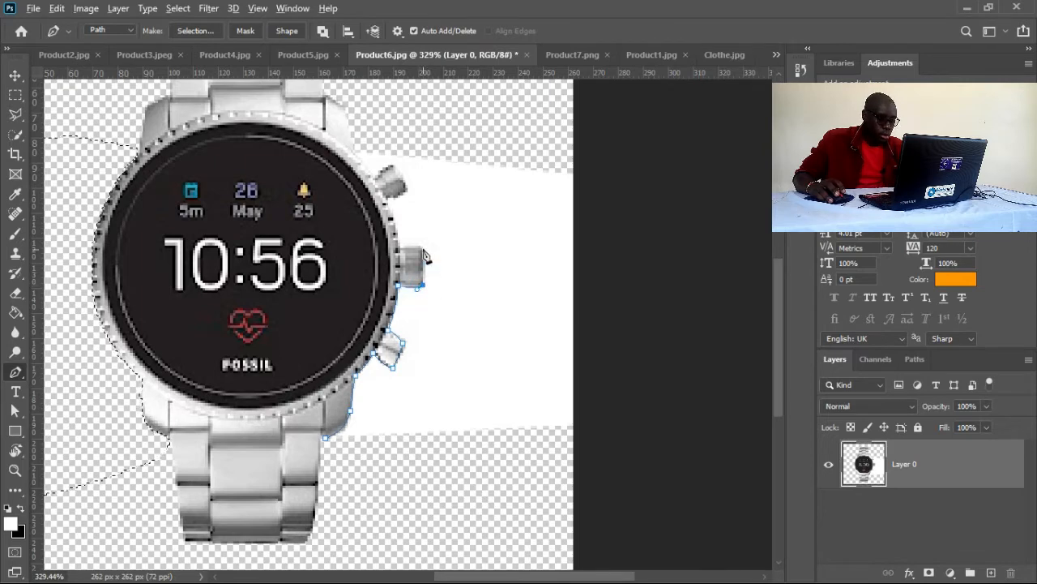
left_click(421, 247)
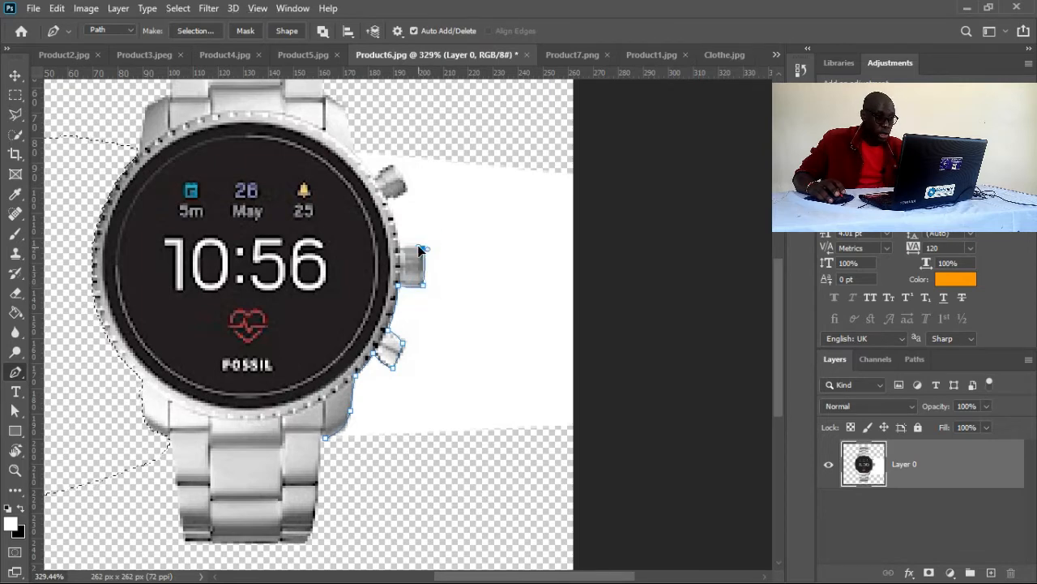
left_click(422, 247)
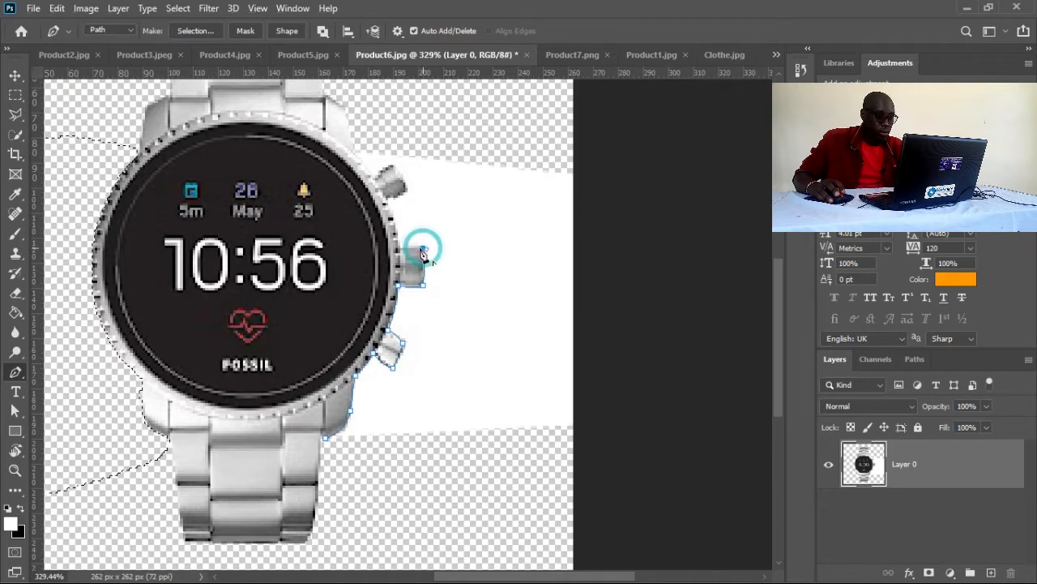
left_click(405, 243)
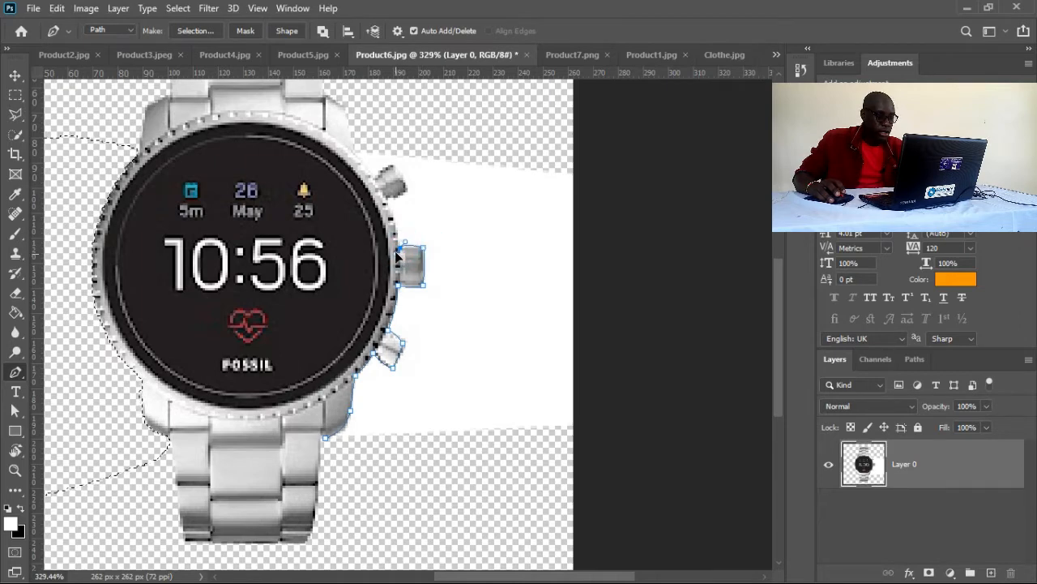
left_click(400, 249, "alt")
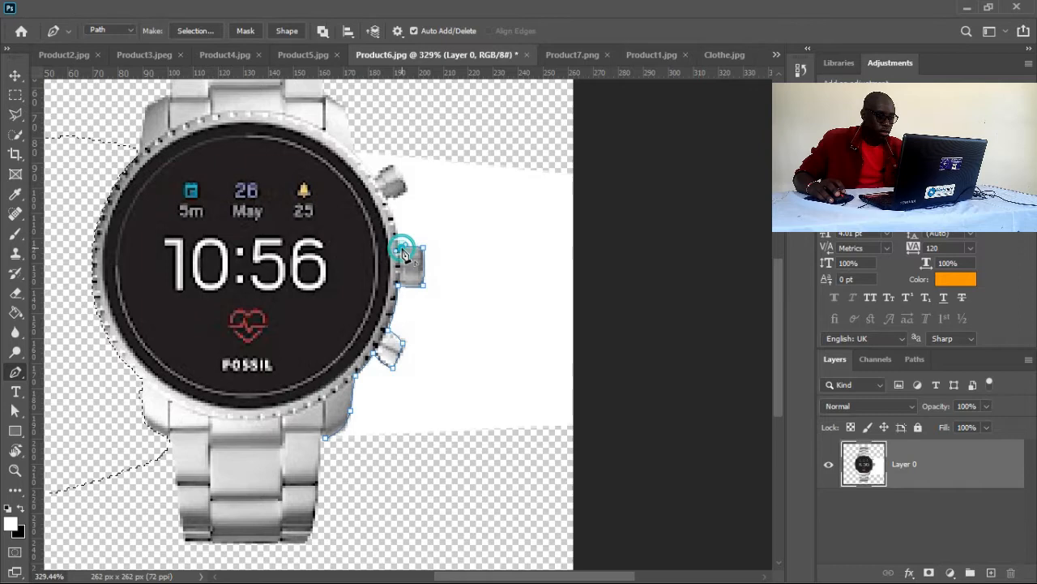
- Extend the Pen path up the bezel to the upper side button and trace around that button
left_click(383, 196)
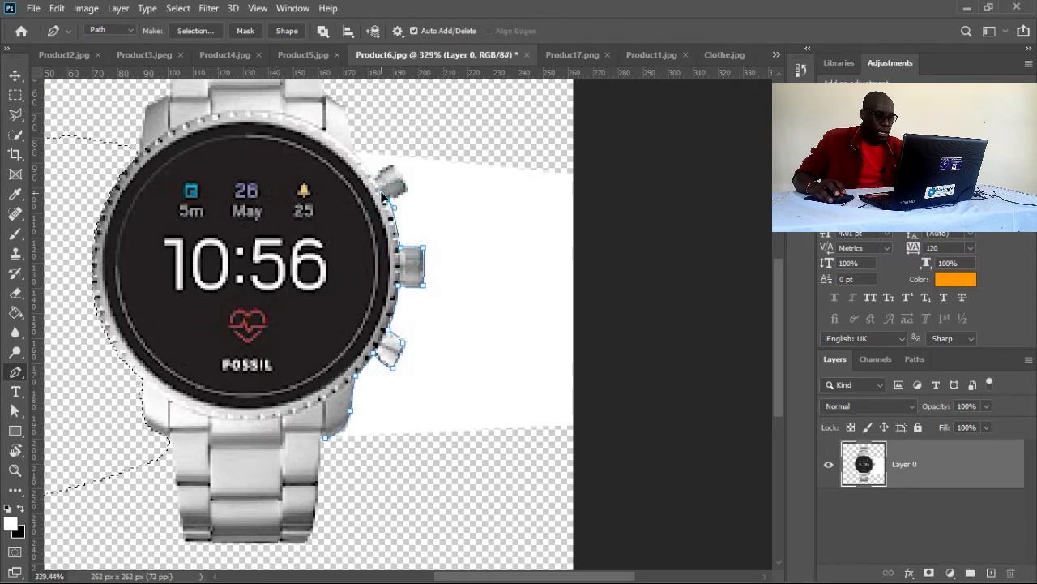
left_click(387, 198, "alt")
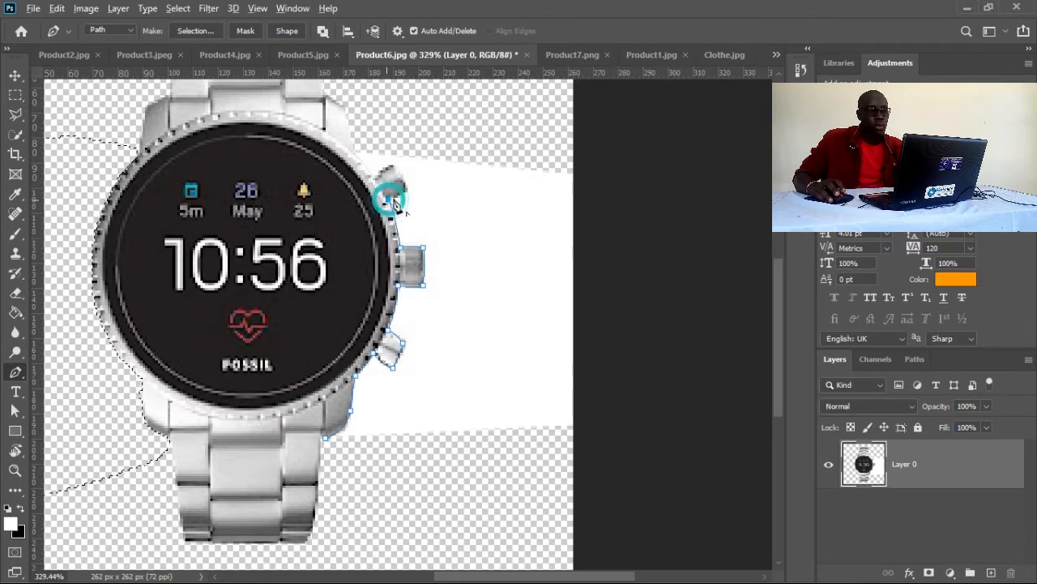
left_click(407, 185)
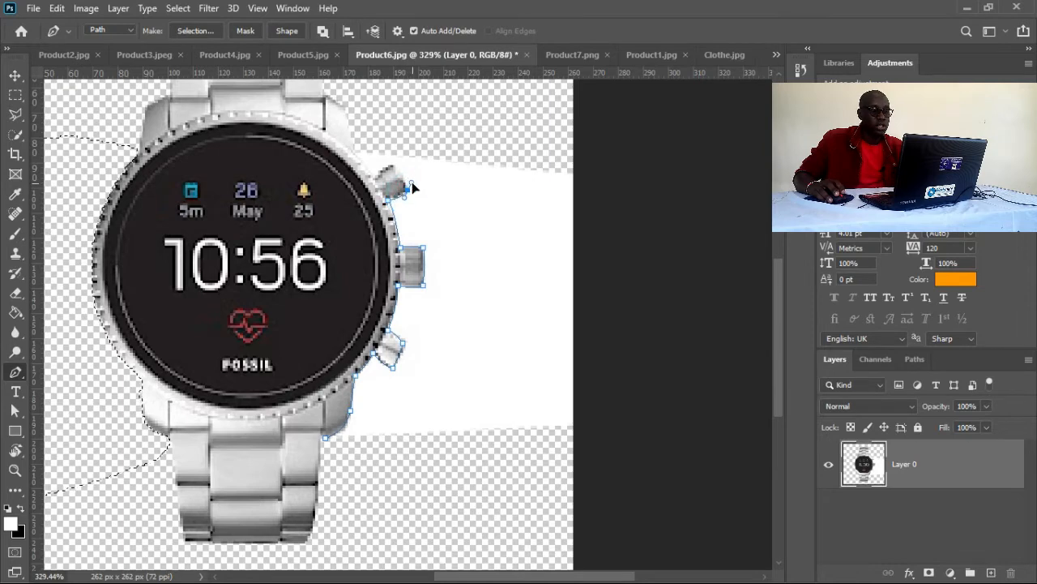
left_click(408, 188, "alt")
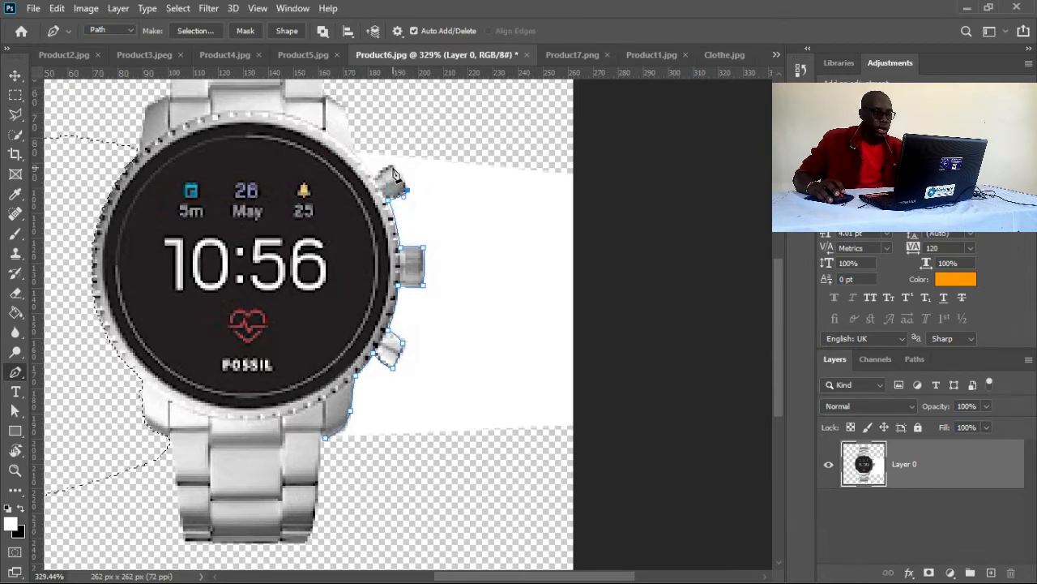
left_click(388, 167)
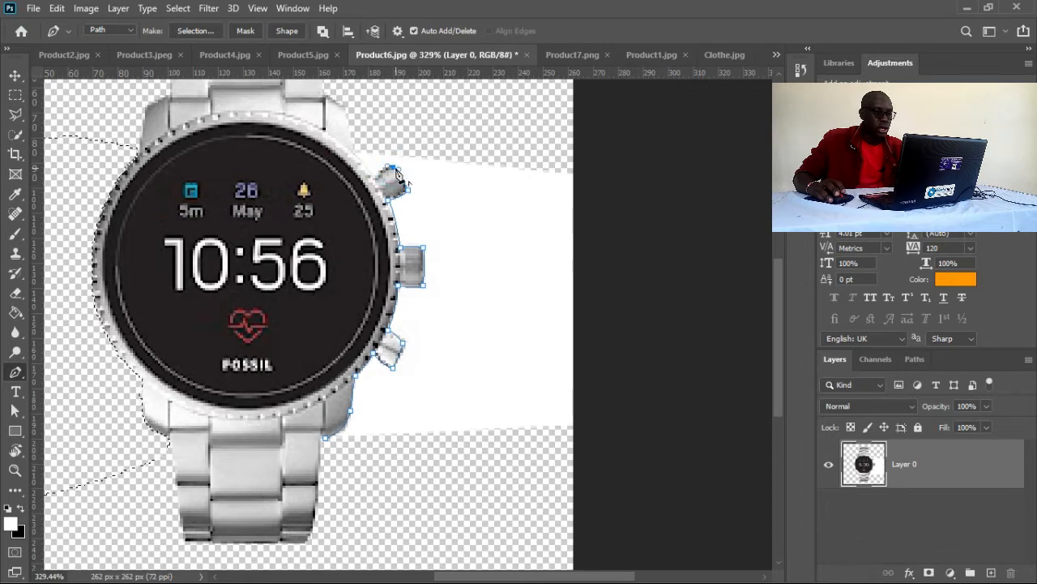
left_click(393, 169, "alt")
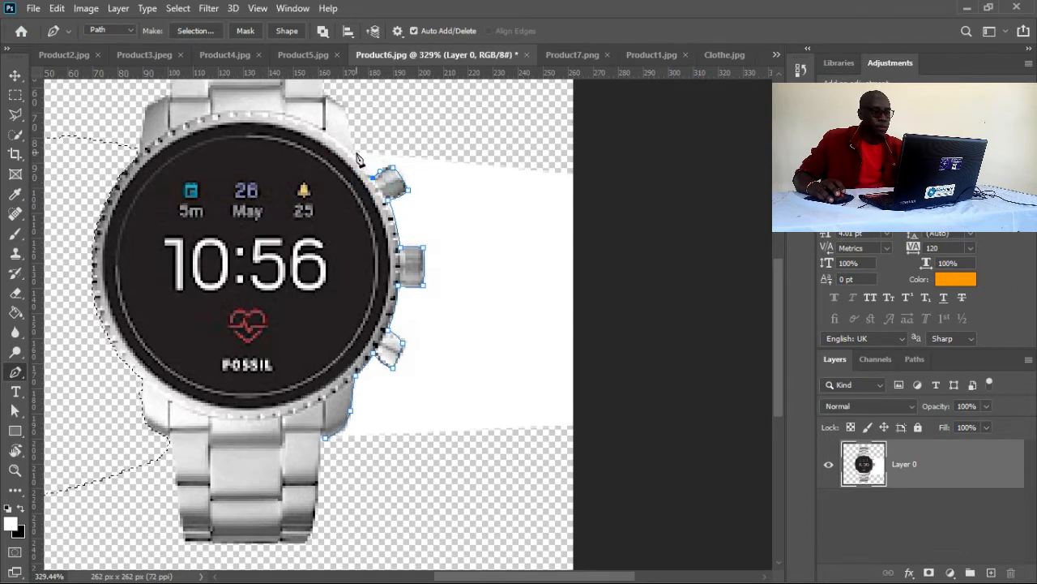
- Take the Pen path to the upper right lug, around the white background right of the watch, and close it at the lower right lug
left_click(357, 155)
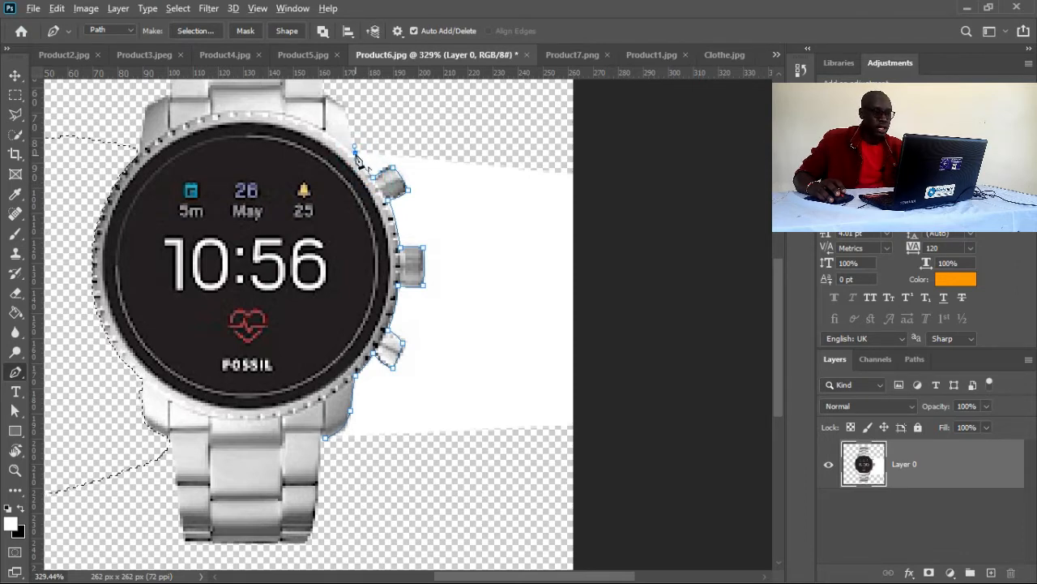
left_click(356, 129)
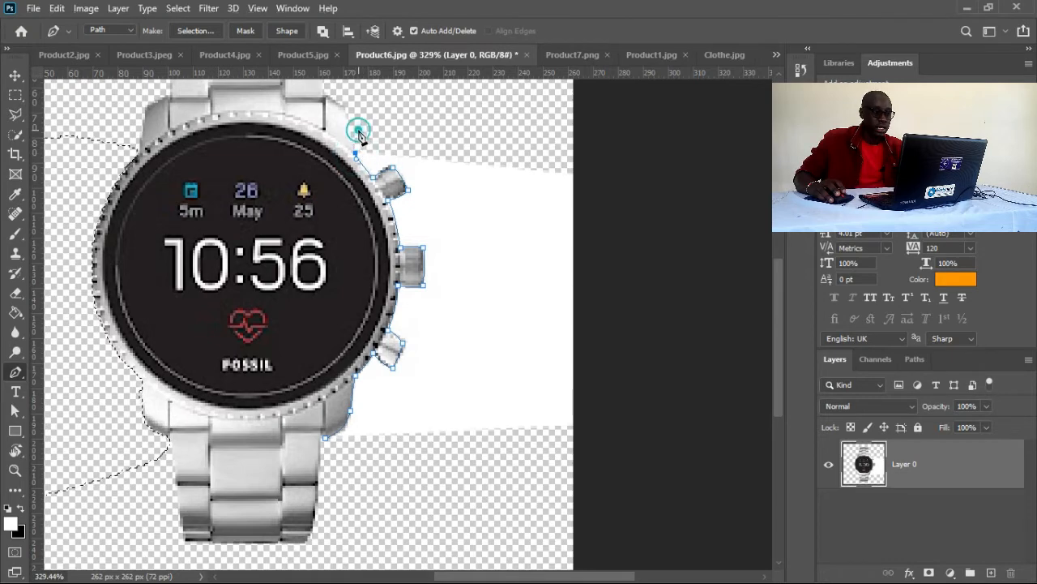
left_click(599, 147)
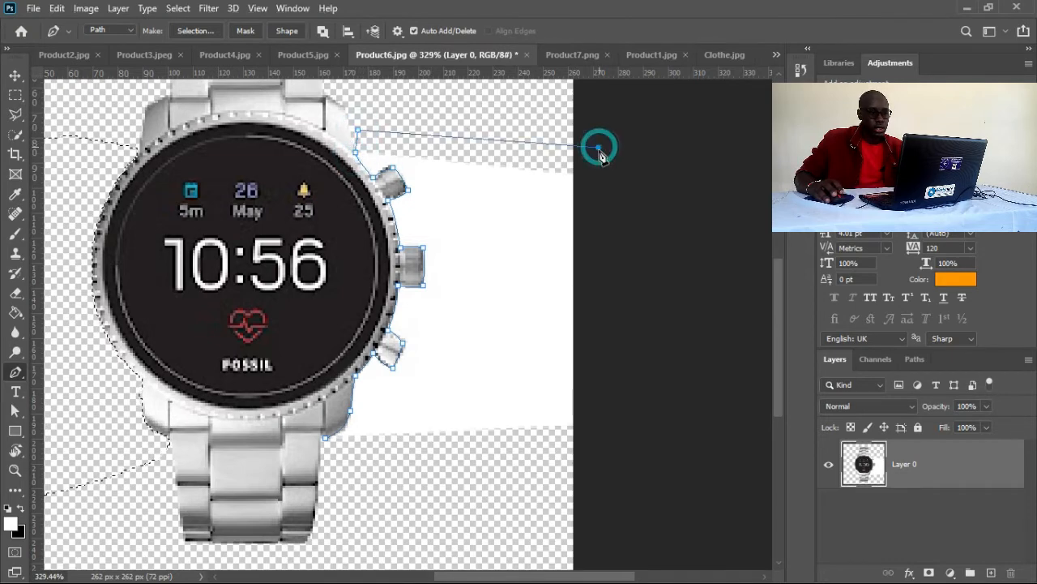
left_click(591, 438)
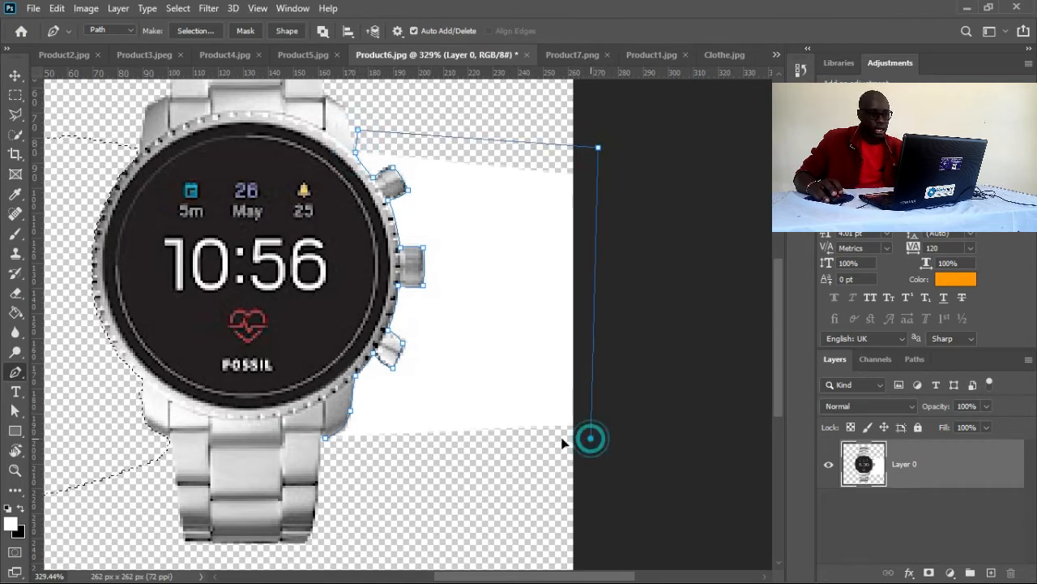
left_click(352, 452)
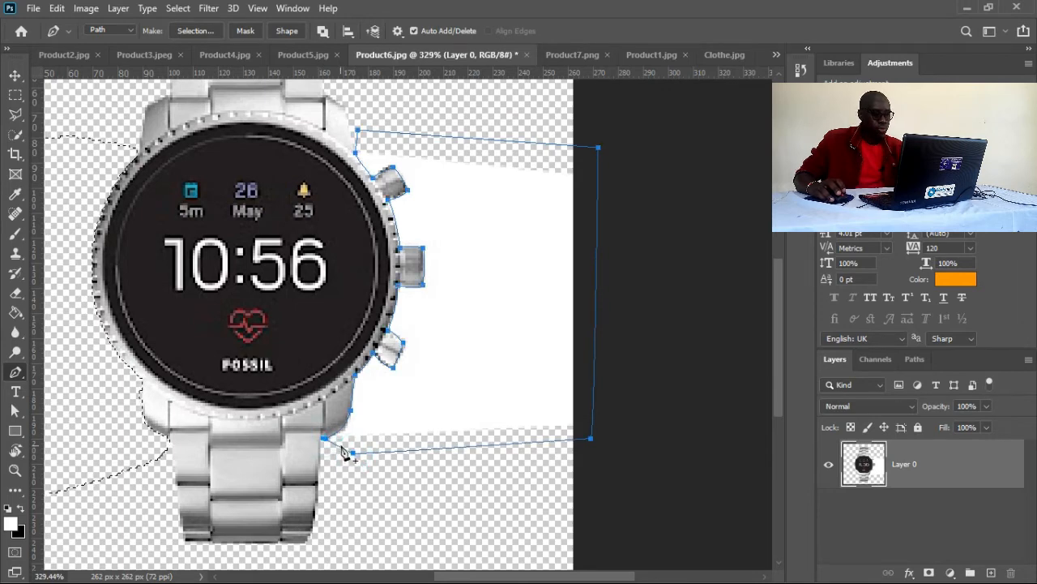
- Turn the closed path into a new anti-aliased selection with 0 pixels feather, delete the white area inside it and deselect
right_click(350, 450)
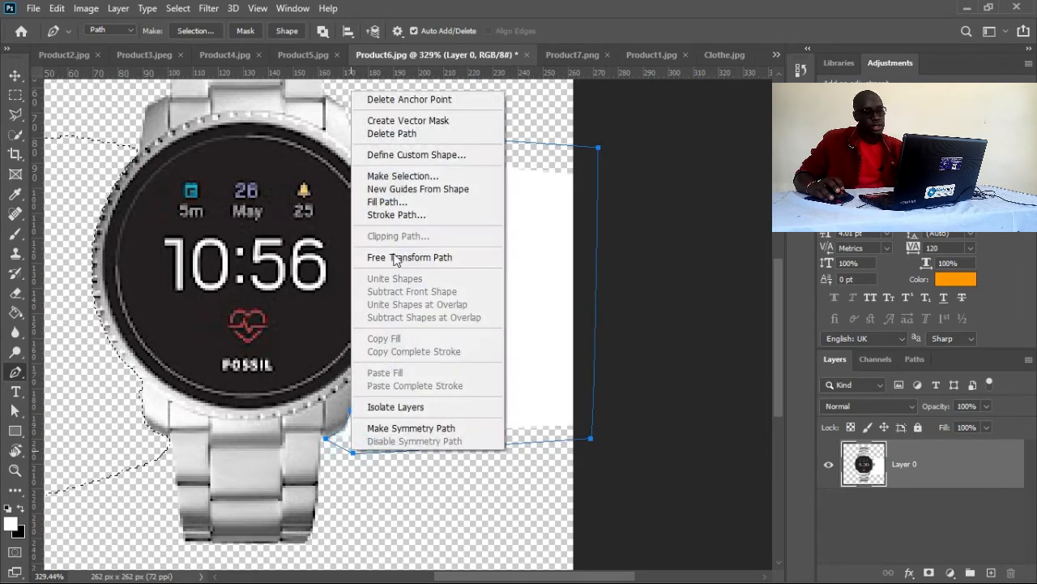
left_click(404, 176)
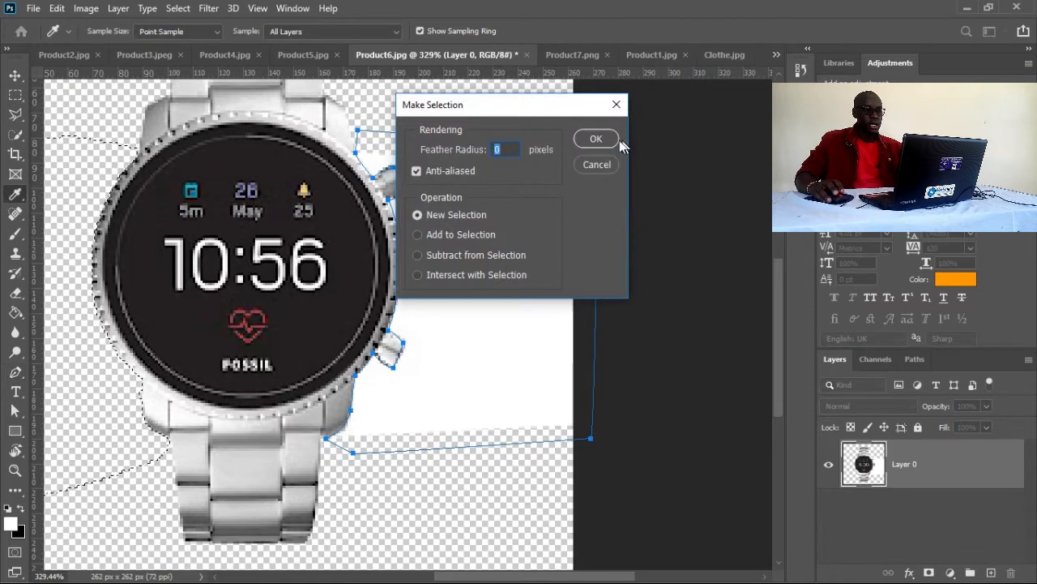
left_click(617, 139)
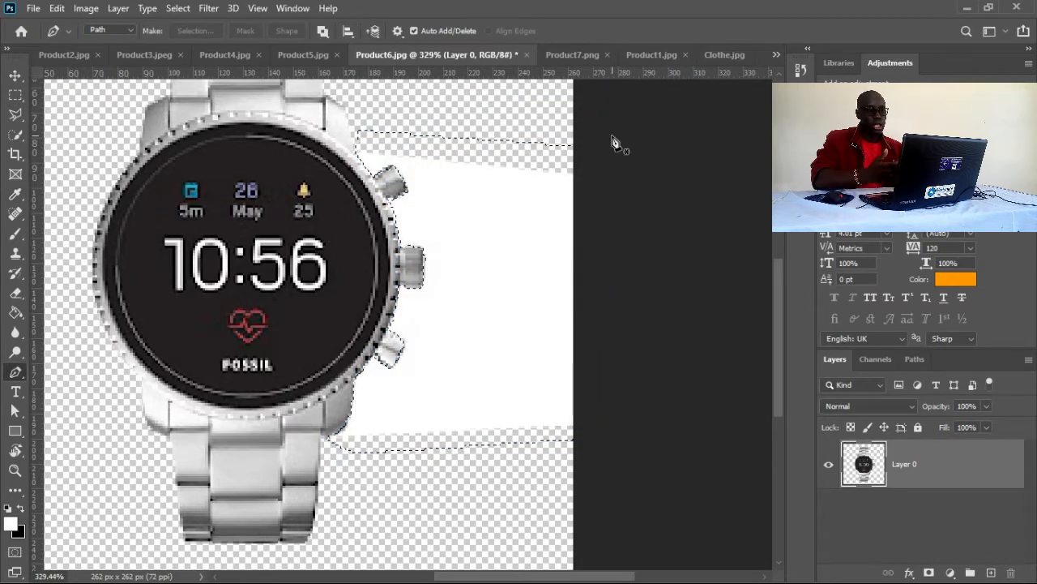
key("Delete")
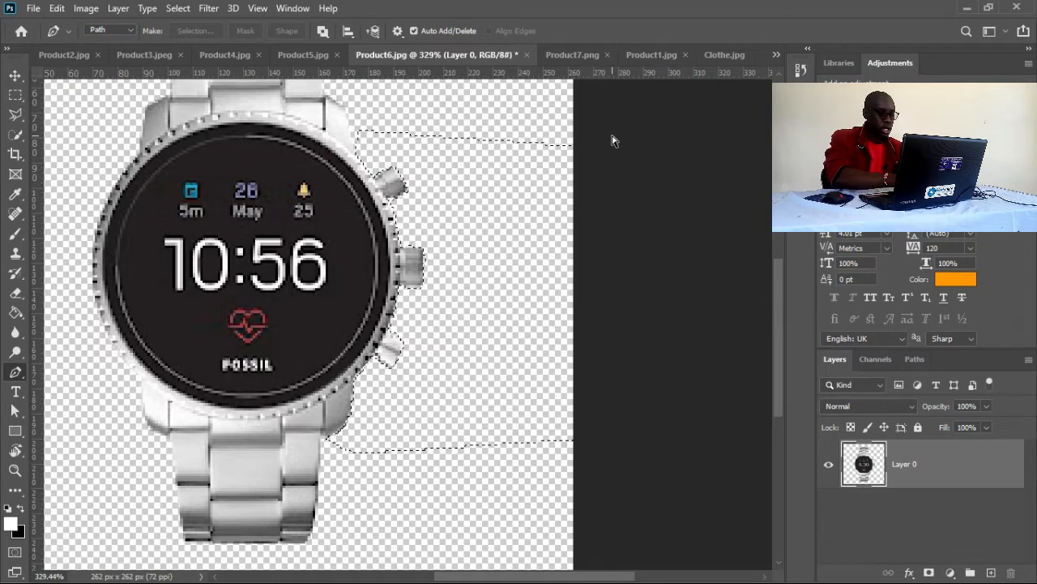
key("ctrl+d")
key("ctrl+0")
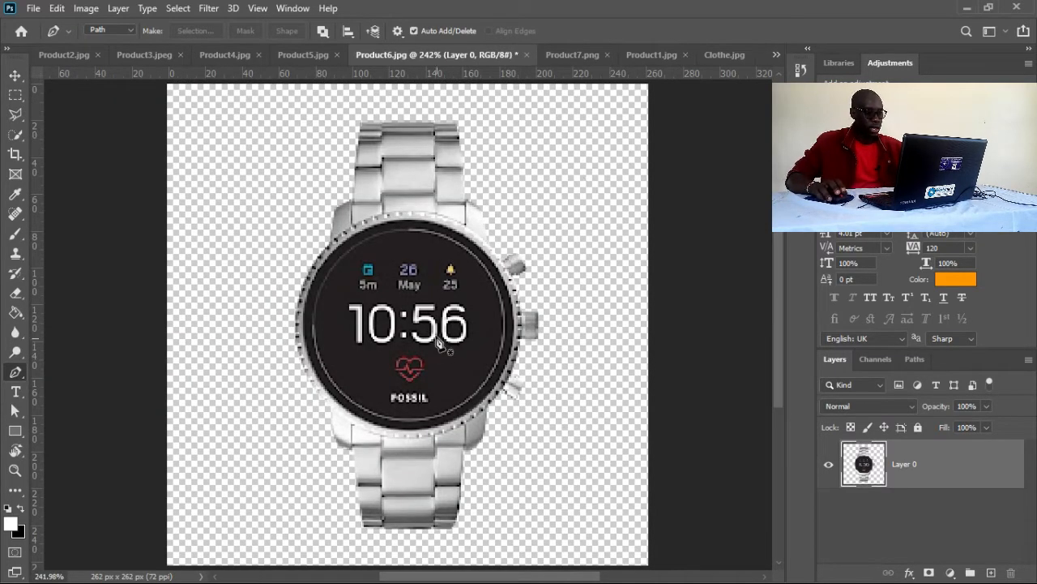
key("v")
left_click_drag(423, 327, 414, 316)
key("ctrl+z")
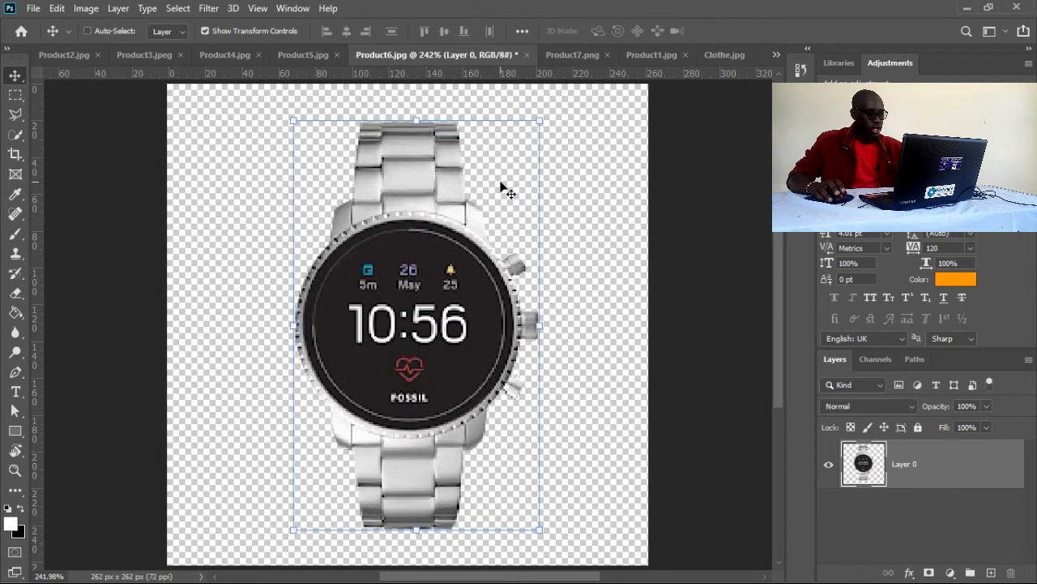
- Switch to Product5.jpg and trace a Pen path from the bottle's left shoulder down its left side to the base
left_click(304, 56)
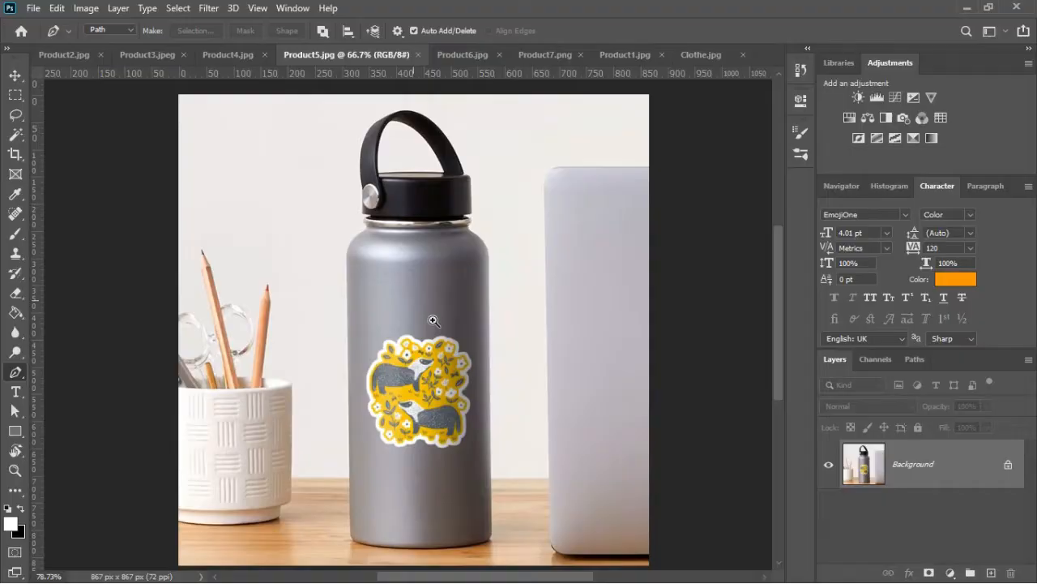
left_click_drag(434, 321, 494, 321)
left_click(412, 208)
left_click_drag(367, 262, 366, 295)
left_click_drag(438, 514, 385, 345)
left_click_drag(382, 471, 407, 481)
- Continue the Pen path around the bottle's lower right corner and up its right side to the shoulder and neck
left_click_drag(567, 477, 626, 454)
left_click(566, 478, "alt")
left_click(572, 464)
left_click_drag(559, 161, 463, 256)
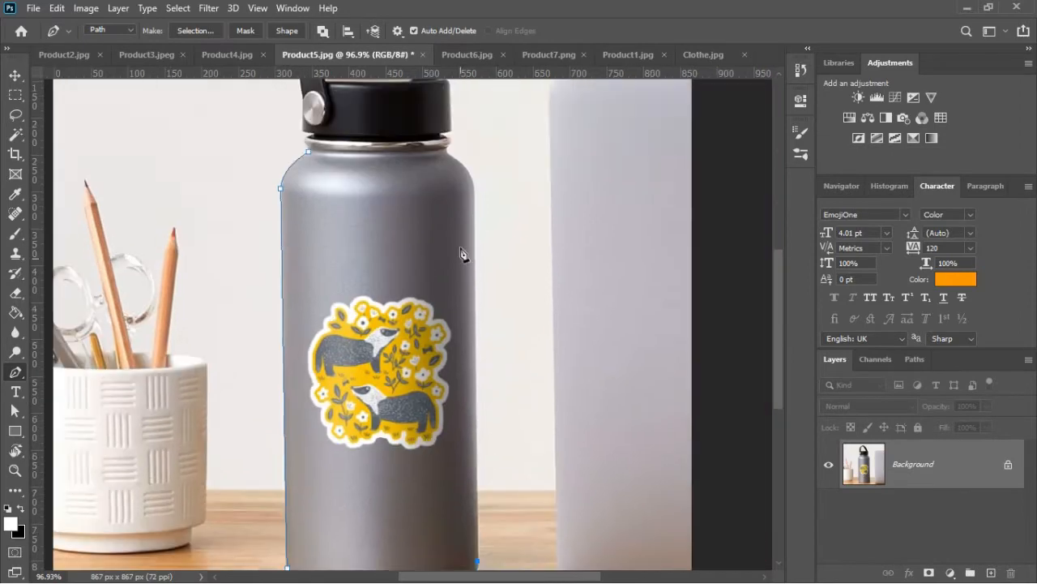
left_click(474, 197)
left_click_drag(448, 154, 418, 133)
- Trace the Pen path around the right end of the steel neck ring to the underside of the lid
scroll(444, 127, "up", 6)
left_click(457, 202, "alt")
left_click_drag(458, 180, 473, 181)
left_click(458, 179, "alt")
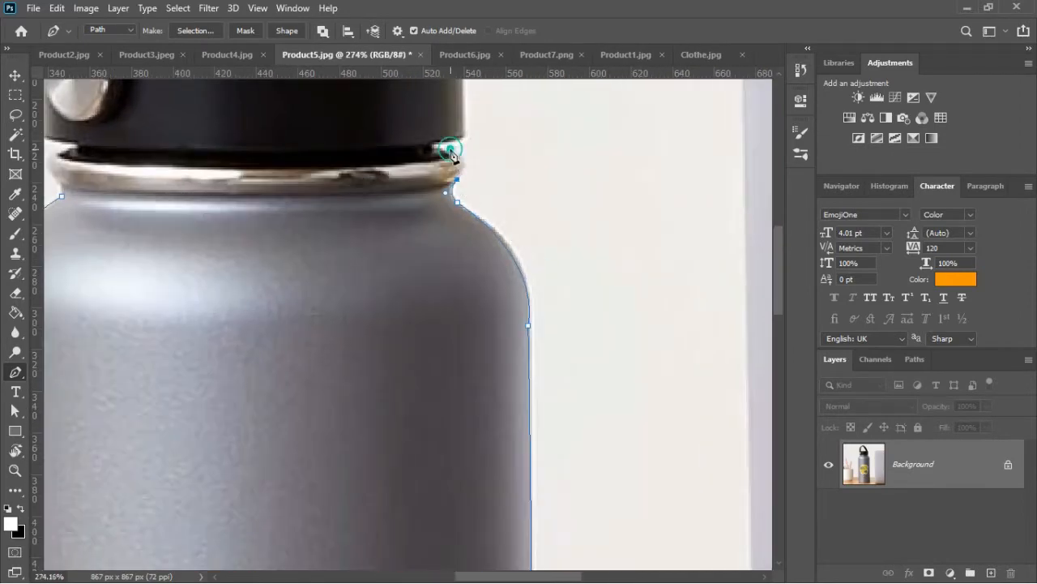
left_click_drag(450, 149, 378, 146)
left_click(431, 146, "alt")
- Extend the Pen path up the lid's right edge and around its upper corner to the base of the handle
left_click(462, 135)
left_click_drag(489, 144, 493, 331)
left_click_drag(443, 181, 439, 166)
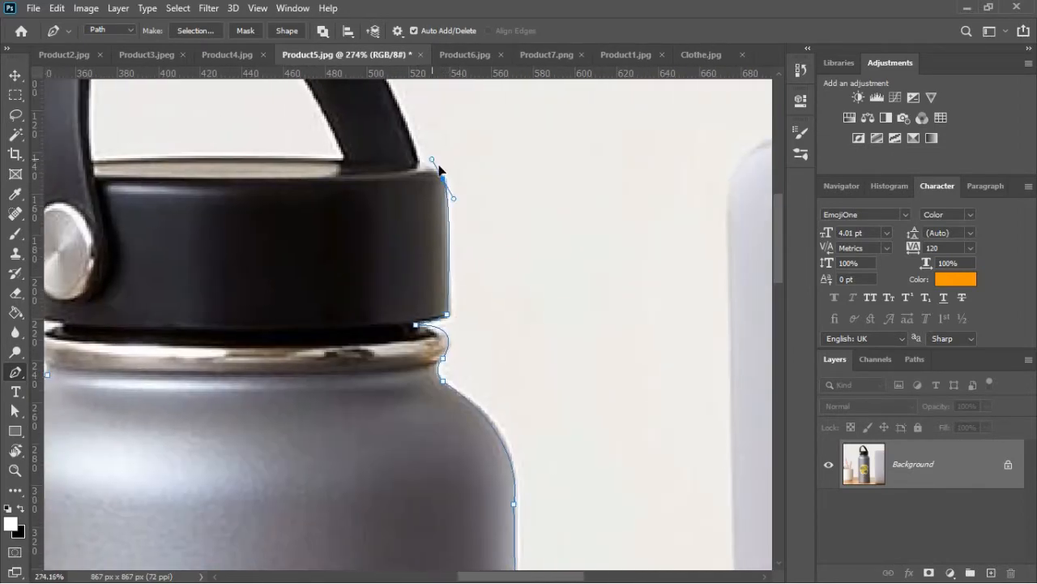
left_click(420, 170)
- Trace the Pen path over the outer curve of the black handle and down to the round metal rivet
left_click_drag(388, 129, 590, 310)
left_click_drag(461, 123, 351, 89)
left_click_drag(313, 132, 227, 174)
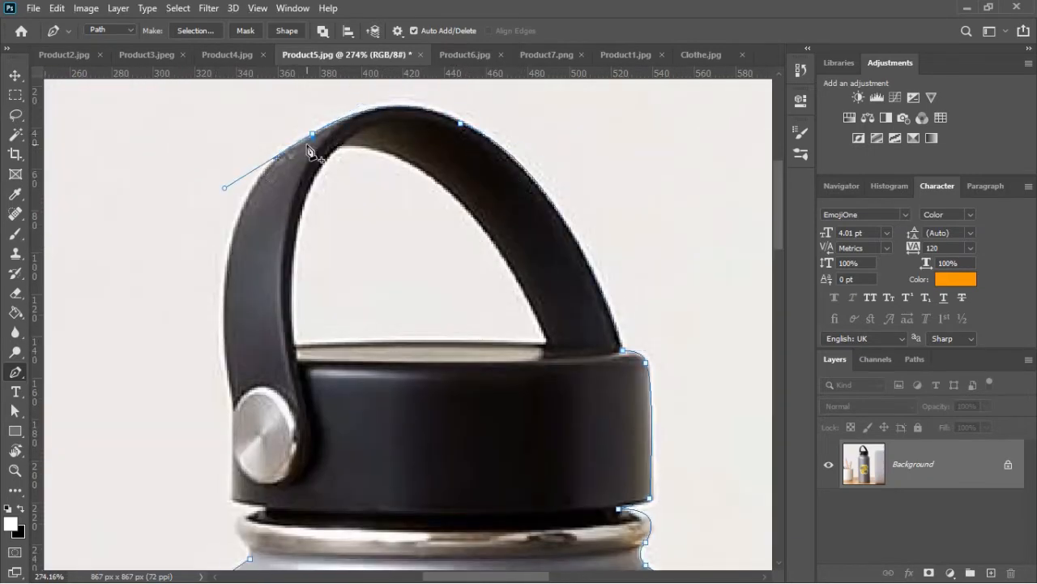
left_click_drag(225, 286, 246, 328)
left_click(225, 286, "alt")
left_click(243, 307, "alt")
- Take the Pen path around the lid's lower left corner and the steel ring, and close it at the left shoulder
left_click(242, 397)
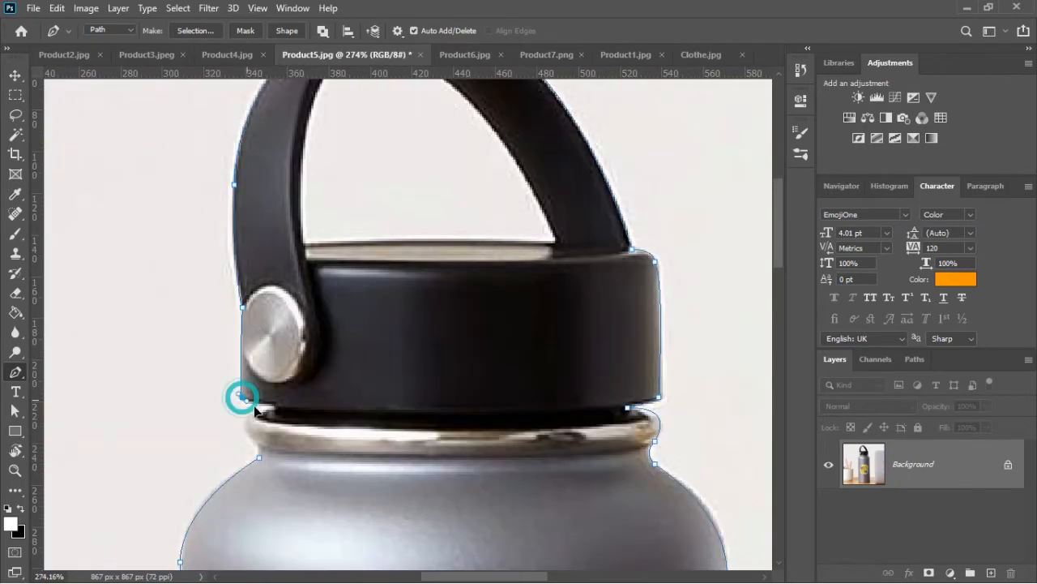
left_click(275, 402)
left_click_drag(250, 420, 254, 430)
left_click(250, 420, "alt")
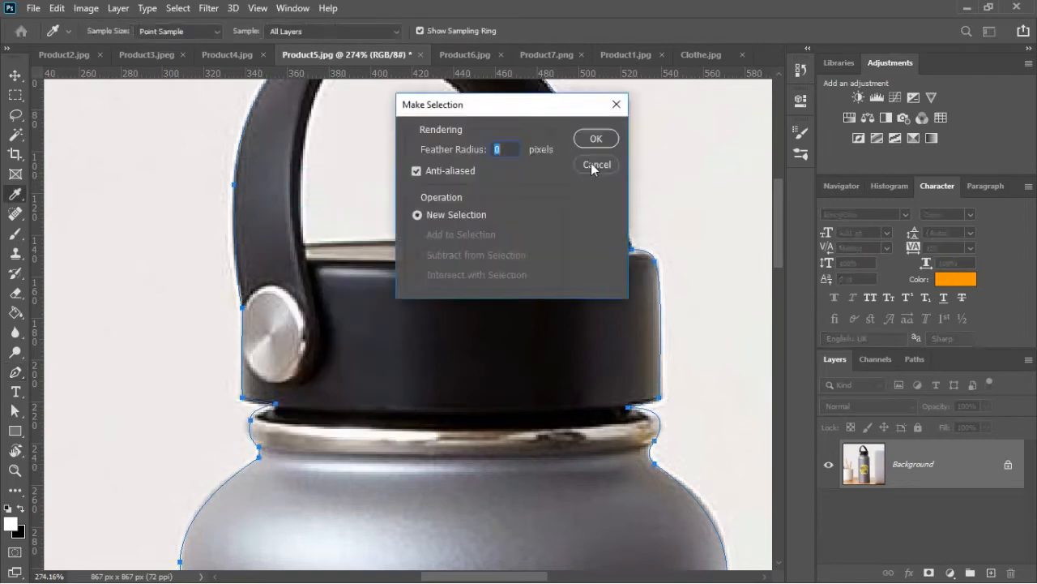
- Make an anti-aliased selection with 0 pixels feather, copy the bottle to a new layer and delete the background inside the handle using the Magic Wand
left_click(598, 137)
key("ctrl+j")
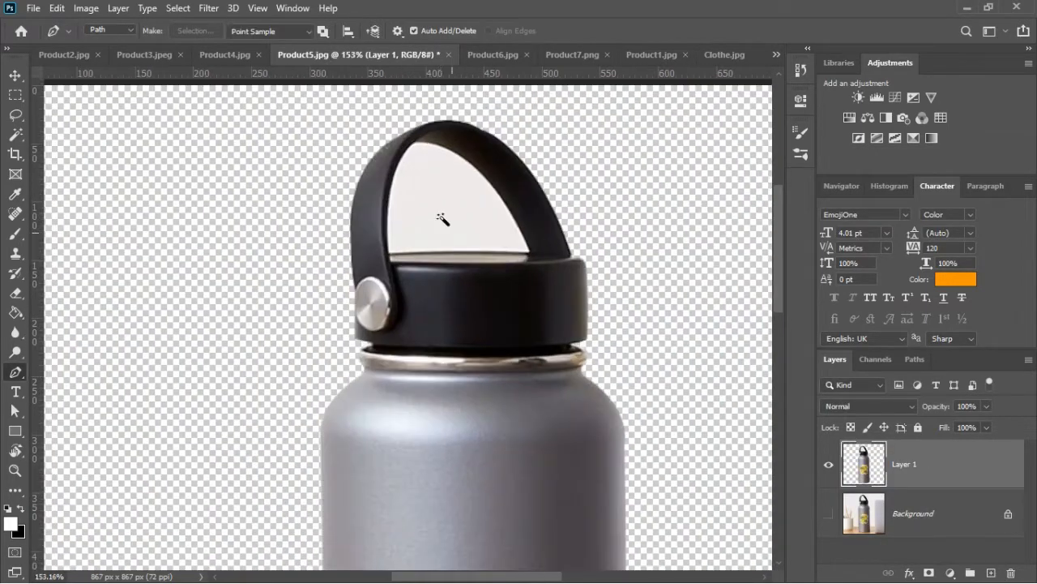
left_click(442, 219)
key("Delete")
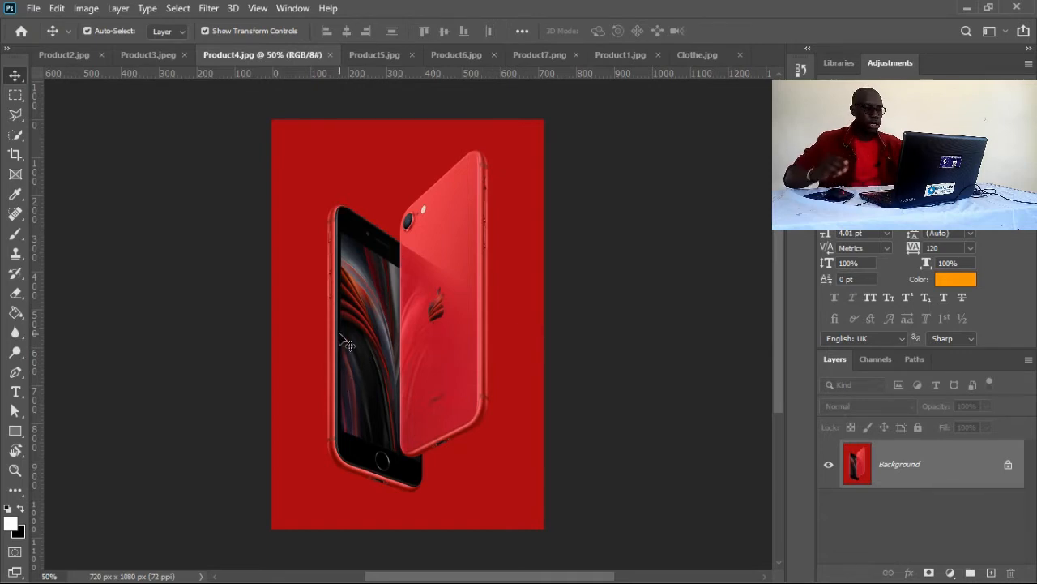
- Select the solid red background around the two phones with the Magic Wand tool
key("w")
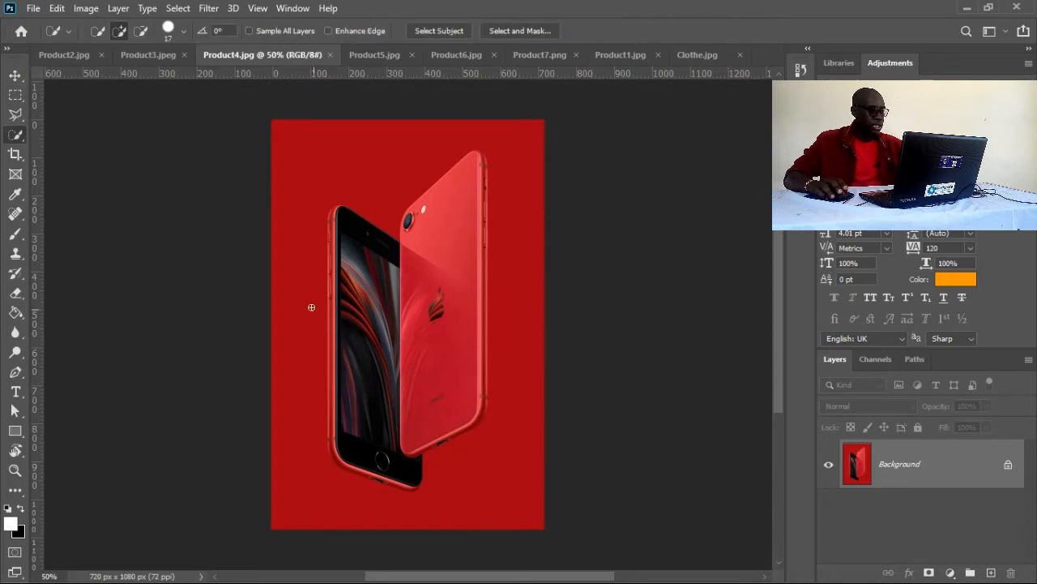
right_click(16, 137)
left_click(49, 163)
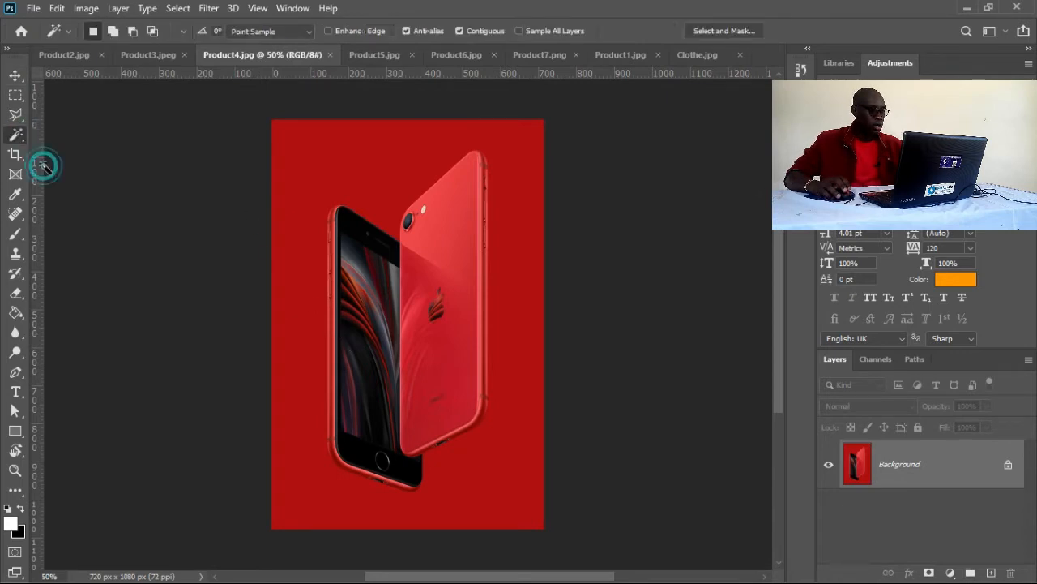
left_click(689, 242)
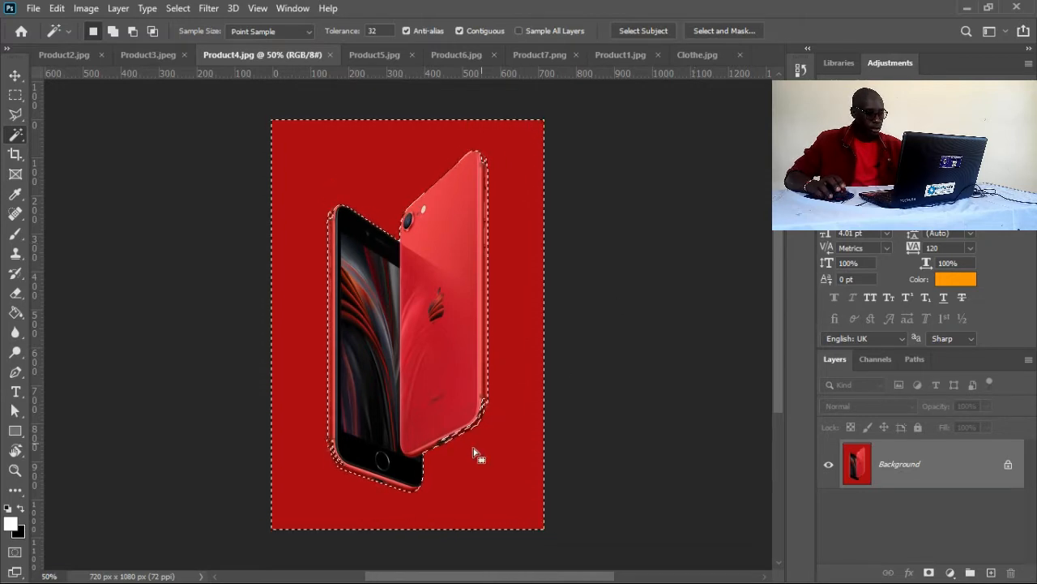
- Switch to the freehand Lasso tool for correcting the selection along the back phone's bottom edge, viewed at 100%
left_click_drag(445, 435, 514, 466)
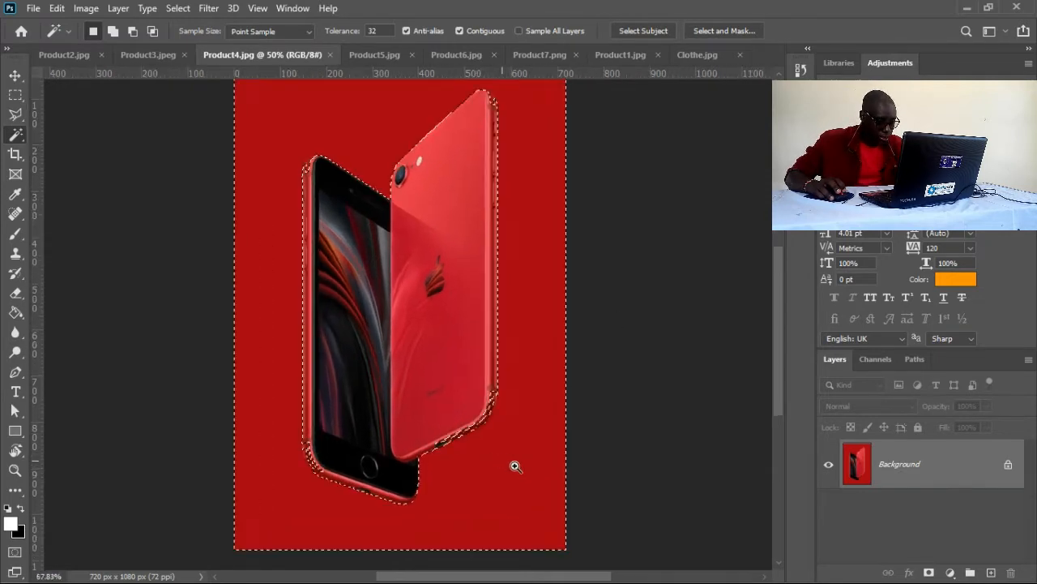
left_click(522, 470)
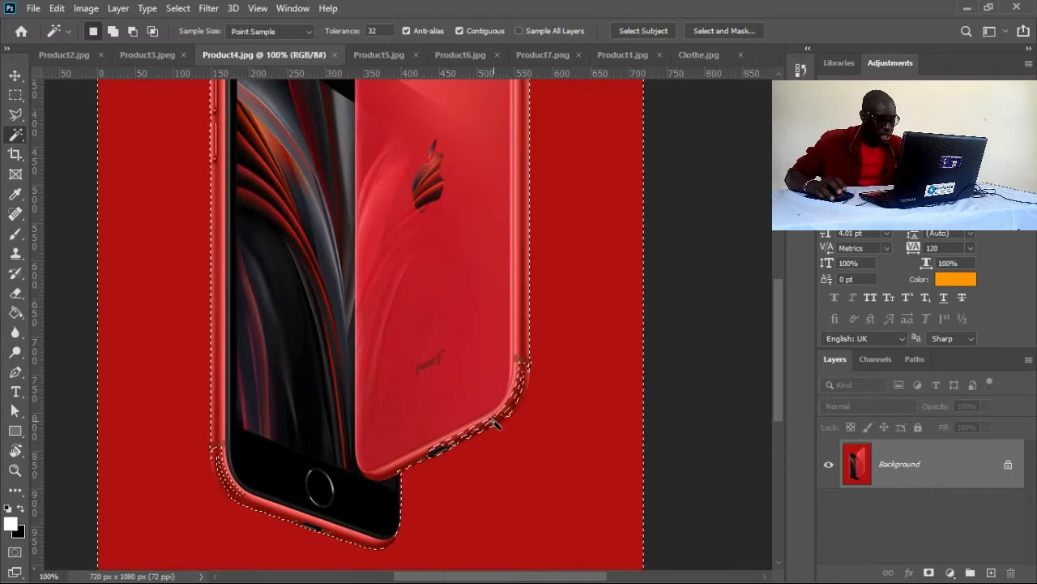
right_click(13, 136)
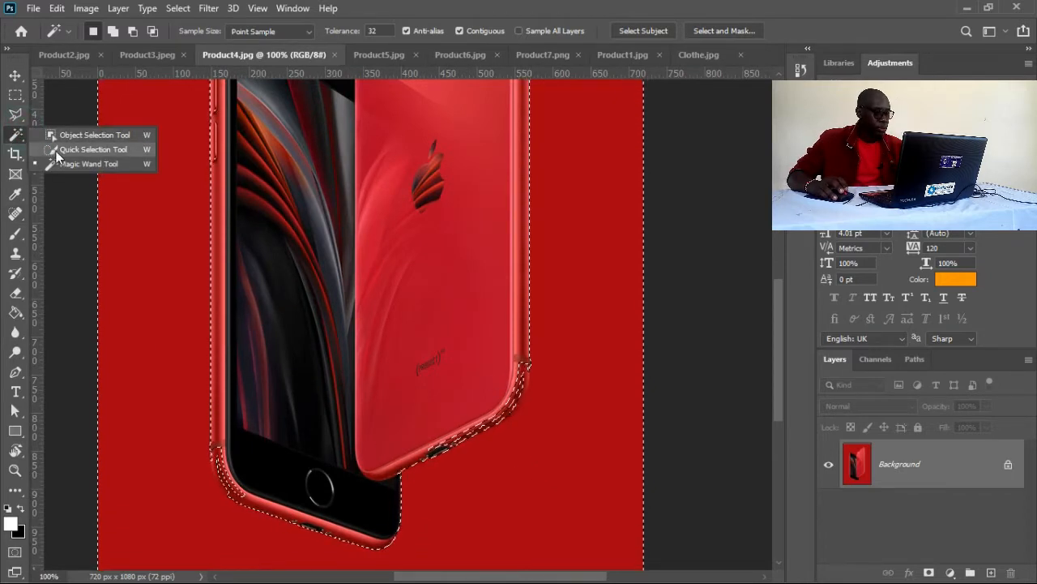
right_click(19, 116)
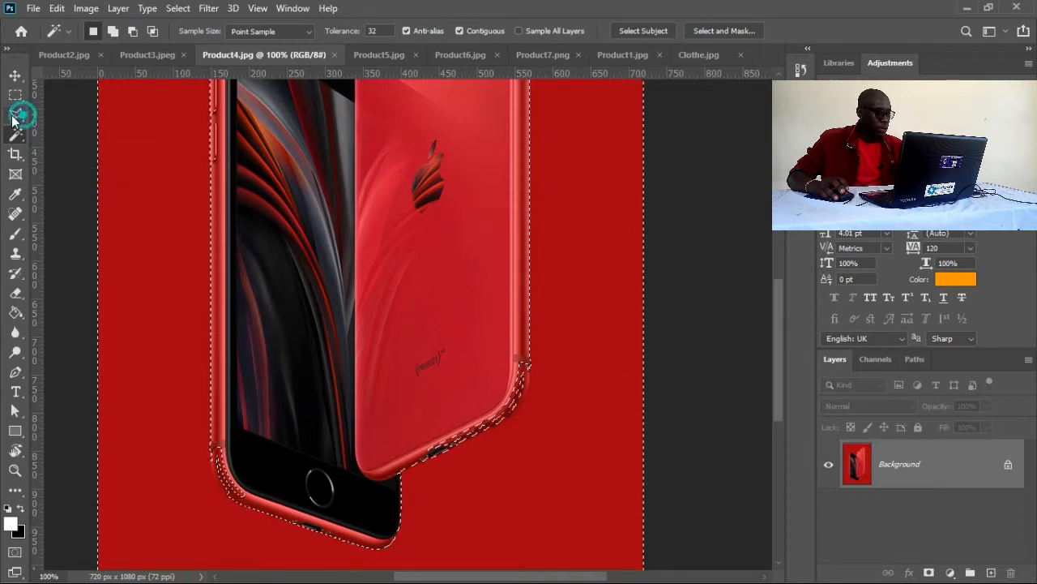
left_click(56, 116)
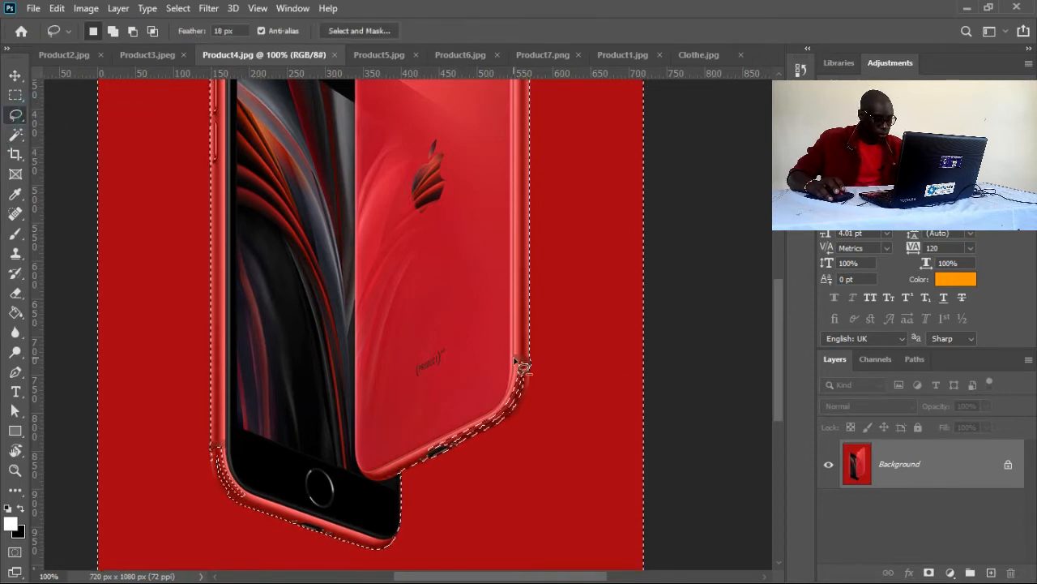
- Try to subtract a loose Lasso loop around the red phone's lower right corner from the background selection
key("alt")
mouse_move(525, 365)
left_mouse_down()
mouse_move(488, 381)
mouse_move(450, 434)
left_mouse_up()
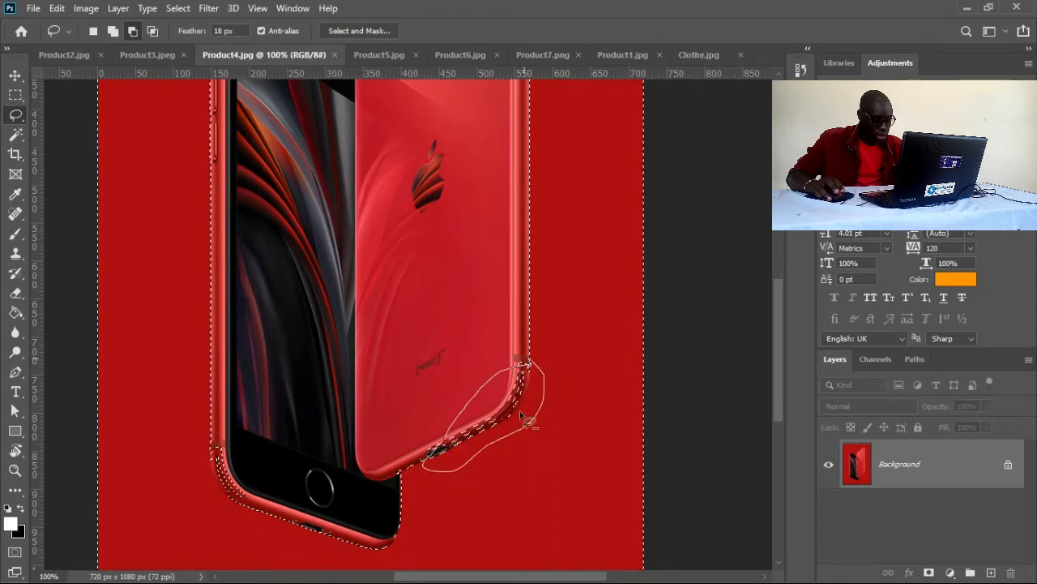
left_click_drag(525, 416, 535, 397)
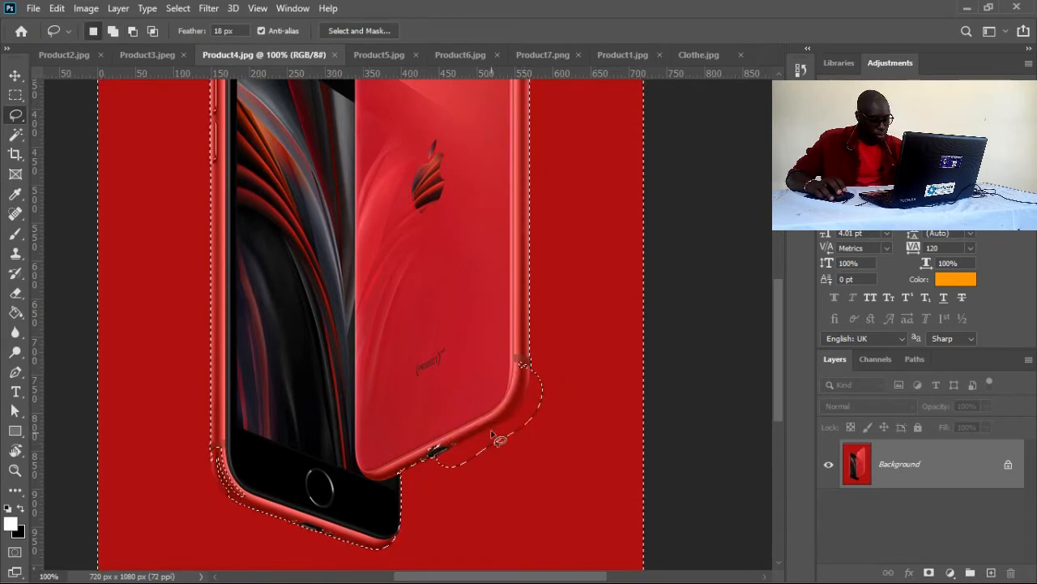
key("ctrl+z")
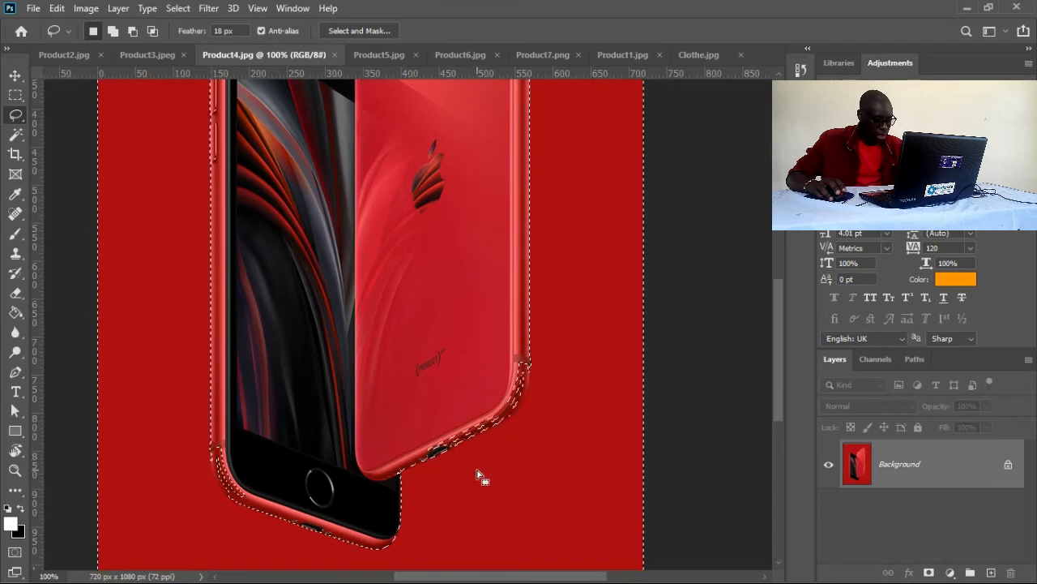
- Subtract the red phone's bottom edge and lower right corner from the background selection with a tighter Lasso outline
key("alt")
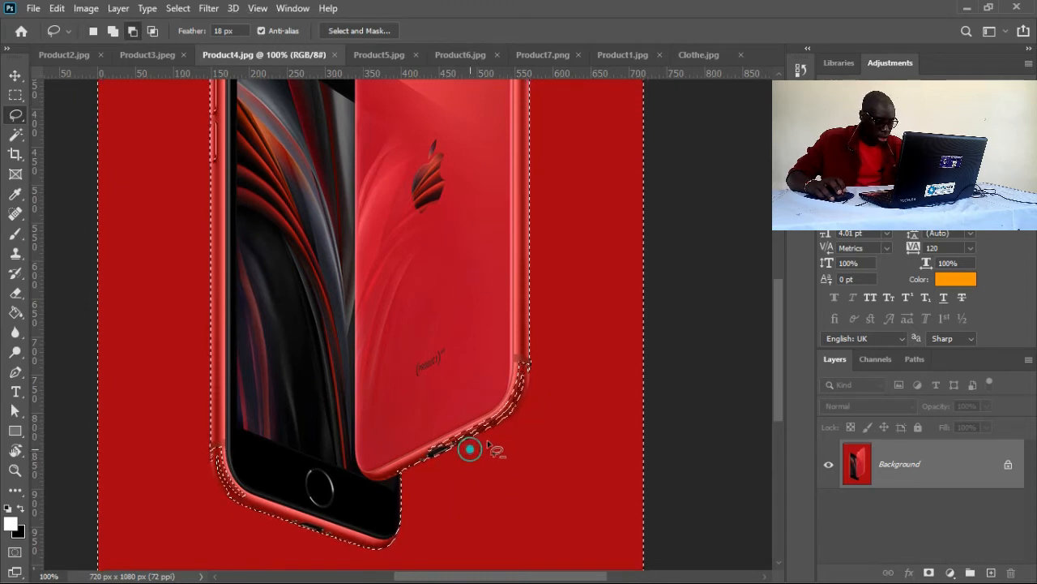
left_click_drag(471, 447, 518, 420)
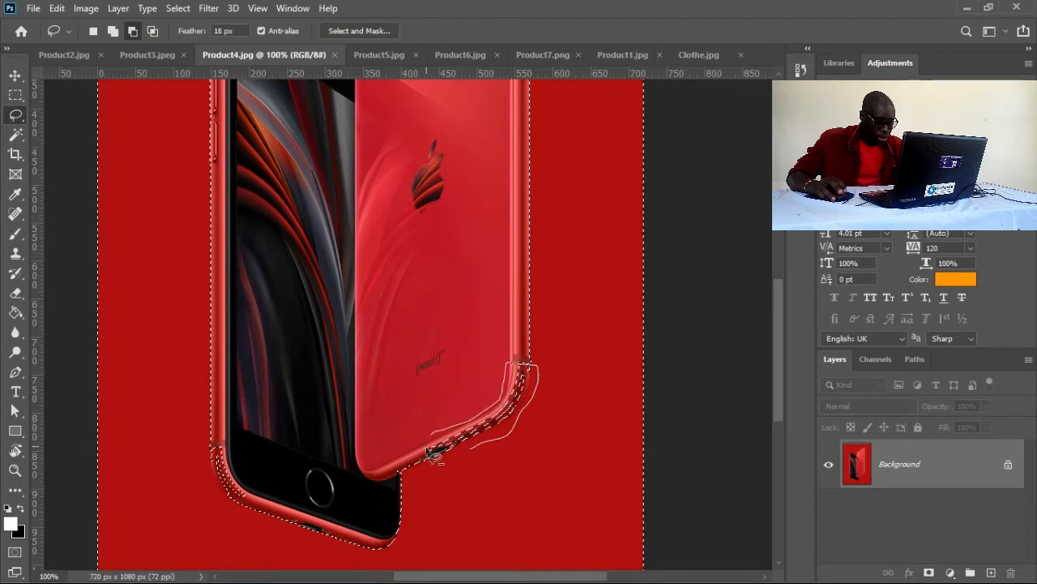
mouse_move(433, 455)
left_mouse_down()
mouse_move(472, 449)
mouse_move(430, 479)
left_mouse_up()
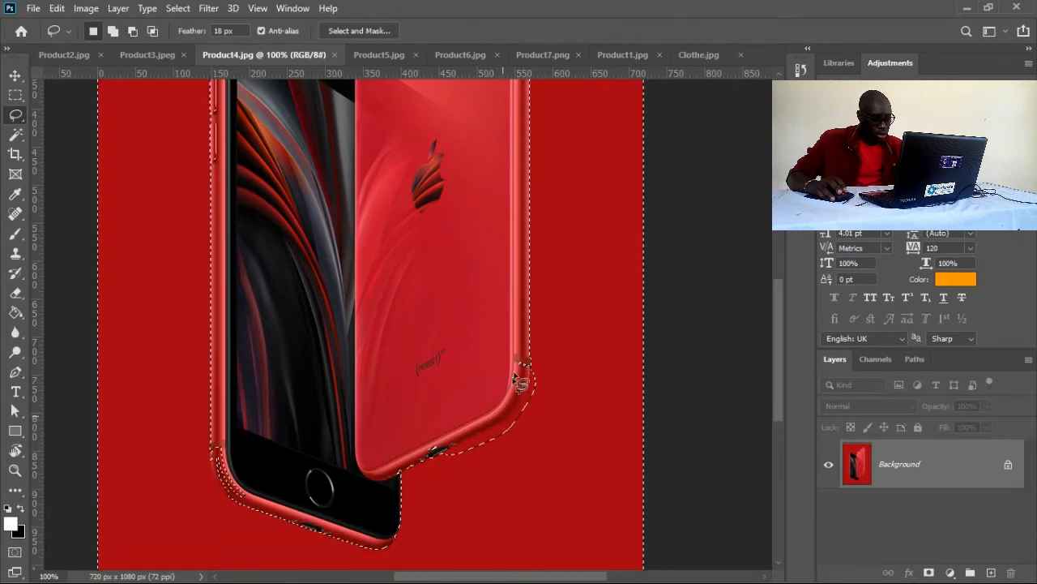
key("alt")
mouse_move(519, 387)
left_mouse_down()
mouse_move(518, 423)
mouse_move(461, 474)
mouse_move(420, 455)
mouse_move(424, 440)
left_mouse_up()
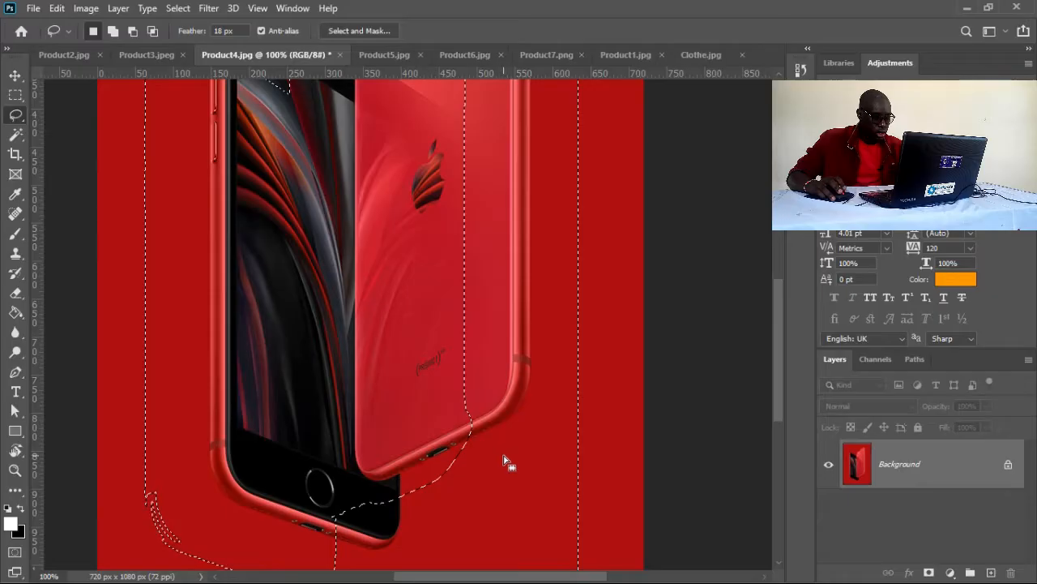
key("ctrl+z")
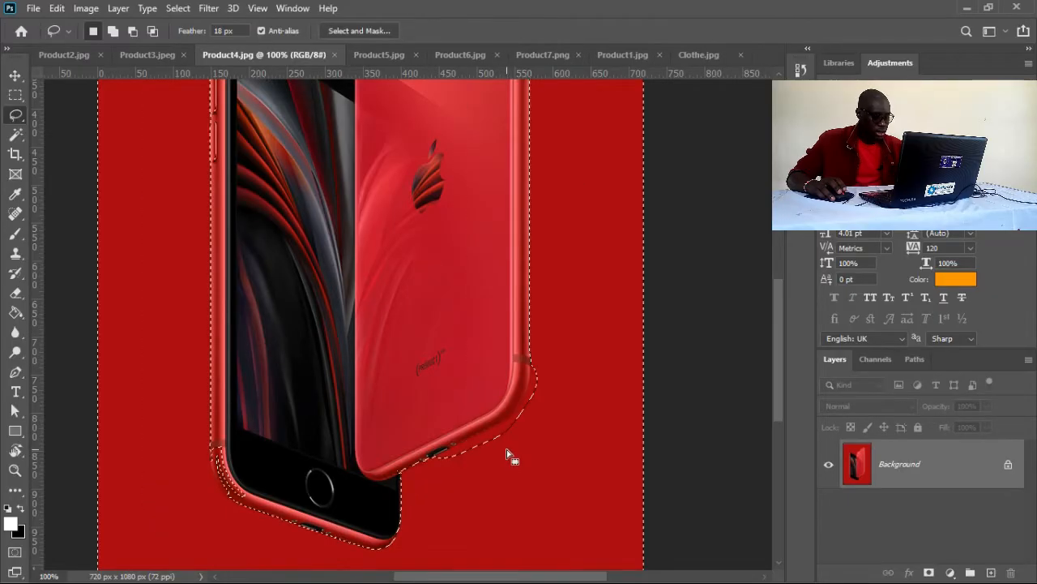
- Refine the lasso background selection around the red back phone's lower right corner
key("shift")
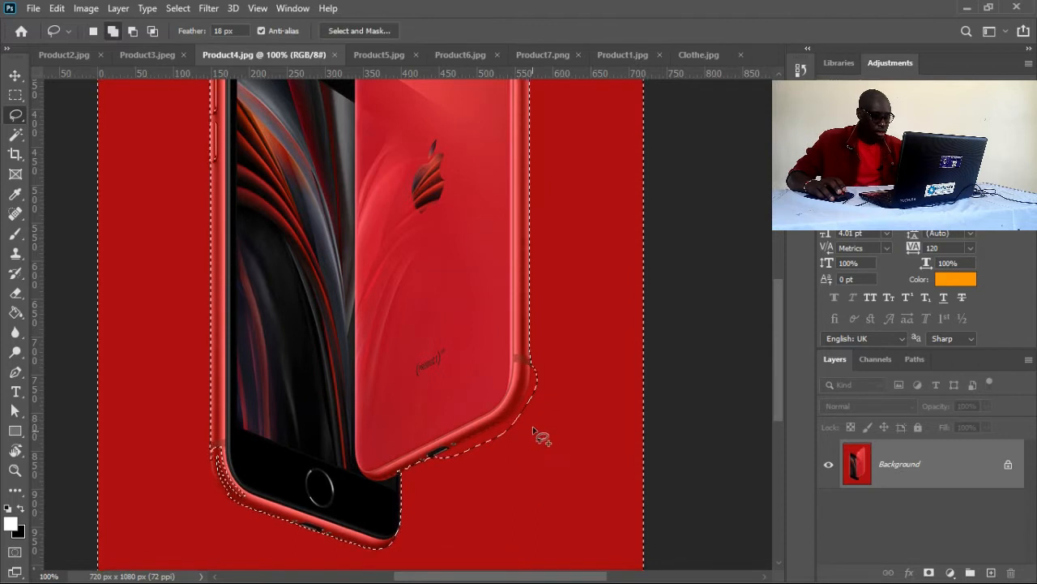
mouse_move(545, 368)
left_mouse_down()
mouse_move(504, 419)
mouse_move(509, 462)
left_mouse_up()
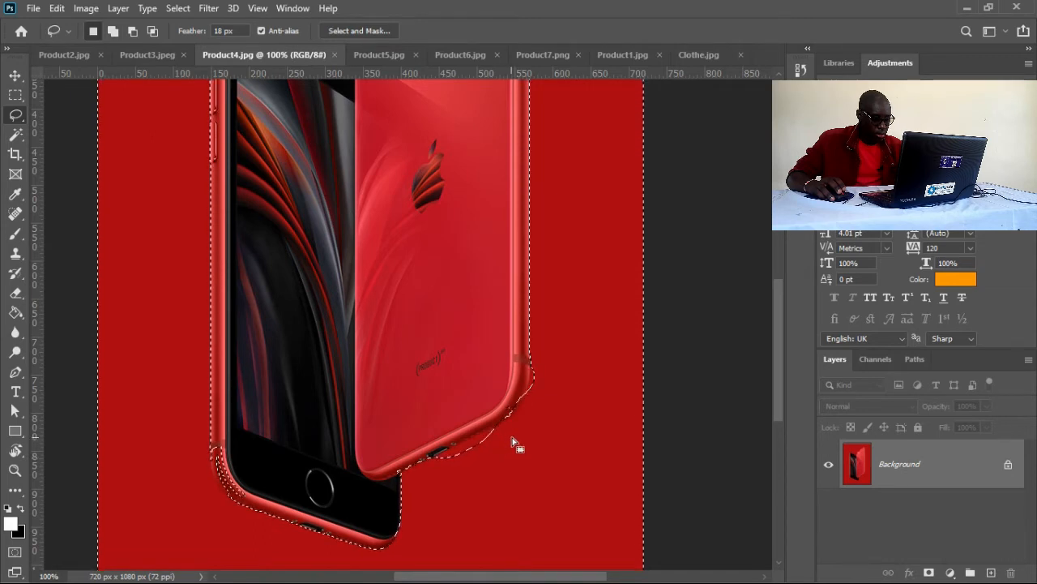
key("alt")
mouse_move(512, 393)
left_mouse_down()
mouse_move(523, 405)
mouse_move(506, 437)
left_mouse_up()
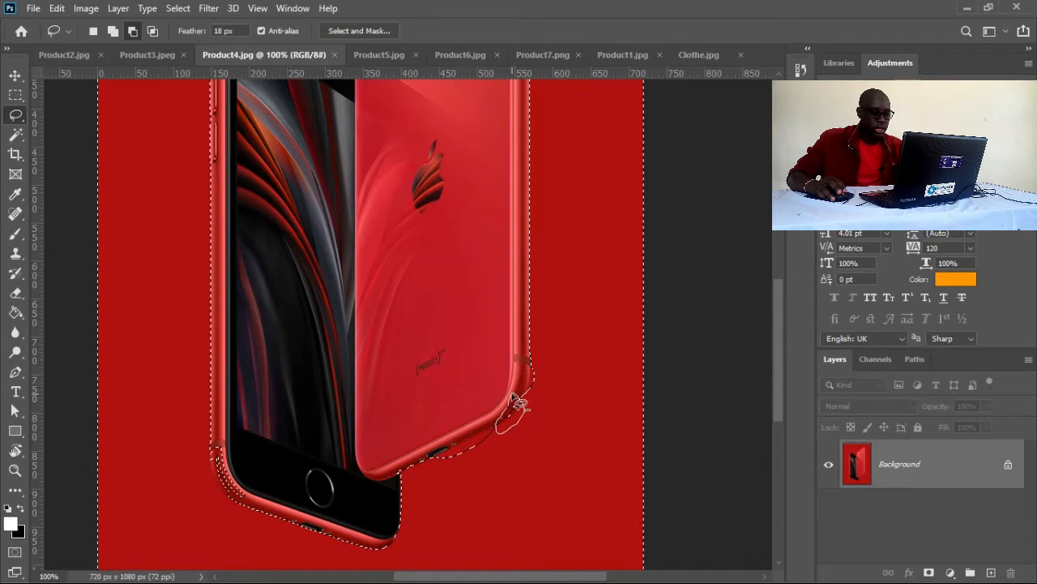
left_click_drag(519, 403, 517, 407)
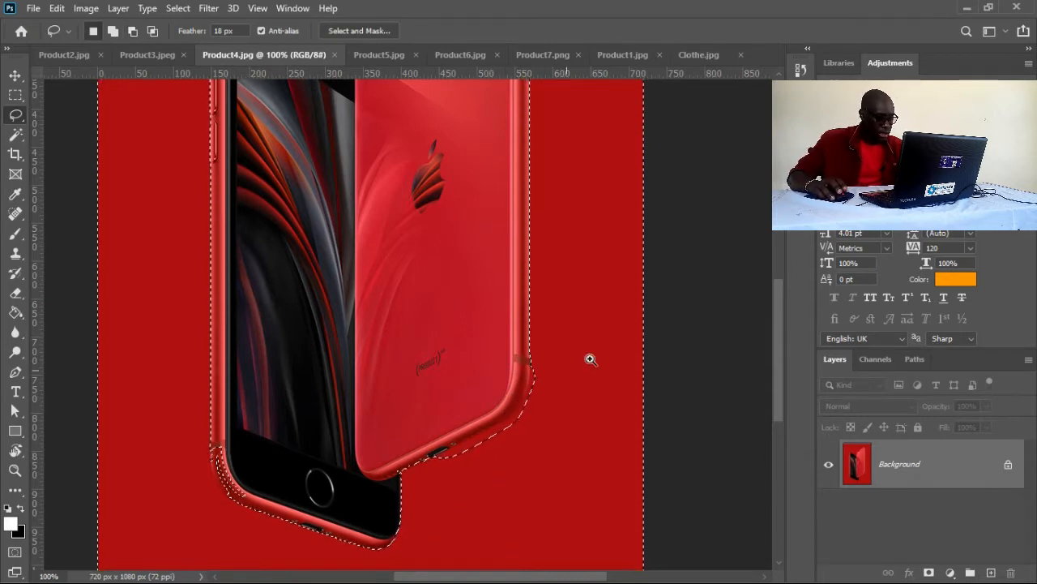
- Subtract the front phone's upper left corner from the background selection with the Lasso tool
left_click_drag(600, 345, 502, 441)
left_click_drag(550, 253, 535, 342)
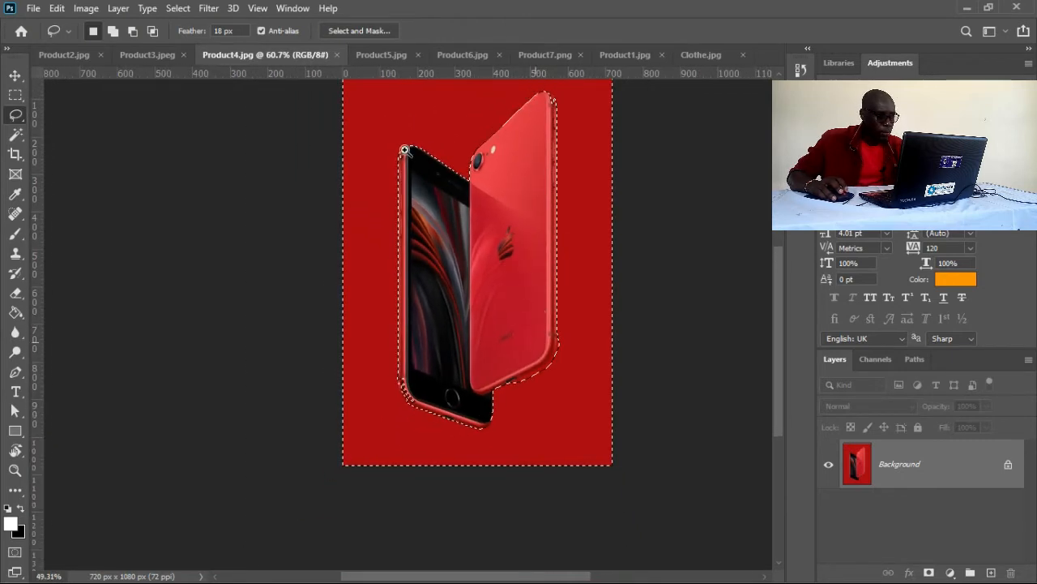
left_click_drag(404, 151, 491, 195)
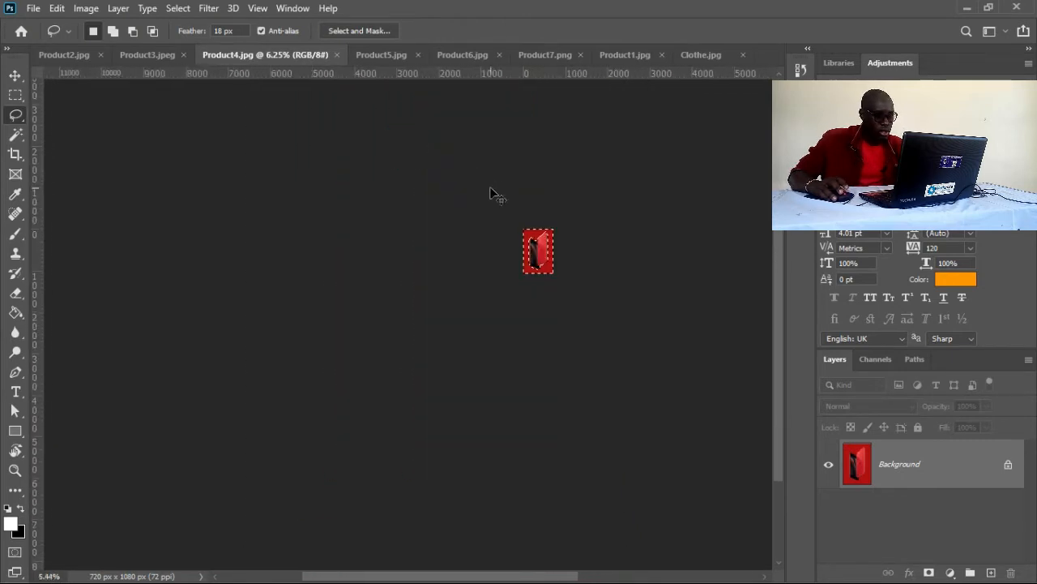
key("ctrl+0")
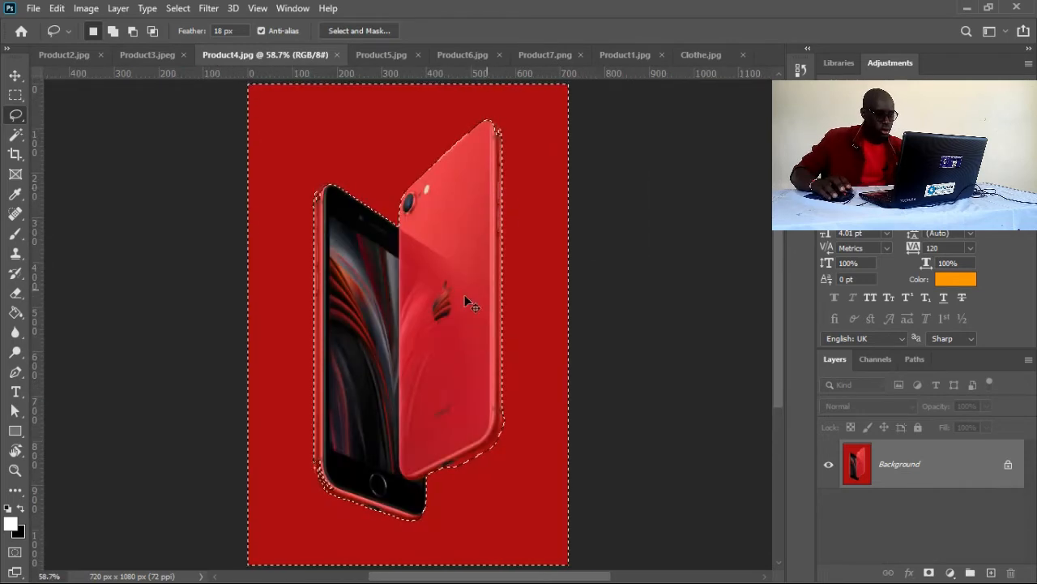
left_click_drag(317, 200, 418, 298)
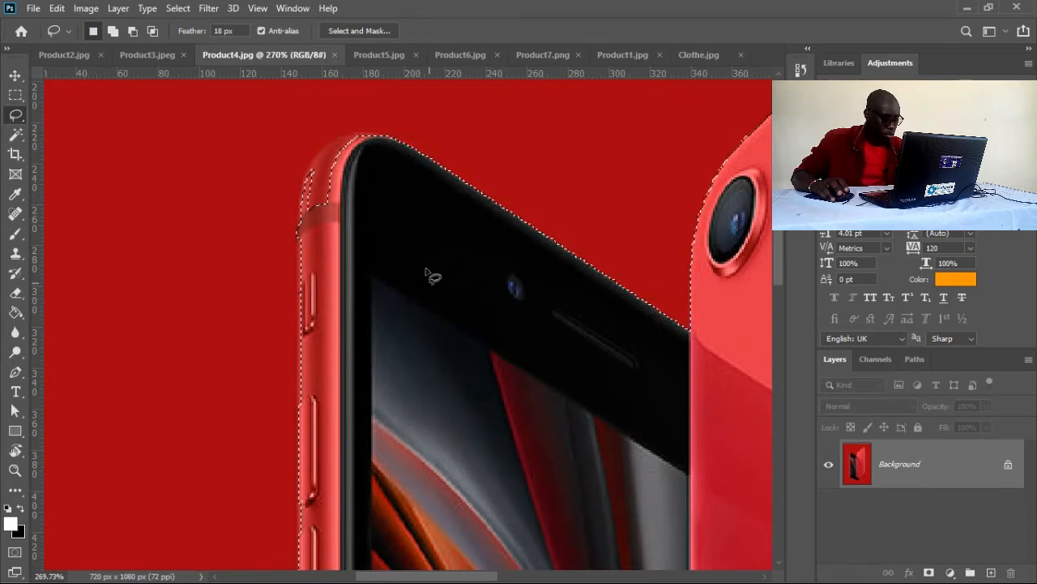
left_click_drag(361, 141, 315, 175, "alt")
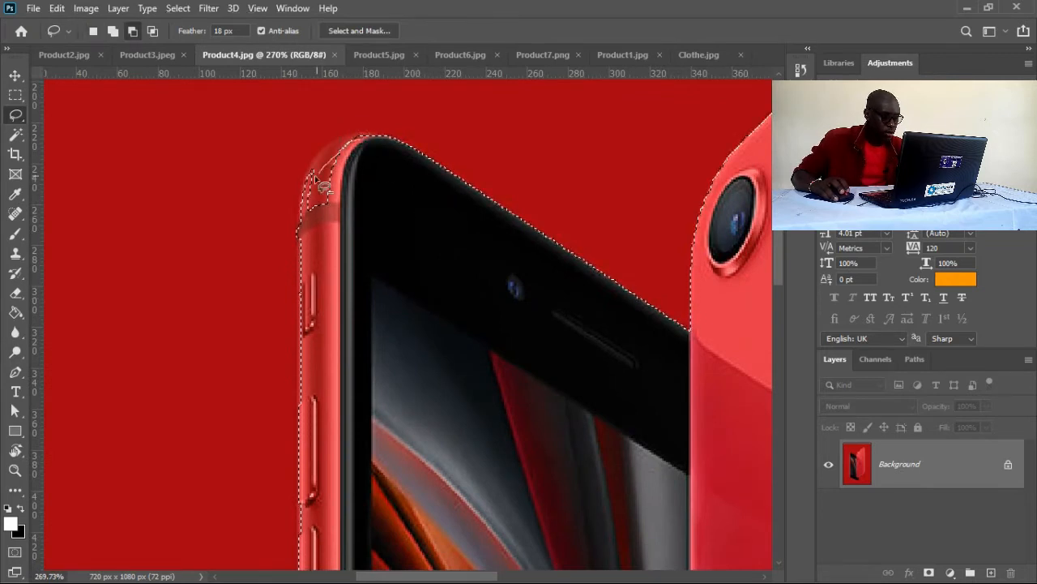
left_click_drag(335, 220, 337, 222, "alt")
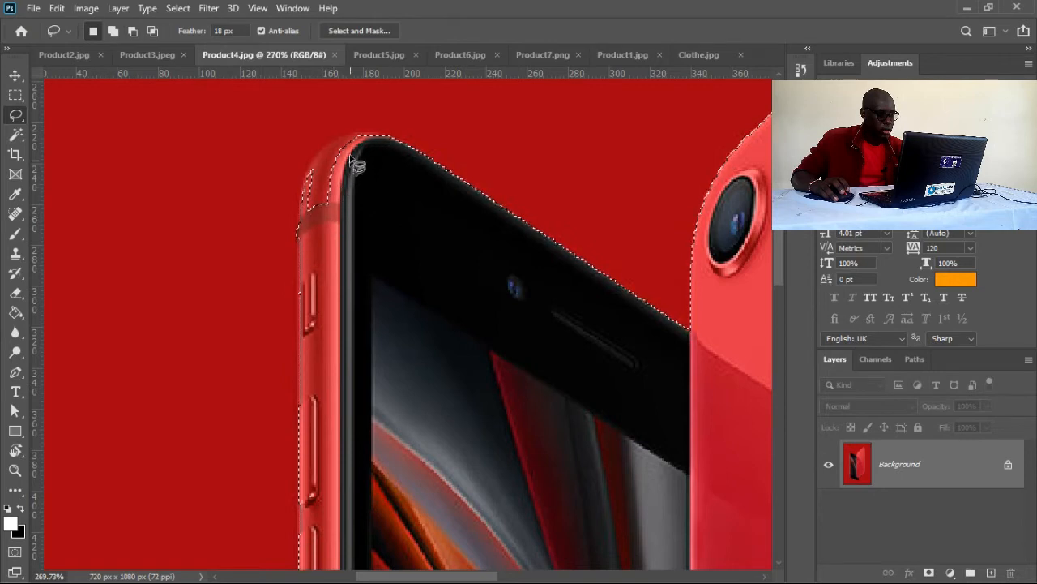
mouse_move(358, 131)
left_mouse_down("alt")
mouse_move(314, 164)
mouse_move(308, 192)
mouse_move(332, 224)
left_mouse_up("alt")
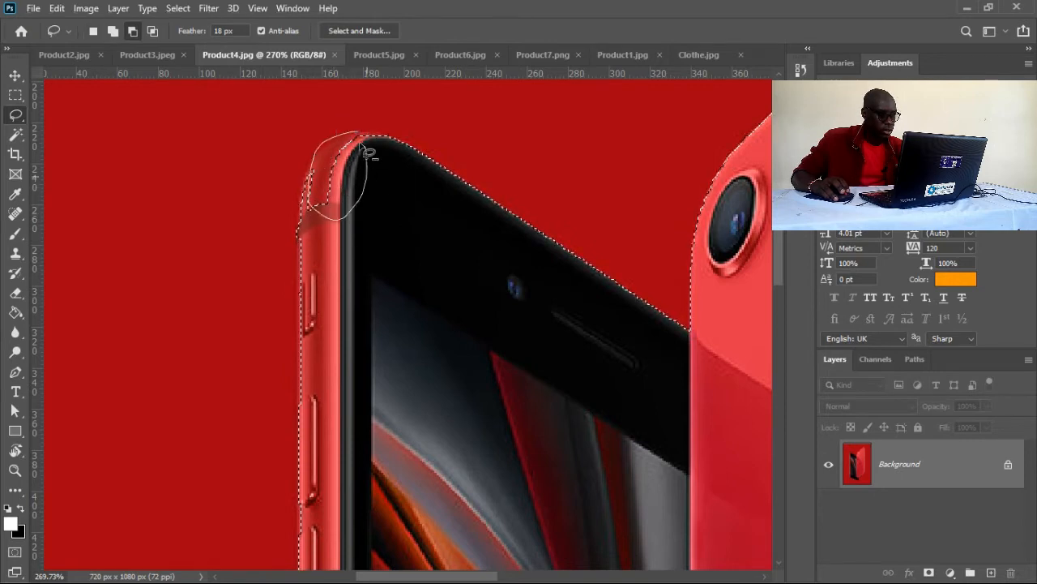
left_click_drag(323, 189, 325, 194, "alt")
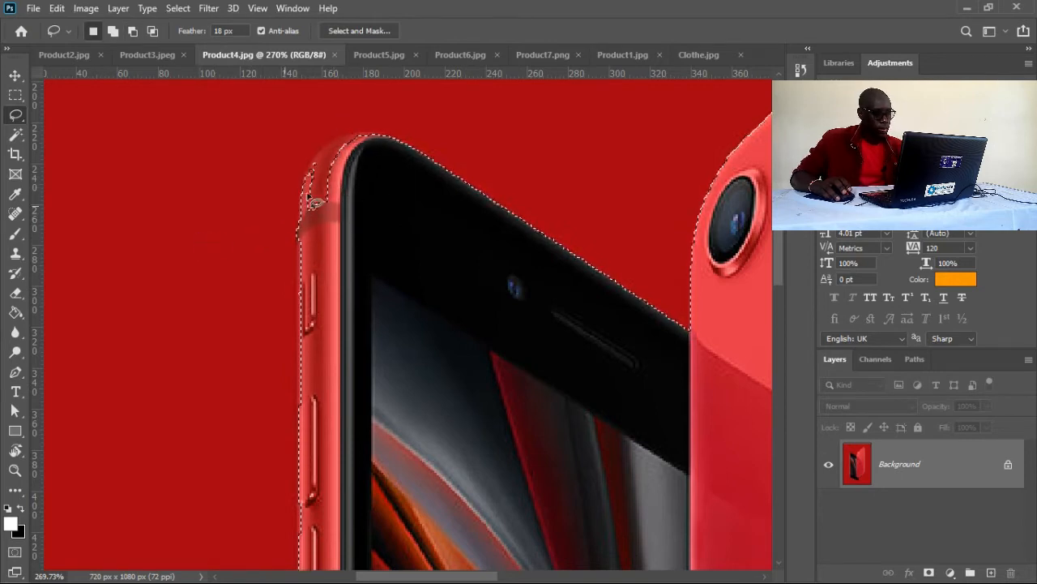
mouse_move(349, 124)
left_mouse_down("alt")
mouse_move(290, 168)
mouse_move(321, 211)
mouse_move(371, 197)
mouse_move(365, 139)
mouse_move(340, 128)
left_mouse_up("alt")
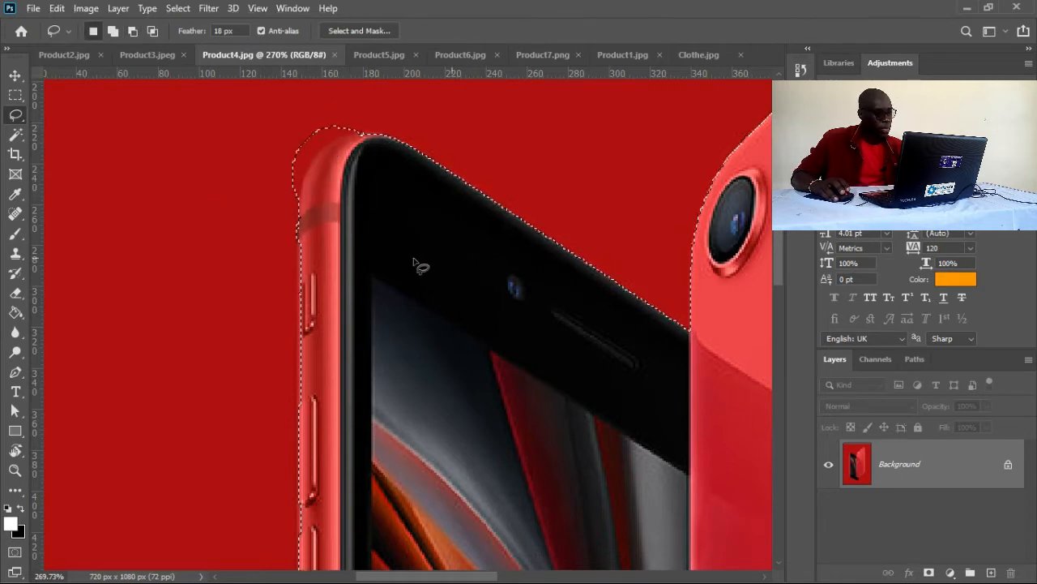
- Subtract the back phone's upper right corner and the front phone's lower left corner from the background selection
key("ctrl+0")
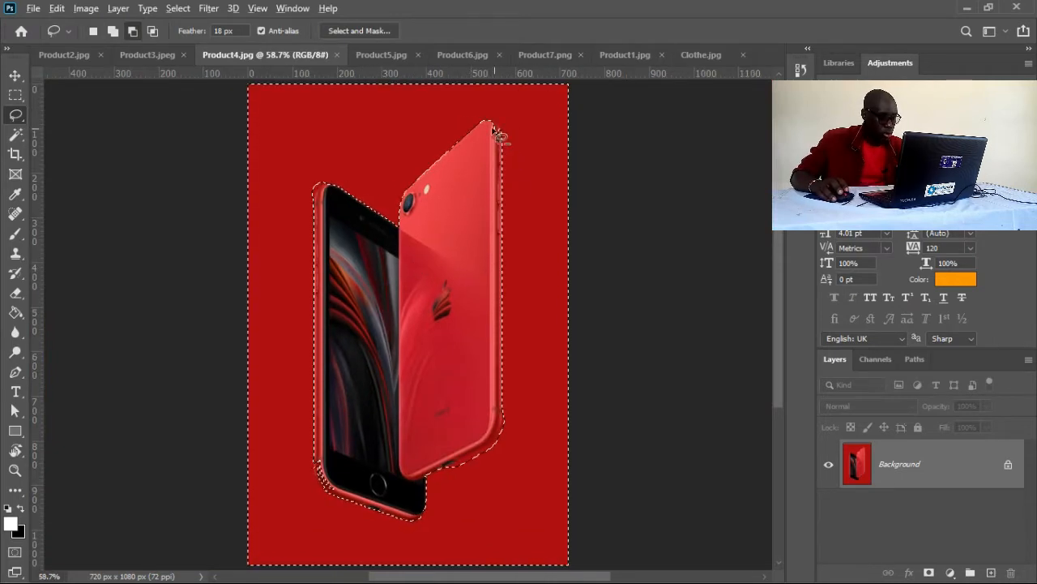
mouse_move(493, 127)
left_mouse_down("alt")
mouse_move(484, 112)
mouse_move(483, 130)
mouse_move(493, 130)
left_mouse_up("alt")
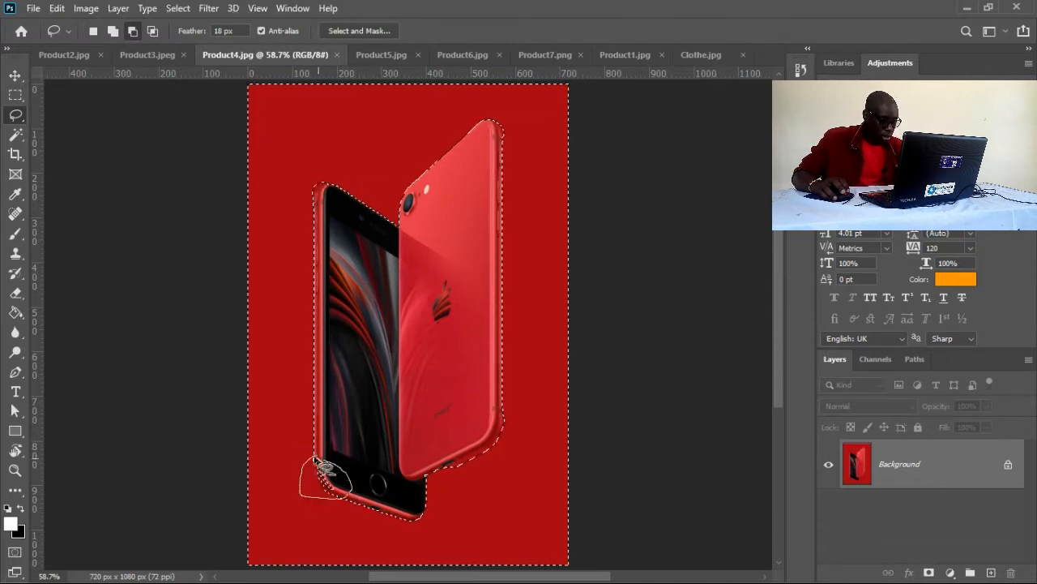
left_click_drag(240, 472, 239, 473, "alt")
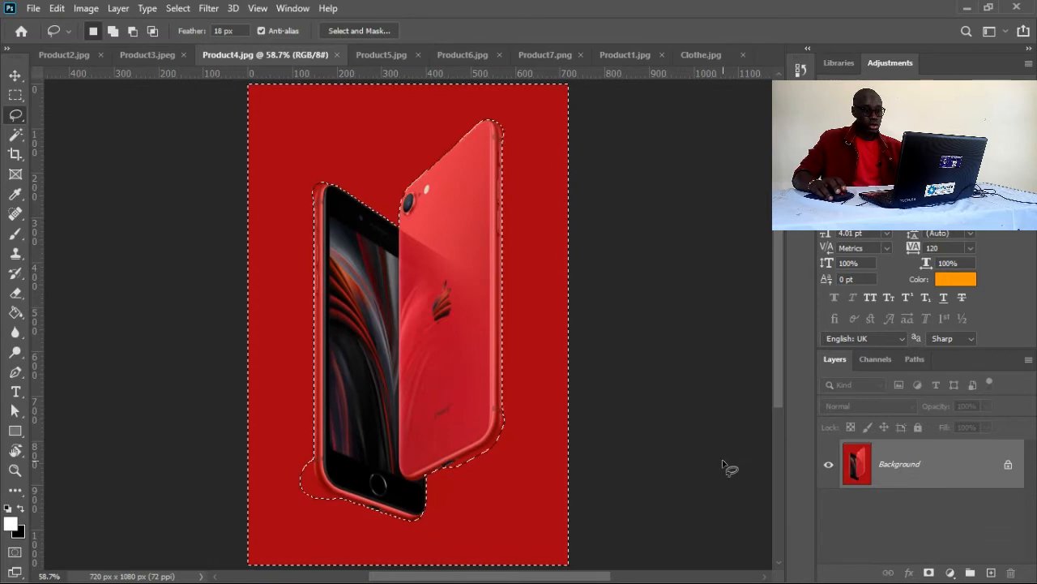
- Unlock the Background layer and delete the selected red backdrop around the phones
left_click(1009, 468)
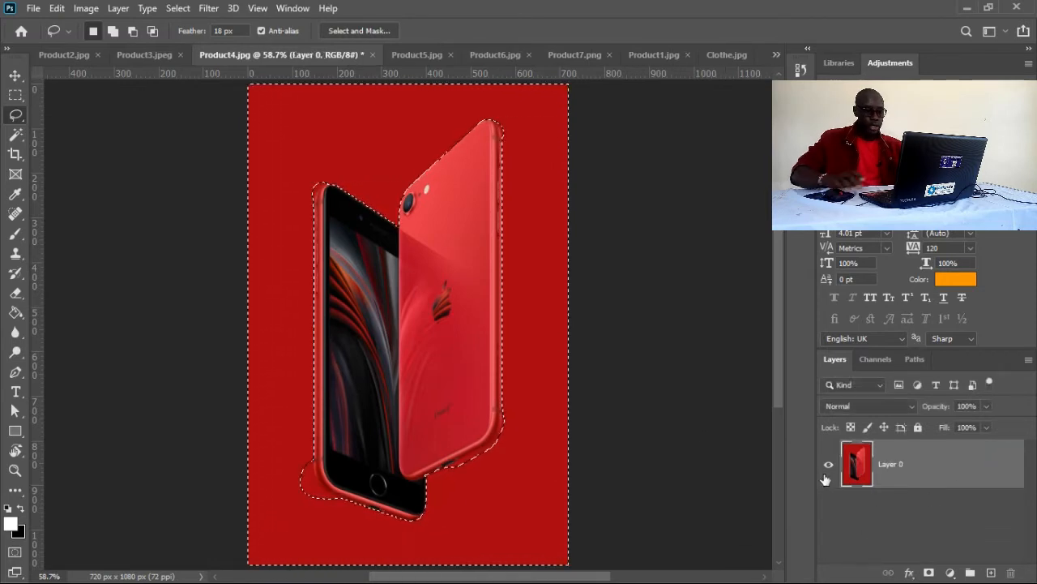
key("Delete")
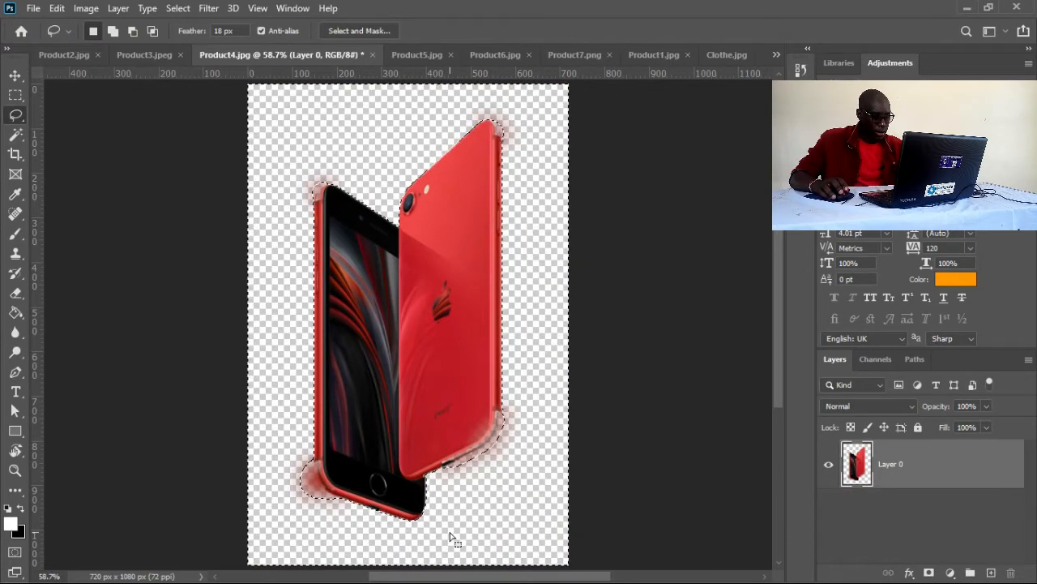
key("shift")
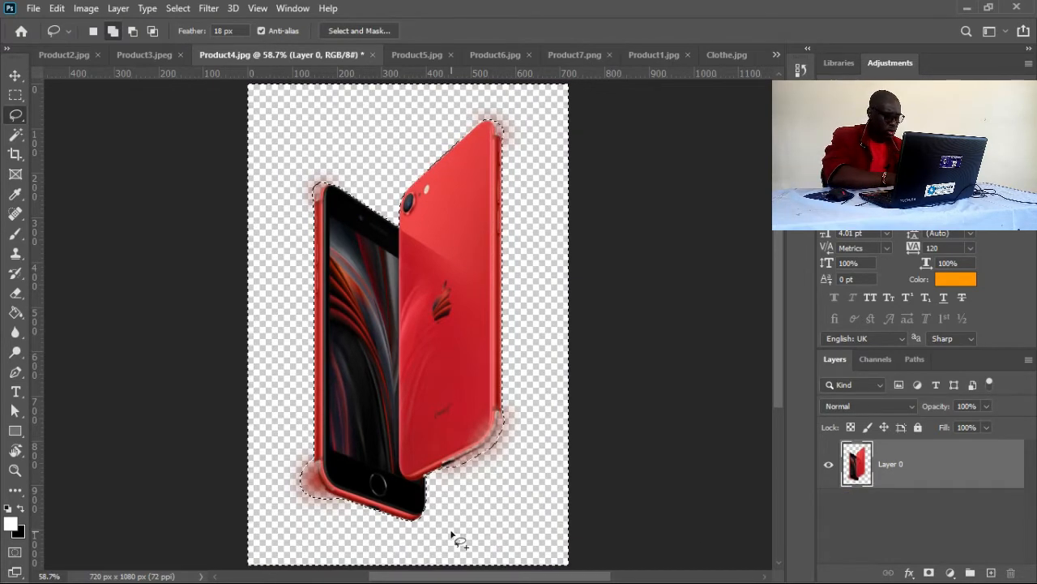
key("z")
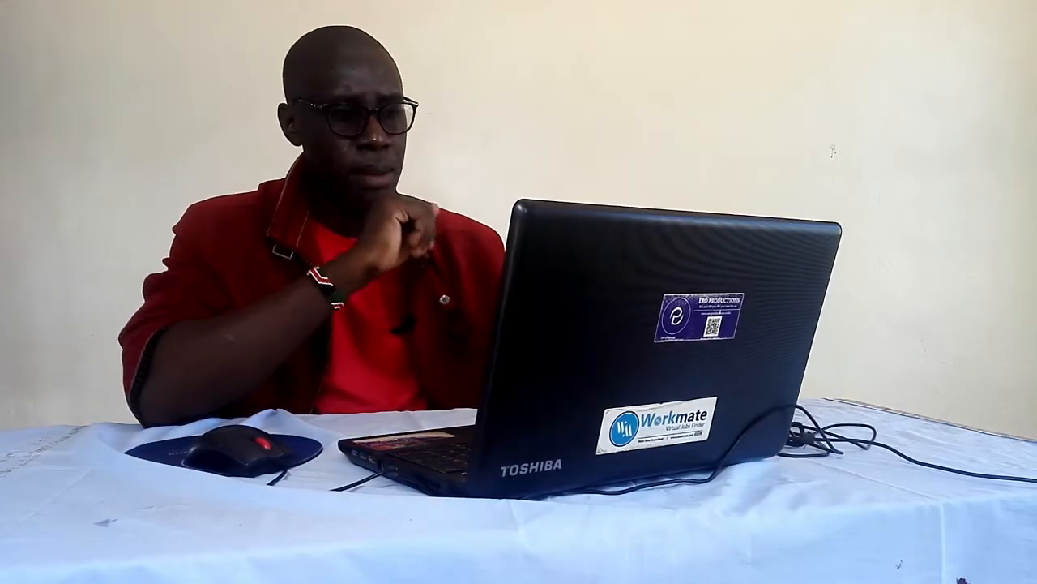
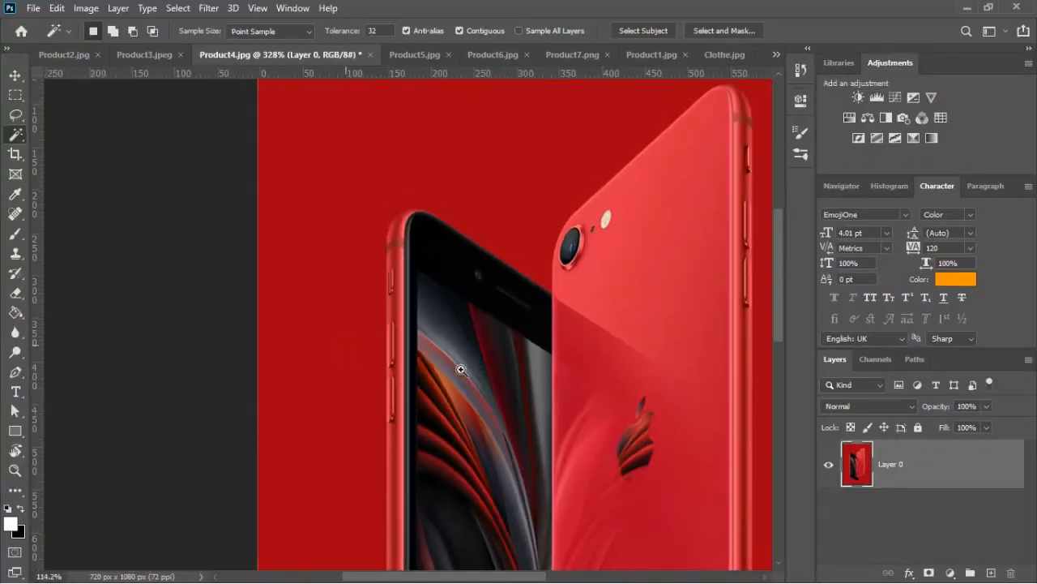
- Trace the front phone's left side and bottom edge with the Pen tool, ending where it meets the back phone
key("p")
left_click_drag(461, 364, 436, 276)
left_click(355, 392)
left_click_drag(452, 417, 446, 213)
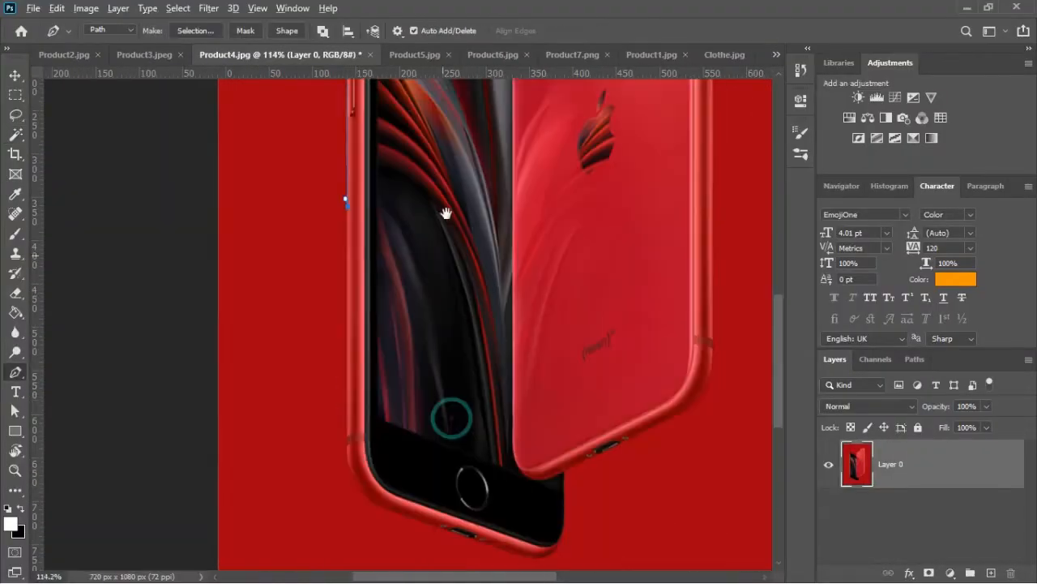
left_click(349, 425)
left_click_drag(393, 489, 422, 488)
left_click(532, 538)
left_click(564, 511)
left_click(564, 451)
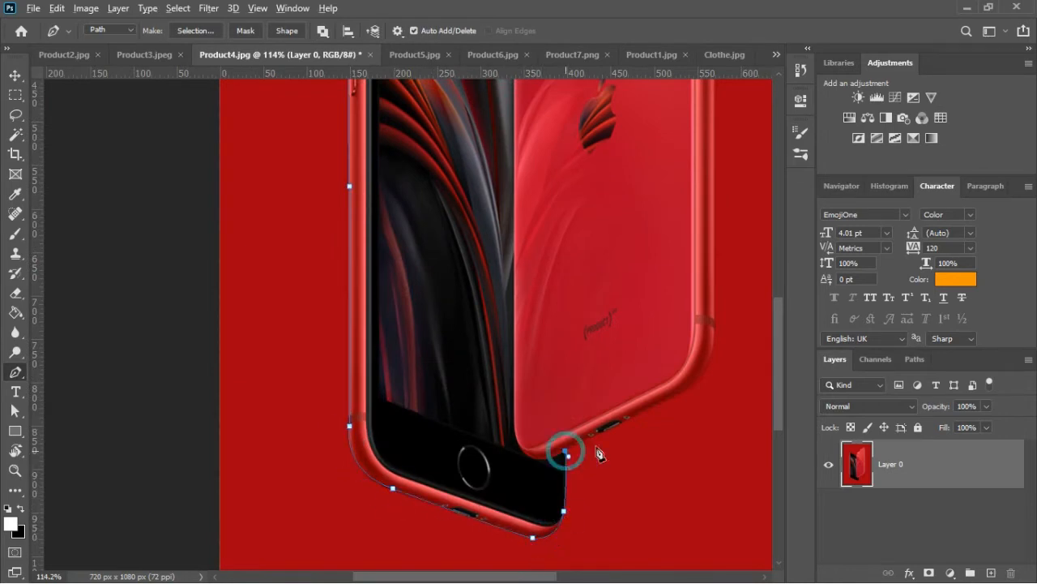
- Continue the path around the red back phone and along the front phone's top edge, closing it at the starting point
left_click(689, 388)
left_click_drag(715, 325, 716, 371)
mouse_move(632, 337)
left_mouse_down()
mouse_move(624, 351)
mouse_move(479, 382)
left_mouse_up()
left_click(486, 137)
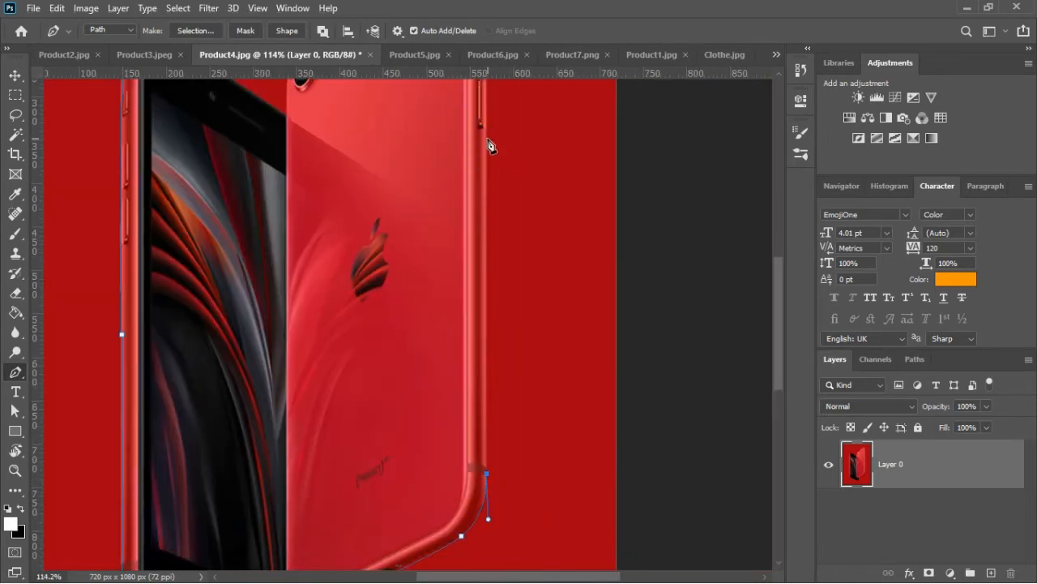
left_click_drag(485, 140, 508, 433)
left_click_drag(504, 222, 498, 203)
left_click(504, 221, "alt")
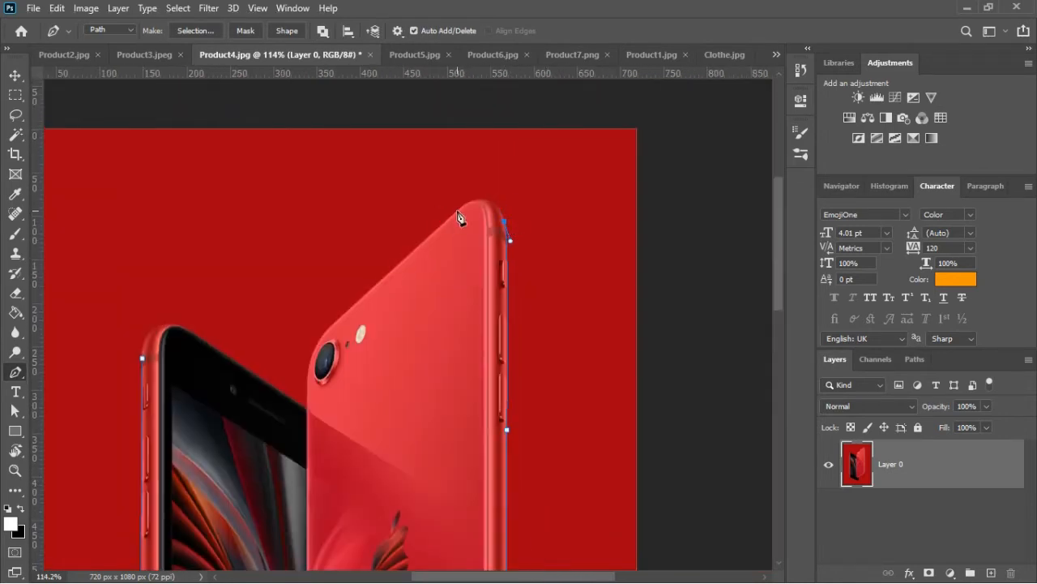
left_click(302, 405)
left_click(144, 357)
- Convert the closed path around the phones to a selection and copy the selected area to a new layer
right_click(144, 357)
left_click(208, 305)
key("Return")
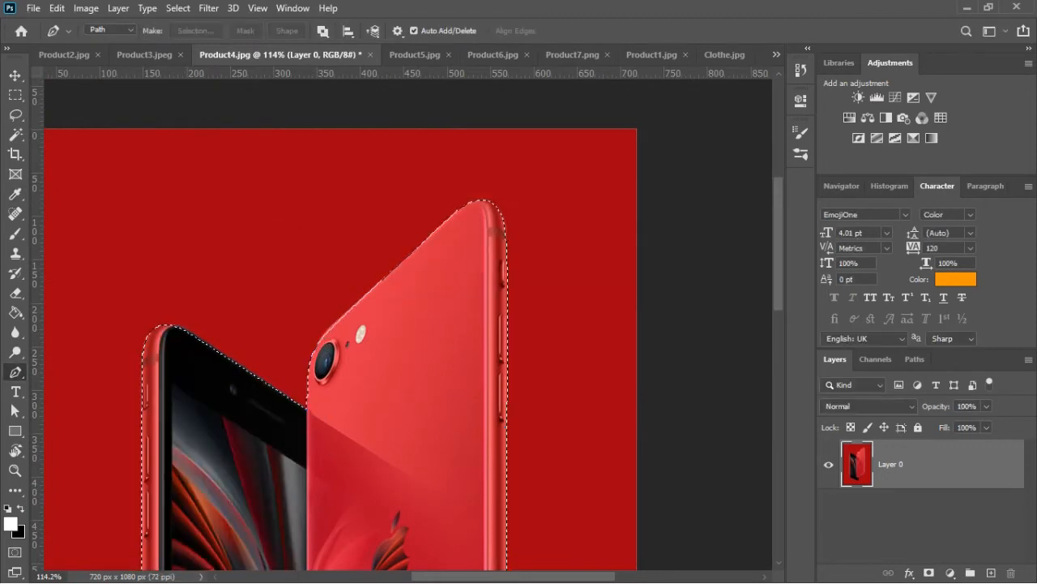
key("ctrl+j")
key("ctrl+0")
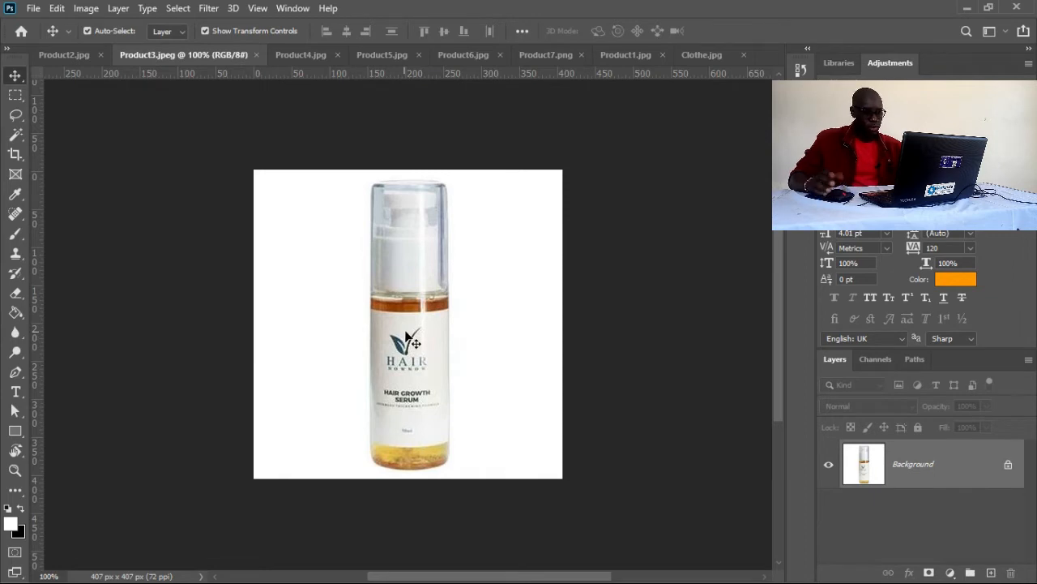
- Try to select the white background around the serum bottle in Product3.jpeg with the Magic Wand
key("w")
left_click(318, 301)
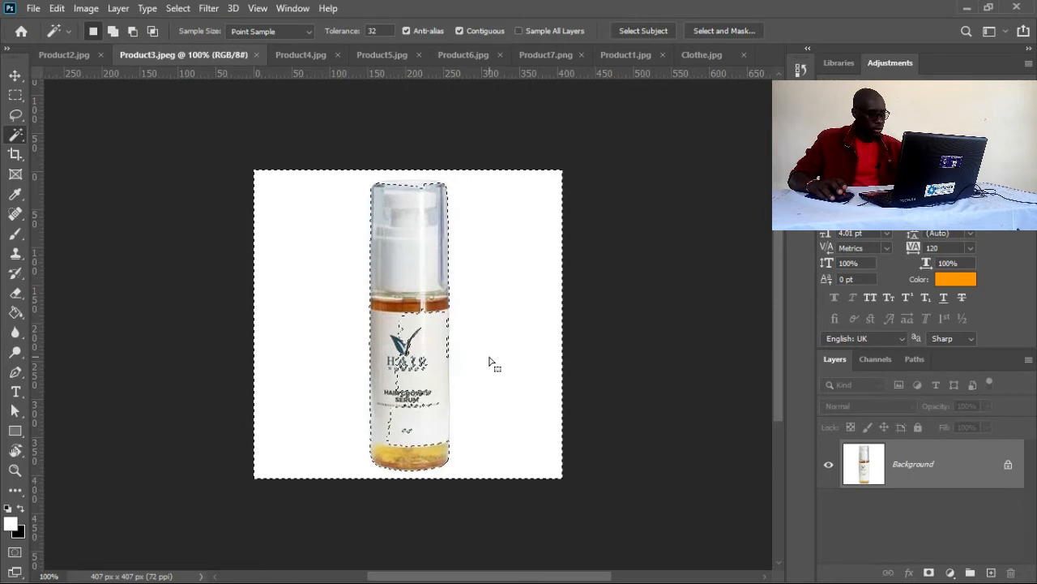
key("ctrl+d")
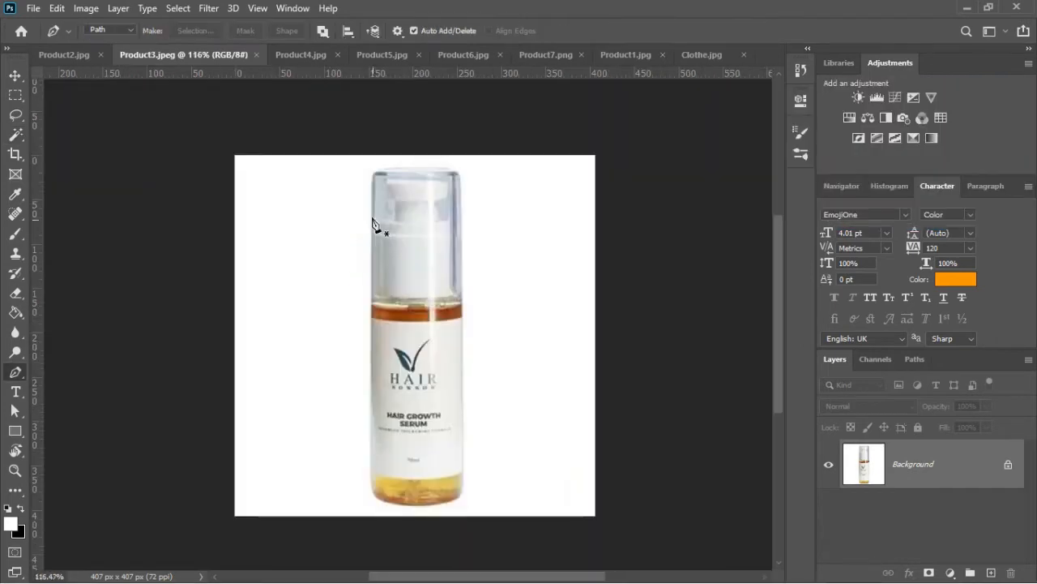
- Trace the serum bottle's base, right side and upper right cap corner with the Pen tool
left_click(373, 493)
left_click(461, 493)
left_click(460, 188)
left_click_drag(459, 177, 454, 175)
left_click(449, 166)
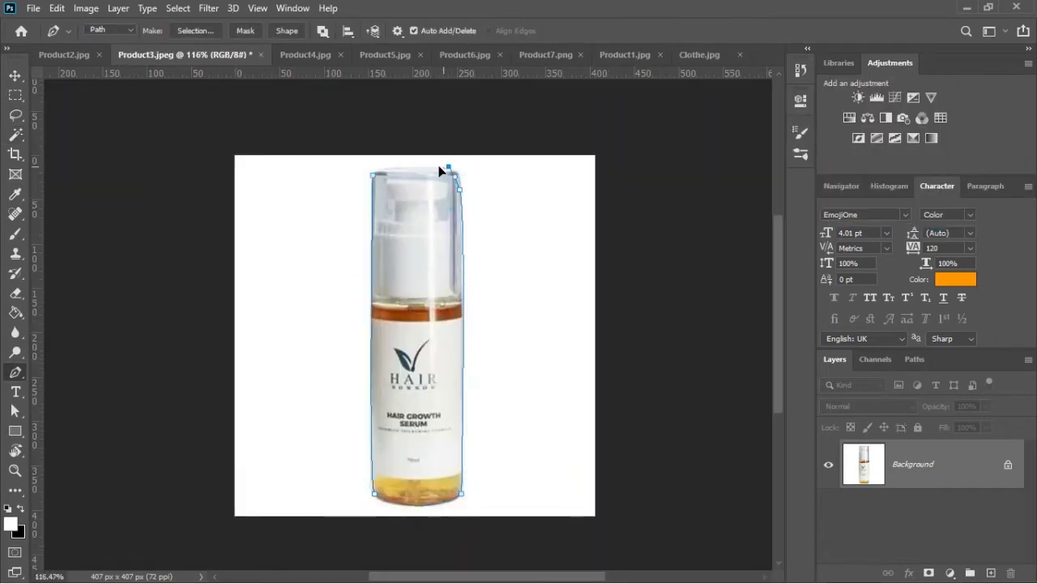
- Copy the serum bottle to a new layer using a selection made from the path, and hide the Background layer
right_click(378, 173)
left_click(417, 259)
key("ctrl+j")
left_click(828, 501)
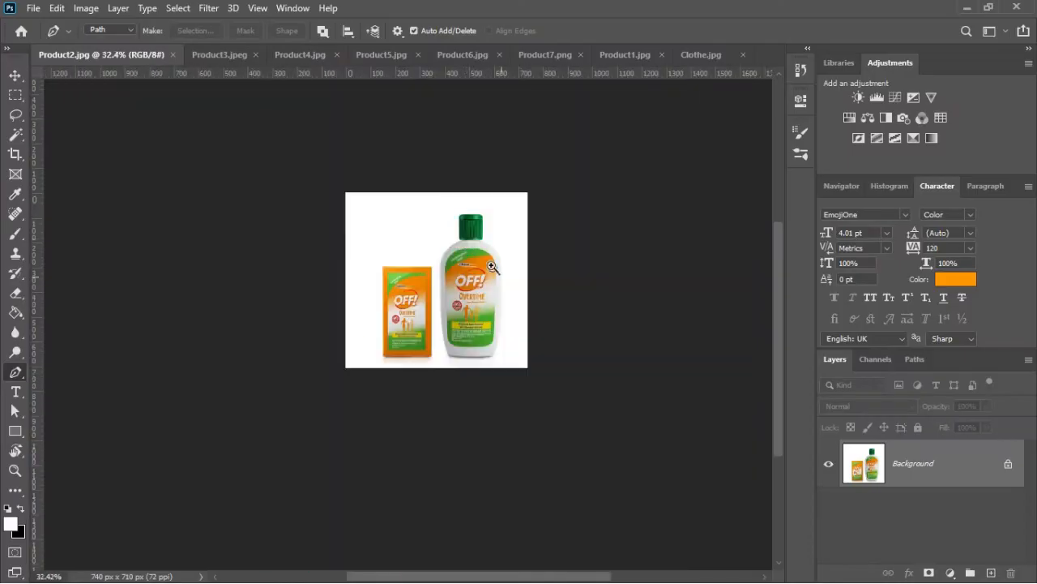
- Trace the OFF! lotion bottle's left side in Product2.jpg with the Pen tool, from the neck down to the base
scroll(364, 232, "up", 5)
left_click(215, 273)
scroll(227, 519, "down", 5)
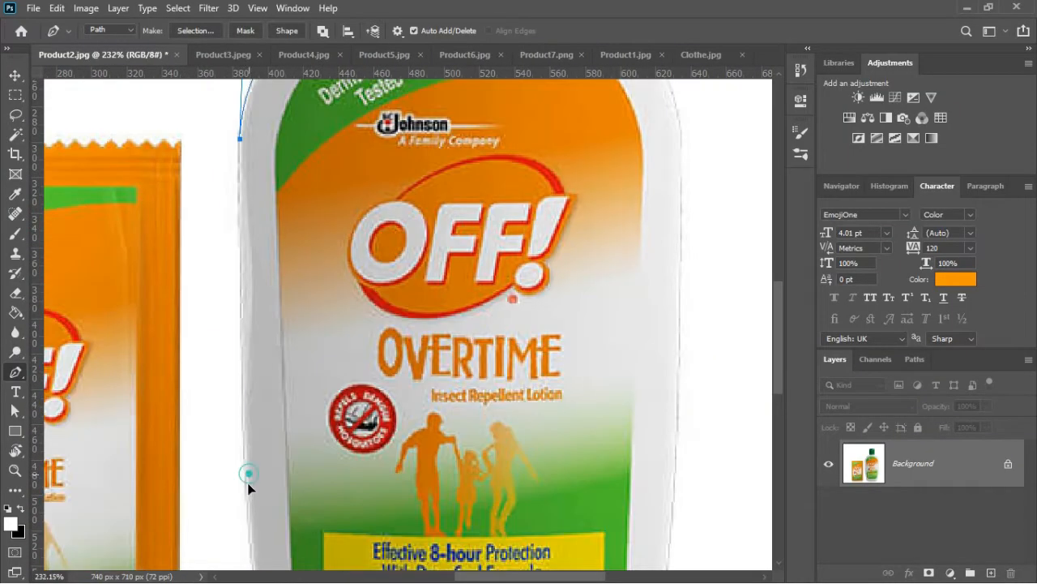
left_click_drag(239, 500, 259, 535)
scroll(273, 428, "down", 5)
left_click(292, 475)
- Continue the Pen tool path around the OFF! lotion bottle's base and up its right side to the shoulder
left_click_drag(611, 475, 674, 454)
left_click(611, 475, "alt")
left_click_drag(611, 475, 343, 514)
left_click_drag(398, 206, 394, 83)
left_click(398, 224, "alt")
left_click_drag(398, 225, 394, 504)
left_click_drag(398, 201, 396, 174)
left_click(398, 201, "alt")
left_click_drag(398, 201, 503, 454)
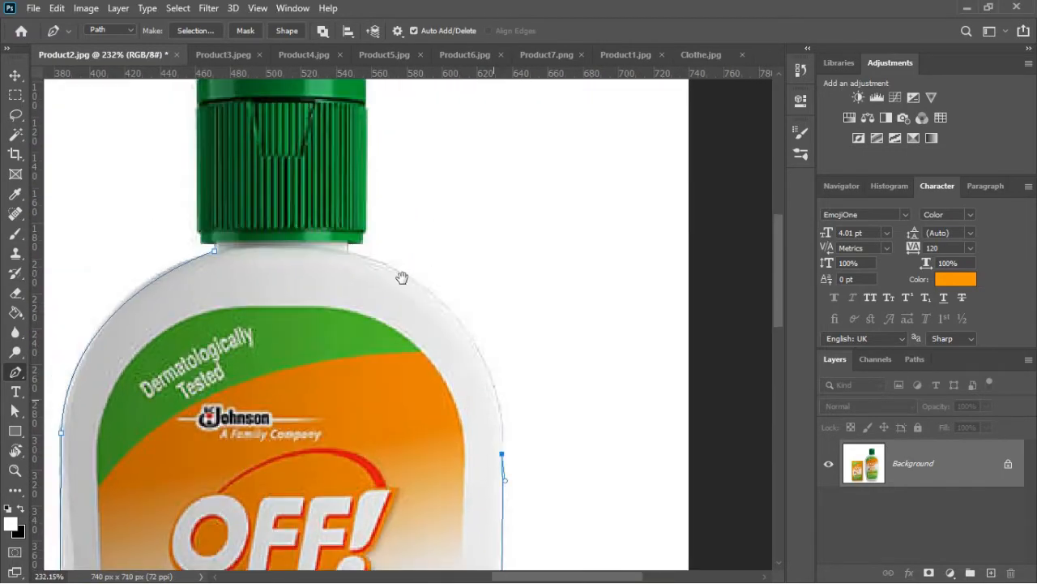
- Trace the OFF! bottle's right shoulder, neck and green cap, and copy the bottle to a new layer using a selection from the path
left_click_drag(401, 278, 367, 238)
left_click_drag(372, 233, 269, 176)
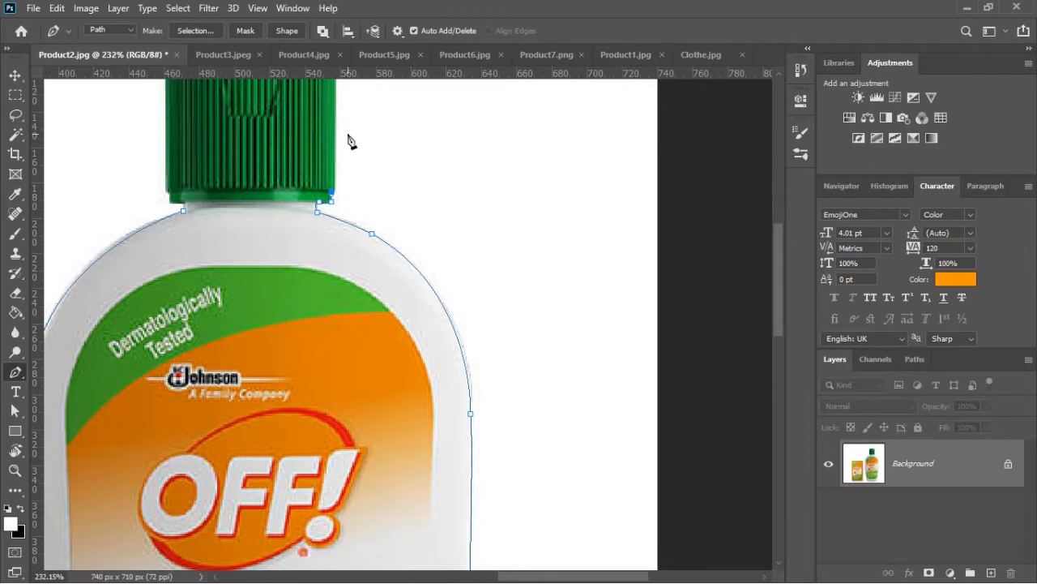
scroll(350, 142, "up", 3)
left_click(336, 240)
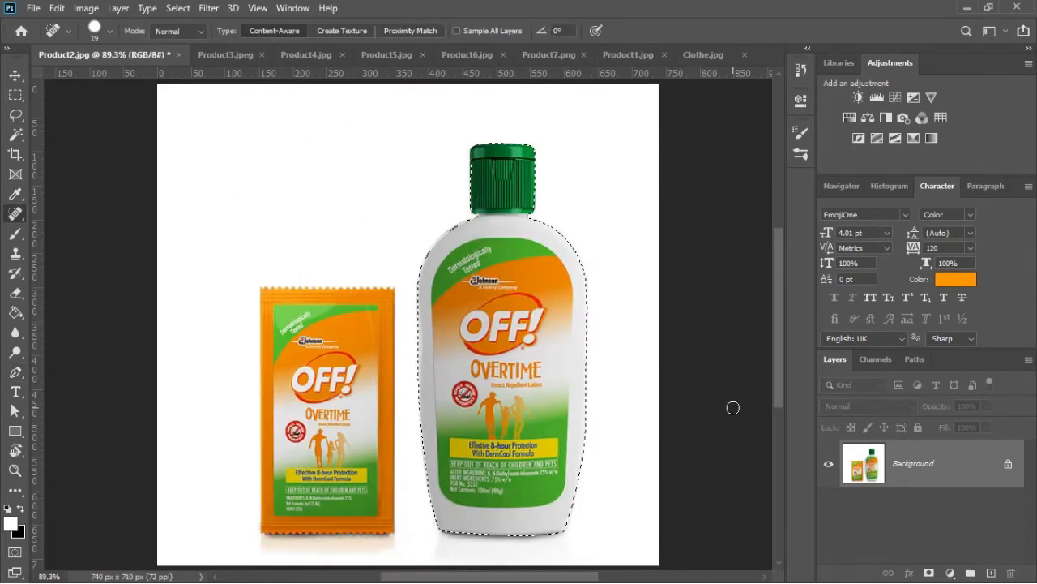
key("ctrl+j")
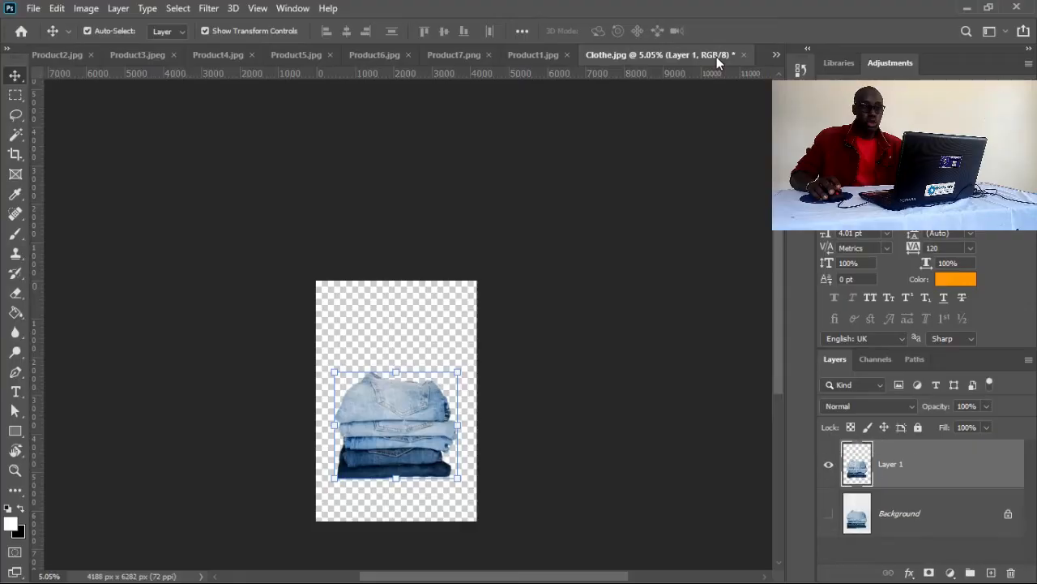
- Create a new 1280 x 720 px, 300 ppi RGB document named "Product examples" with a white background
right_click(716, 57)
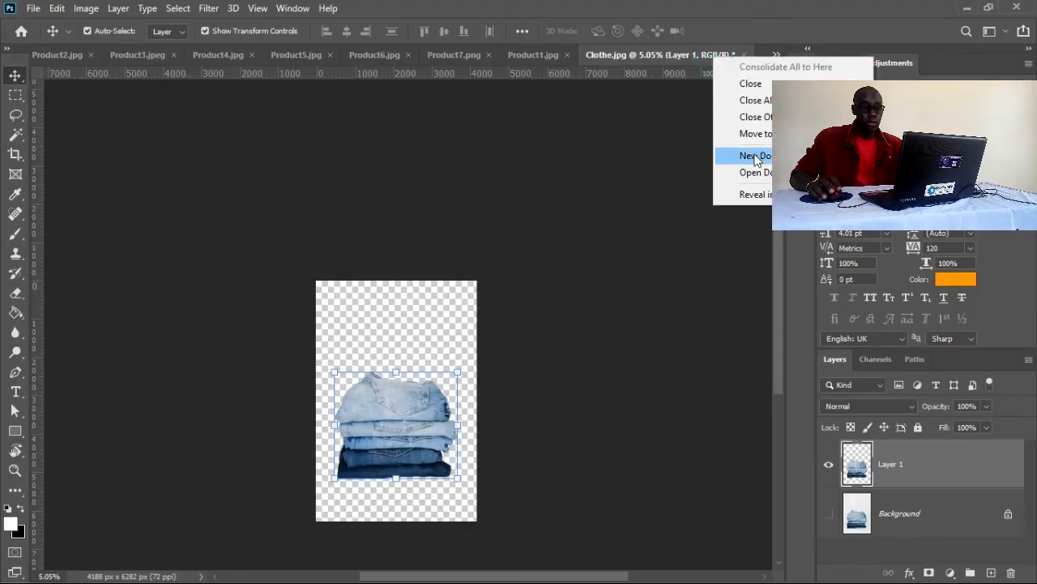
left_click(755, 156)
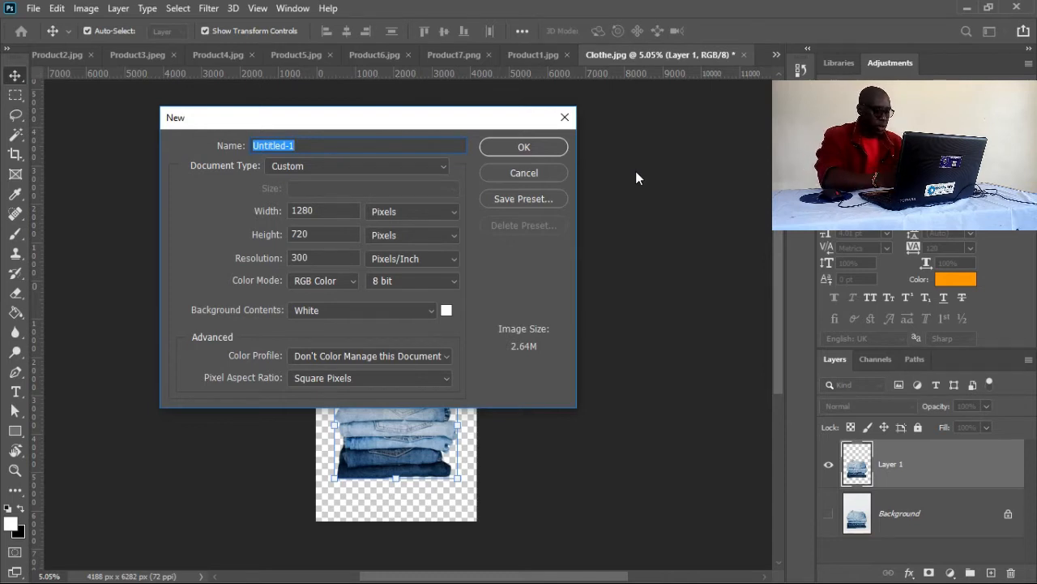
type("Product ")
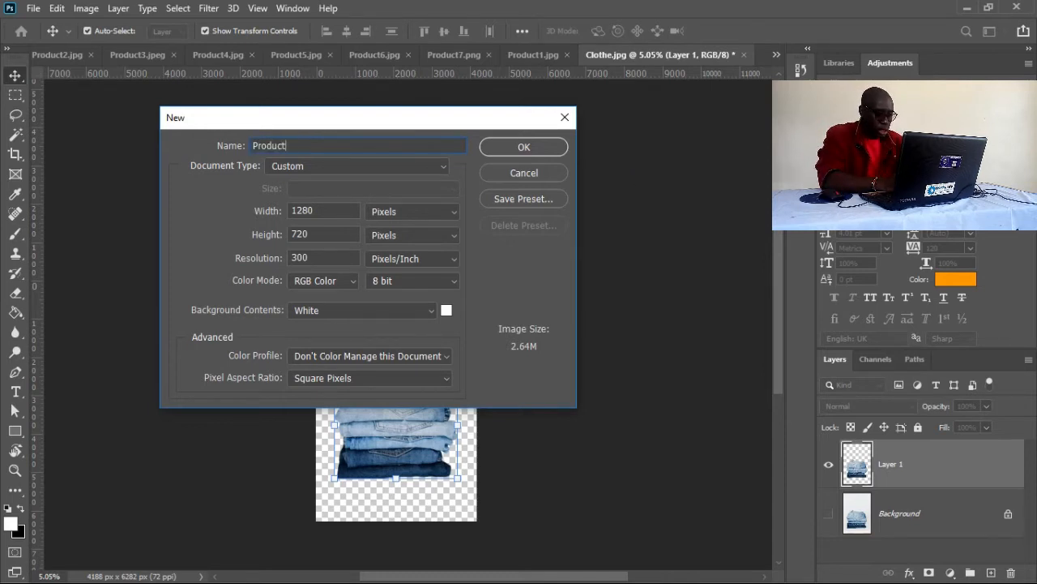
type("examples")
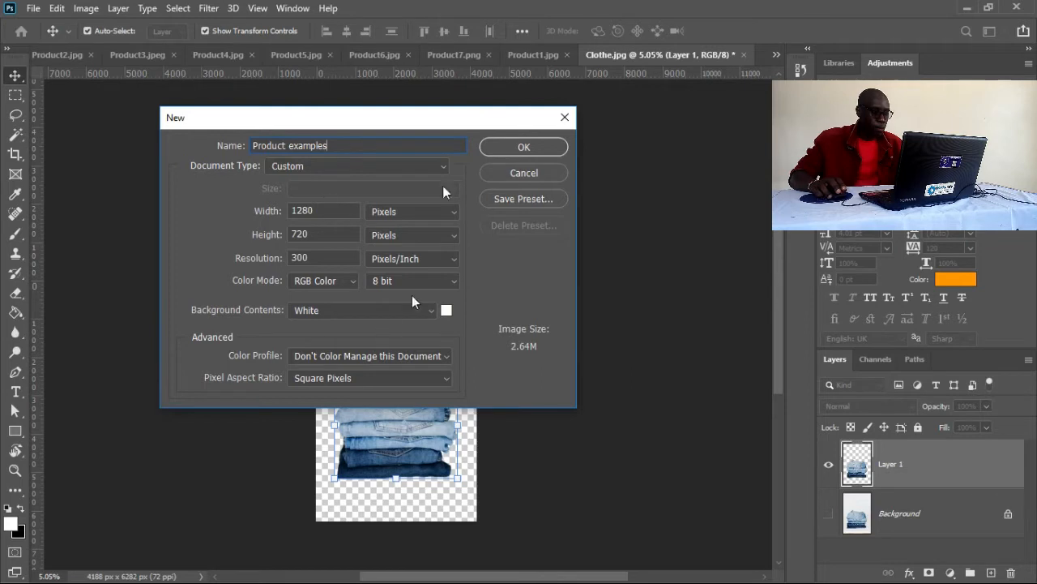
left_click(502, 151)
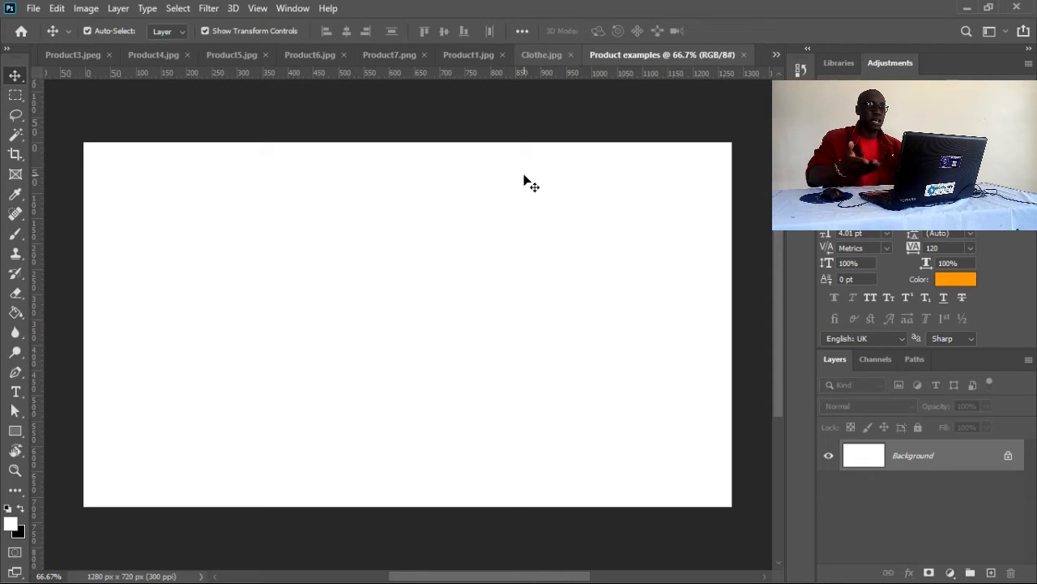
- Copy the cut-out jeans stack from Clothe.jpg into the Product examples document
left_click(547, 60)
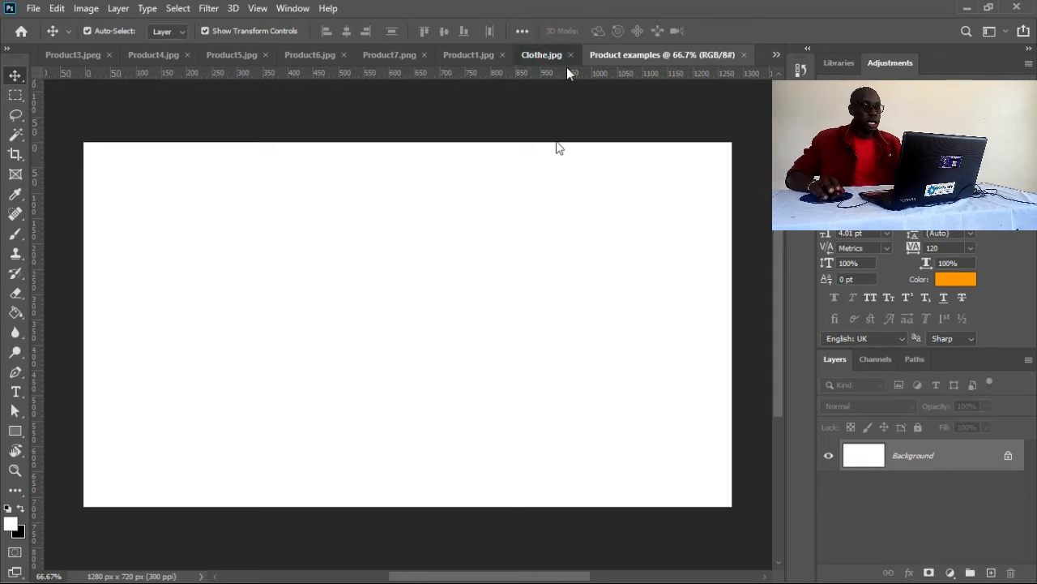
left_click(389, 417)
left_click_drag(610, 282, 442, 301)
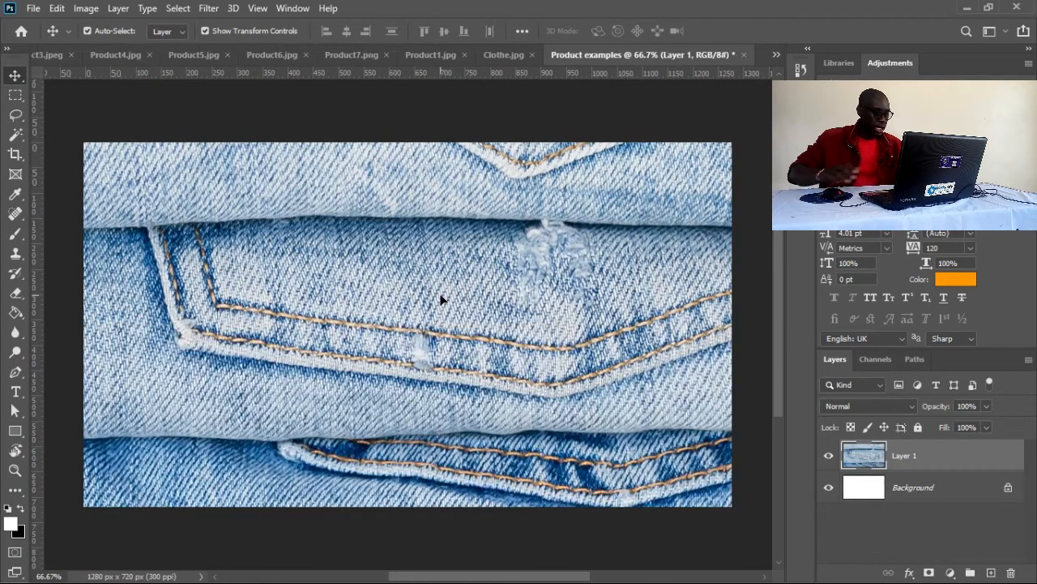
- Scale the jeans stack down so that it fits well inside the Product examples canvas
key("ctrl+minus")
key("ctrl+minus")
key("ctrl+minus")
key("ctrl+minus")
key("ctrl+minus")
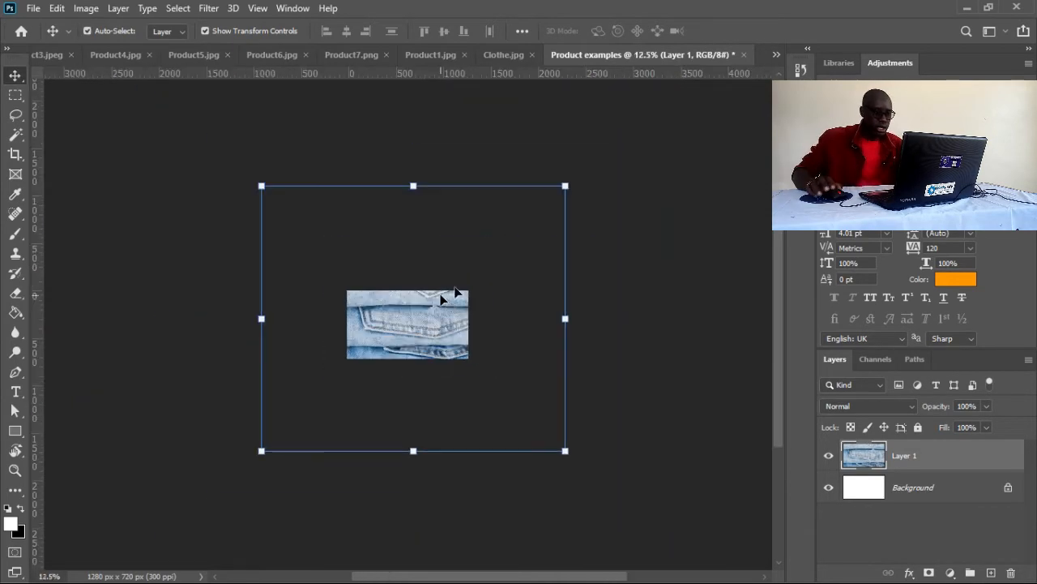
left_click(565, 186)
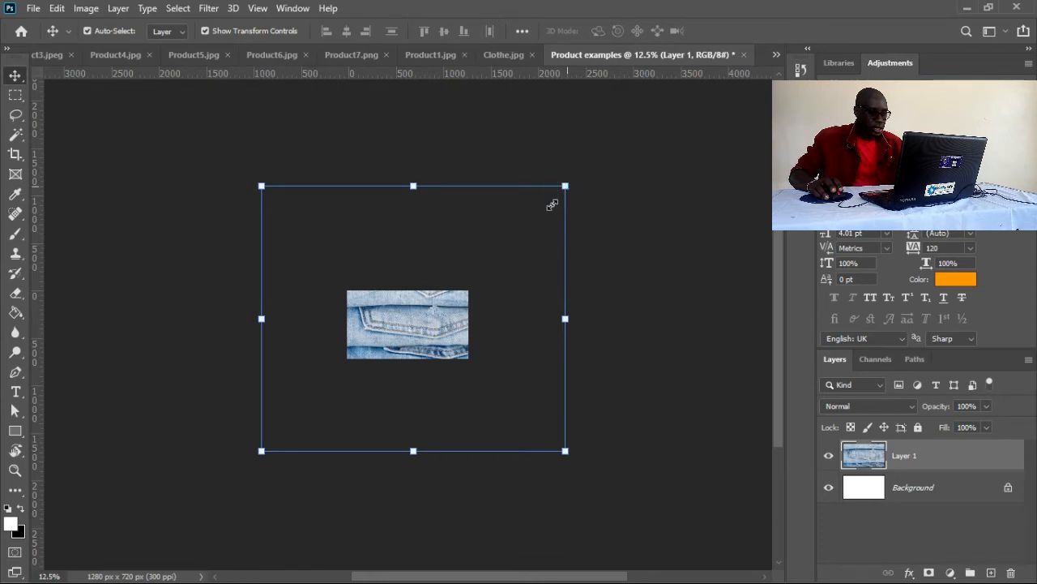
left_click_drag(522, 223, 500, 240)
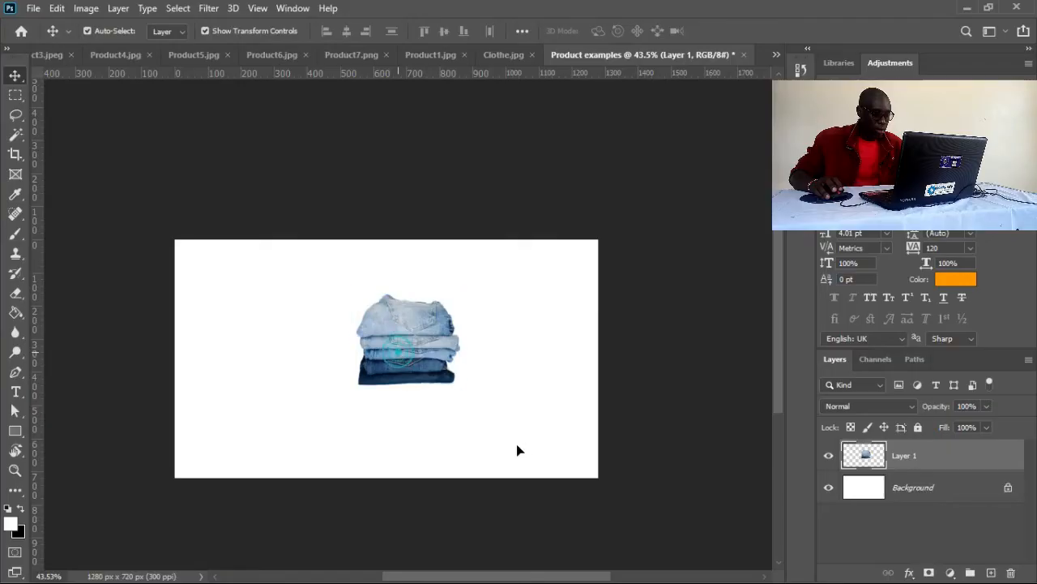
- Move the jeans stack toward the canvas's lower right, and close Clothe.jpg without saving its changes
left_click_drag(516, 450, 454, 401)
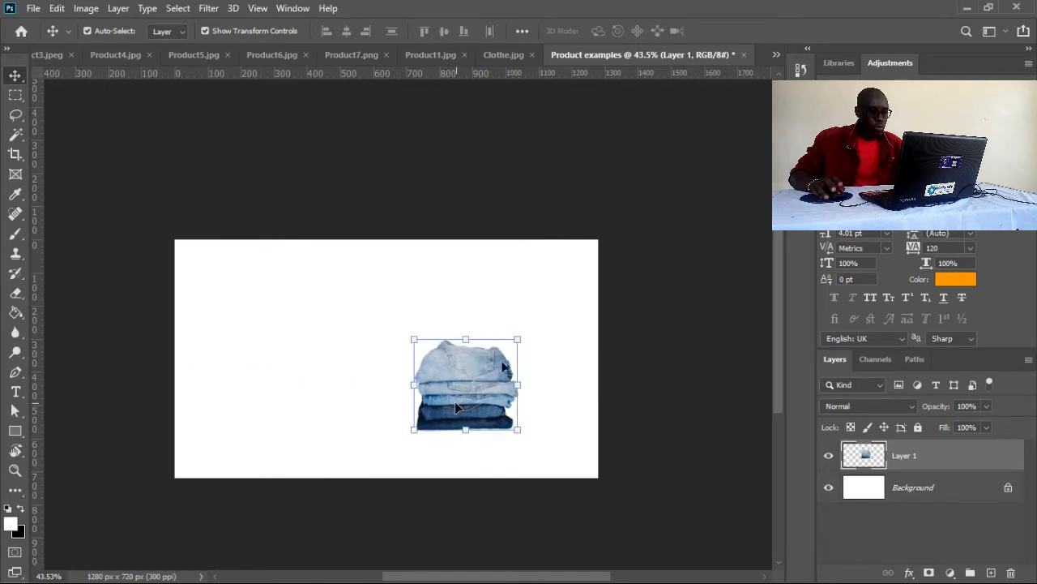
left_click(532, 56)
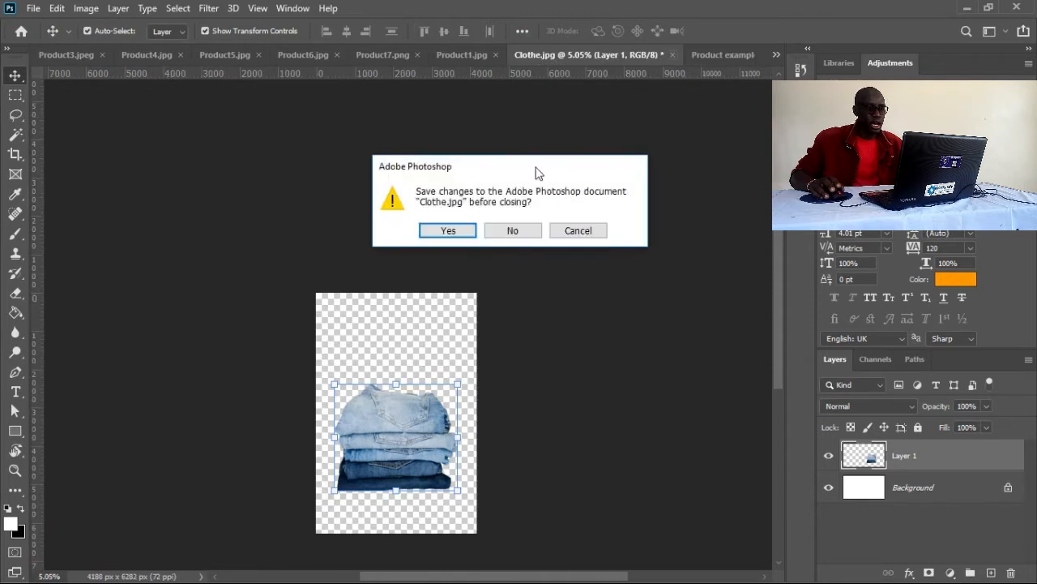
left_click(513, 231)
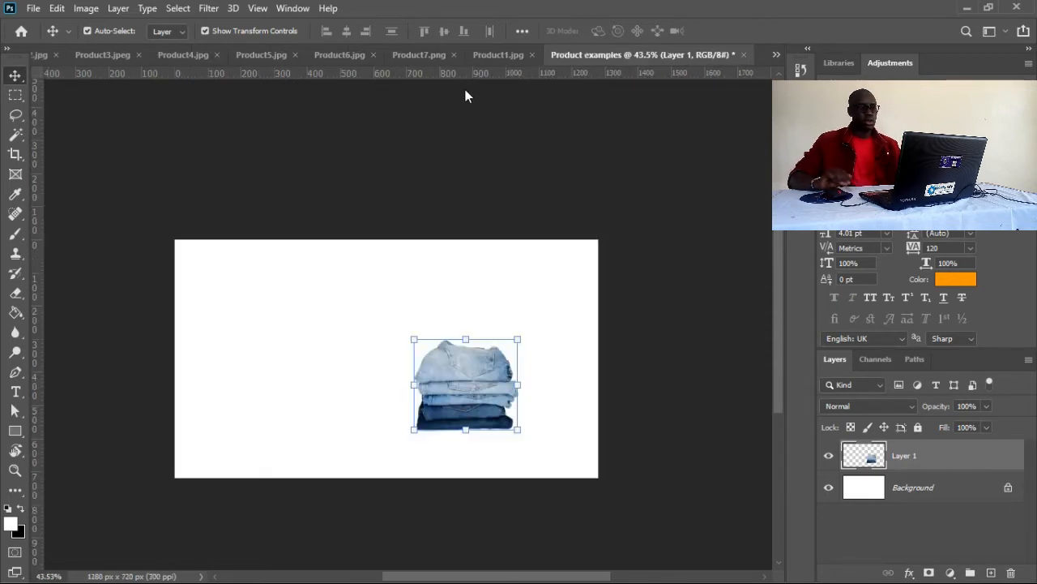
- Copy the cut-out red watch from Product7.png to the left half of the Product examples canvas and scale it to about 57%
left_click(499, 57)
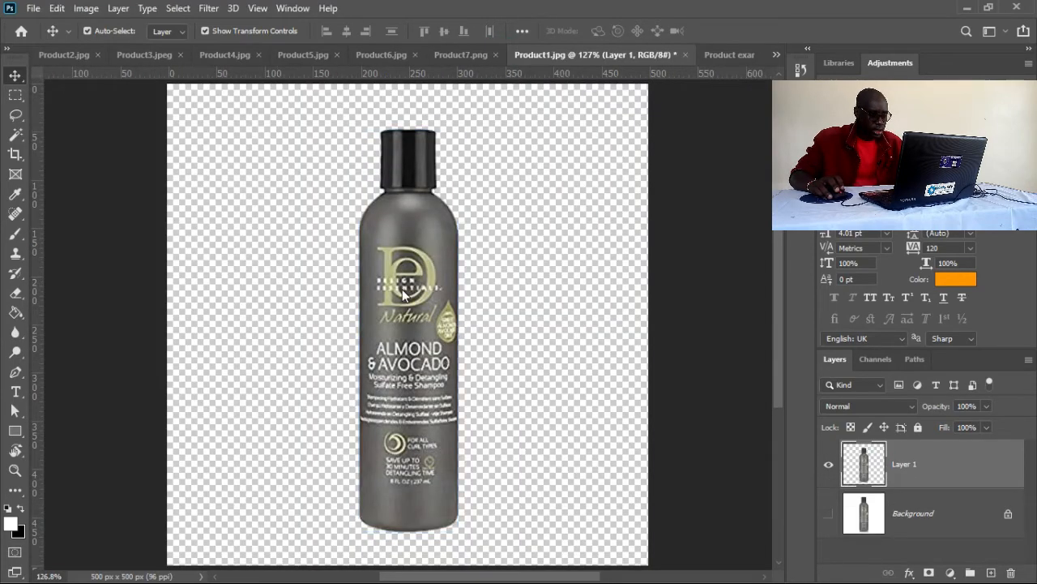
key("ctrl+shift+Tab")
left_click(604, 55)
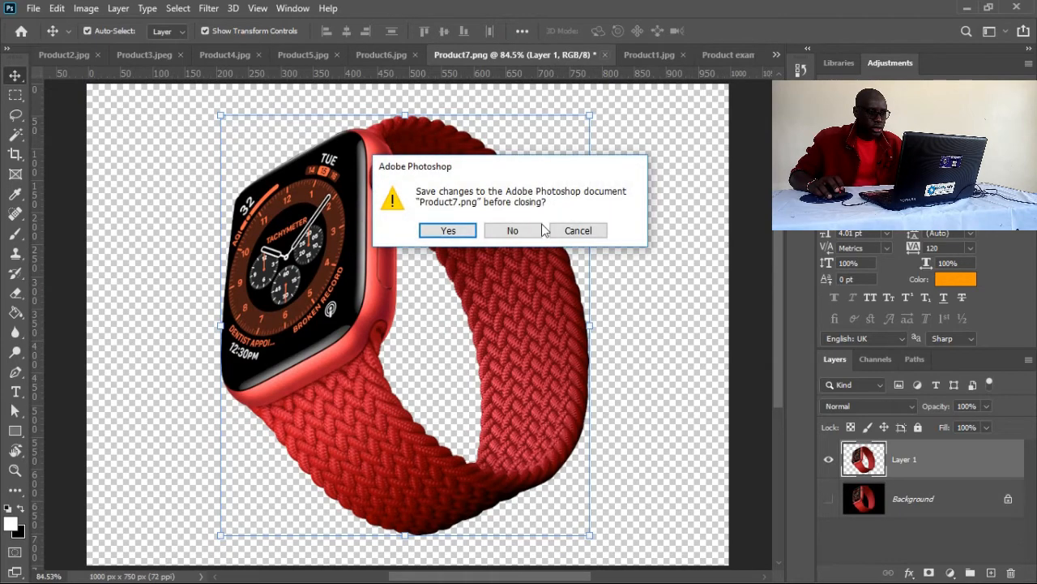
left_click(577, 230)
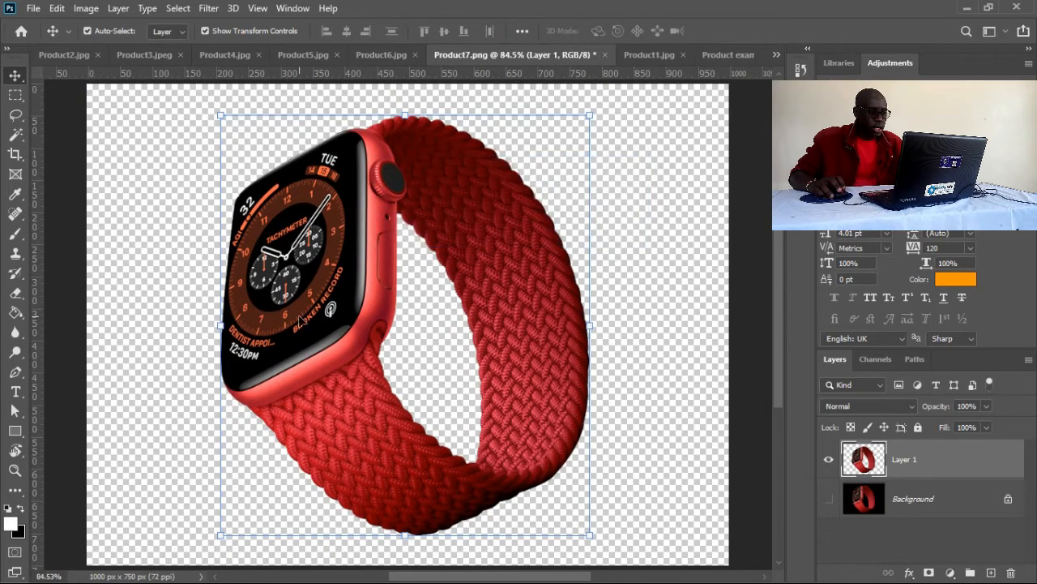
left_click_drag(385, 247, 630, 130)
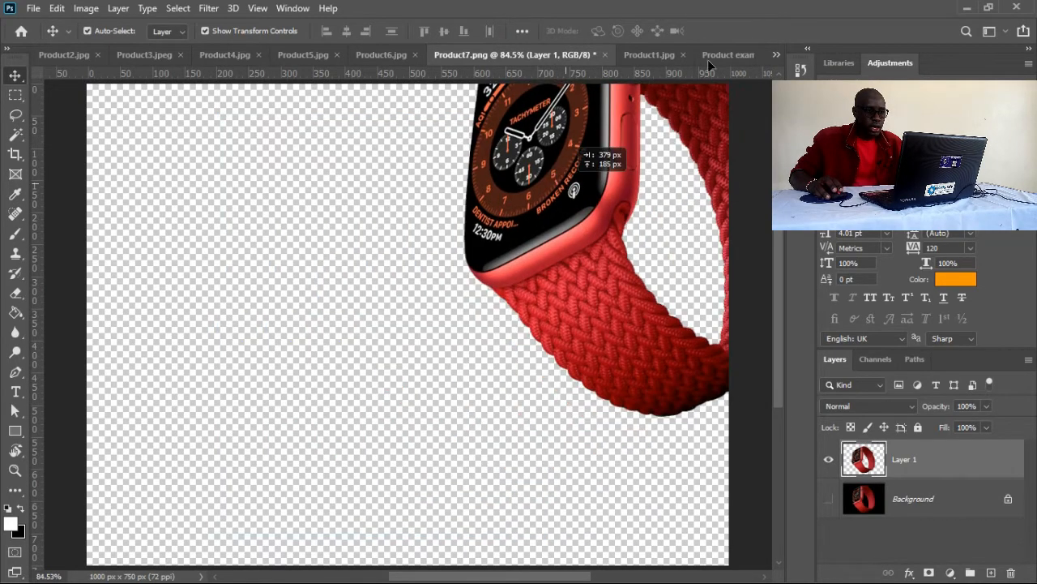
left_click_drag(708, 59, 315, 341)
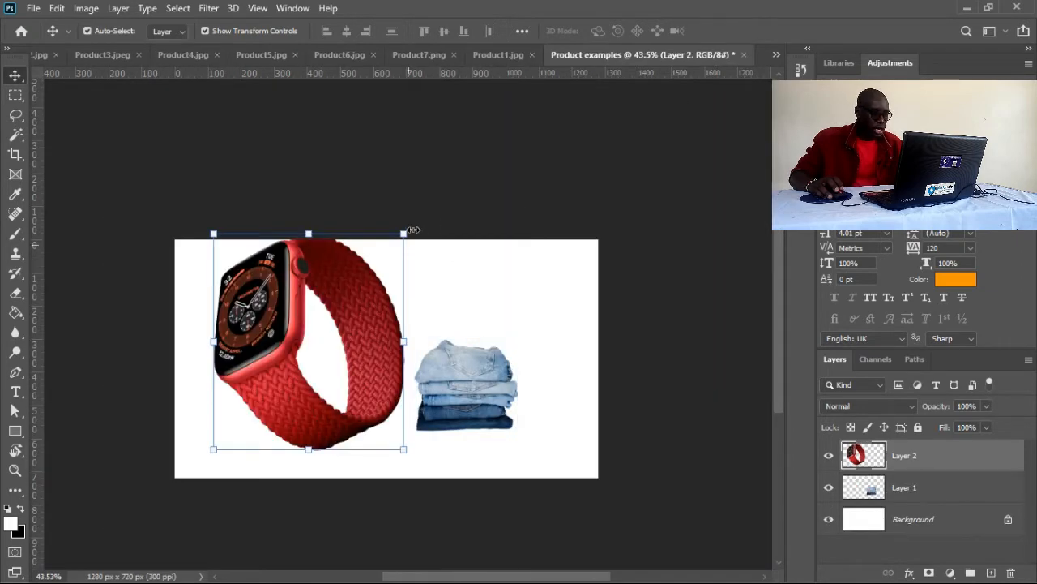
left_click_drag(404, 233, 305, 309)
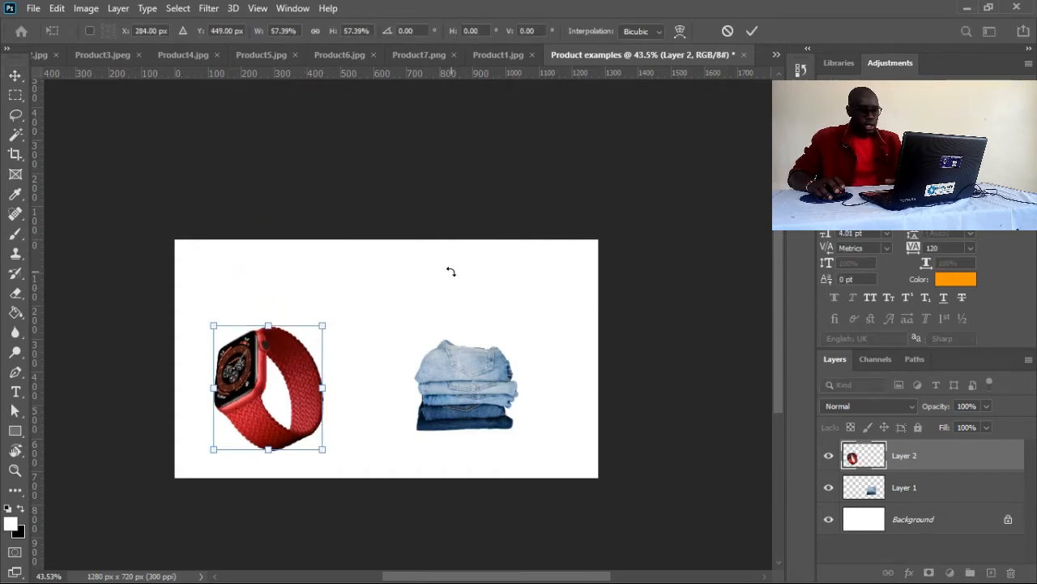
key("Return")
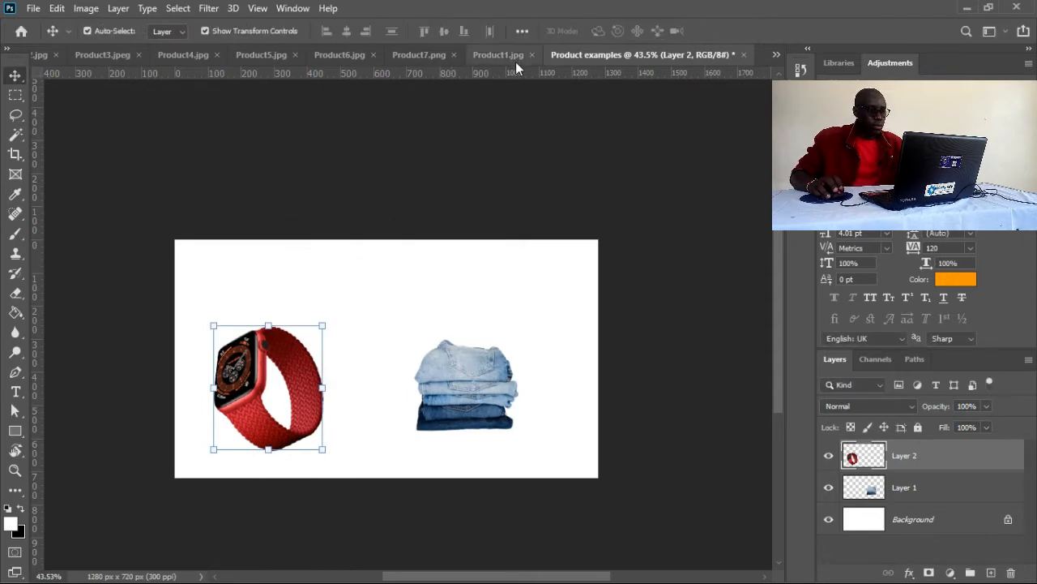
- Copy the shampoo bottle from Product1.jpg between the watch and the jeans in Product examples, and close Product1.jpg without saving
left_click(492, 55)
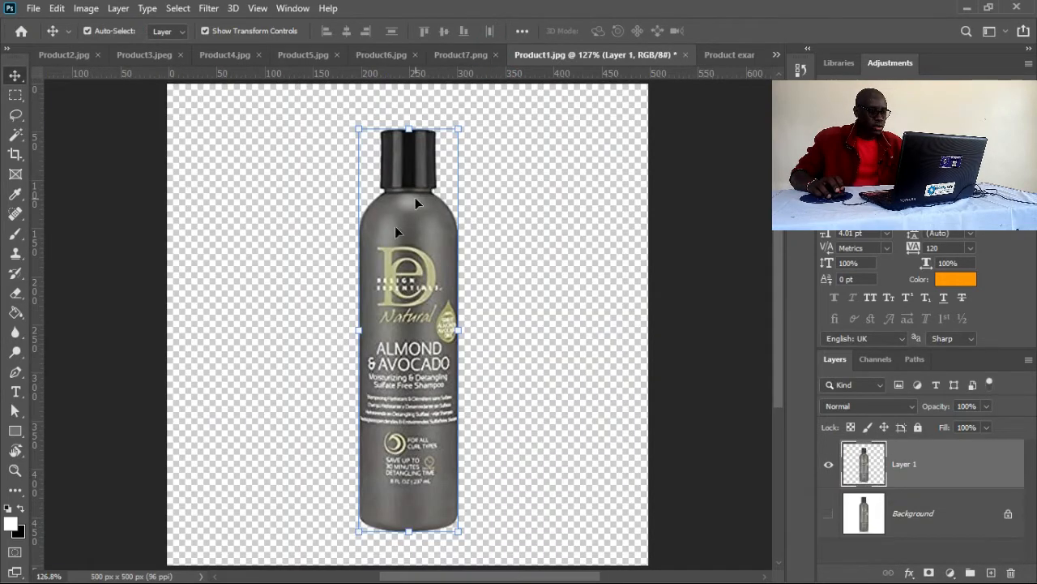
left_click_drag(384, 282, 390, 324)
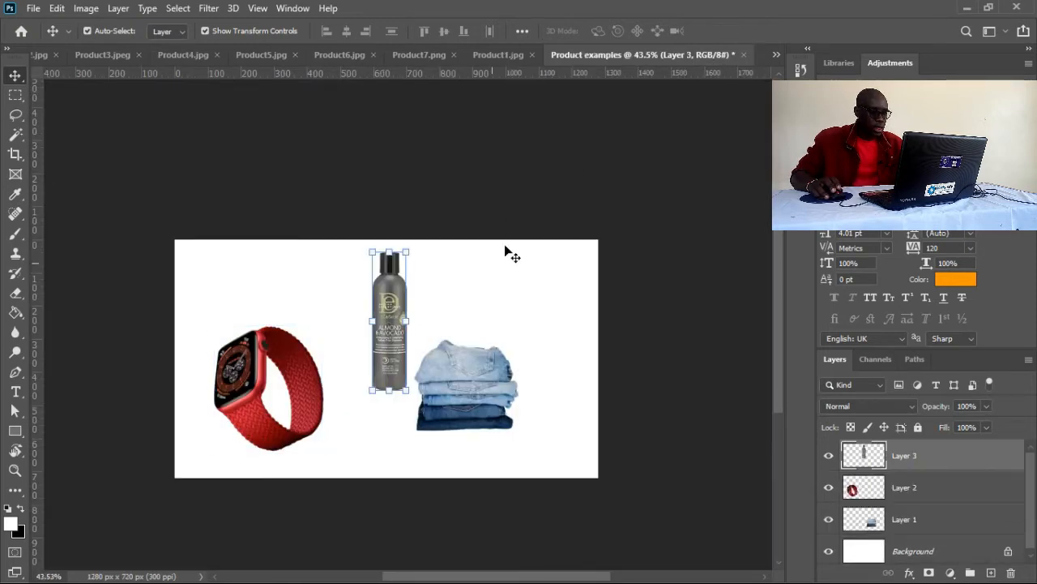
left_click(509, 56)
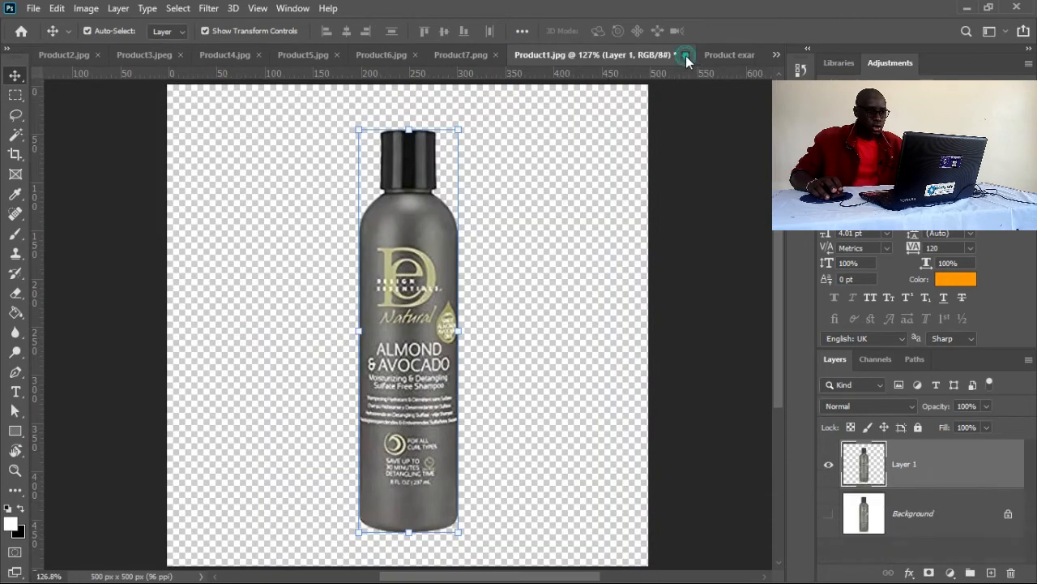
left_click(686, 55)
left_click(511, 234)
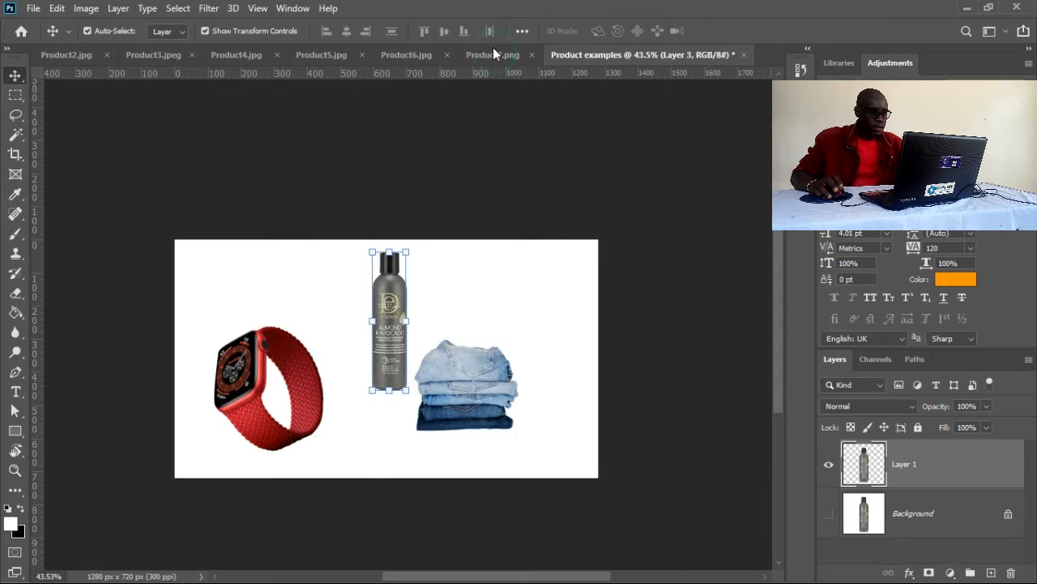
- Close the Product7.png document
left_click(493, 54)
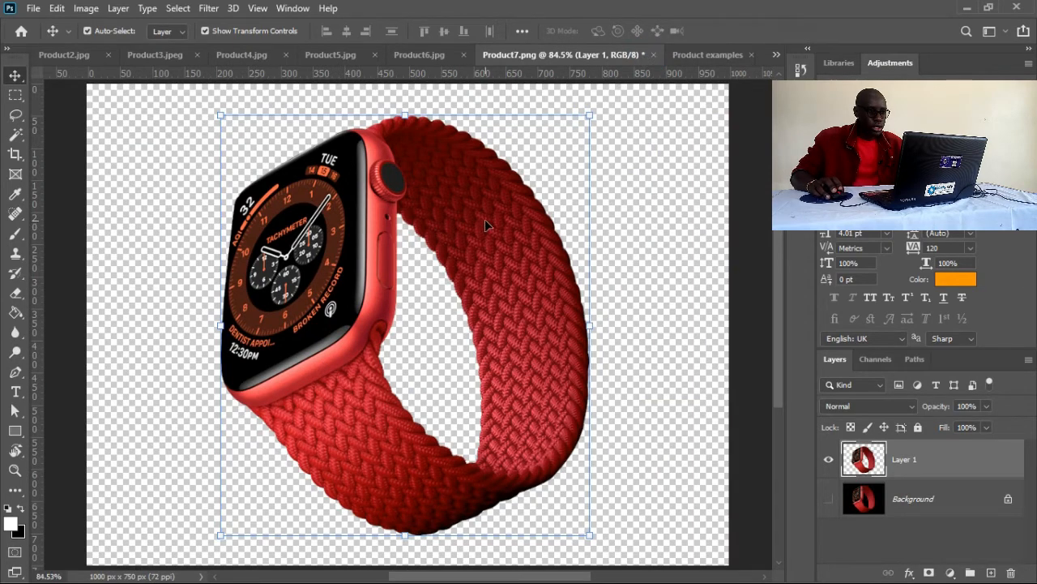
left_click(654, 55)
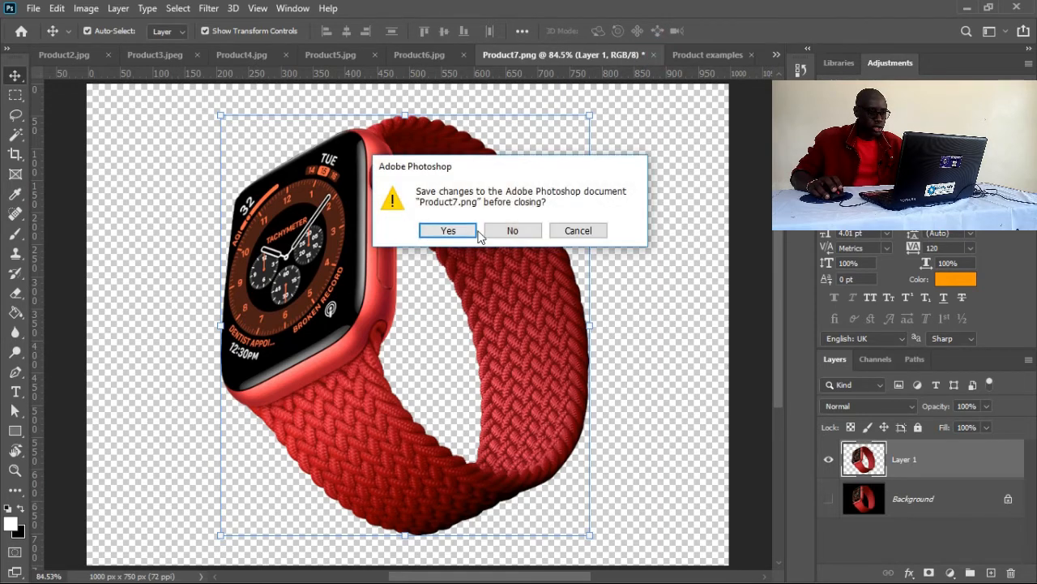
left_click(477, 231)
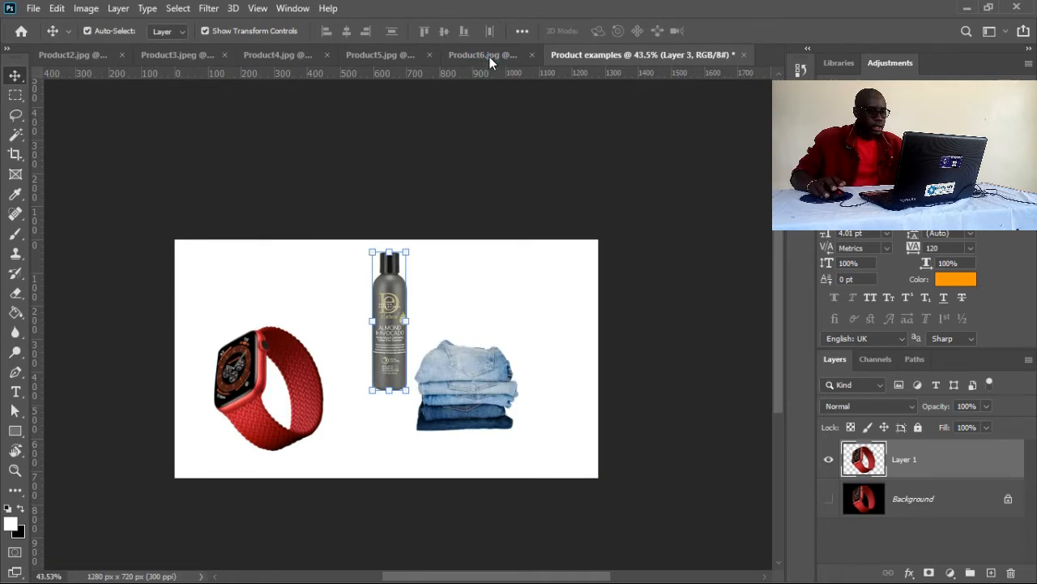
- Copy the grey water bottle from Product5.jpg into Product examples between the shampoo bottle and the jeans, and scale it down to fit the canvas
left_click(488, 56)
key("ctrl+w")
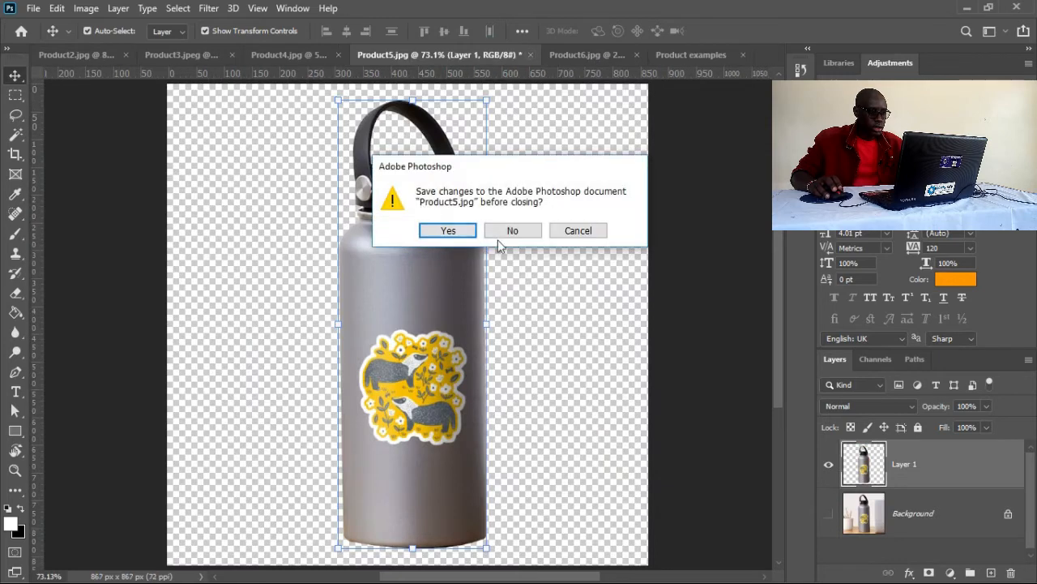
left_click(571, 232)
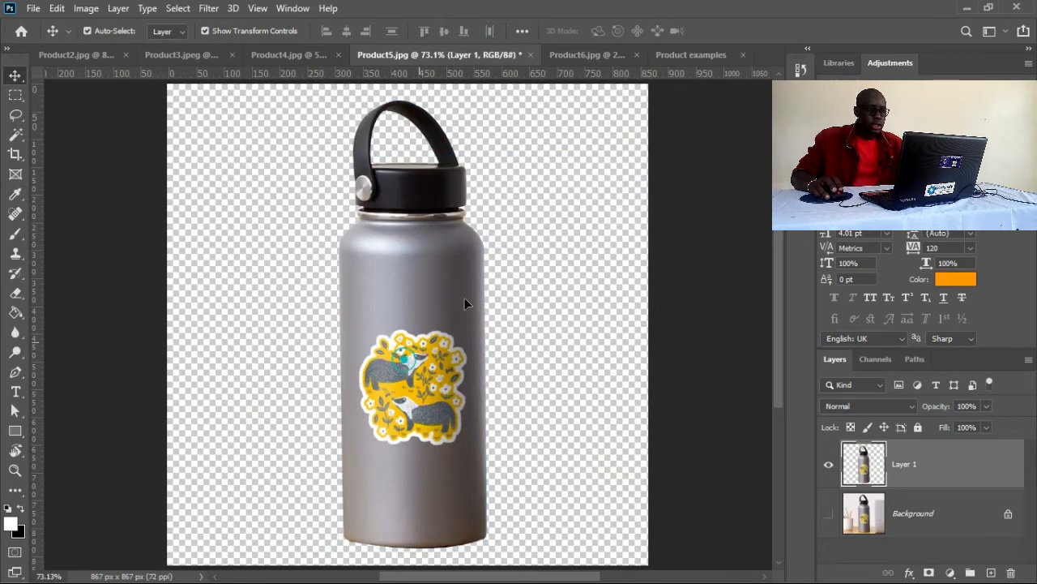
left_click_drag(464, 298, 607, 181)
left_click_drag(679, 53, 452, 296)
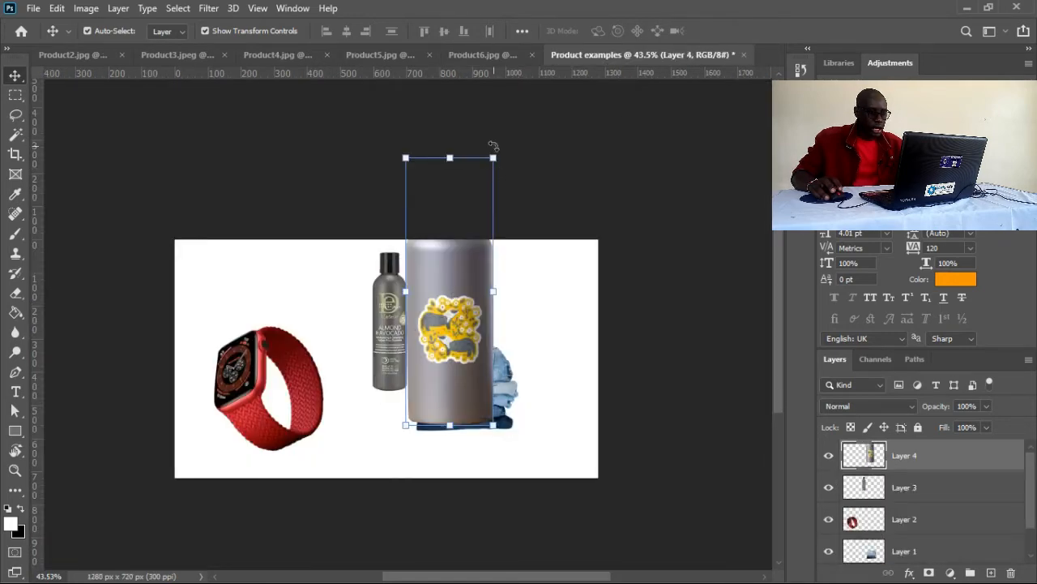
left_click_drag(493, 157, 465, 208)
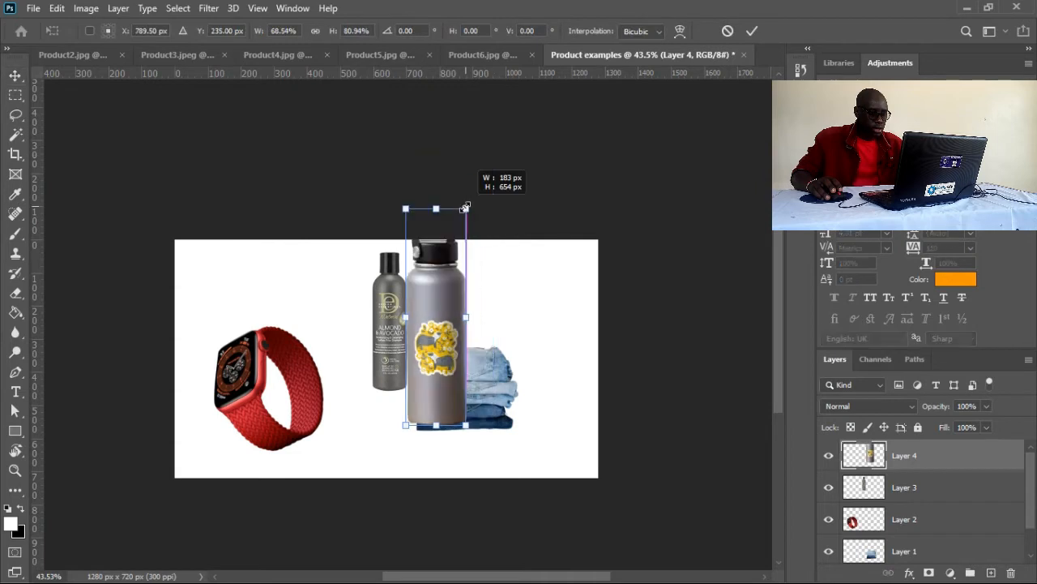
left_click_drag(440, 242, 426, 273)
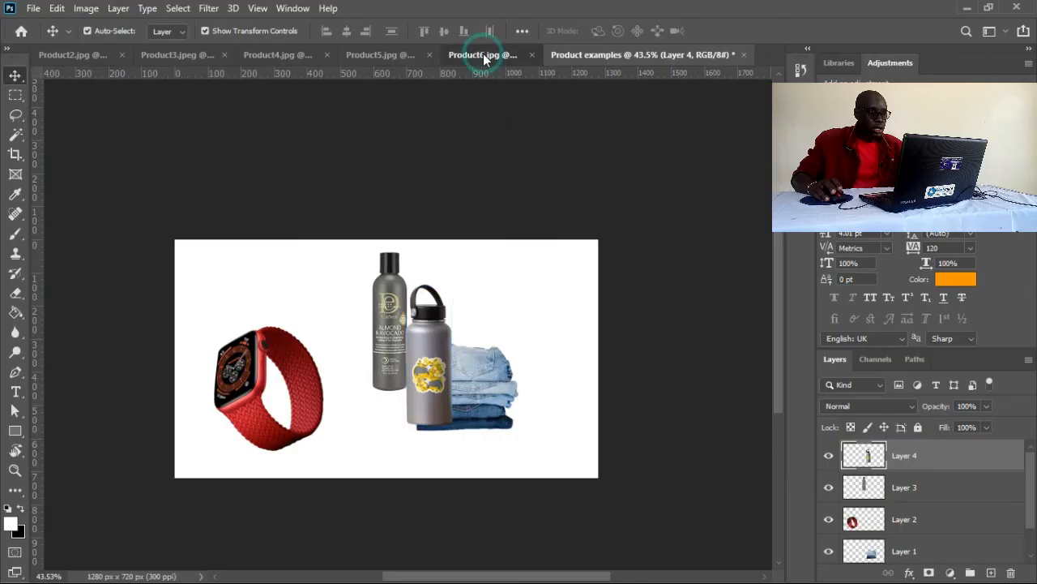
- Copy the silver watch from Product6.jpg above the jeans, and the red phones from Product4.jpg beside the red watch, scaled to about 55%
left_click(481, 54)
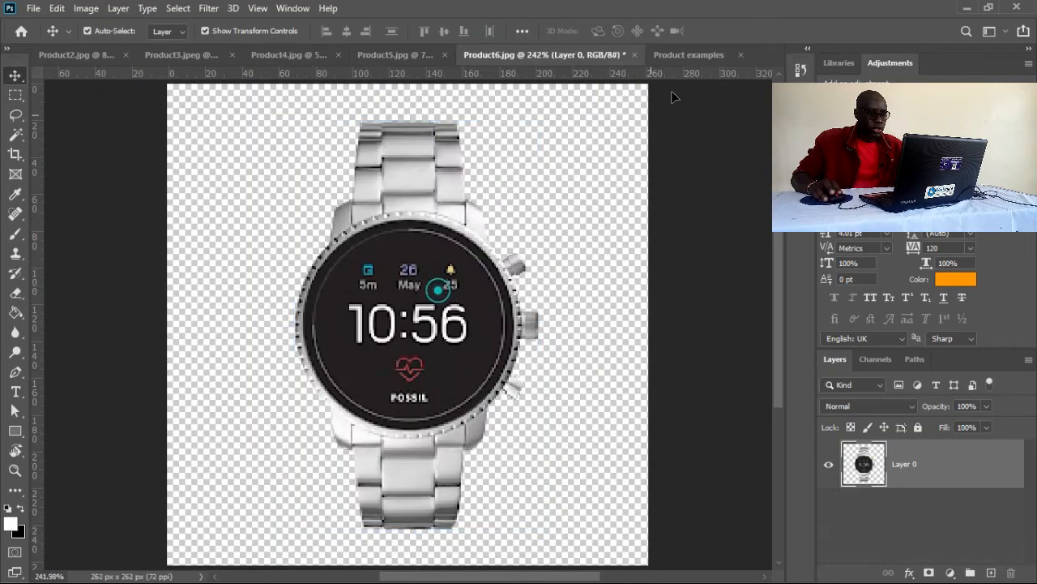
left_click(695, 55)
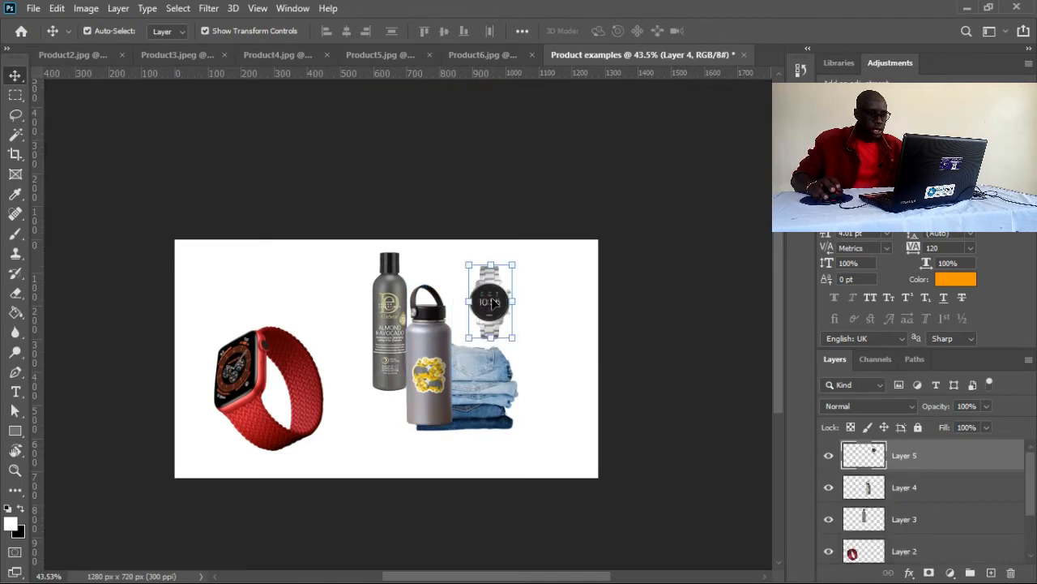
left_click(273, 58)
left_click_drag(401, 203, 348, 308)
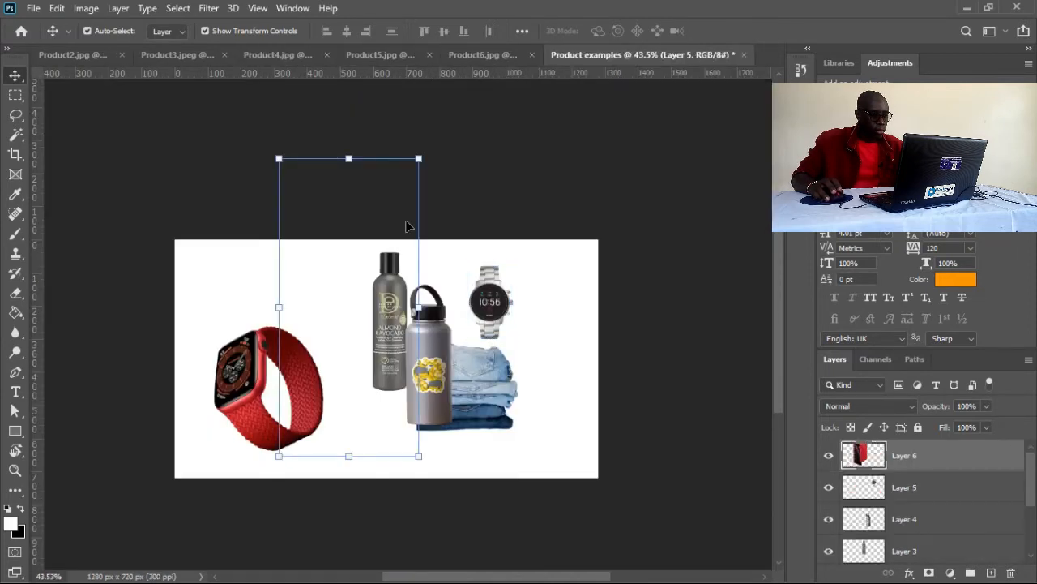
left_click(417, 155)
left_click_drag(418, 159, 344, 283)
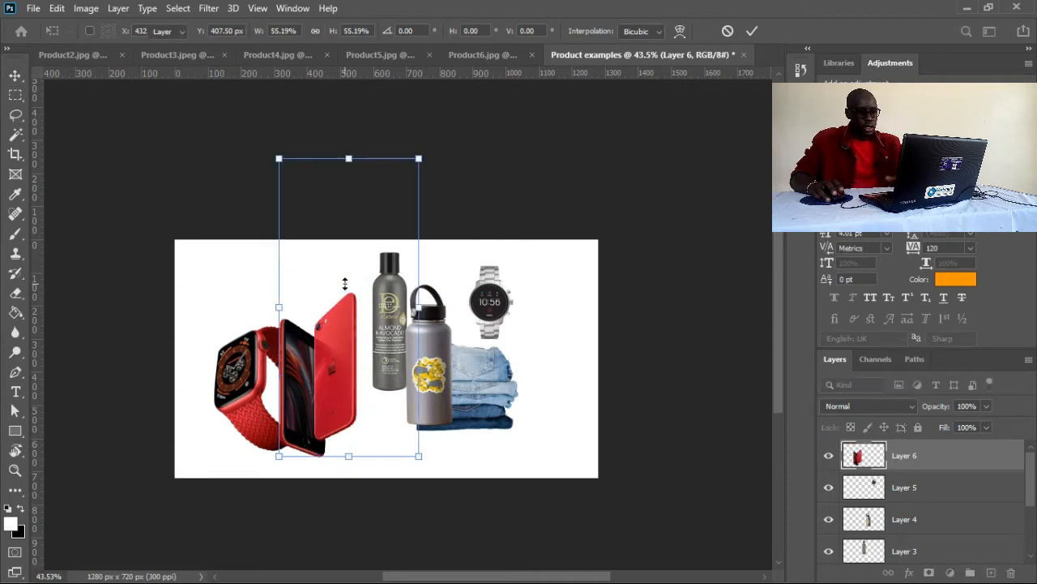
key("Return")
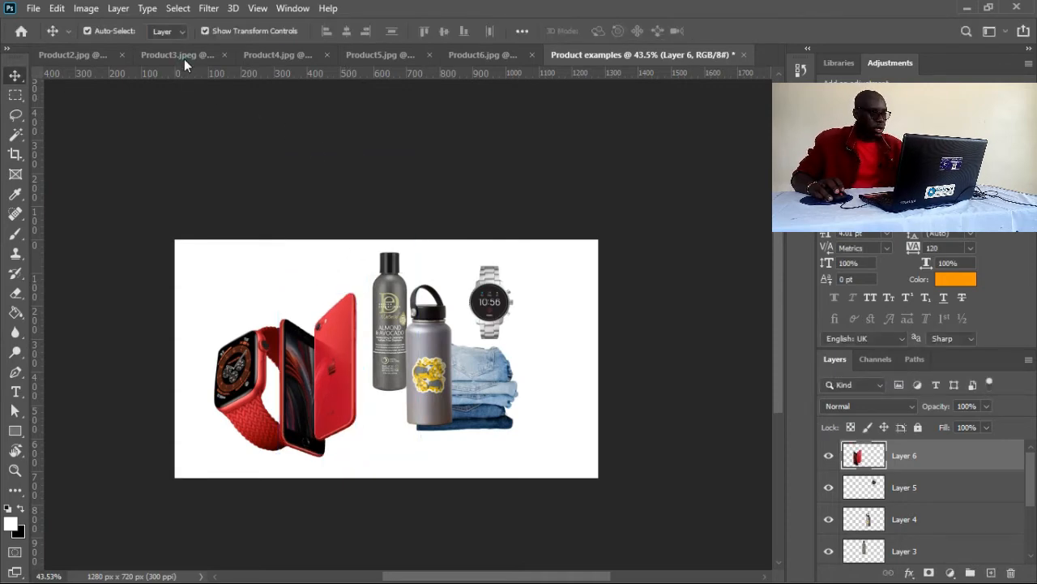
- Copy the serum bottle from Product3.jpeg in front of the jeans, and the OFF! lotion bottle from Product2.jpg between the phones and the water bottle
left_click(184, 57)
mouse_move(415, 327)
left_mouse_down()
mouse_move(446, 313)
mouse_move(671, 119)
mouse_move(691, 58)
mouse_move(486, 324)
mouse_move(476, 357)
left_mouse_up()
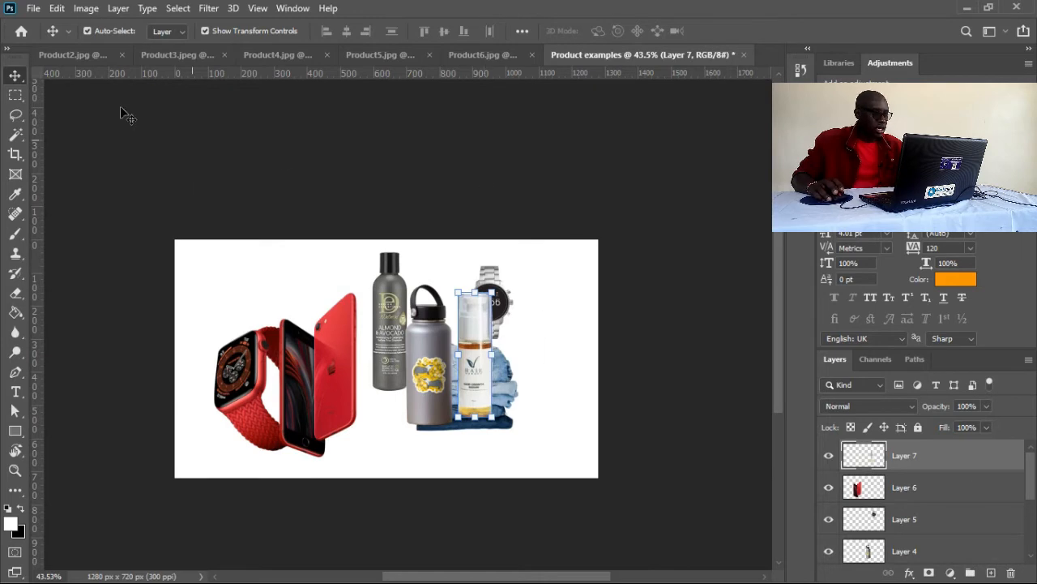
left_click(86, 57)
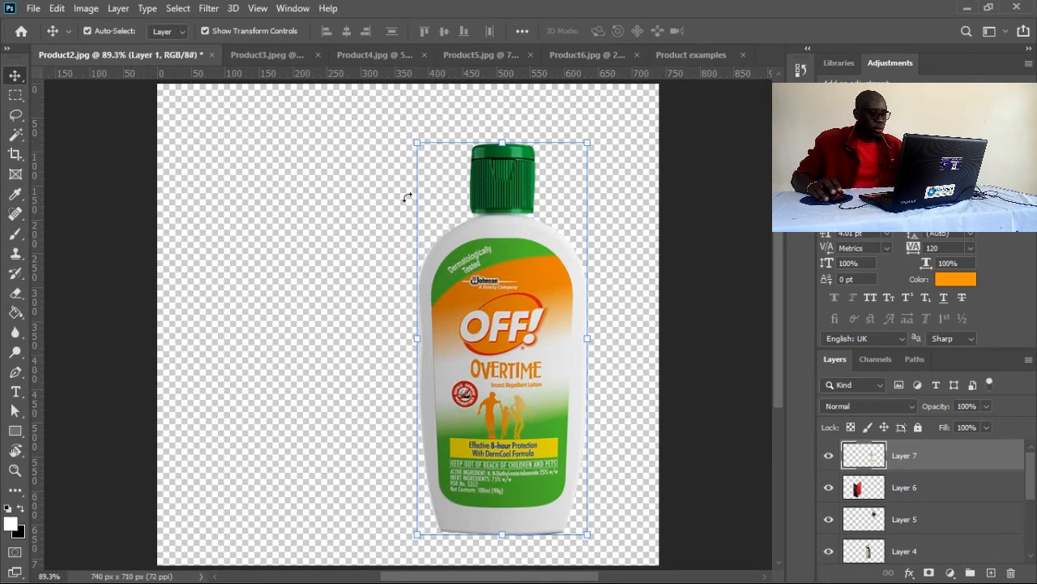
left_click_drag(500, 234, 385, 350)
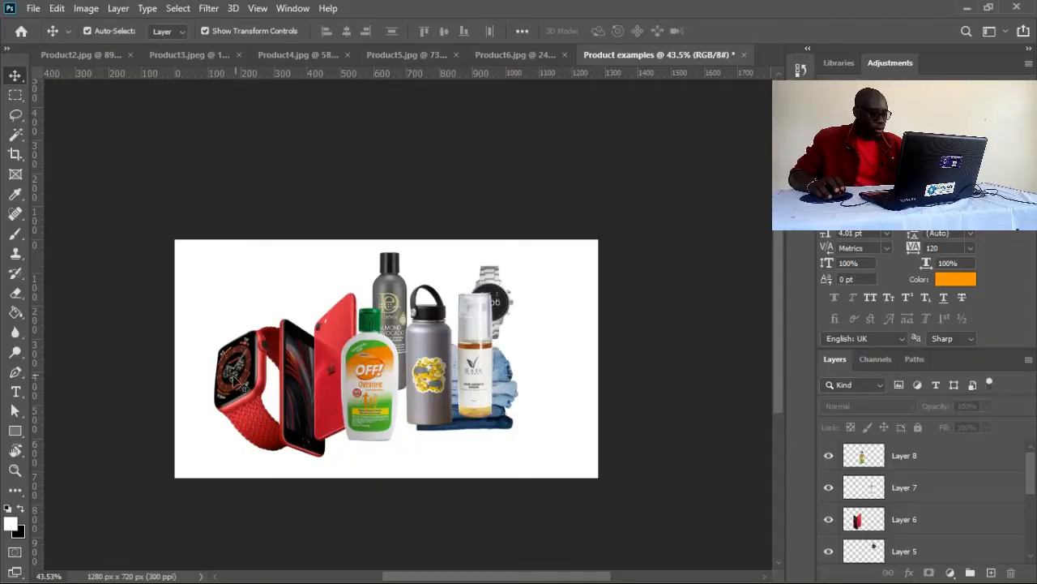
- Move the red watch to the canvas's upper left corner, with the red phones below it and the lotion bottle beside them
left_click(239, 383)
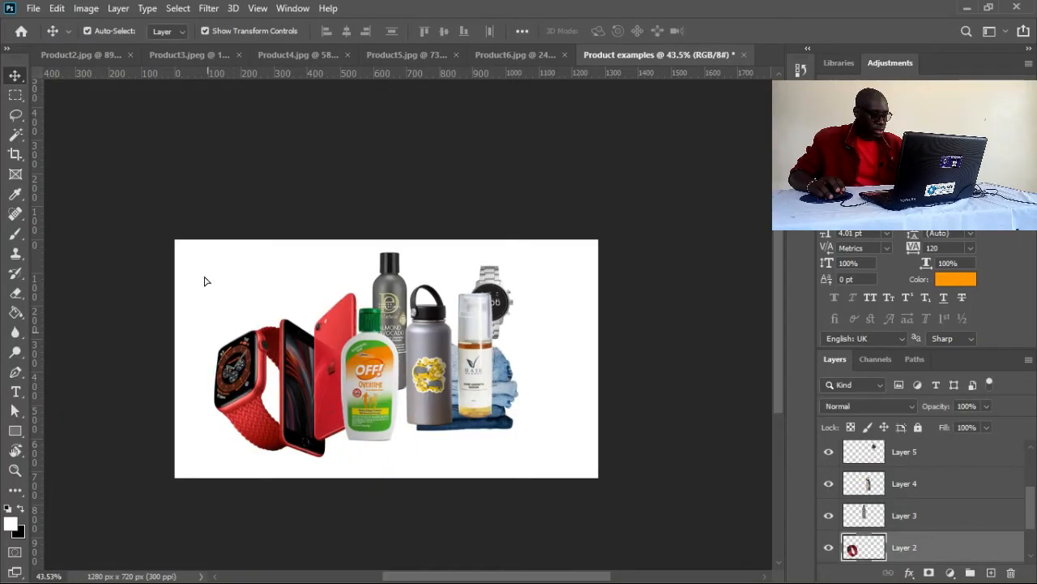
left_click_drag(205, 280, 205, 278)
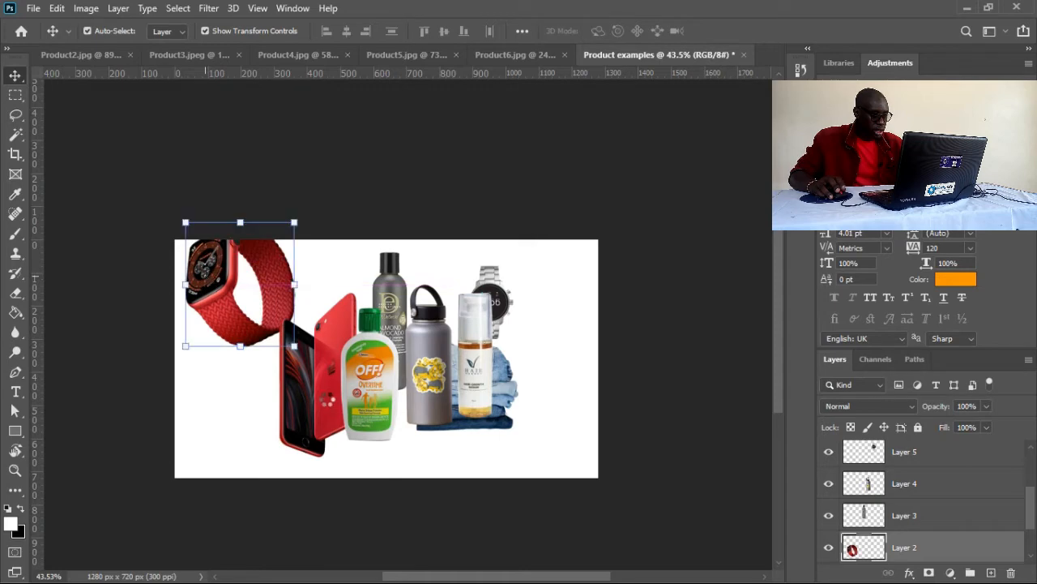
left_click_drag(318, 402, 248, 419)
left_click_drag(365, 389, 302, 378)
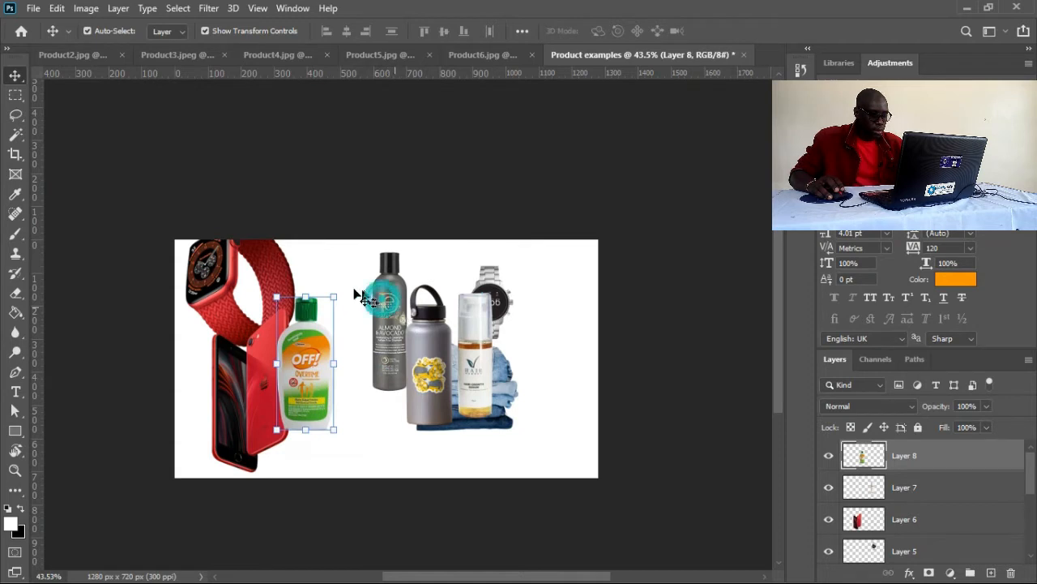
- Arrange the shampoo bottle above the water bottle and the serum bottle above the silver watch, as two columns beside the lotion bottle
left_click_drag(397, 312, 365, 300)
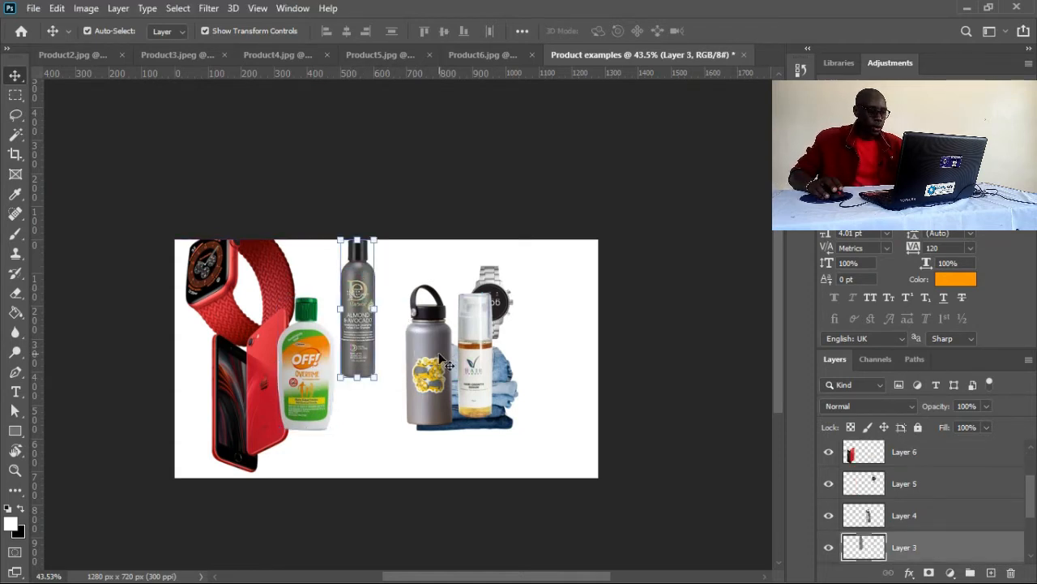
left_click_drag(445, 360, 371, 395)
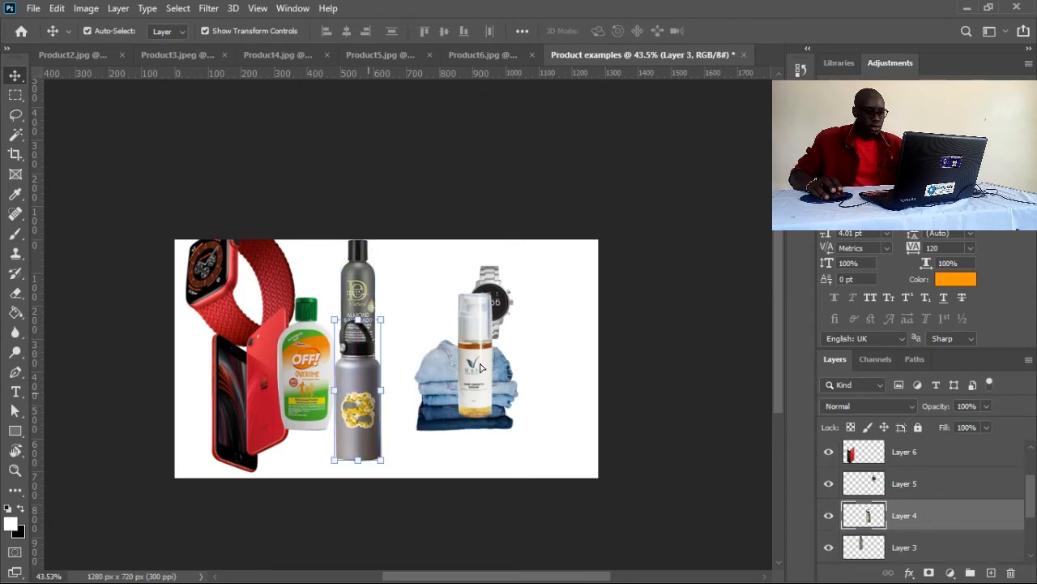
key("ctrl+shift+alt+n")
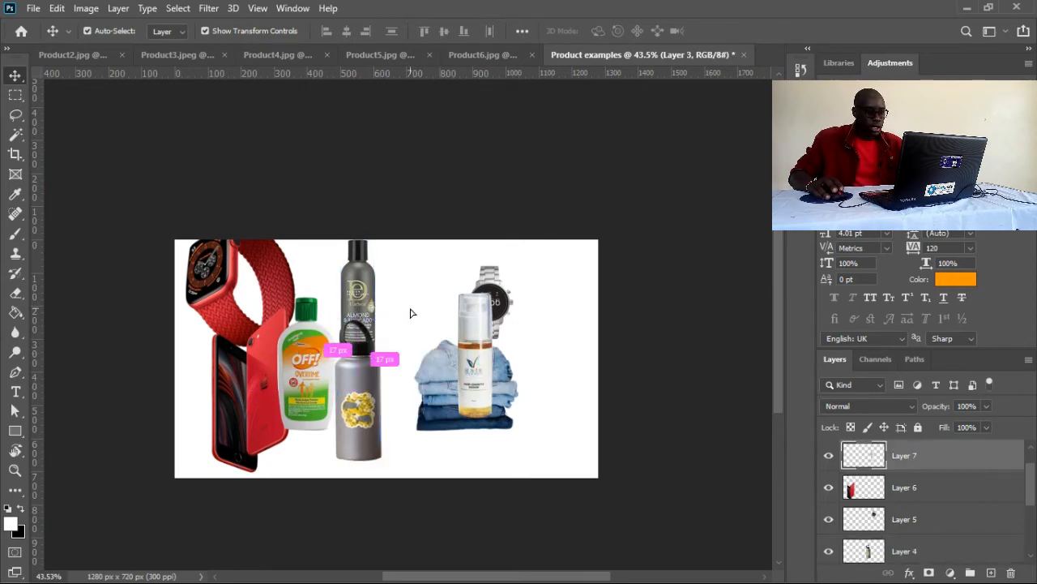
left_click_drag(483, 369, 411, 312)
left_click_drag(500, 302, 522, 403)
- Move the jeans stack to the canvas's right side and scale it to about 148%, centred at about X 1031 px, Y 409.5 px
left_click(472, 384)
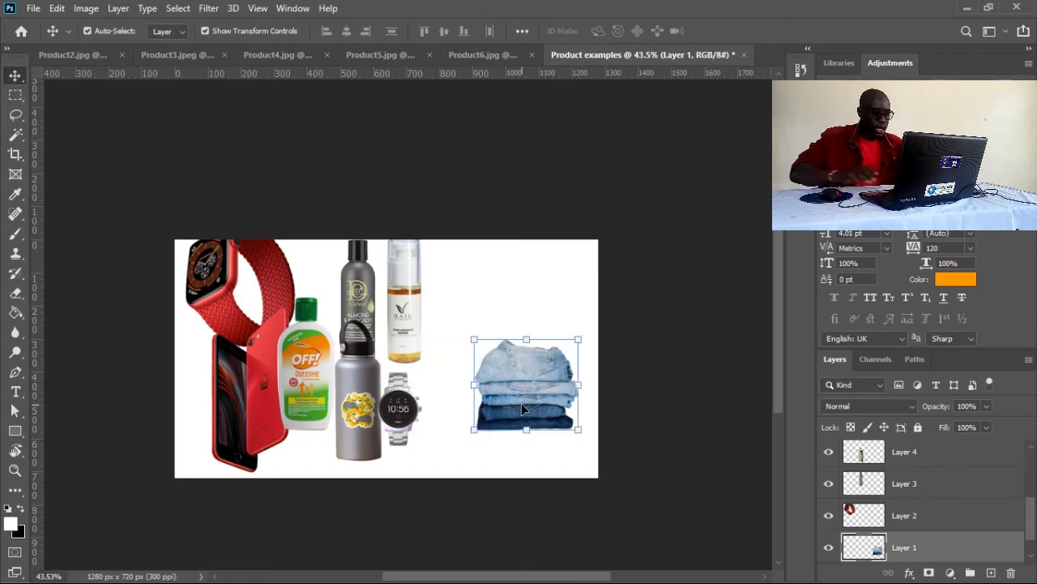
key("ctrl+t")
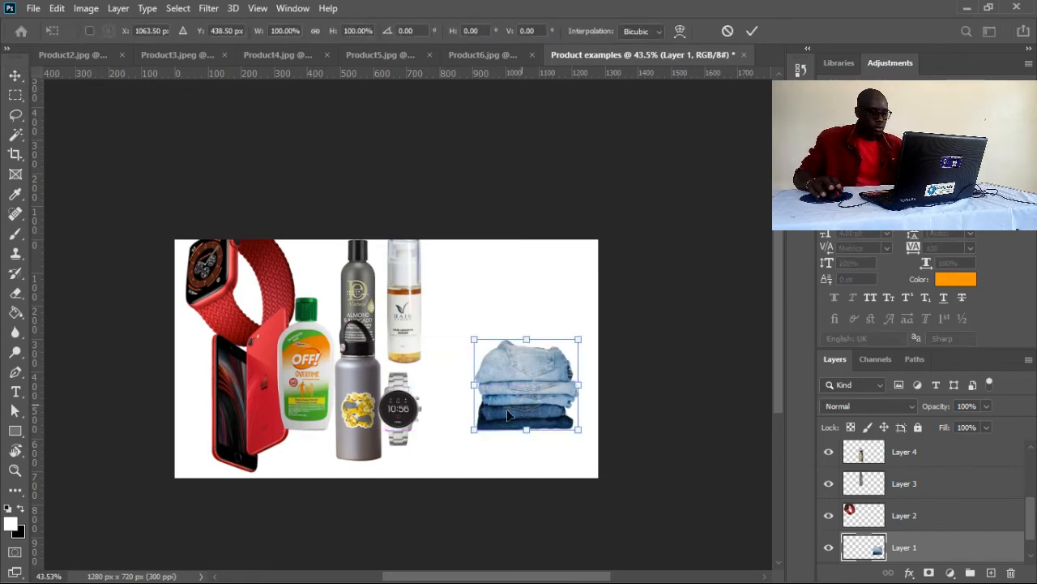
left_click_drag(465, 438, 434, 457)
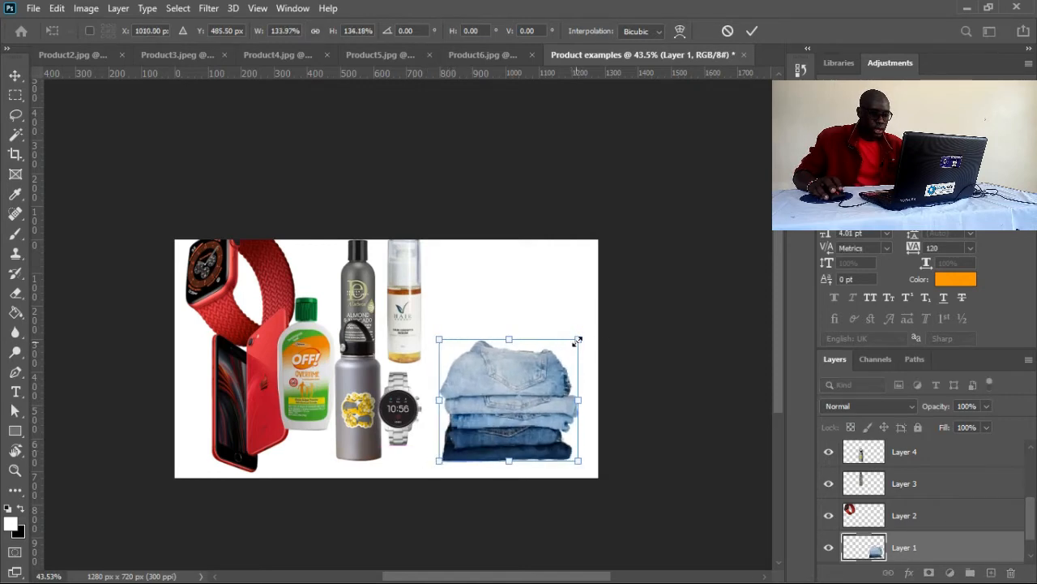
left_click_drag(578, 340, 593, 323)
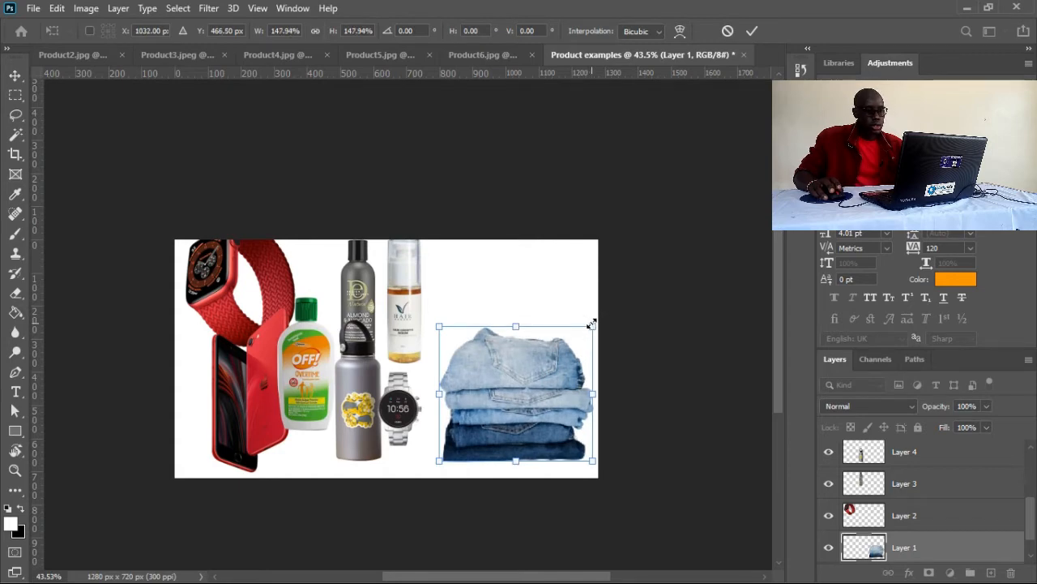
left_click_drag(540, 375, 518, 354)
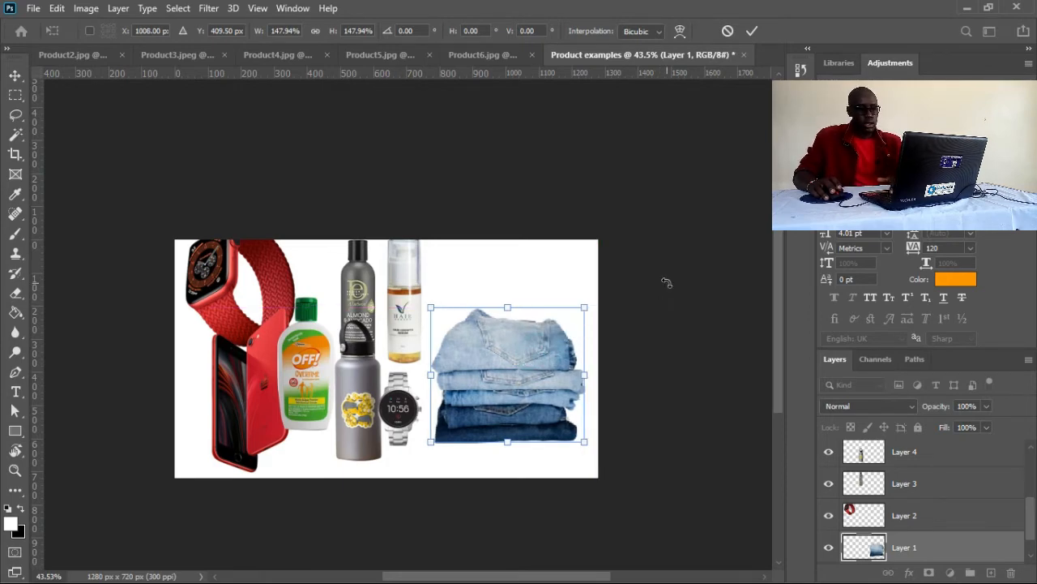
key("shift+Right")
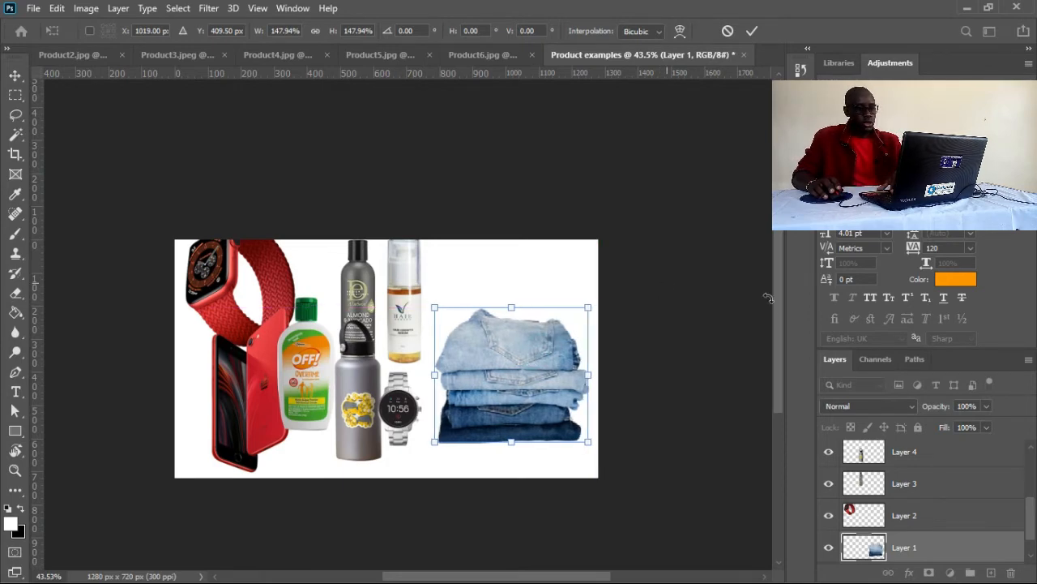
key("shift+Right")
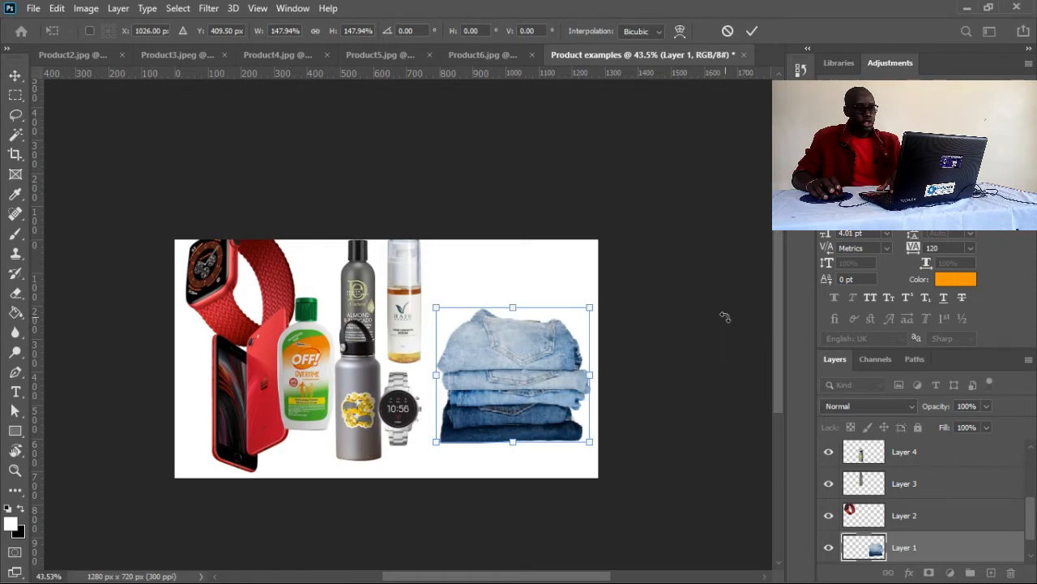
key("shift+Right")
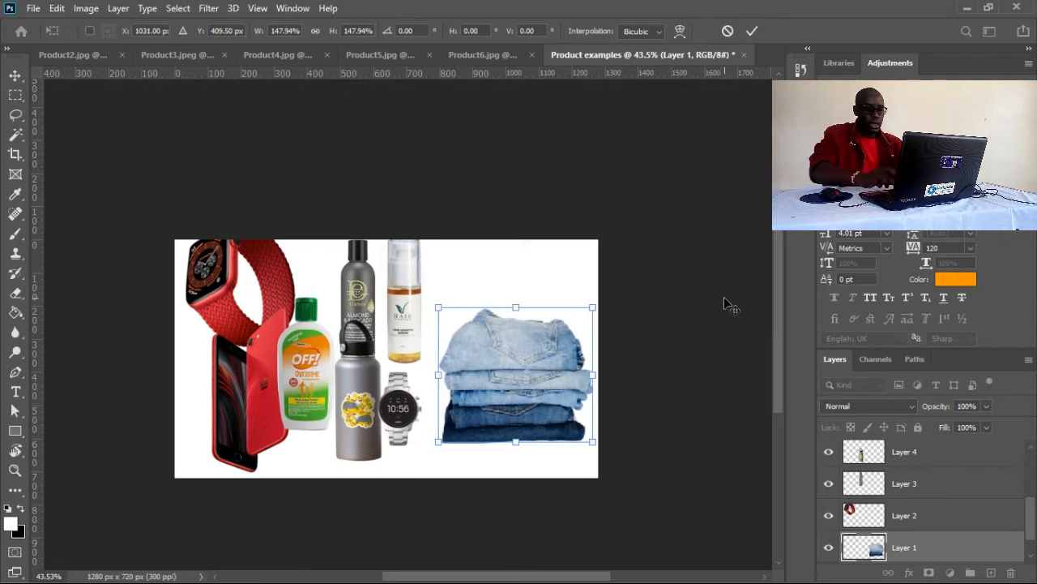
key("Return")
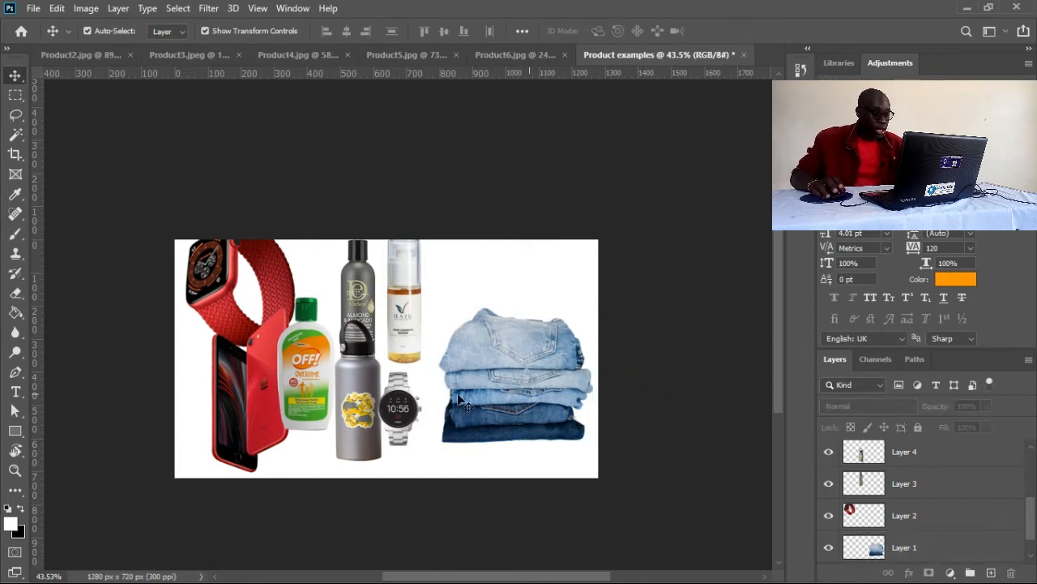
- Move the lotion bottle in front of the left part of the jeans stack and scale it to about 87%
left_click_drag(331, 377, 490, 407)
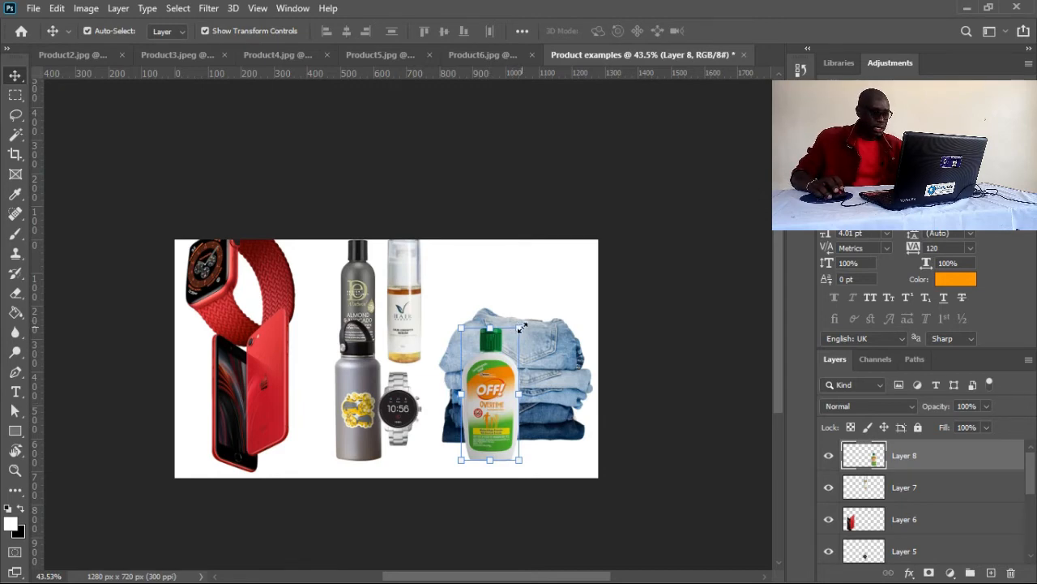
left_click_drag(518, 327, 504, 344)
mouse_move(492, 398)
left_mouse_down()
mouse_move(478, 390)
mouse_move(486, 388)
left_mouse_up()
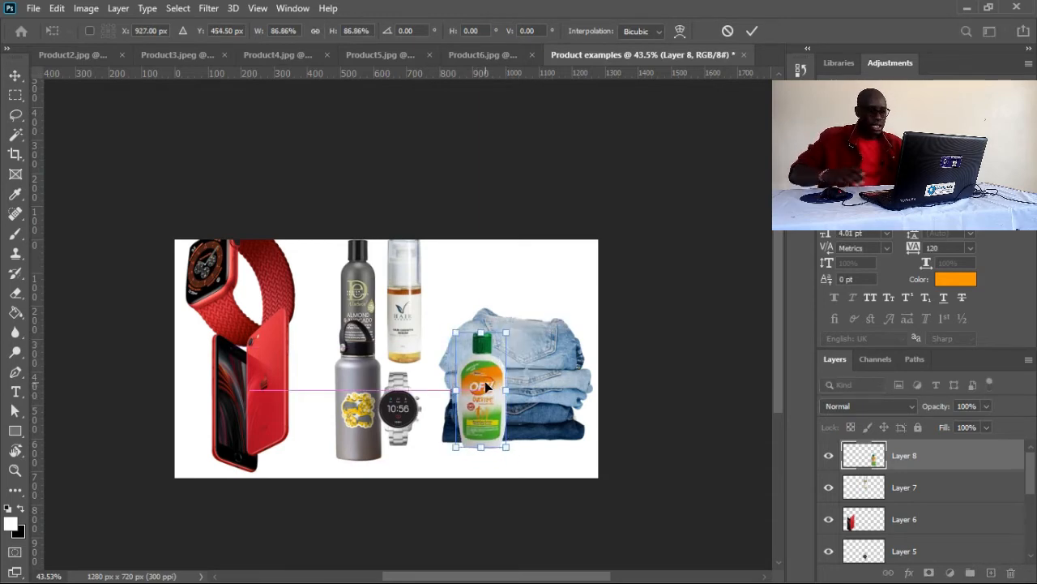
key("Return")
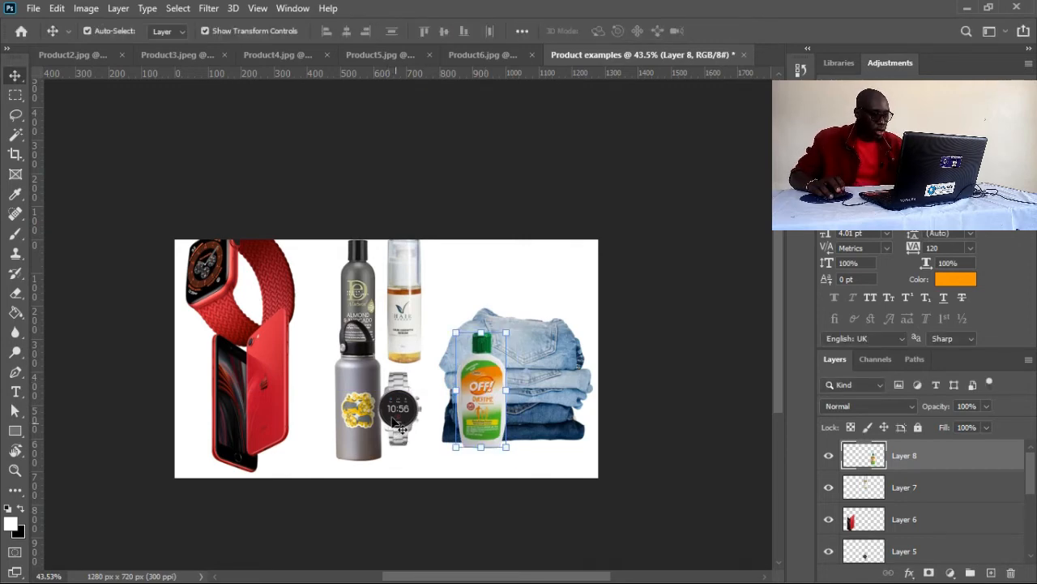
- Move the silver watch beside the red phones, and group the water bottle and serum bottle next to the lotion bottle at the jeans
left_click(329, 418)
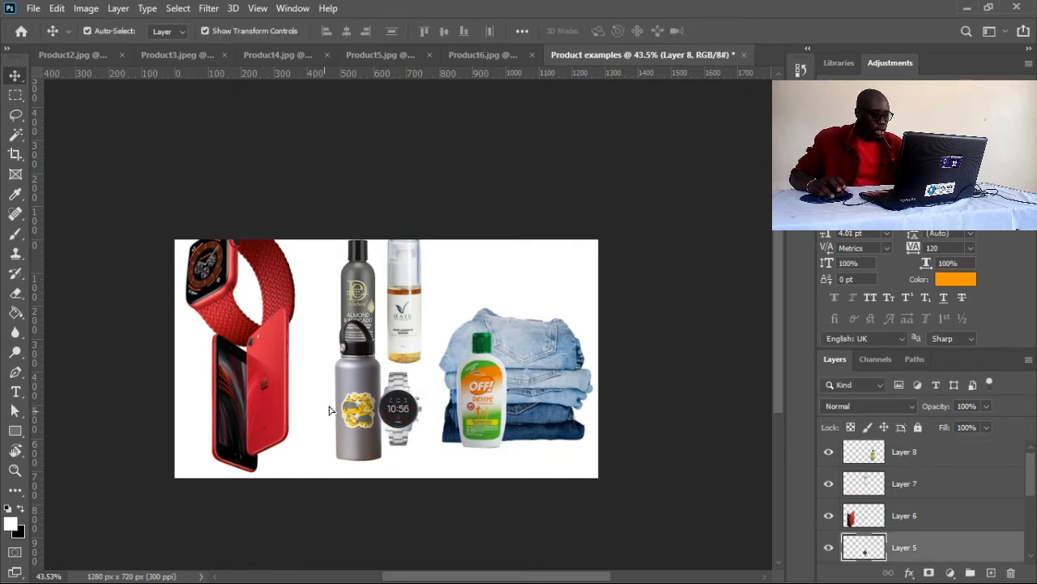
left_click_drag(329, 406, 329, 406)
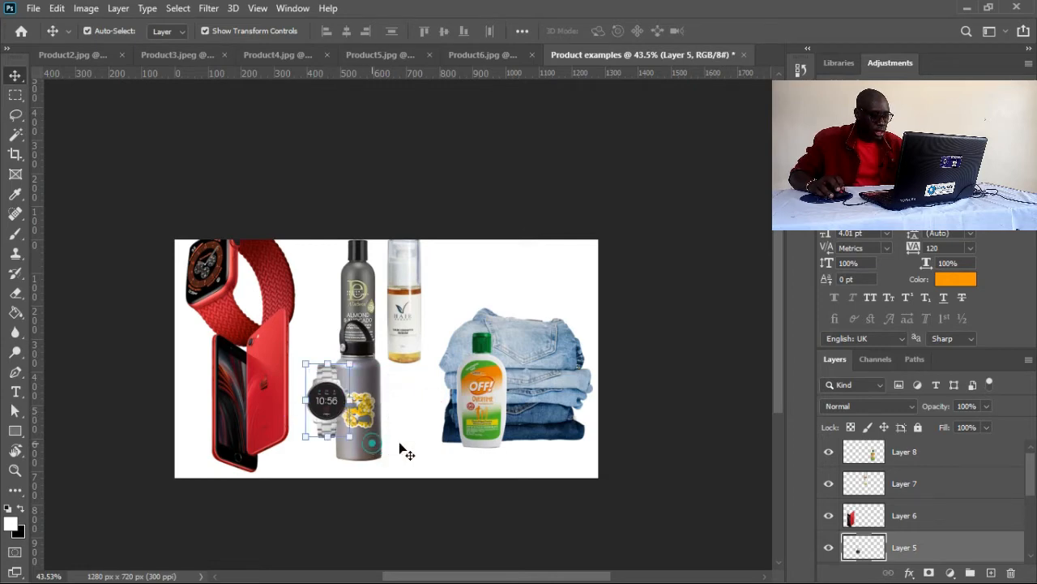
left_click_drag(398, 447, 450, 438)
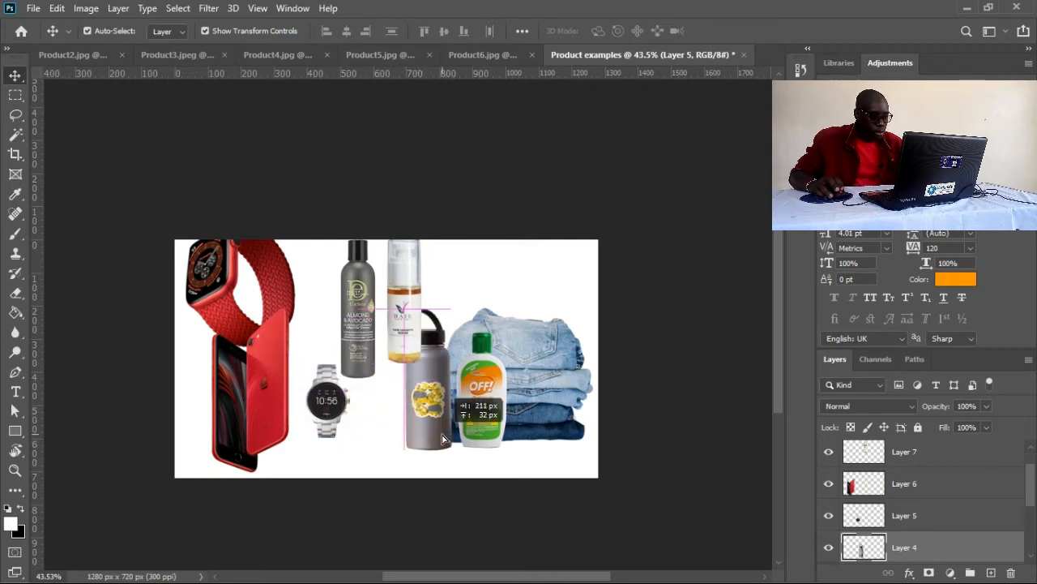
left_click_drag(411, 278, 454, 378)
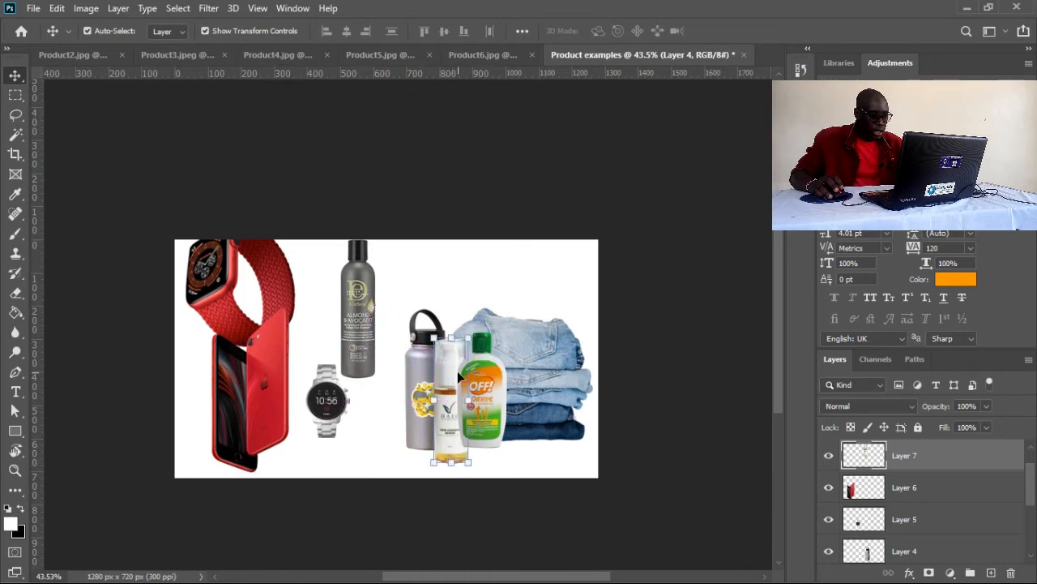
- Nudge the serum bottle a little to the left so it stands clear of the lotion bottle, in front of the water bottle
key("Left")
key("Left")
key("Left")
key("Left")
key("Left")
key("Left")
key("Left")
key("Left")
key("Left")
key("Left")
key("Left")
key("Left")
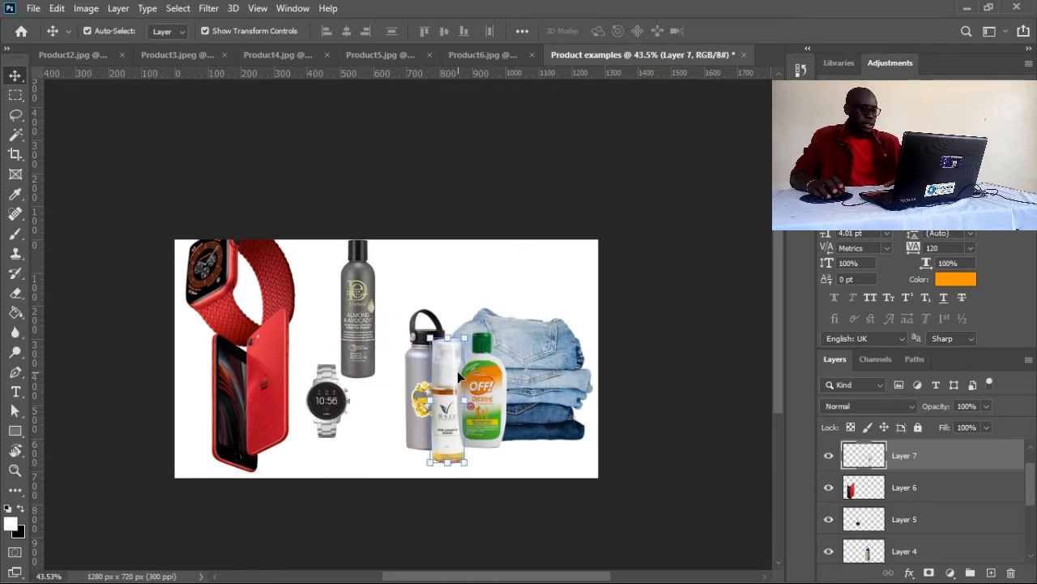
key("Left")
key("Left")
key("Left")
key("Left")
key("Left")
key("Left")
key("Left")
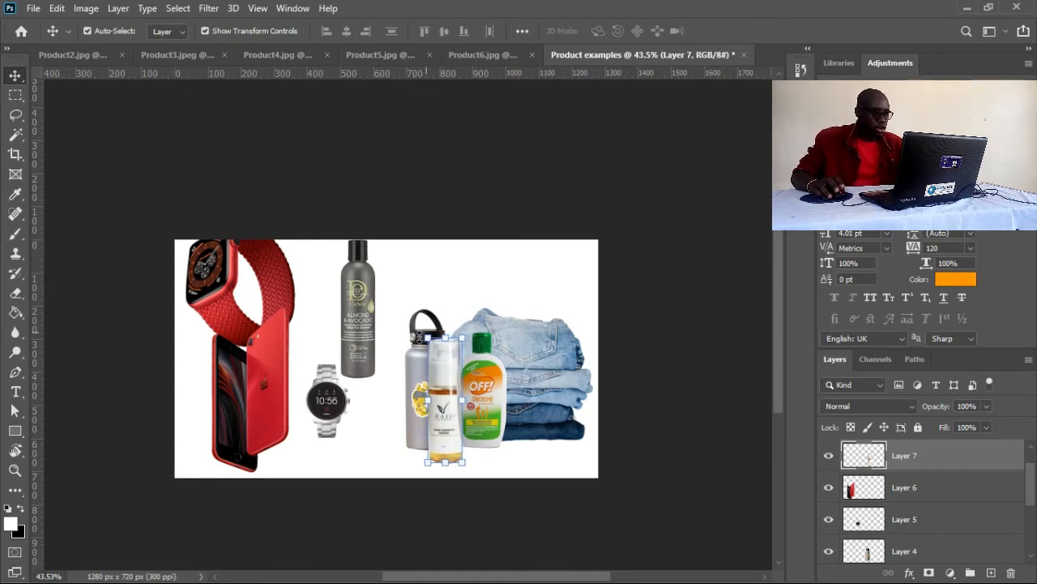
- Enlarge the water bottle up and to the left to about 141%, keeping its base in place behind the serum bottle
left_click(410, 370)
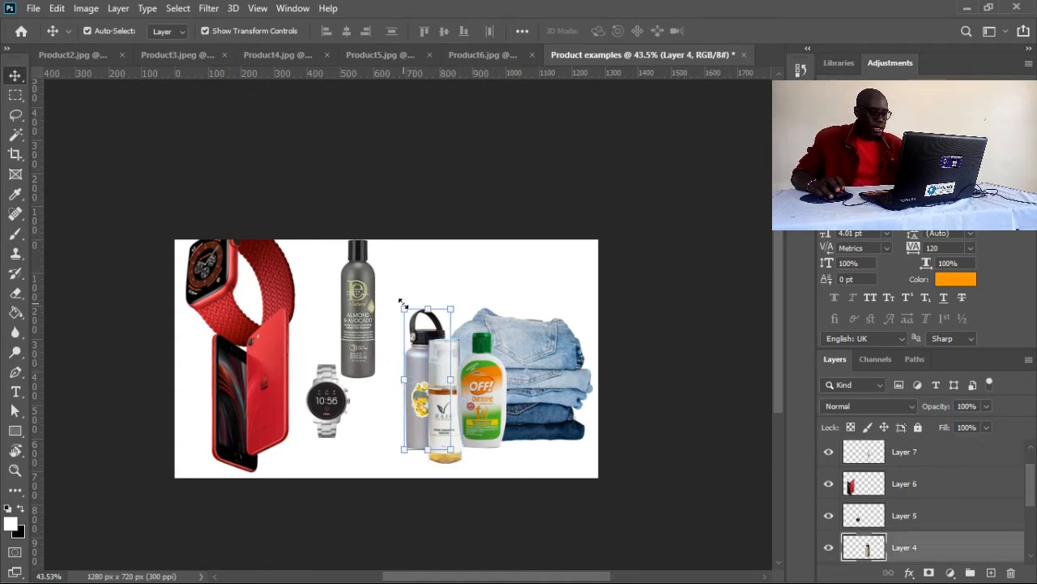
left_click_drag(403, 309, 361, 256)
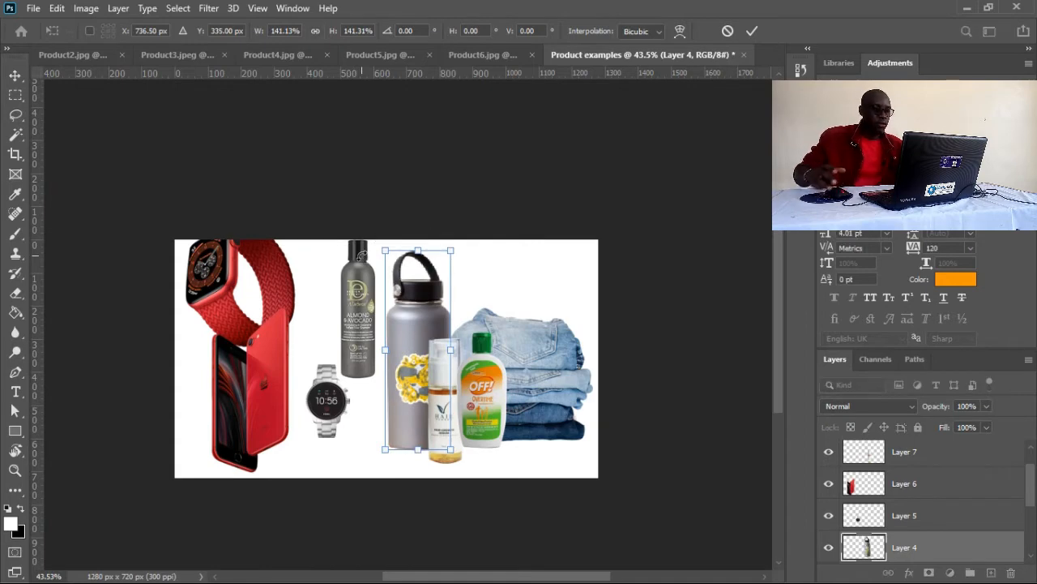
key("Return")
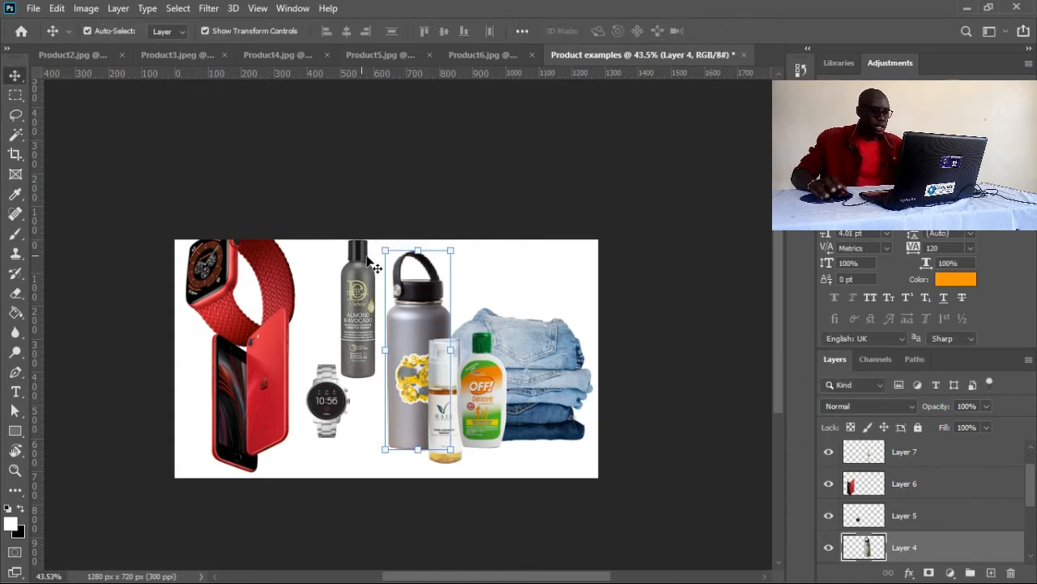
- Move the shampoo bottle down to the lower left side of the water bottle and bring its layer to the front
left_click(349, 332)
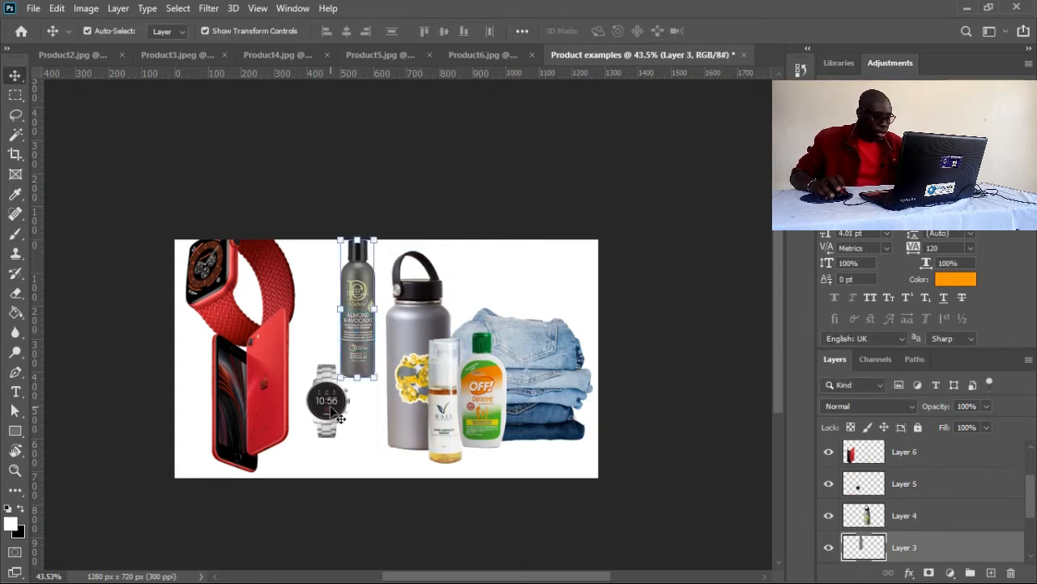
left_click_drag(356, 315, 375, 397)
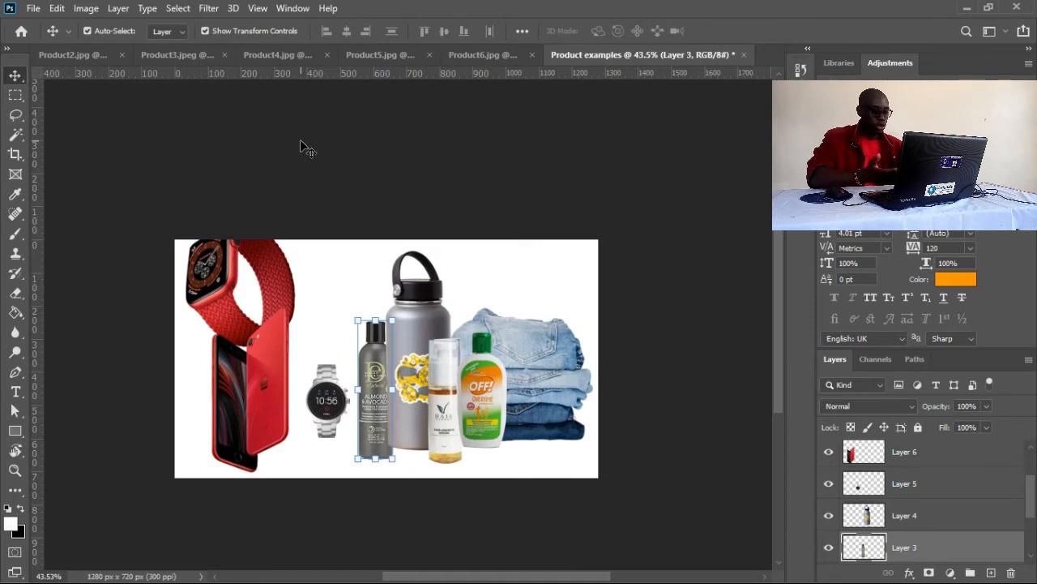
key("ctrl")
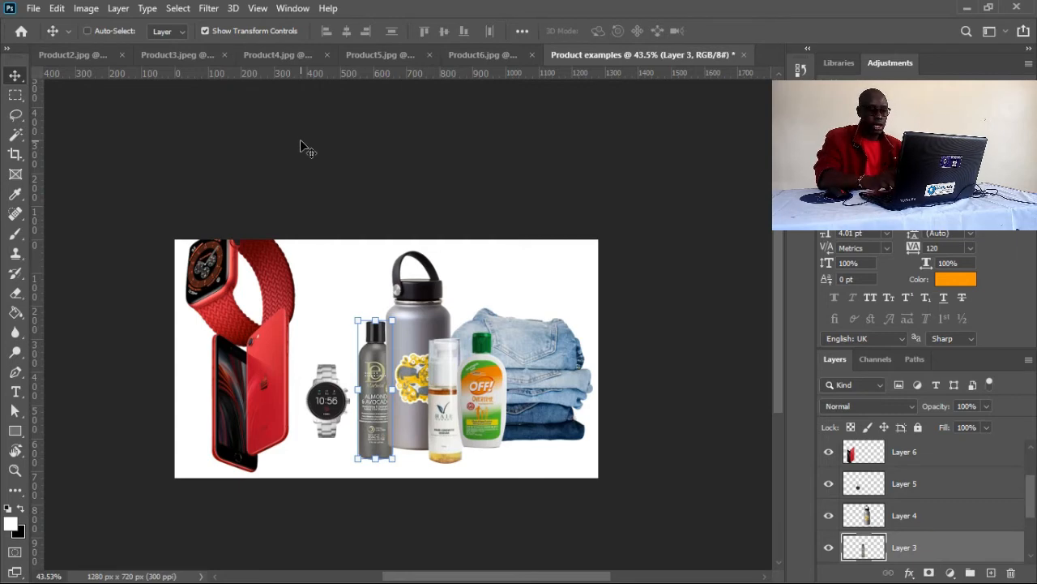
key("ctrl+shift+bracketright")
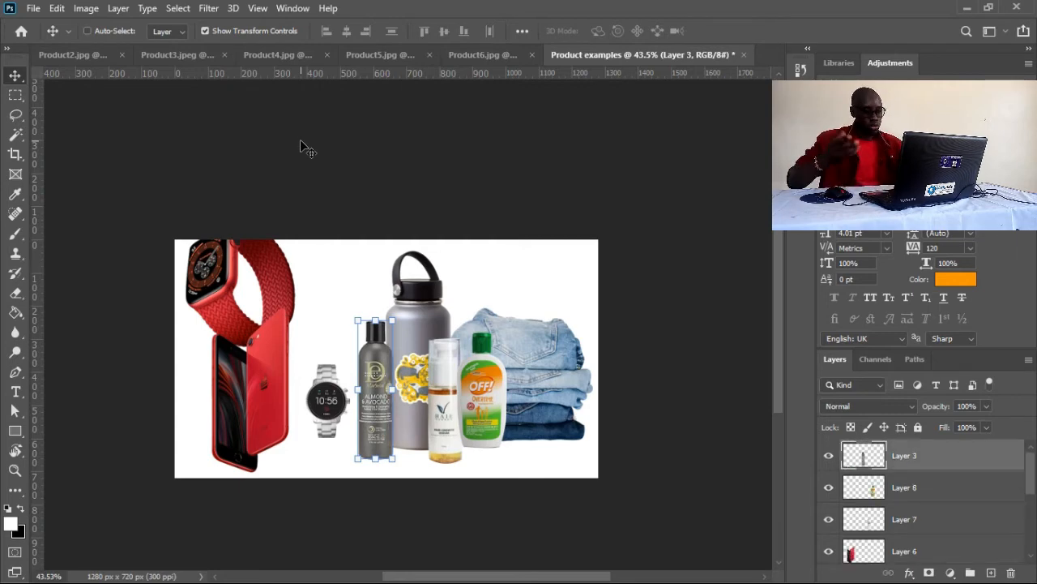
left_click(635, 393)
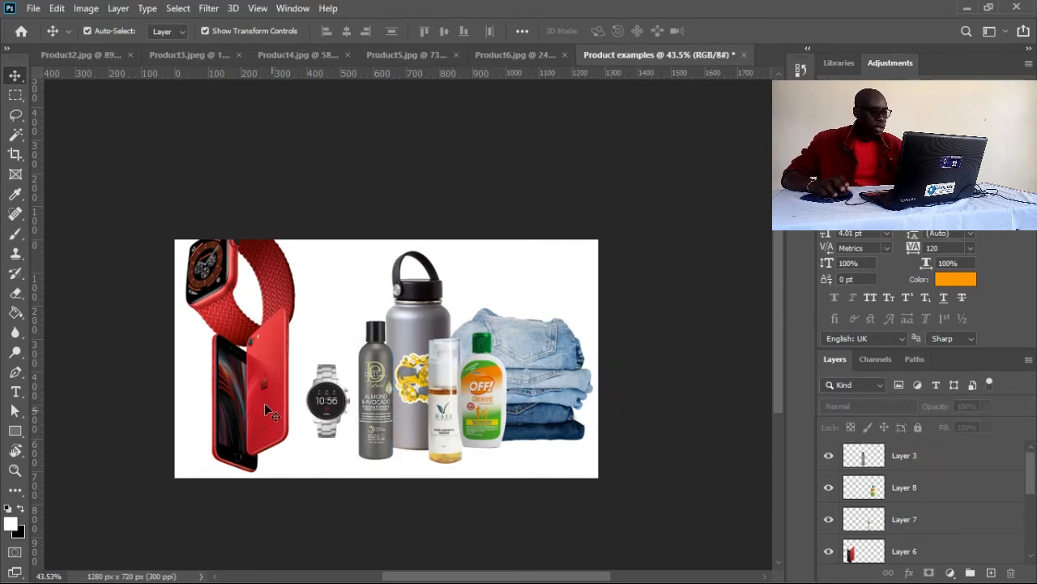
- Move the silver watch above the jeans stack, shift the red phones slightly right and scale them to about 132%
left_click_drag(327, 403, 555, 282)
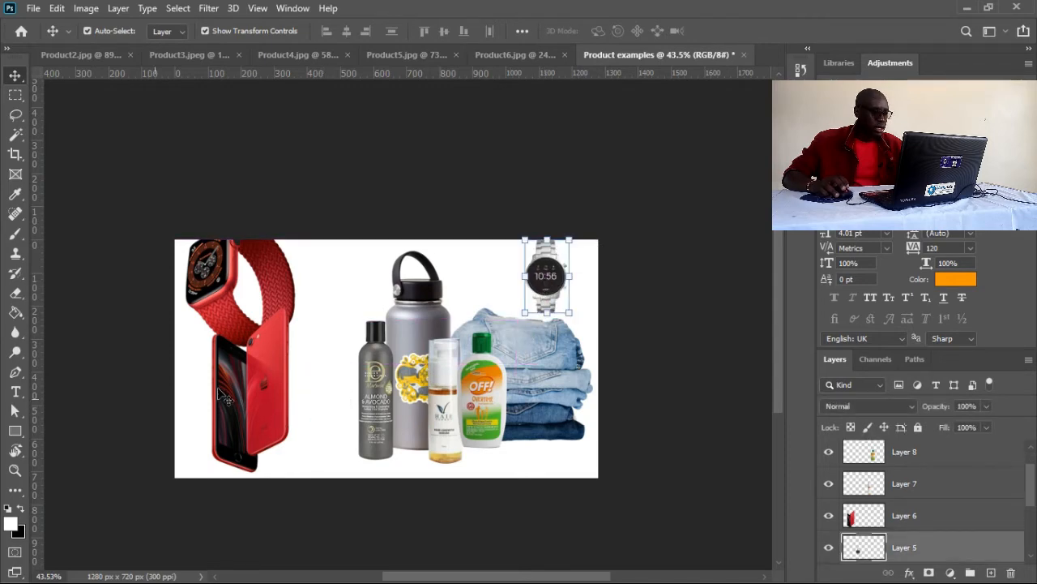
left_click_drag(236, 395, 266, 403)
left_click(296, 308)
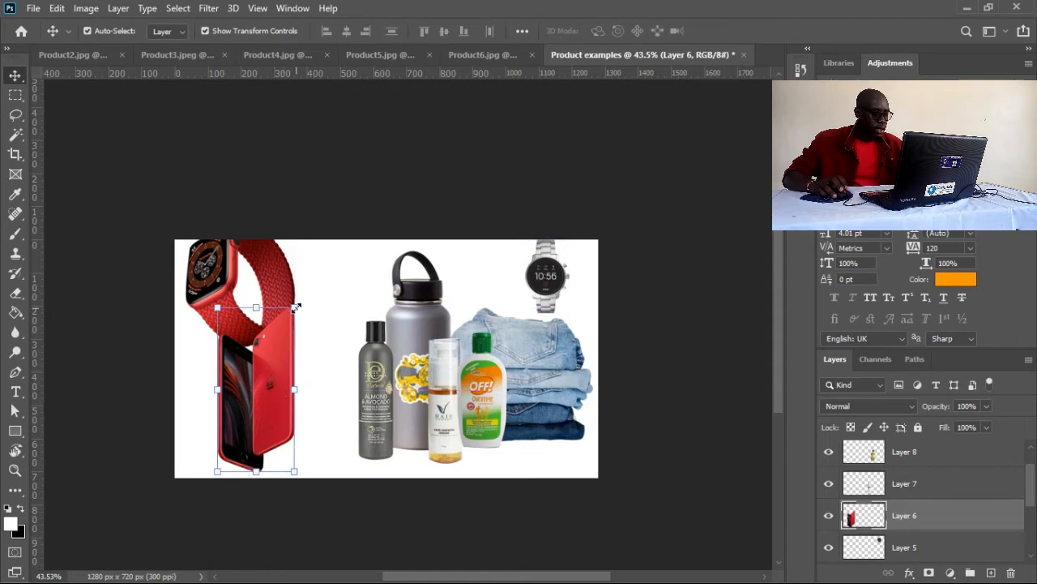
left_click_drag(326, 288, 350, 268)
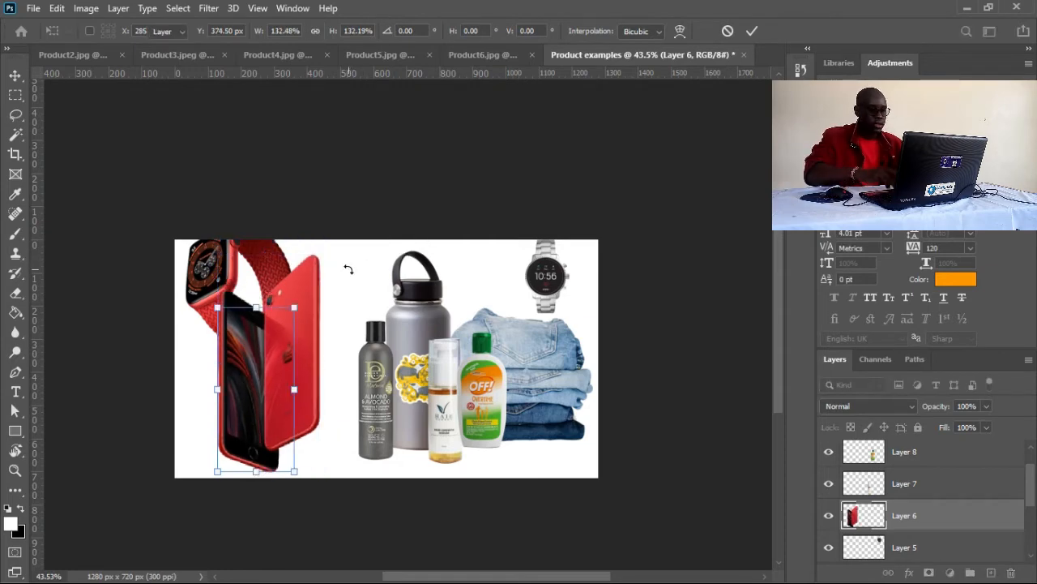
key("Return")
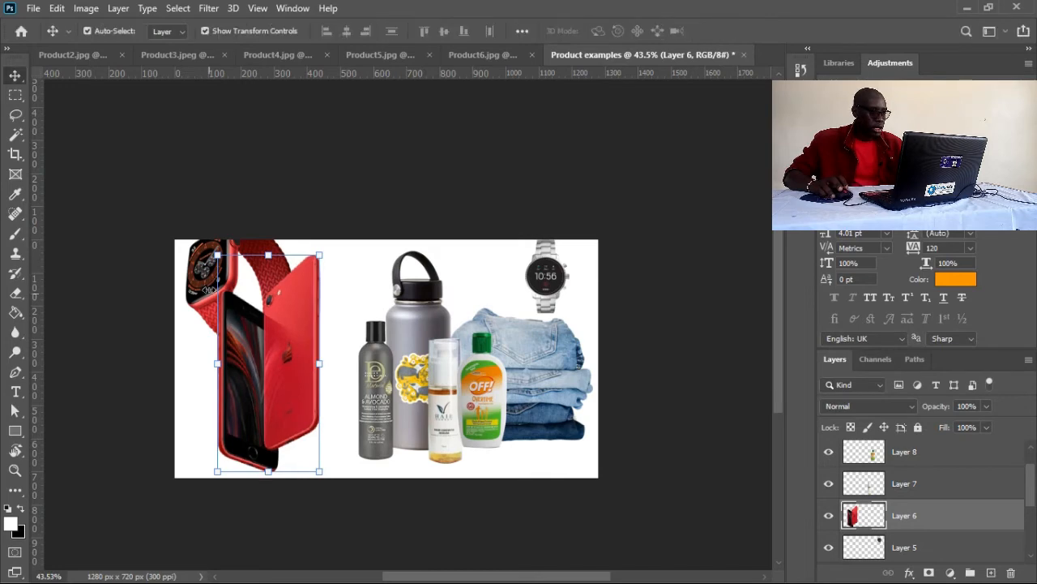
key("ctrl+t")
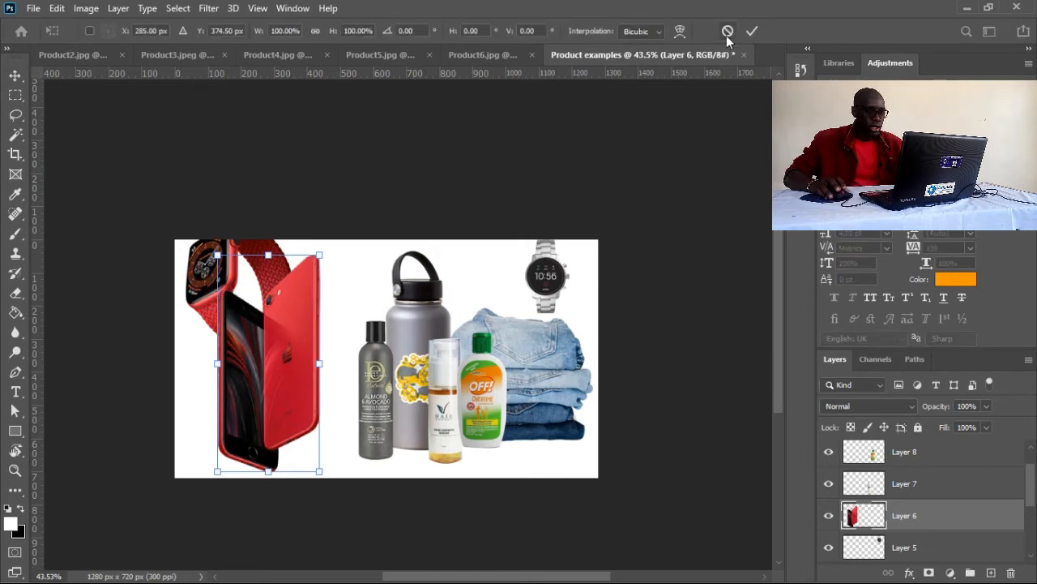
left_click(727, 33)
- Bring the red watch to the front, move it over the phones' lower right side and scale it to about 124%
left_click(194, 274)
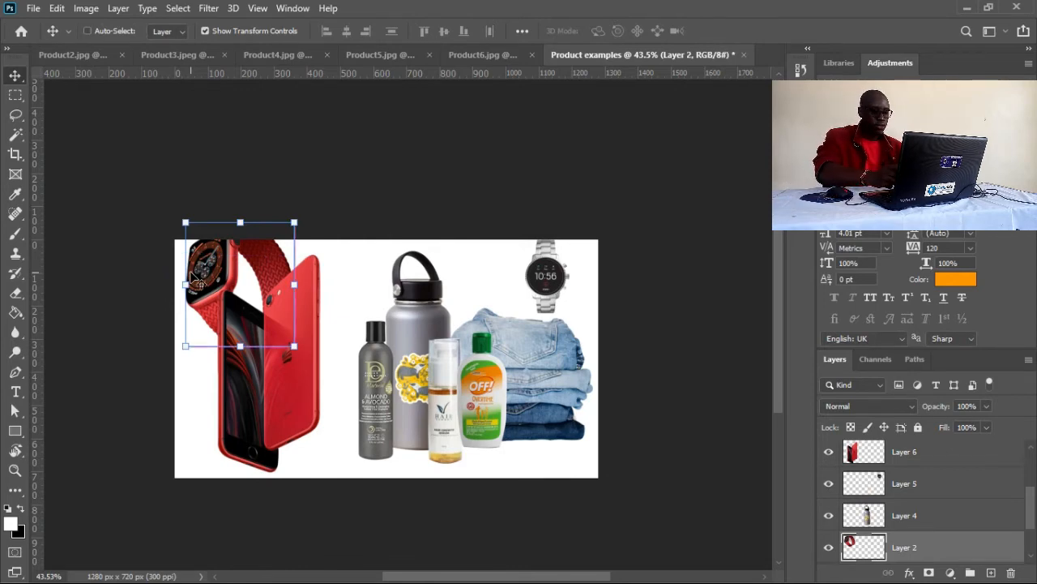
key("ctrl+shift+bracketright")
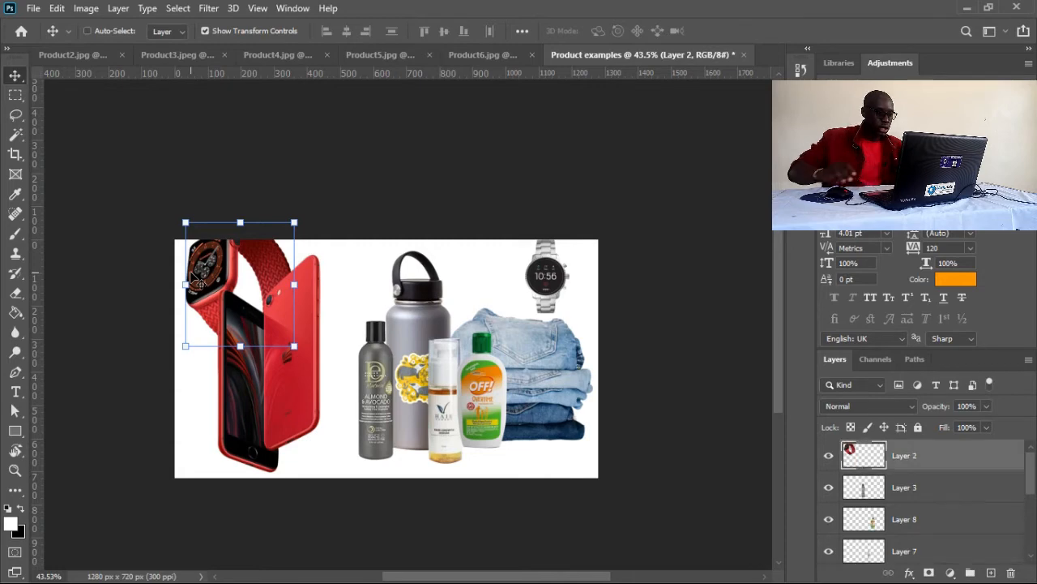
left_click_drag(225, 306, 314, 411)
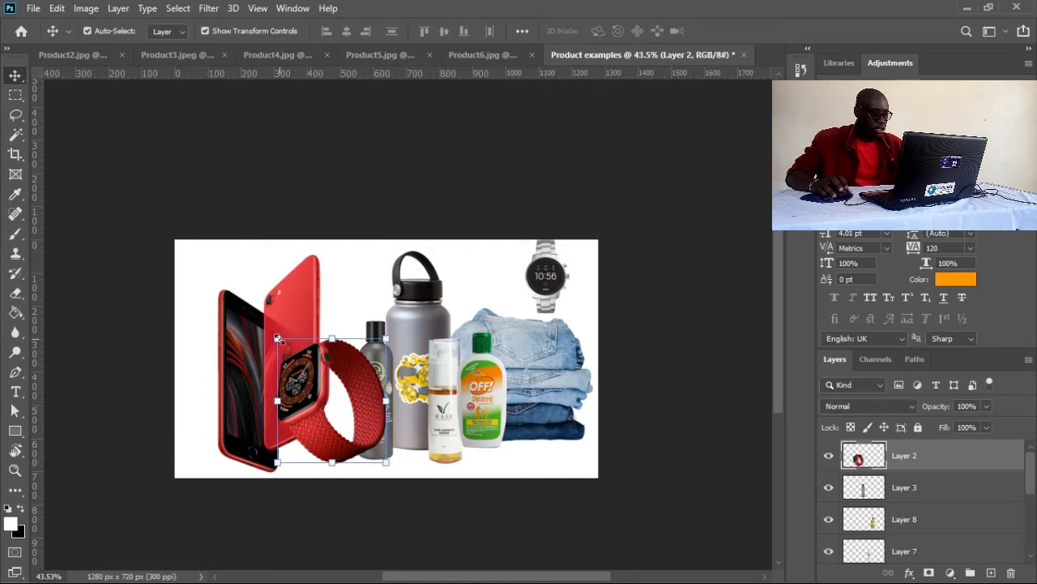
left_click_drag(278, 339, 251, 310)
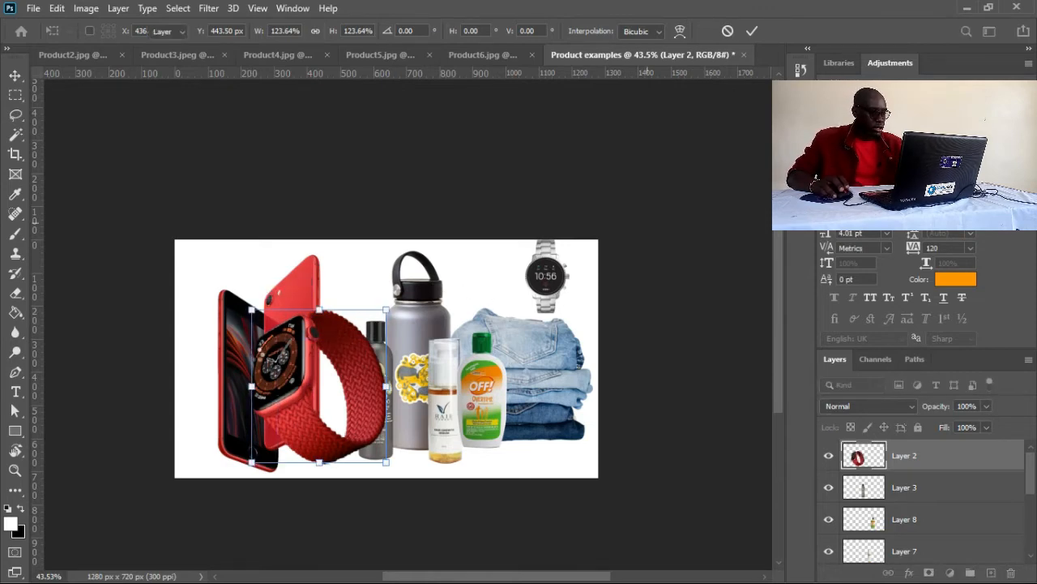
key("Return")
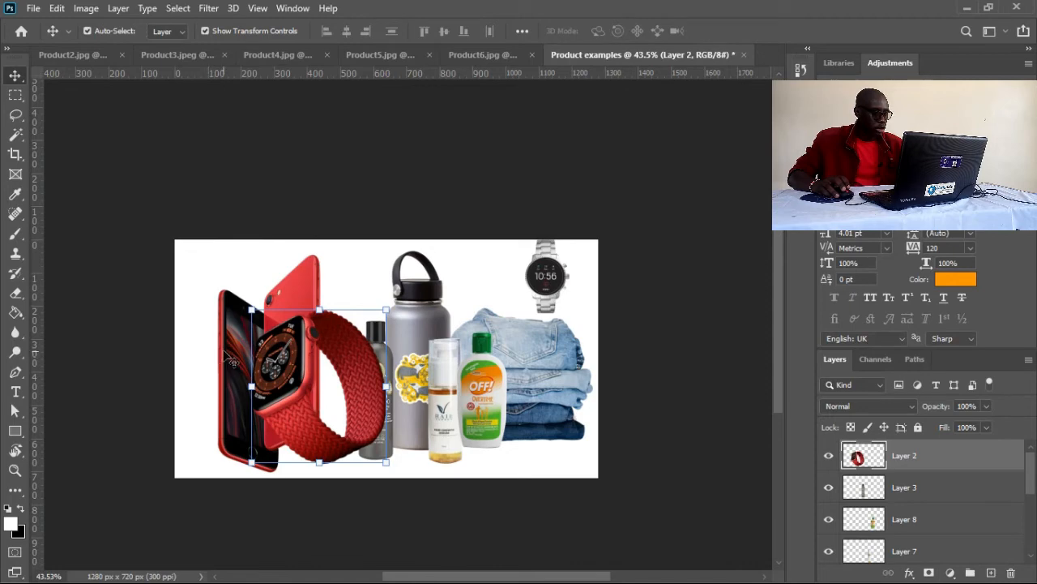
- Shift the red phones towards the canvas's left edge and slightly up, and move the red watch left to follow them
left_click(230, 359)
left_click_drag(201, 354, 201, 348)
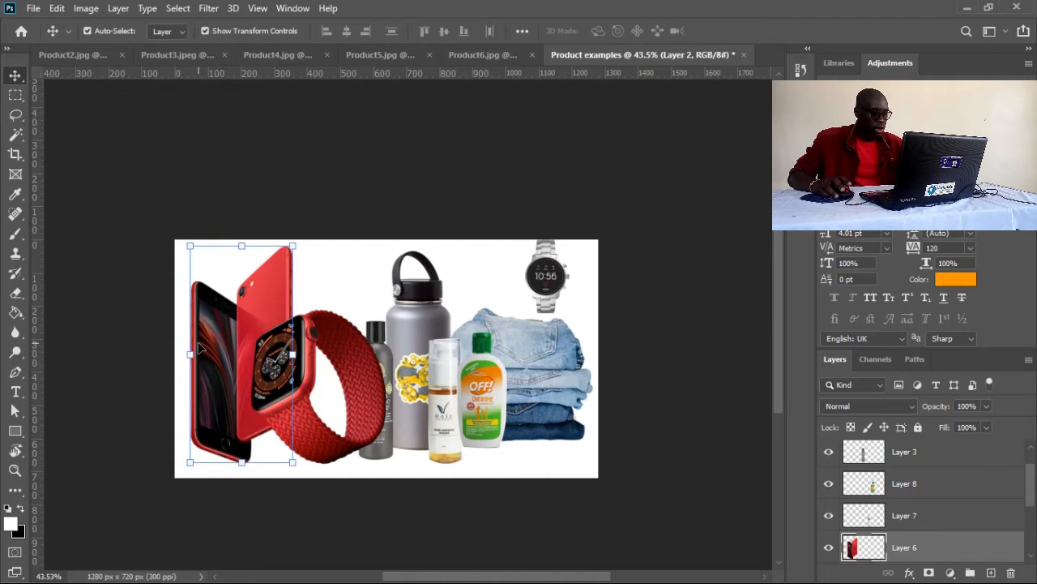
left_click(664, 341)
left_click_drag(314, 430, 297, 427)
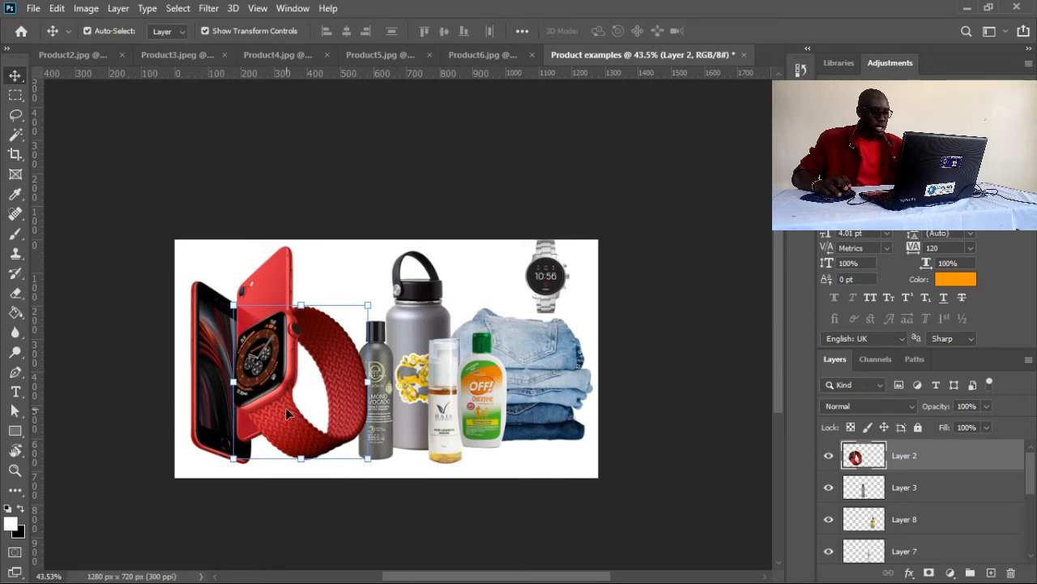
- Send the red watch behind the other products, and send the red phones' layer to the back beneath the watch
key("ctrl")
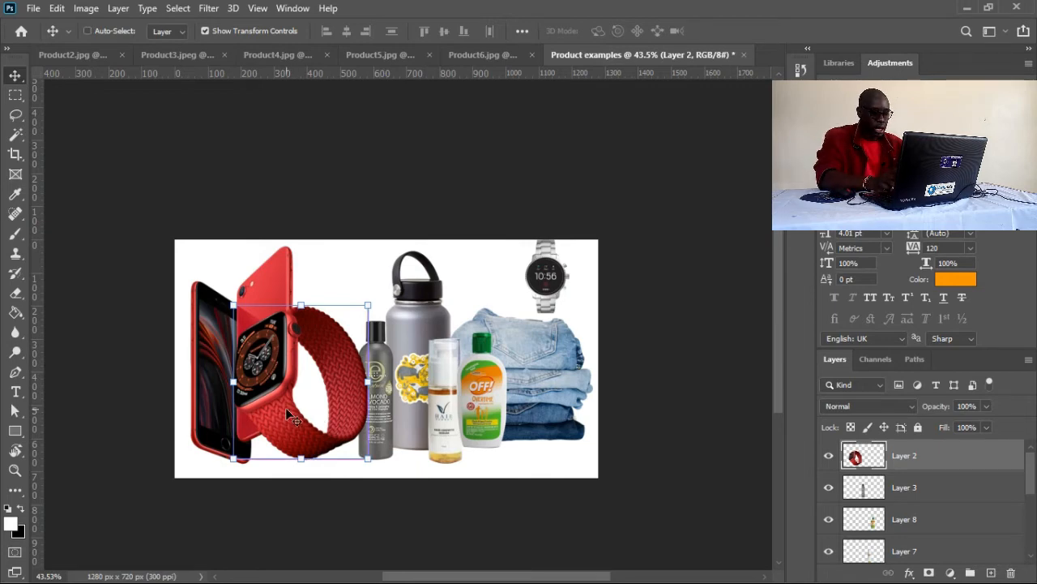
key("ctrl+shift+bracketleft")
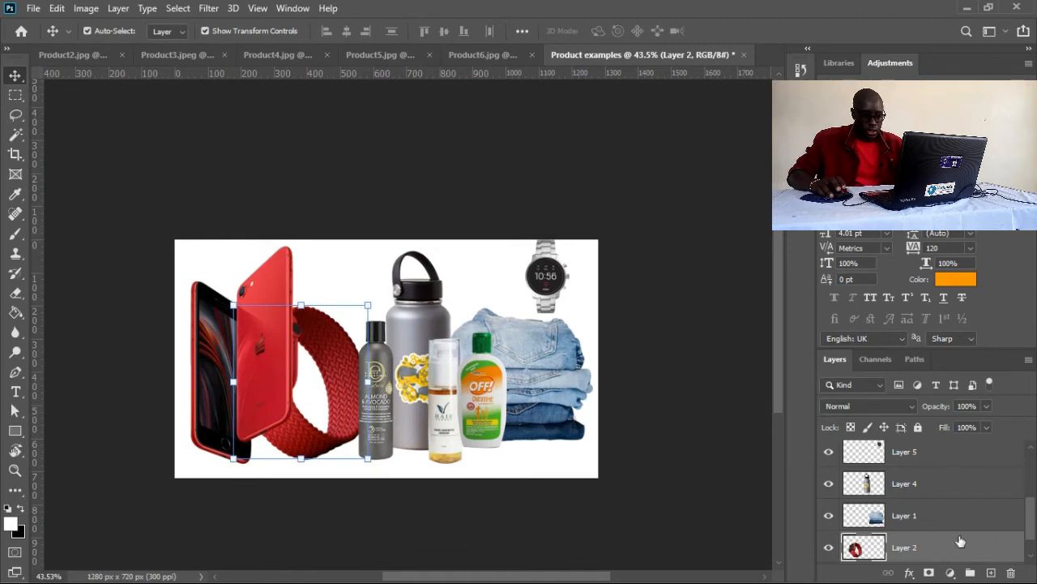
mouse_move(1026, 523)
left_mouse_down()
mouse_move(1034, 484)
mouse_move(1031, 504)
left_mouse_up()
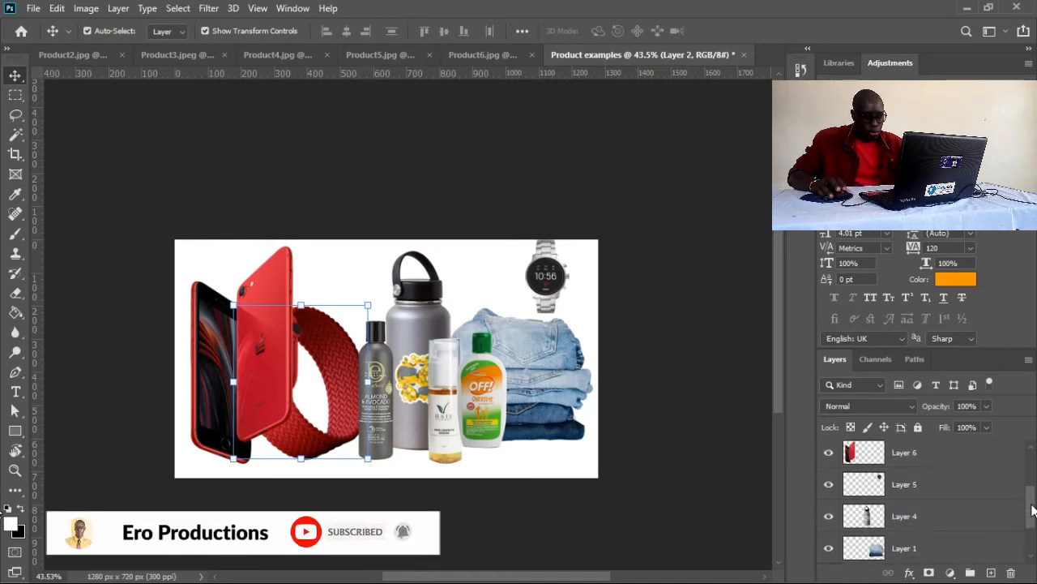
left_click(890, 459)
key("ctrl")
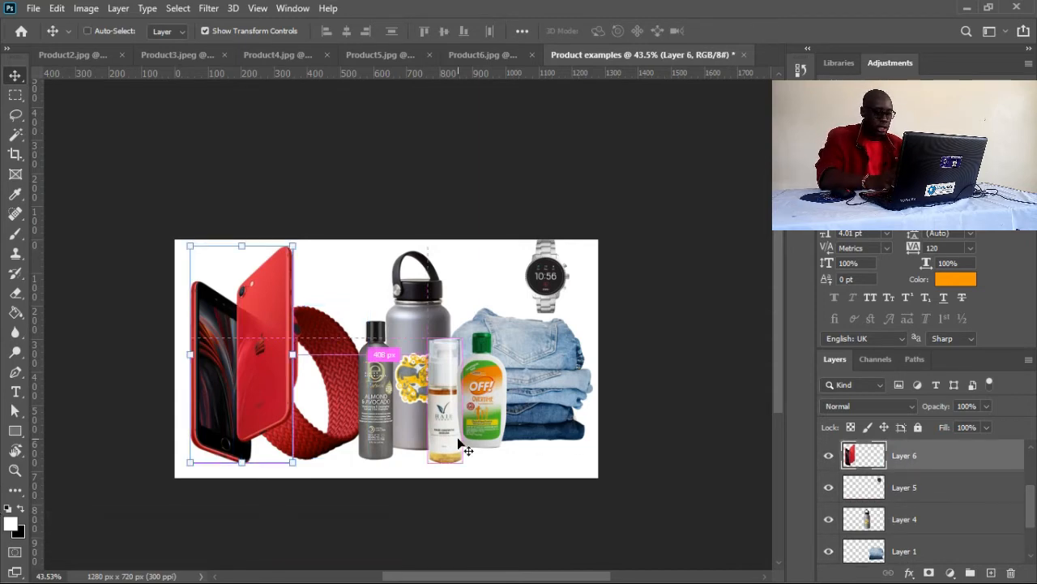
key("ctrl+shift+bracketleft")
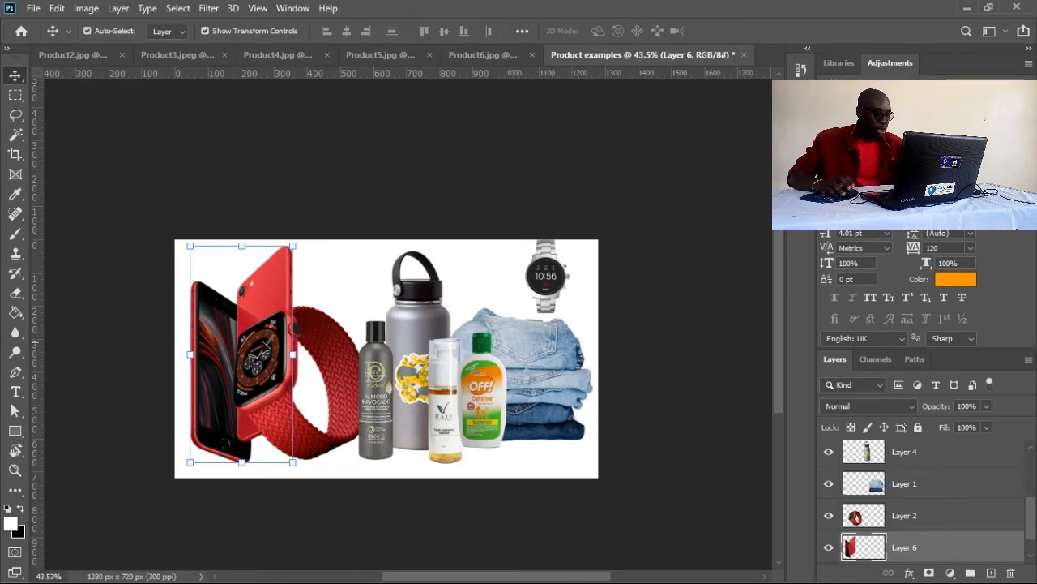
left_click(350, 486)
- Scale the red watch down to about 79%, keeping its lower right corner in place beside the shampoo bottle
left_click(274, 394)
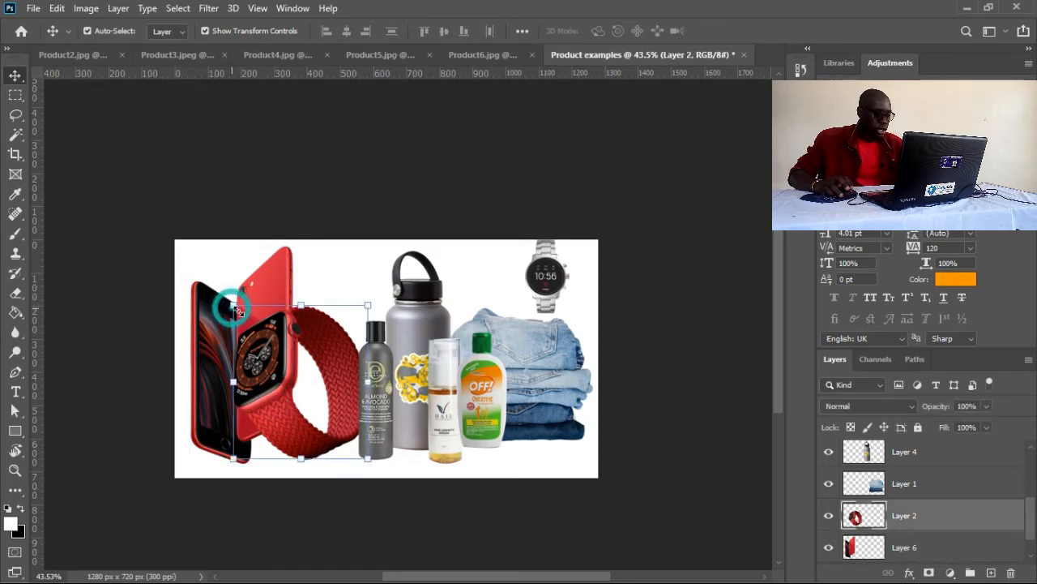
left_click_drag(232, 305, 276, 327)
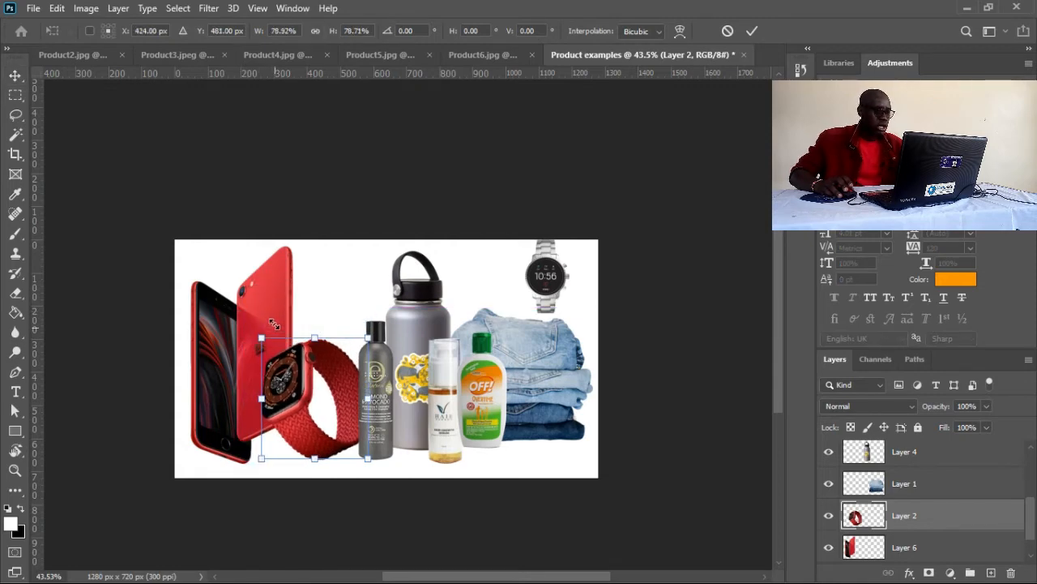
key("Return")
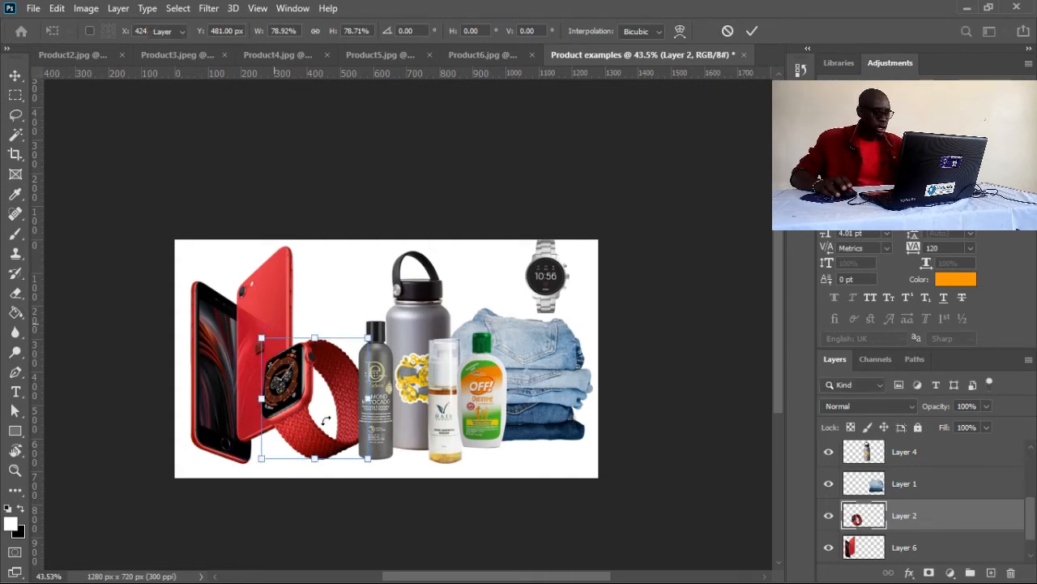
left_click(649, 283)
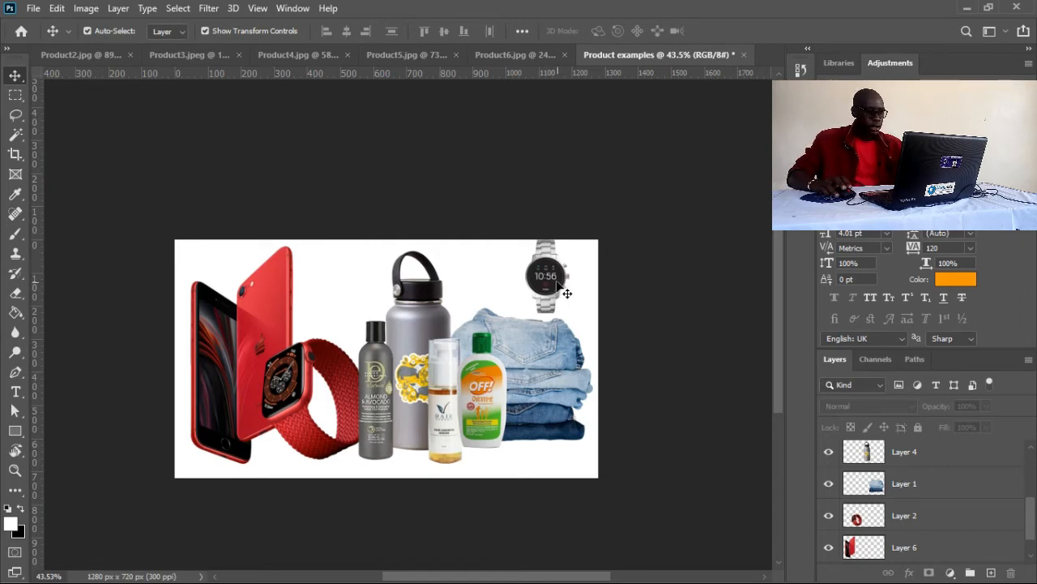
- Move the silver watch between the phones and the water bottle, scaled to about 116% and centred at about X 529 px, Y 169 px
left_click_drag(556, 281, 351, 308)
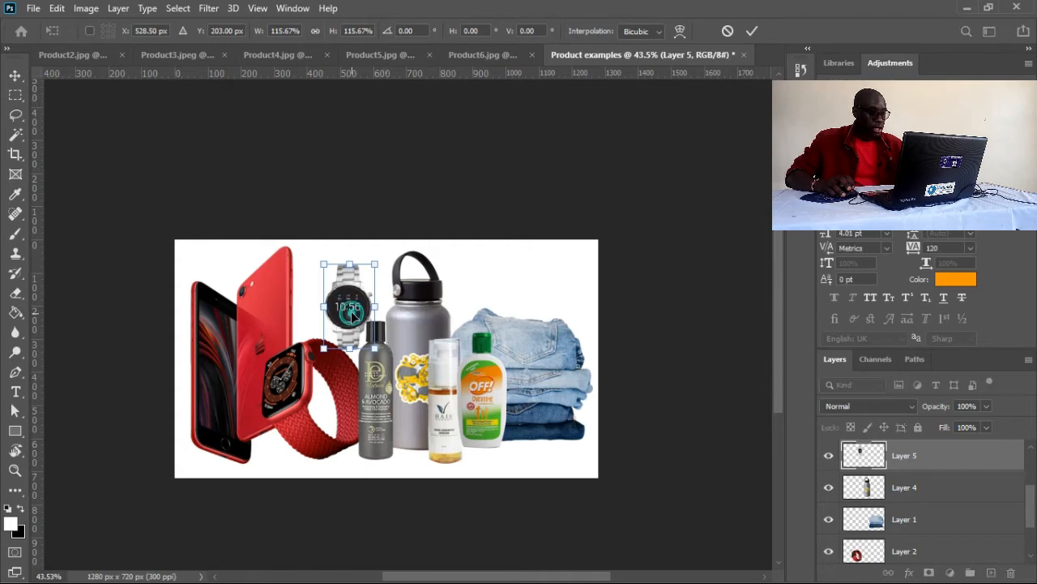
left_click_drag(351, 312, 351, 311)
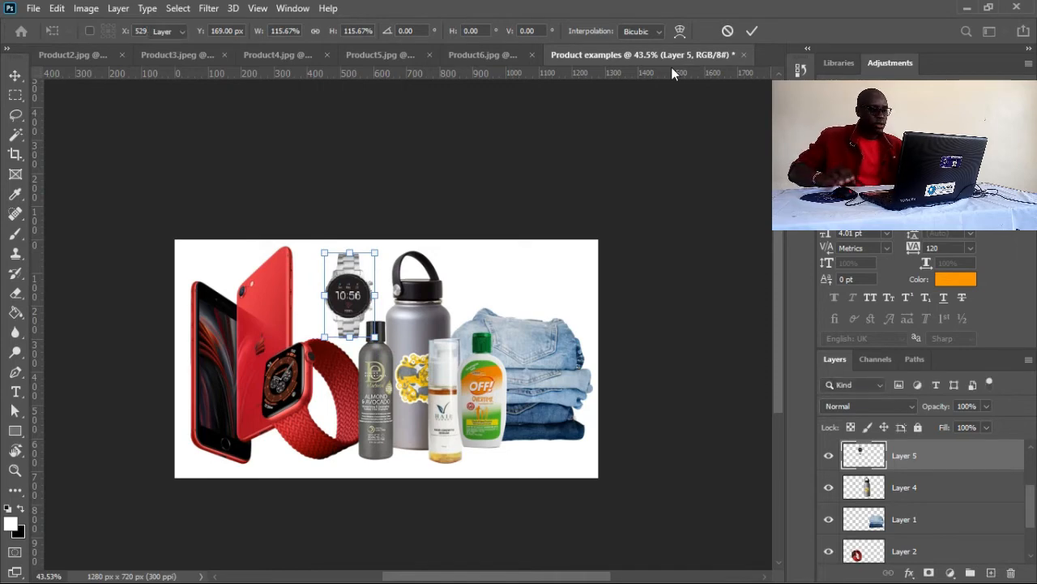
key("Return")
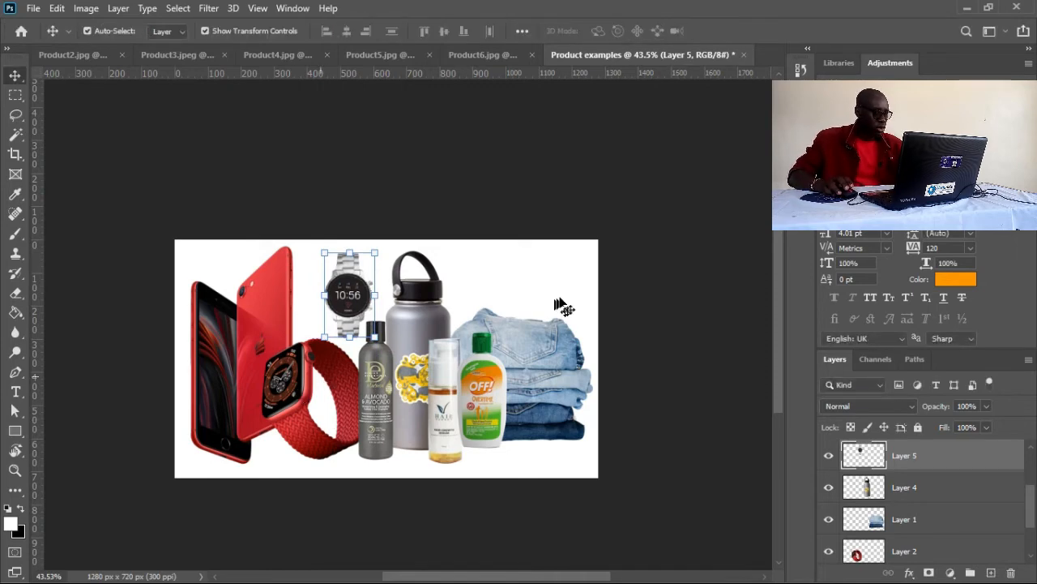
left_click(640, 294)
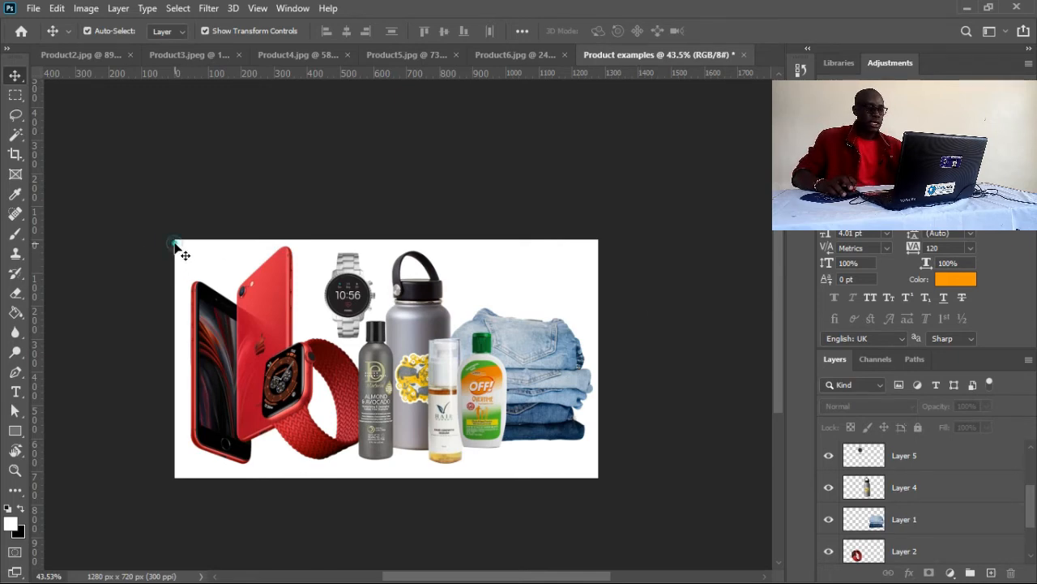
- Select all product layers from Layer 3 to Layer 6, without the Background, and scale them together about their centre to about 88%
left_click_drag(175, 245, 583, 457)
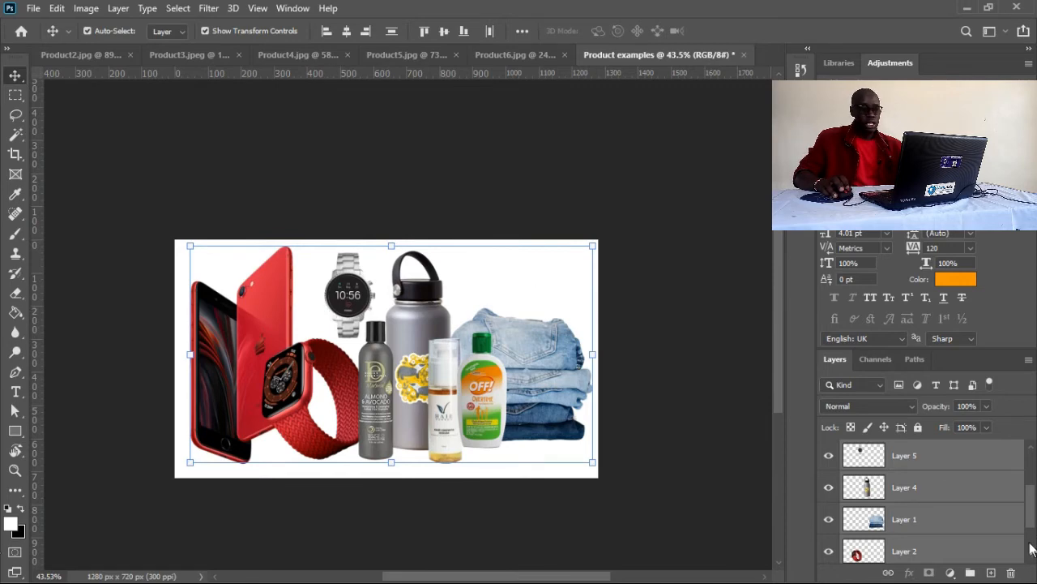
left_click_drag(1033, 521, 1034, 474)
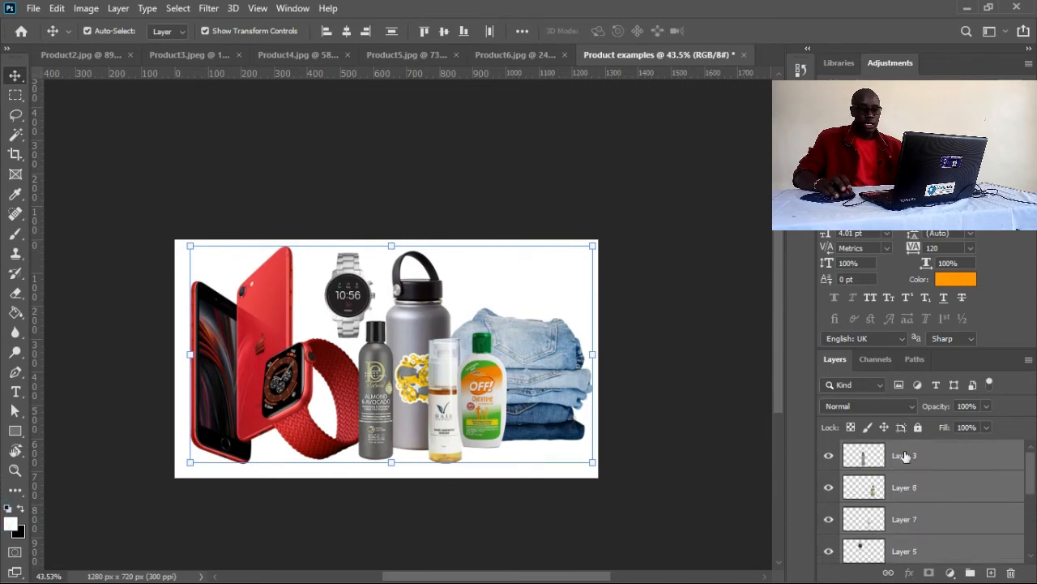
left_click(912, 451)
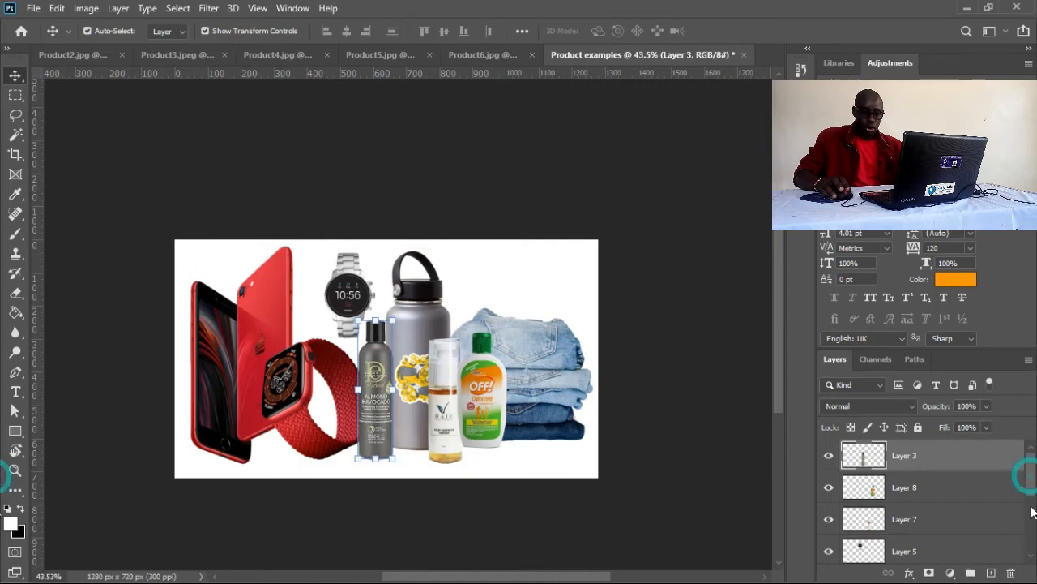
left_click_drag(1031, 475, 1032, 549)
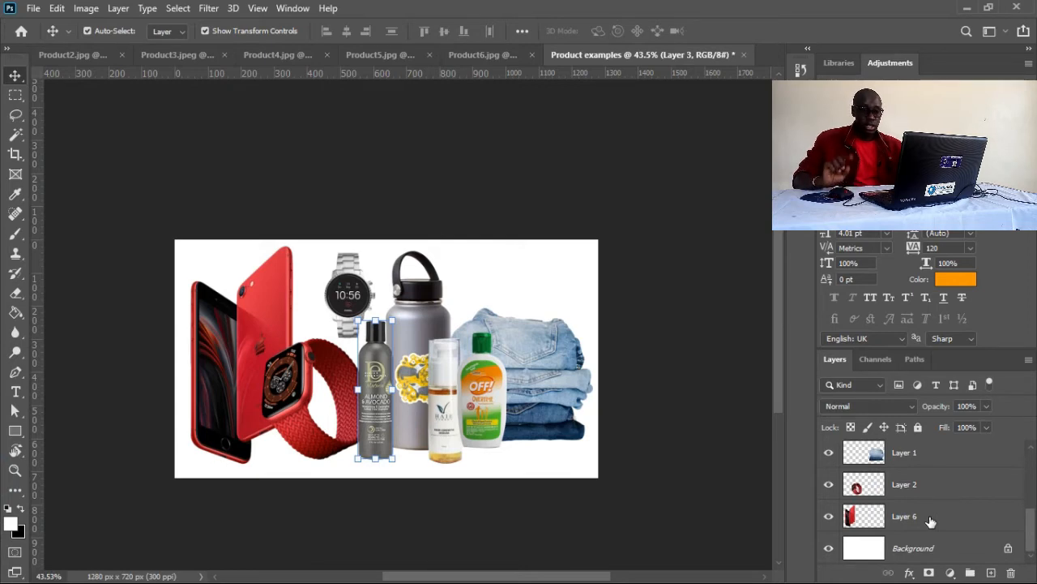
left_click(930, 521, "shift")
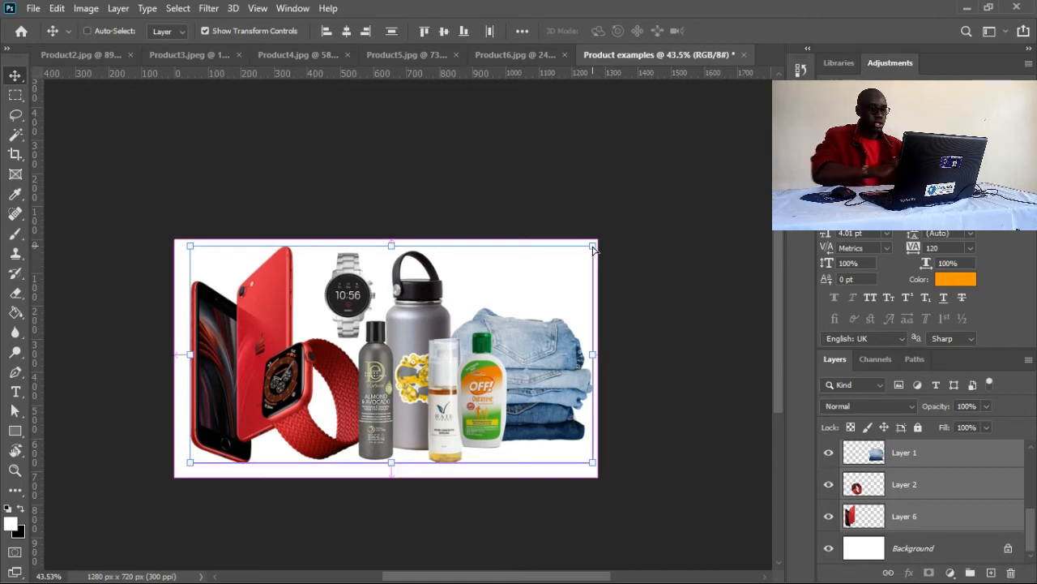
key("ctrl+t")
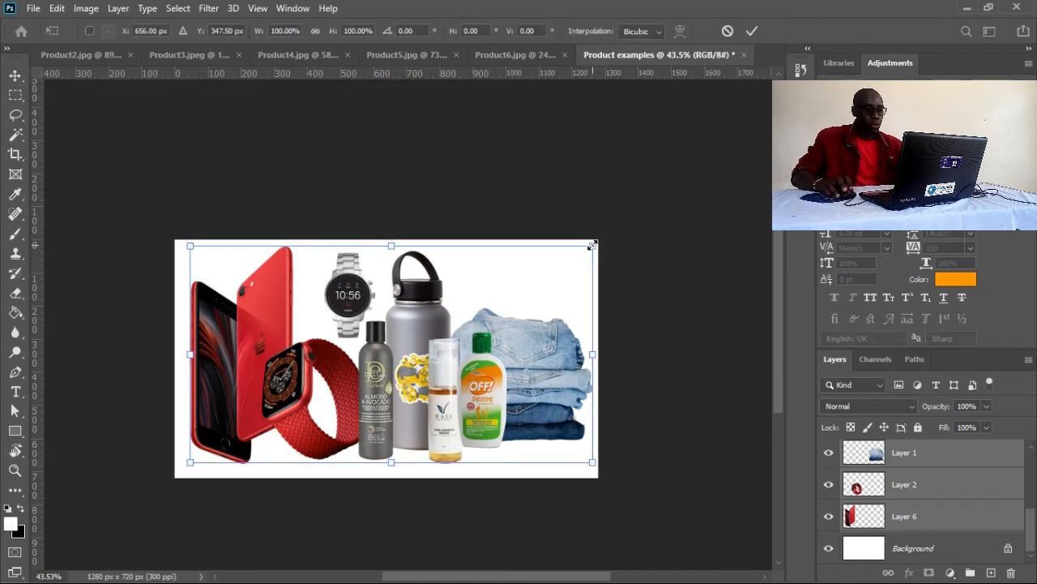
left_click_drag(592, 245, 581, 251)
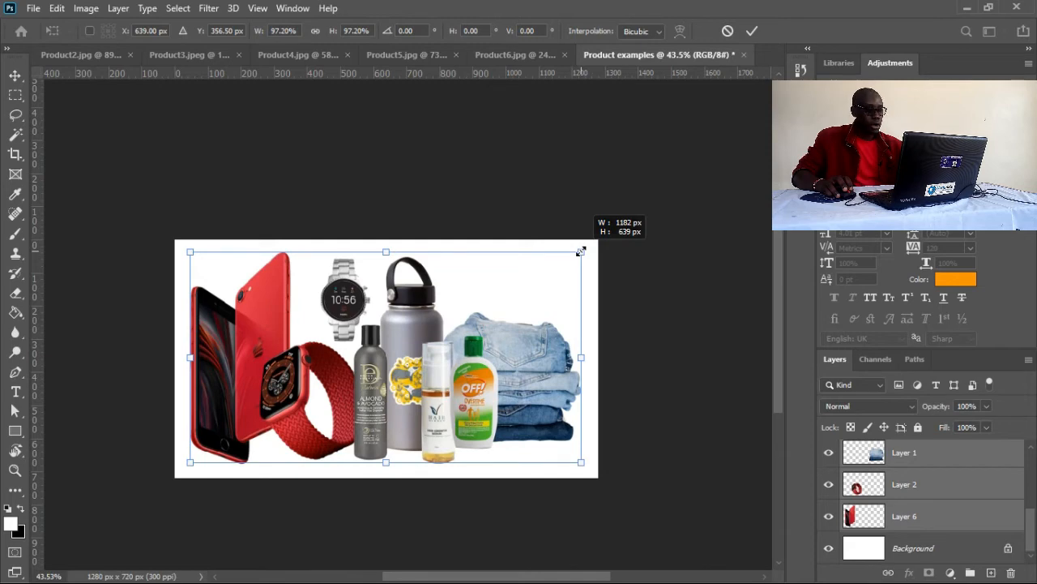
left_click_drag(580, 253, 498, 285)
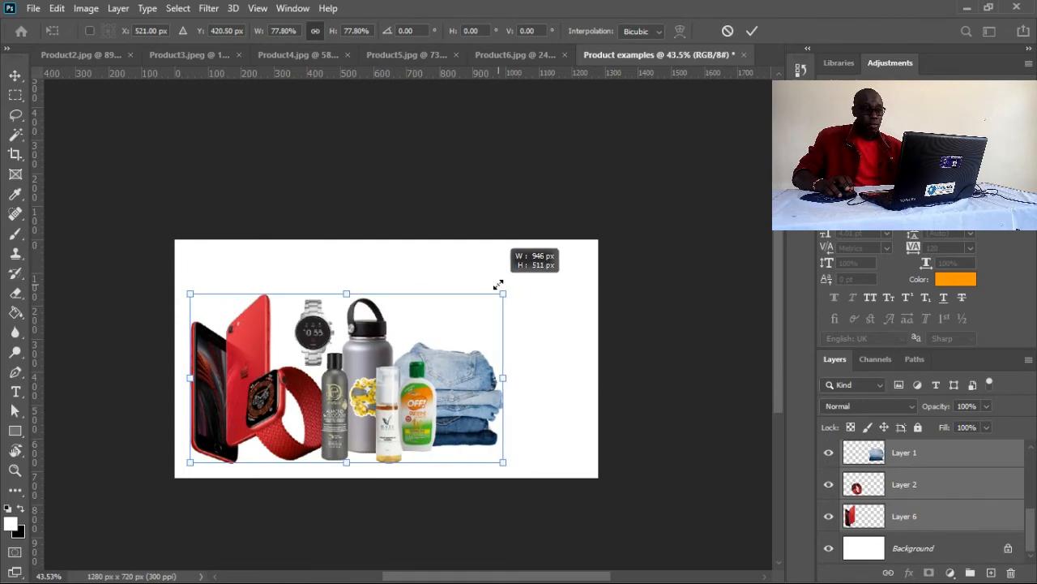
left_click_drag(498, 285, 566, 256)
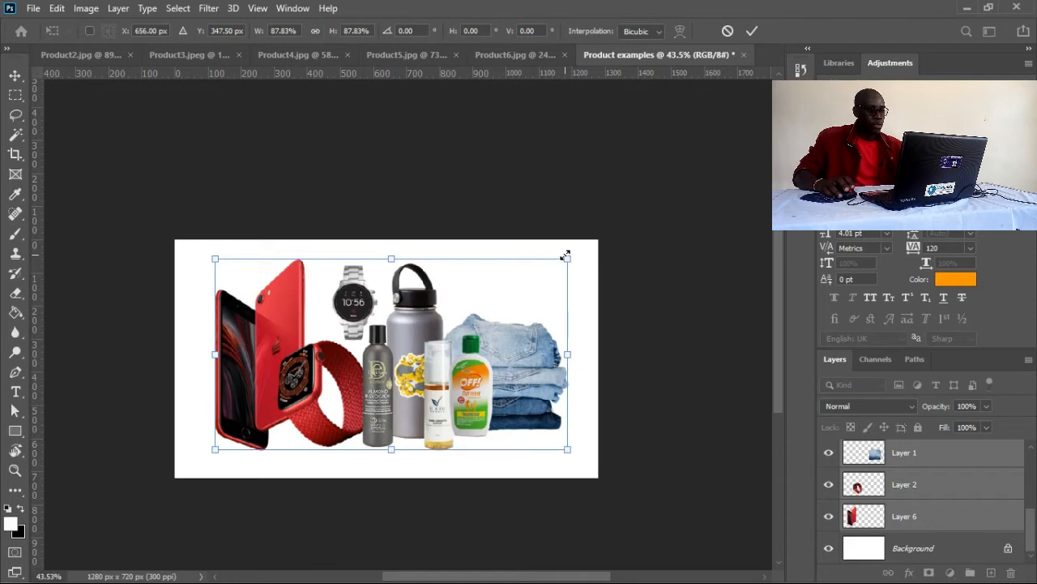
- Nudge the scaled product group left to X 645 px and apply the transform
key("Left")
key("Left")
key("Left")
key("Left")
key("Left")
key("Left")
key("Left")
key("Left")
key("Left")
key("Left")
key("Left")
key("Left")
key("Left")
key("Left")
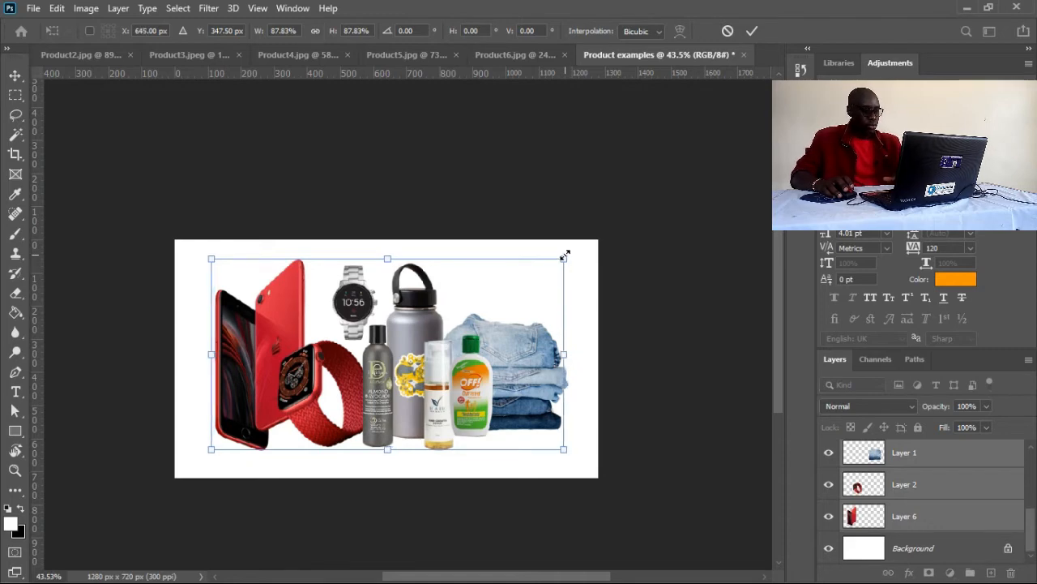
key("Left")
key("Left")
key("Left")
key("Left")
key("Left")
key("Left")
key("Left")
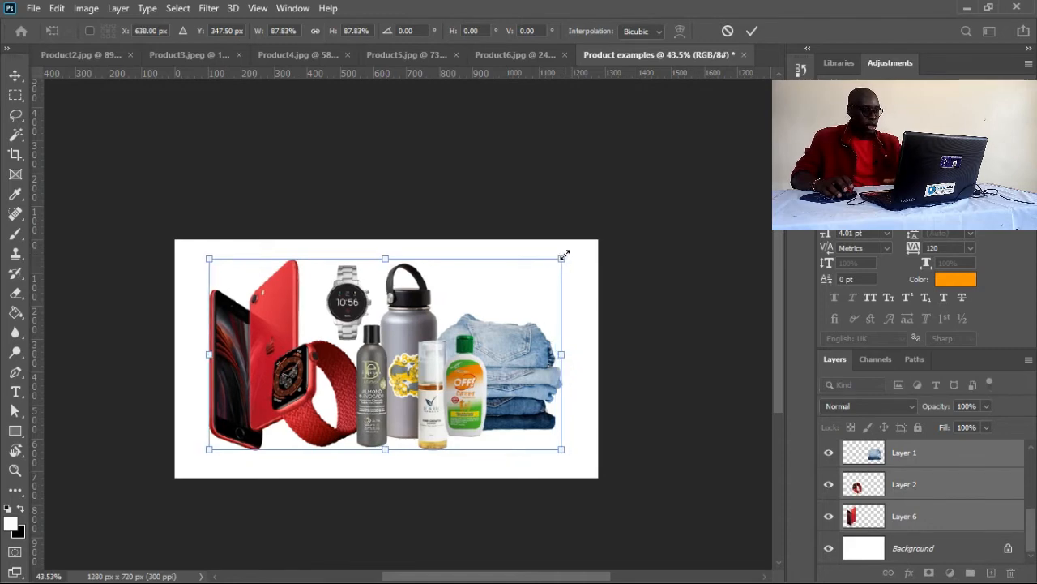
key("Right")
key("Right")
key("Right")
key("Right")
key("Right")
key("Right")
key("Right")
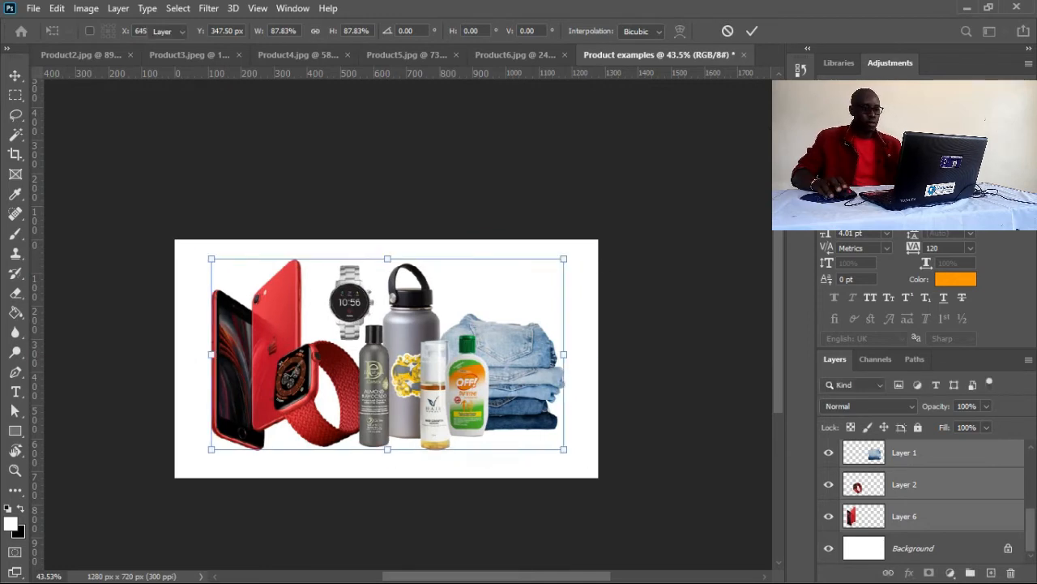
left_click(691, 345)
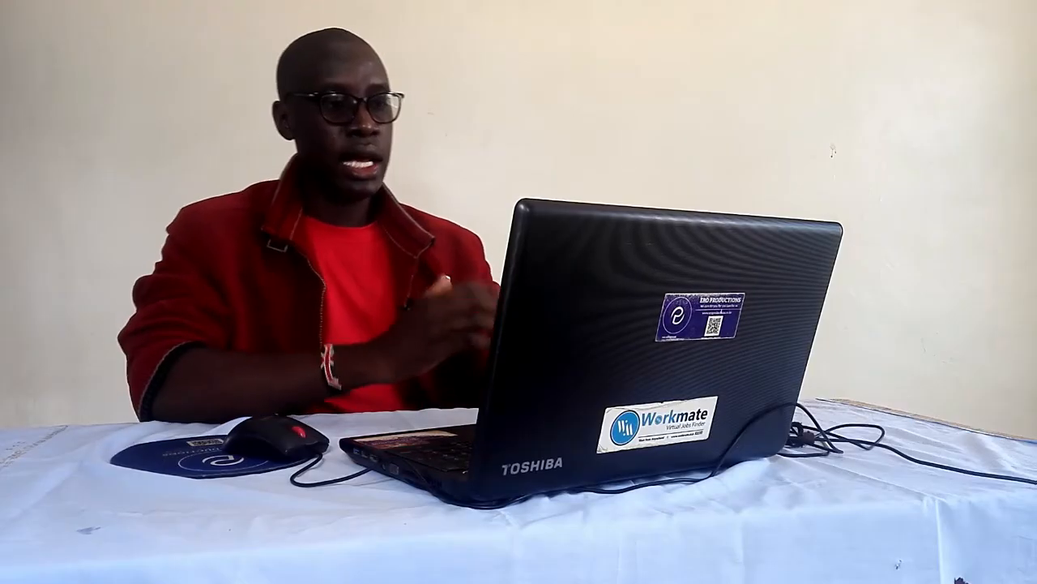
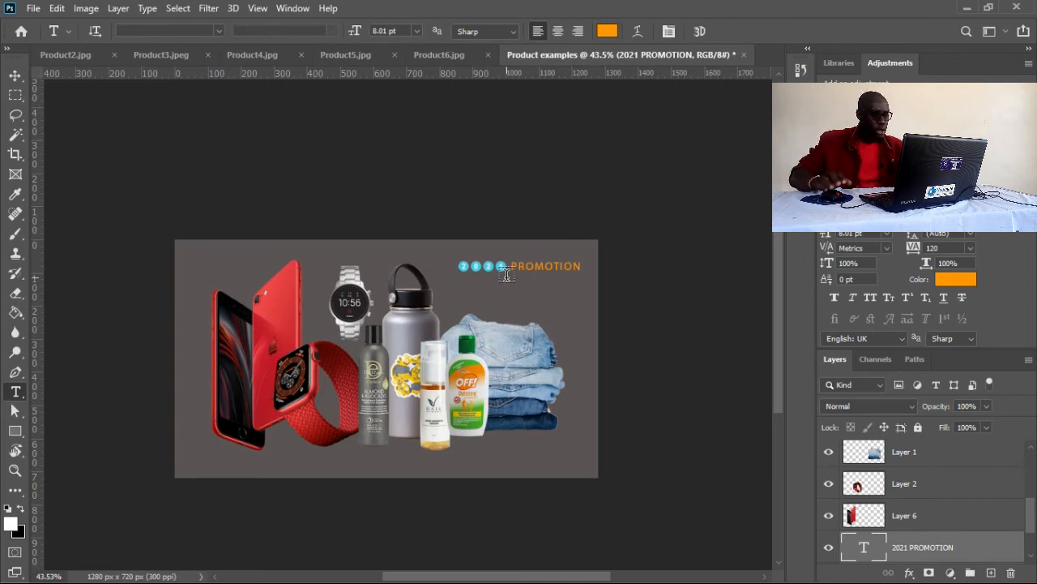
- Set the word PROMOTION in the 2021 PROMOTION text to the Raleway Heavy font
left_click(15, 76)
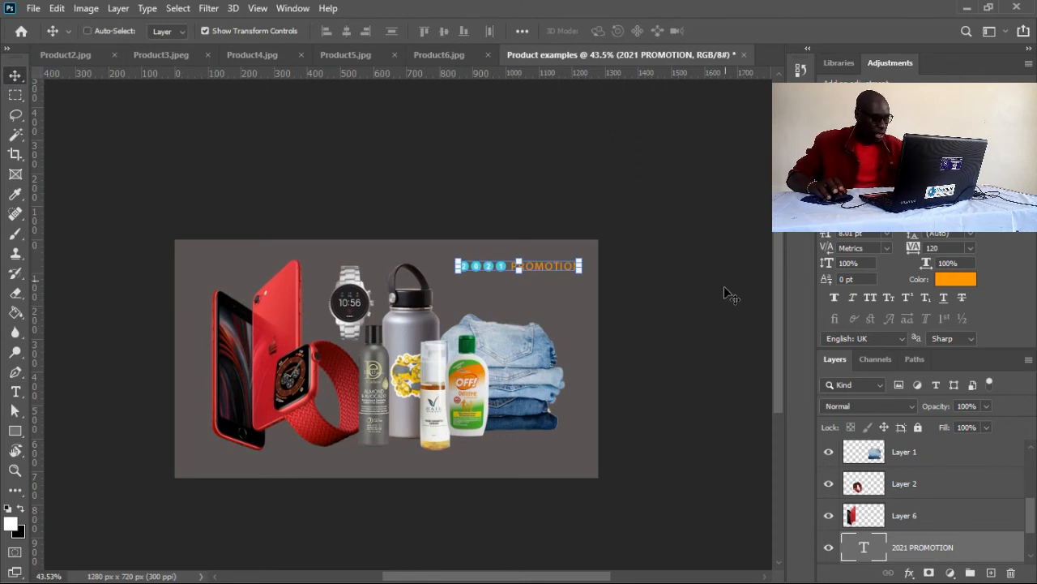
key("ctrl+space")
left_click_drag(525, 277, 574, 338)
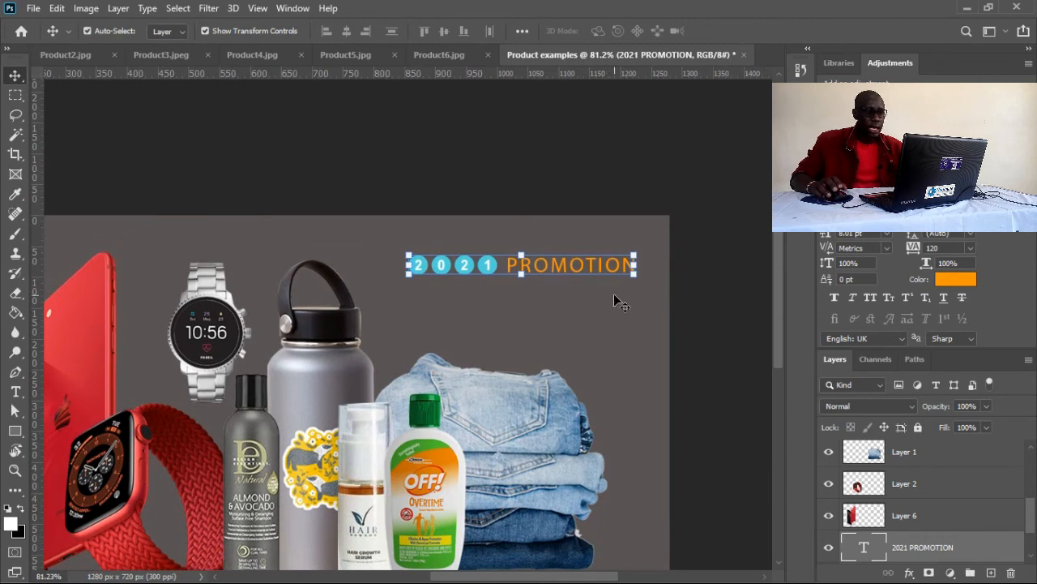
double_click(508, 270)
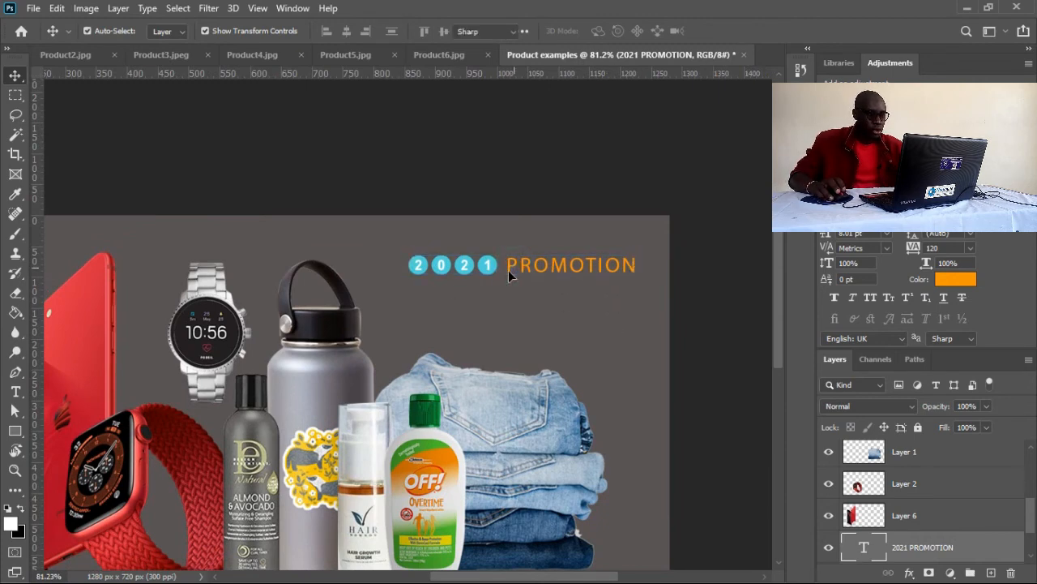
double_click(650, 268)
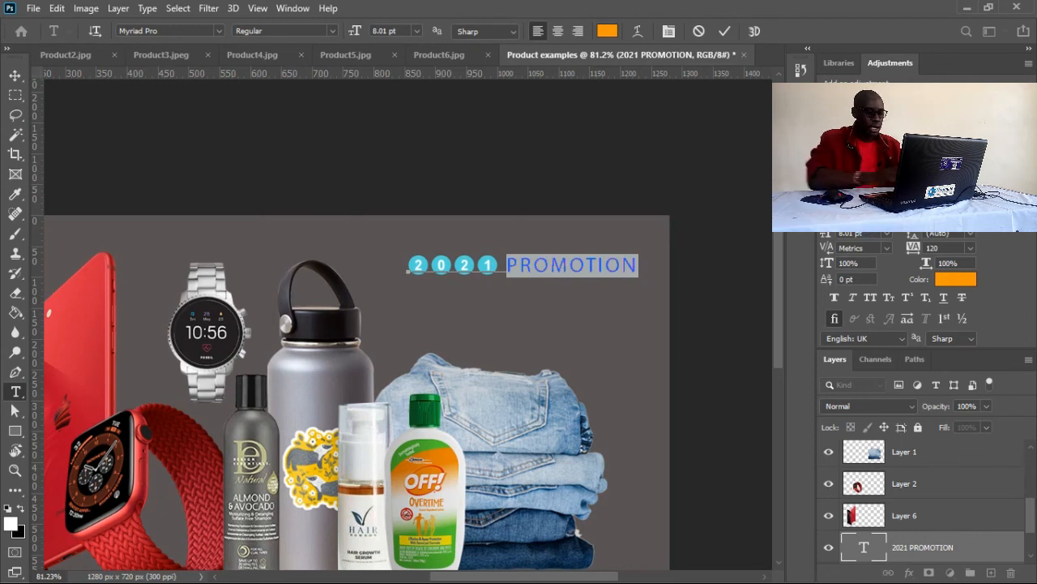
left_click(888, 216)
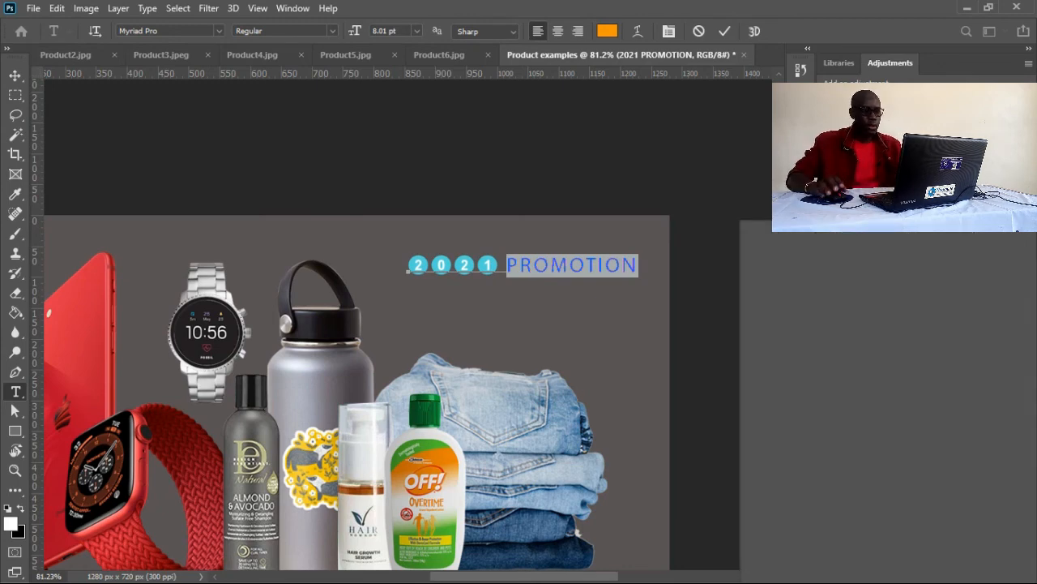
type("rale")
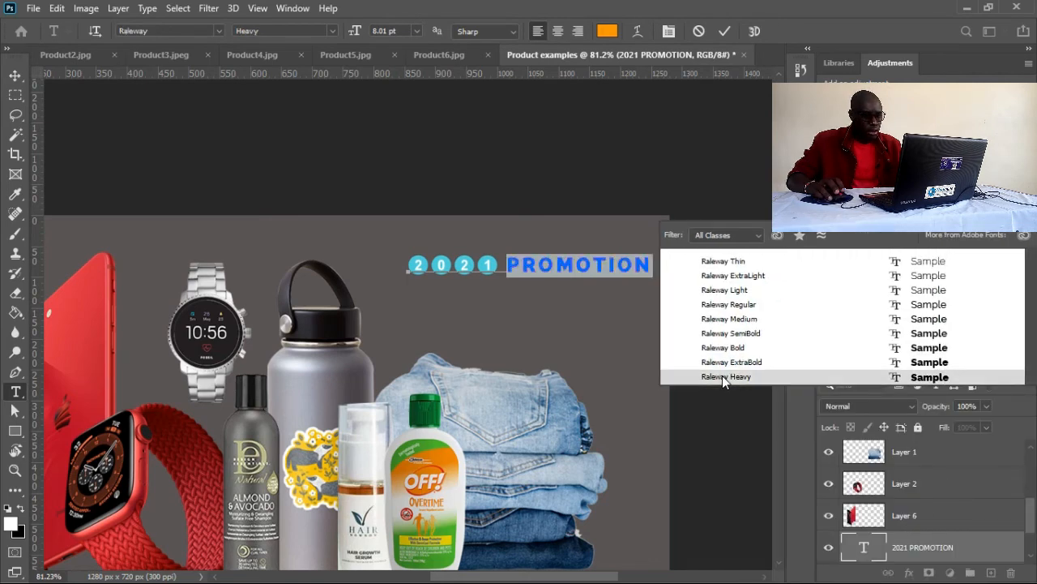
left_click(722, 375)
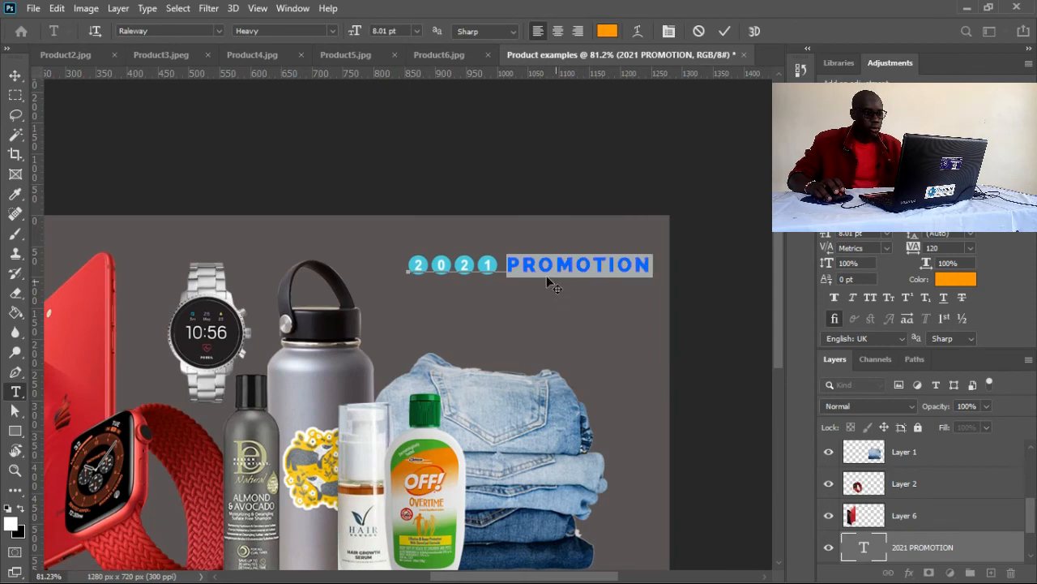
- Break the title before PROMOTION onto a second line and indent 2021 with spaces so it lines up with the word's right end
left_click(512, 268)
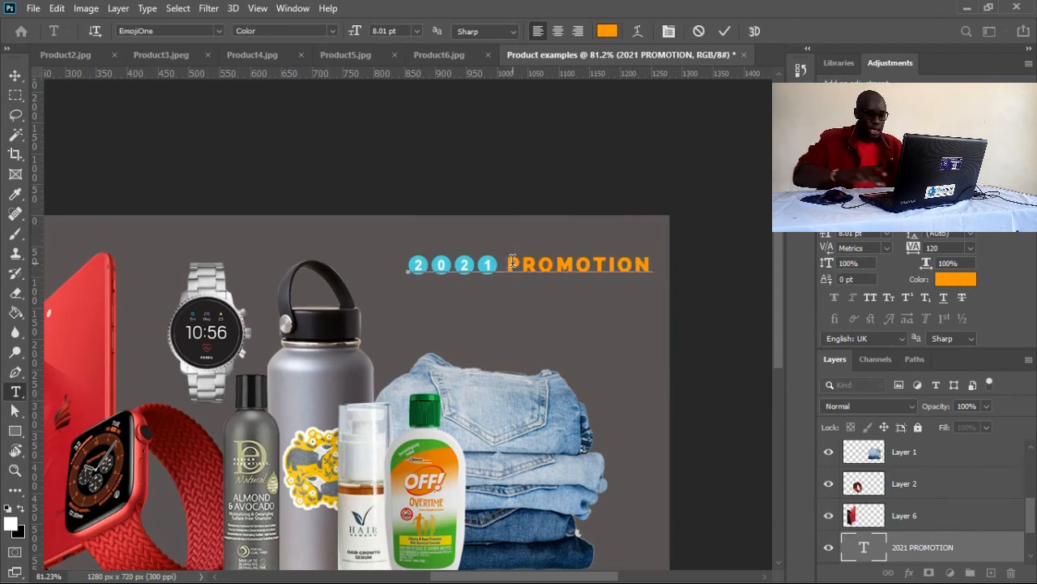
key("Return")
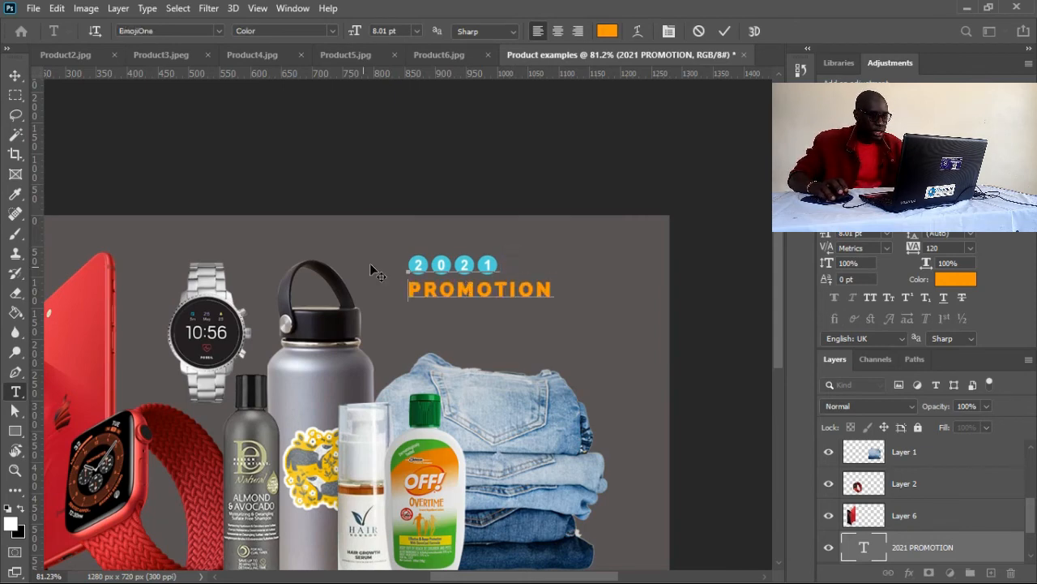
left_click(411, 261)
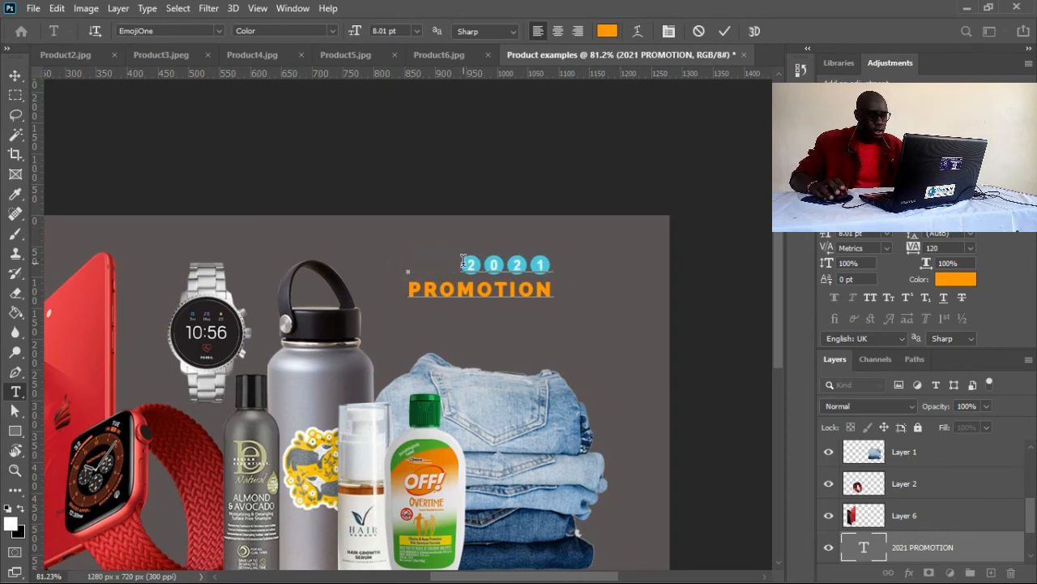
left_click(726, 31)
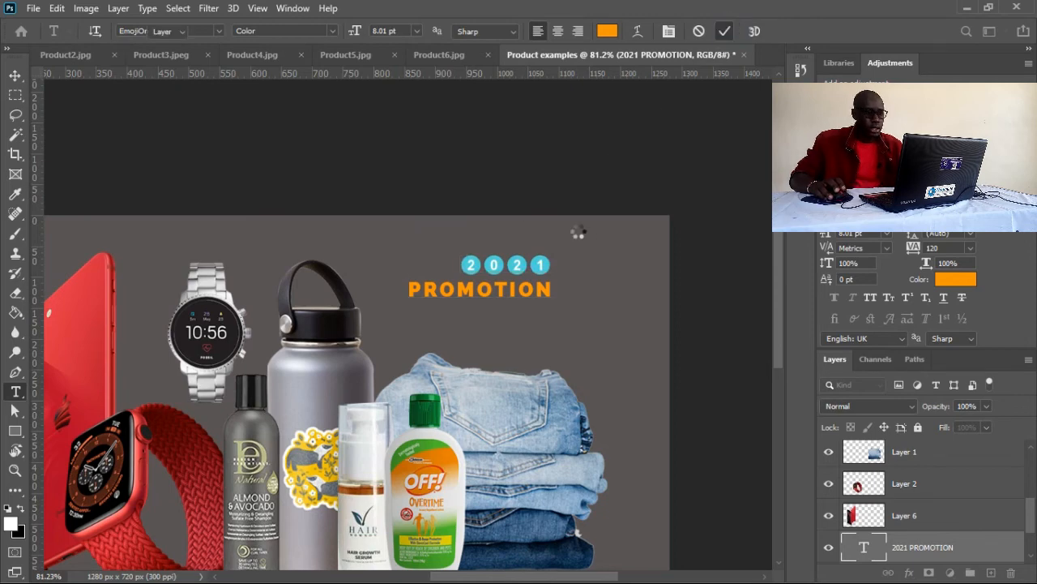
key("v")
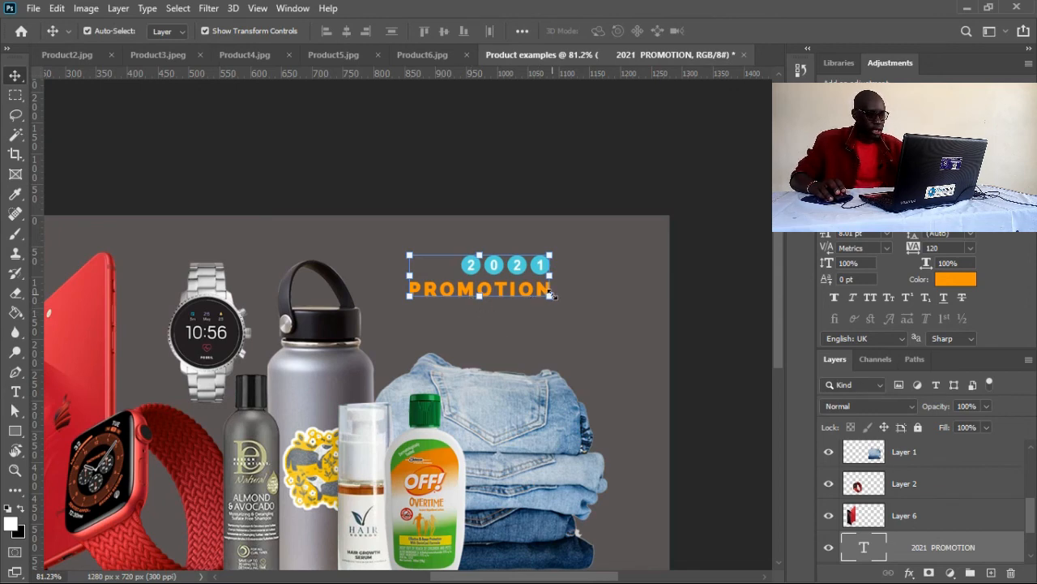
left_click_drag(551, 295, 610, 349)
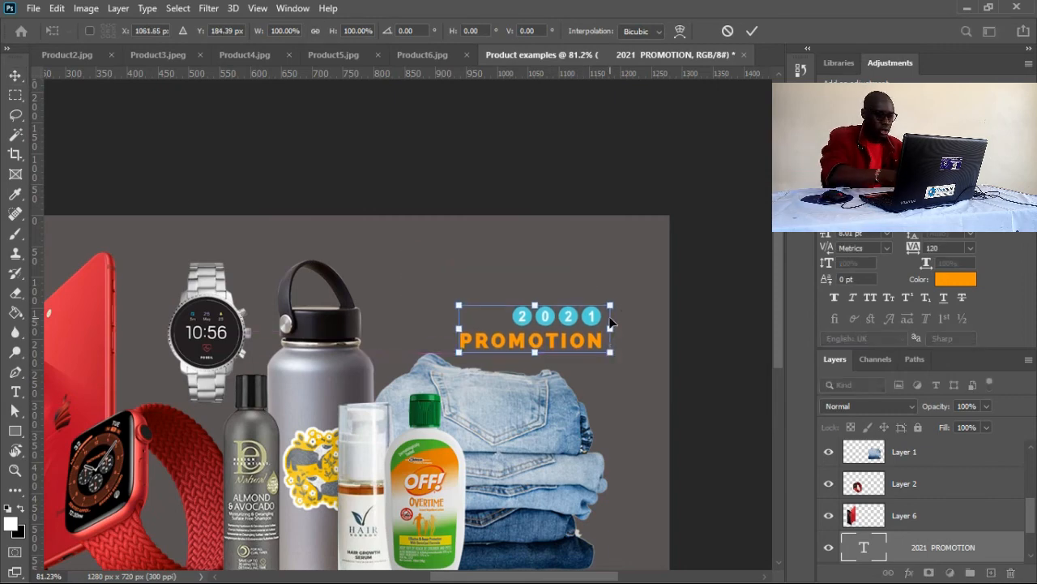
left_click_drag(610, 306, 685, 264)
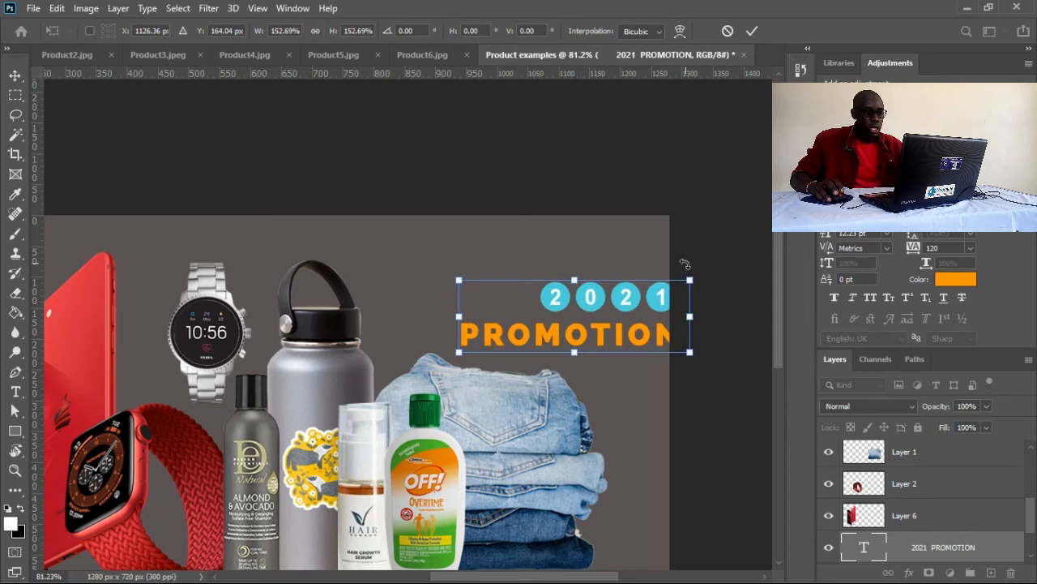
left_click_drag(626, 296, 568, 280)
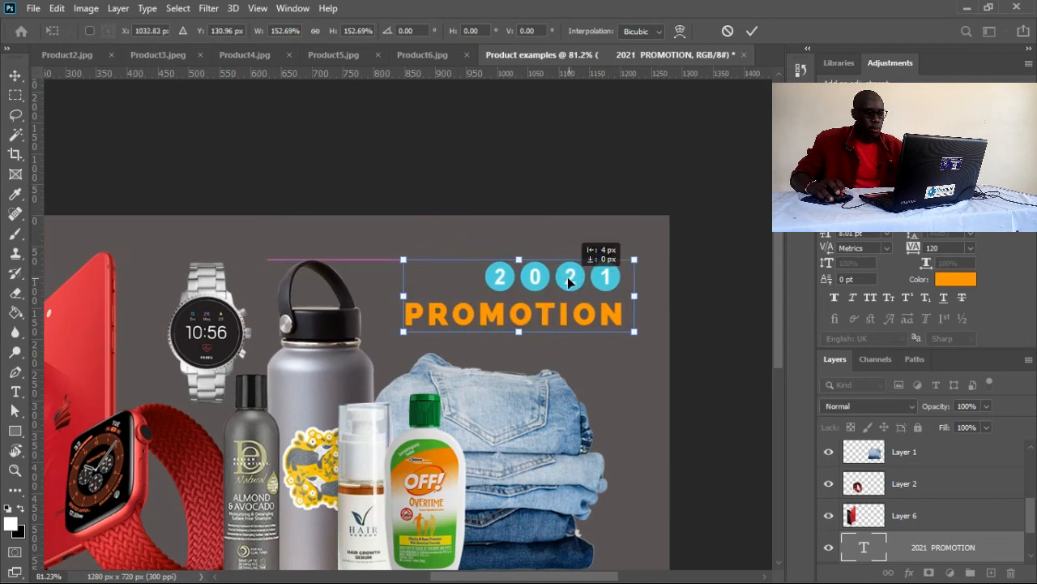
left_click(762, 31)
left_click(750, 32)
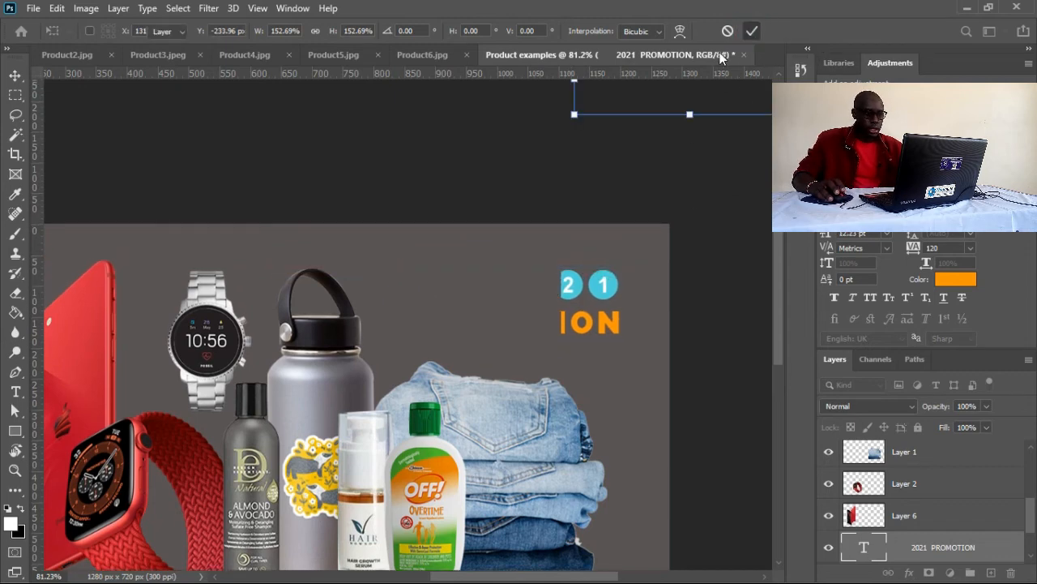
key("ctrl+z")
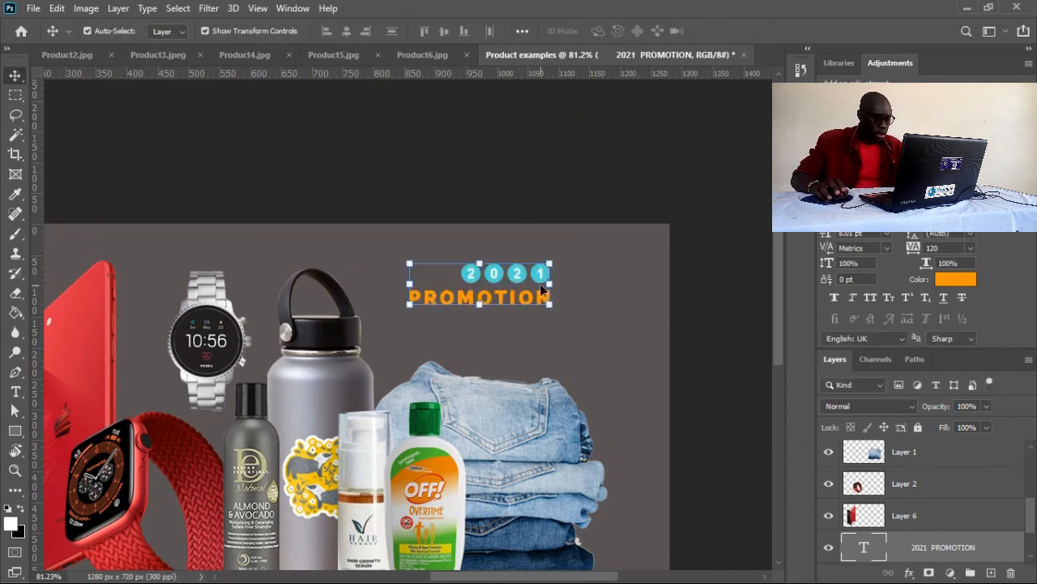
- Scale the two-line 2021 PROMOTION title to about 170%, keeping its upper left corner in place, then apply the transform and deselect it
key("ctrl+t")
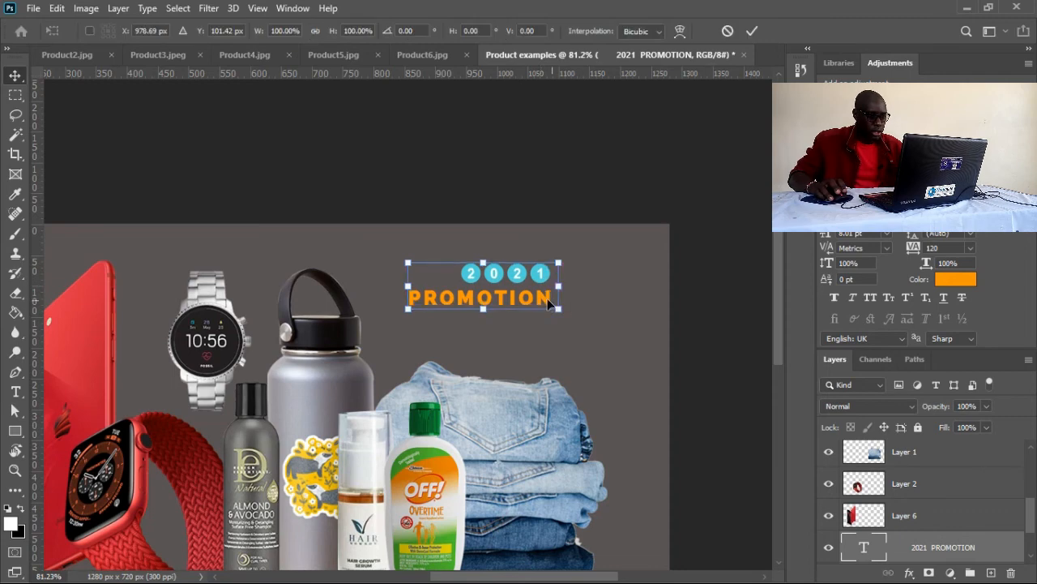
left_click_drag(564, 316, 654, 378)
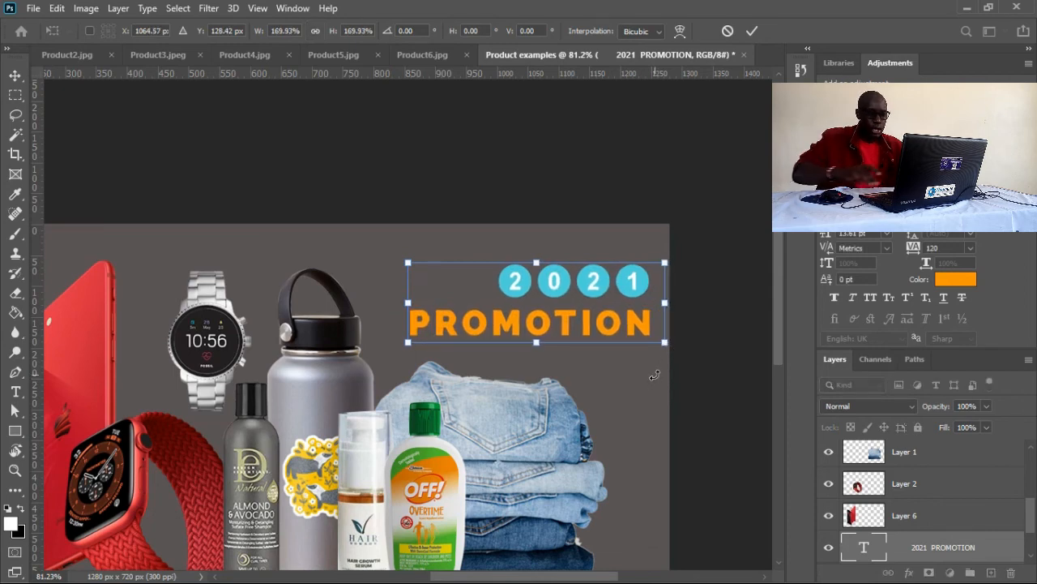
key("Return")
left_click(707, 365)
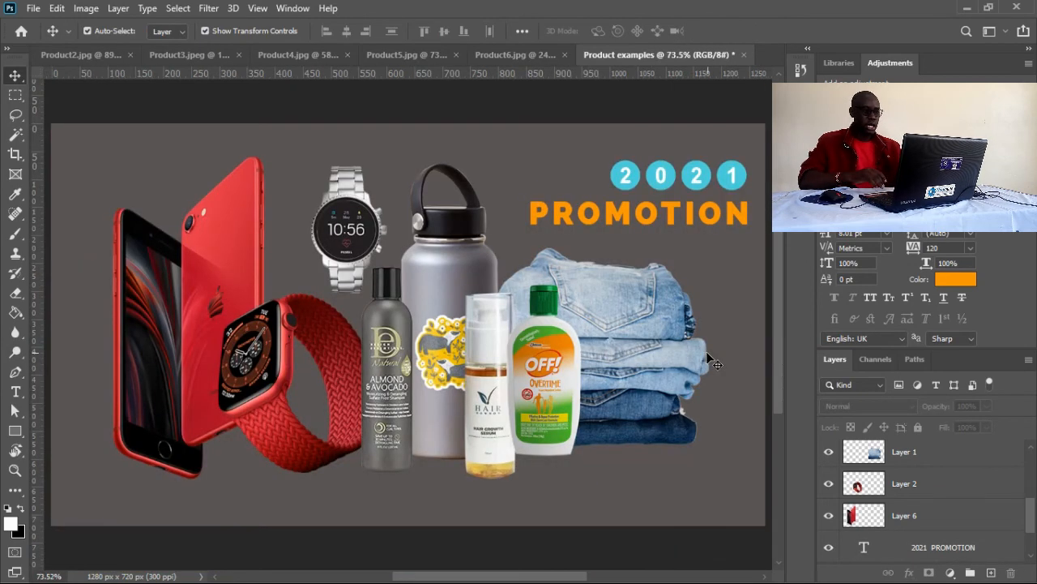
key("ctrl+minus")
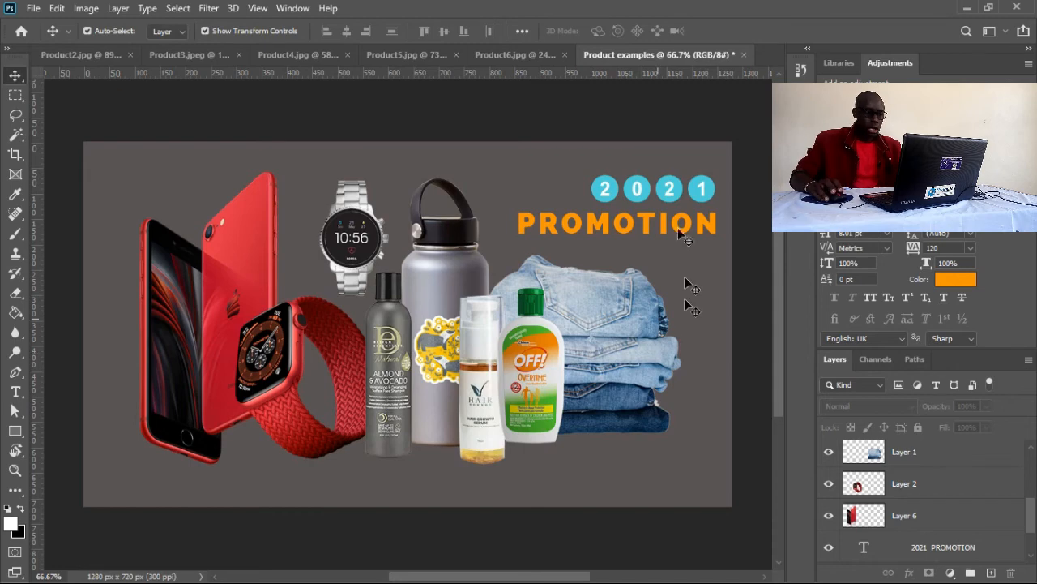
- Move the 2021 PROMOTION title slightly up and left, and add the text line "- Premium Products -" beneath it
left_click(632, 189)
mouse_move(624, 188)
left_mouse_down()
mouse_move(596, 173)
mouse_move(616, 184)
left_mouse_up()
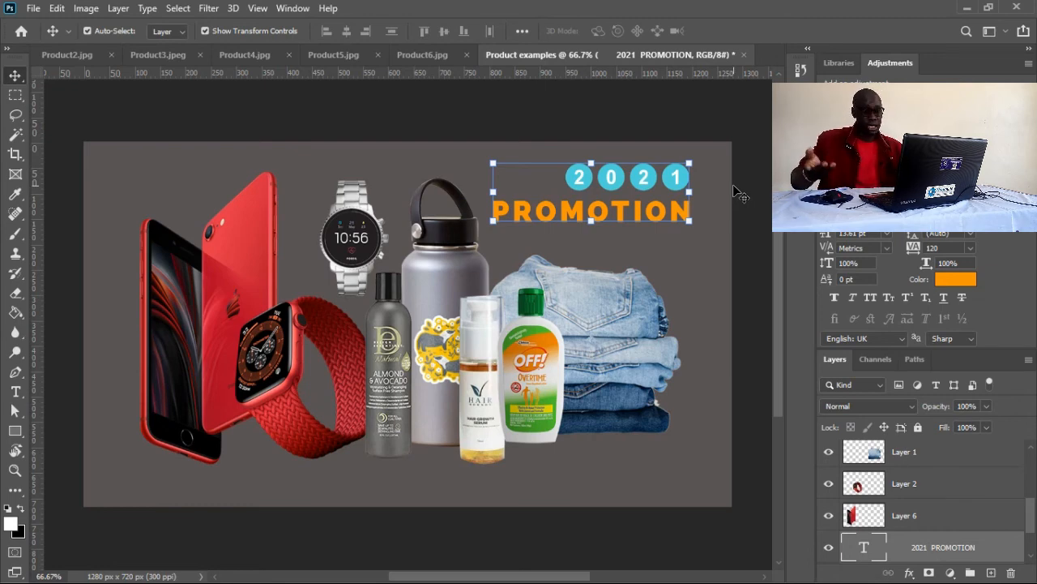
key("t")
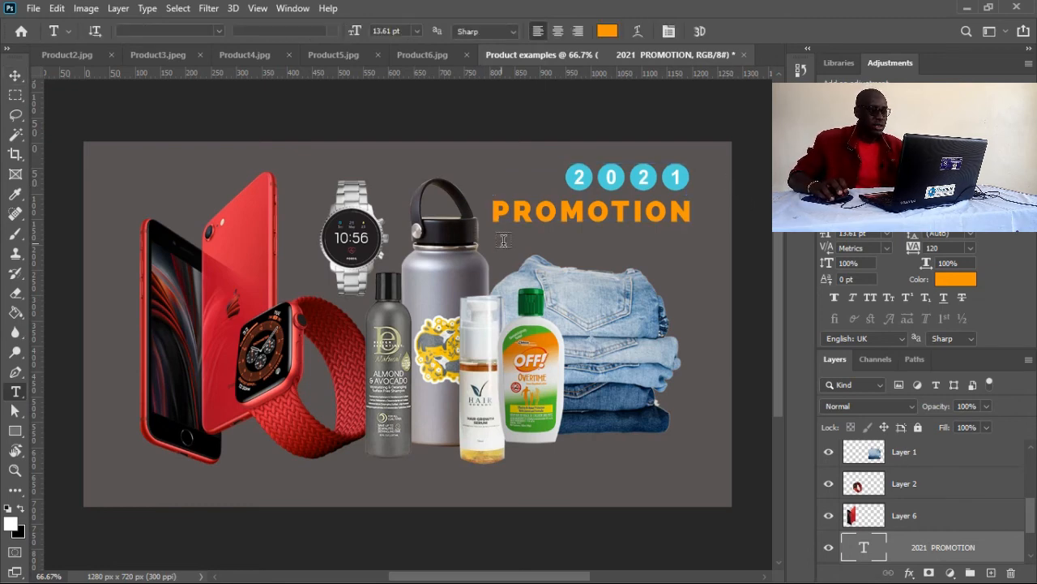
left_click(504, 240)
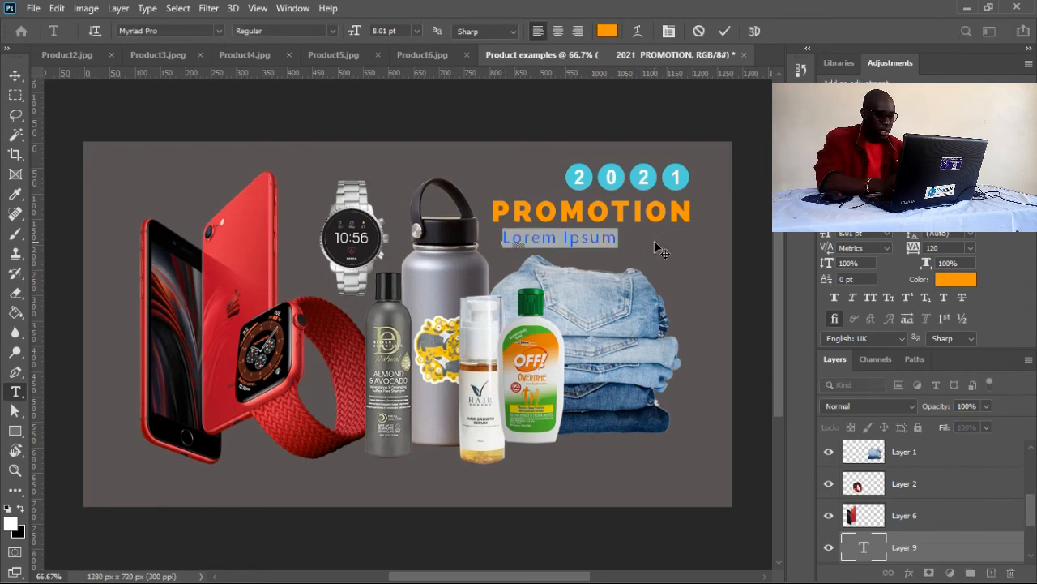
type("I")
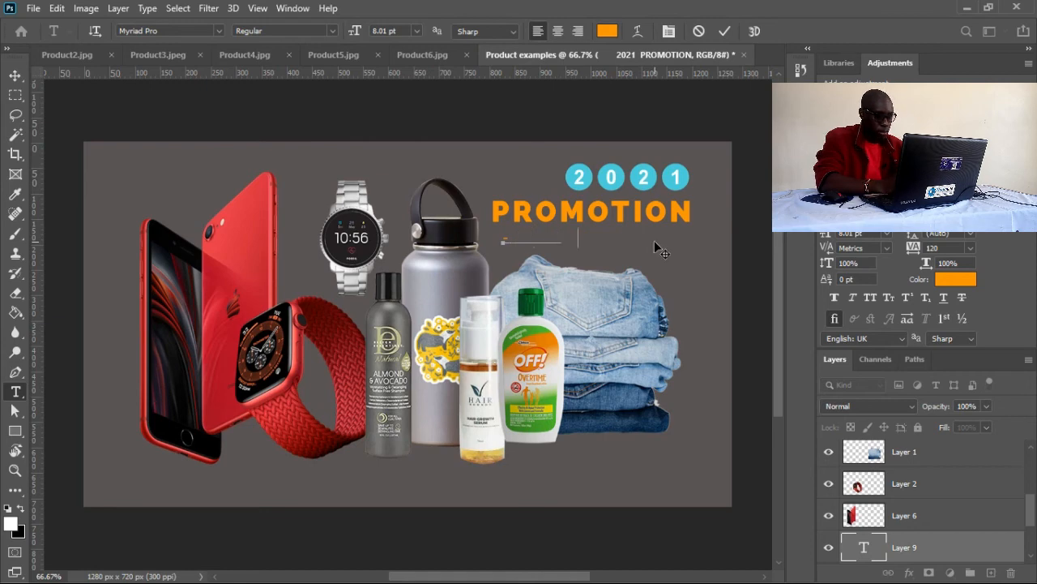
type("     - Premium ")
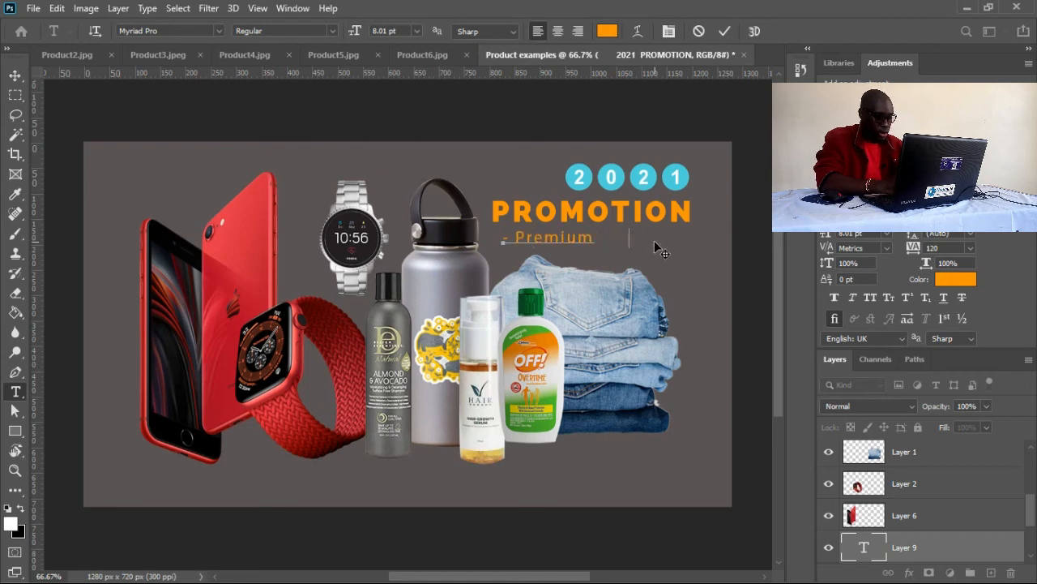
type("Products")
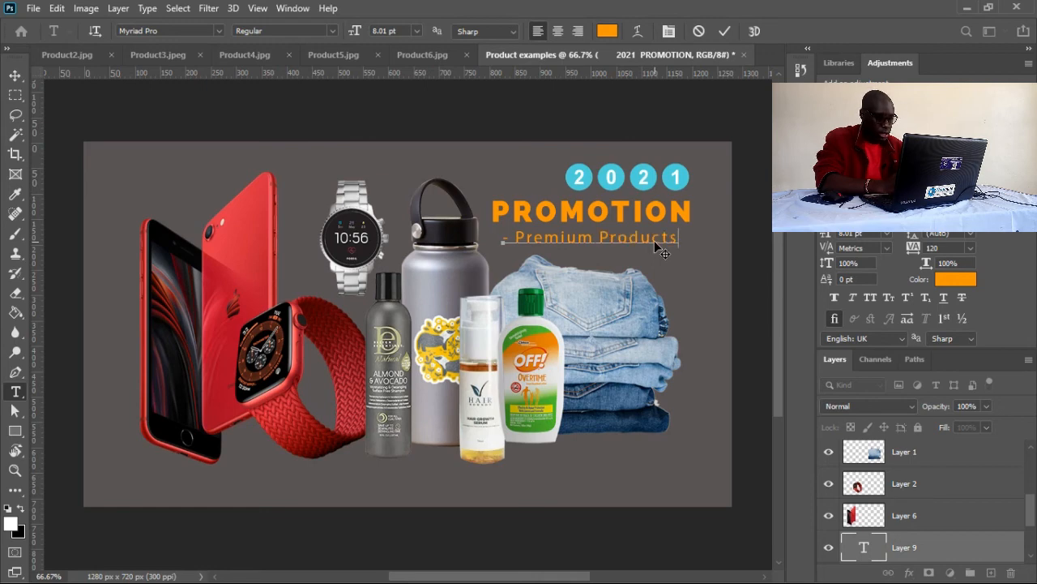
type(" -")
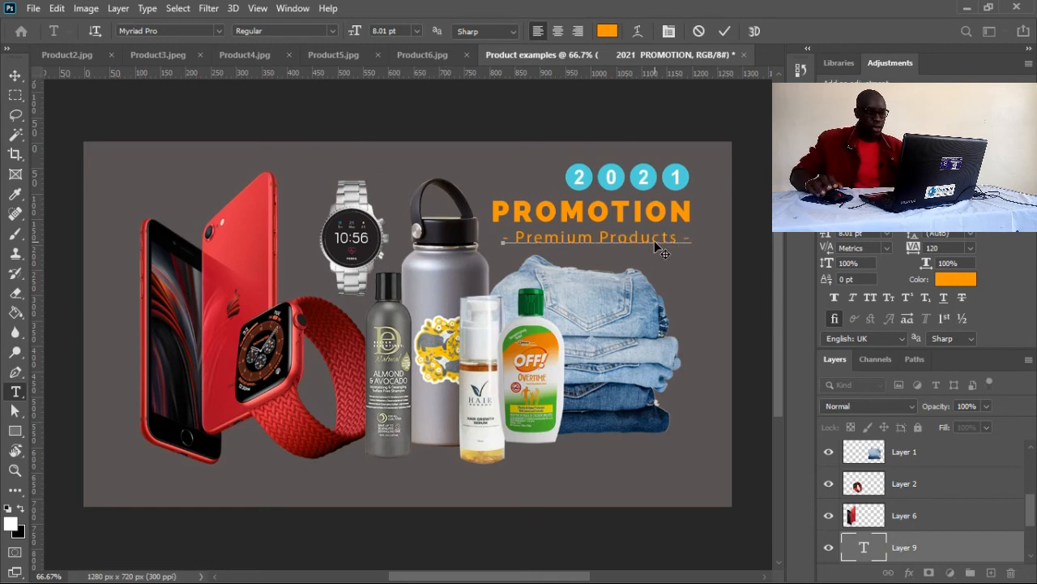
- Set the whole Premium Products line to Nexa Bold with tracking 580 and size 4.01 pt
key("ctrl+a")
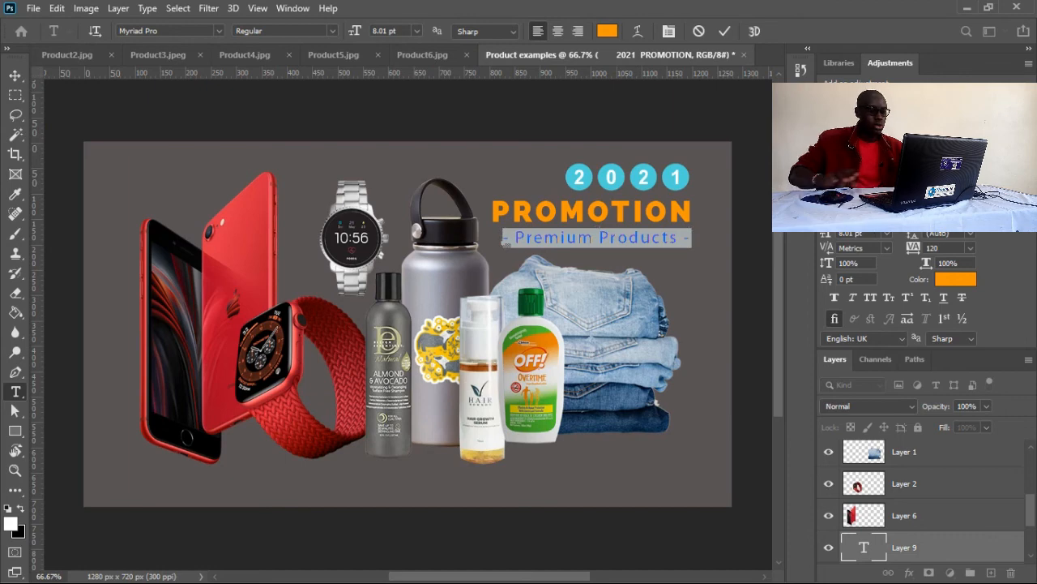
left_click(886, 216)
type("nexa")
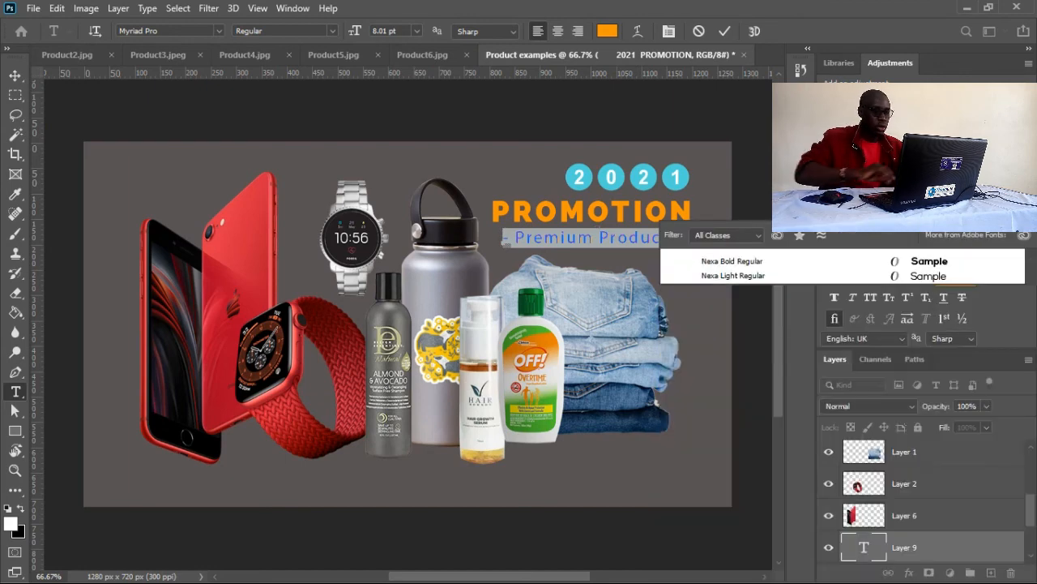
left_click(756, 274)
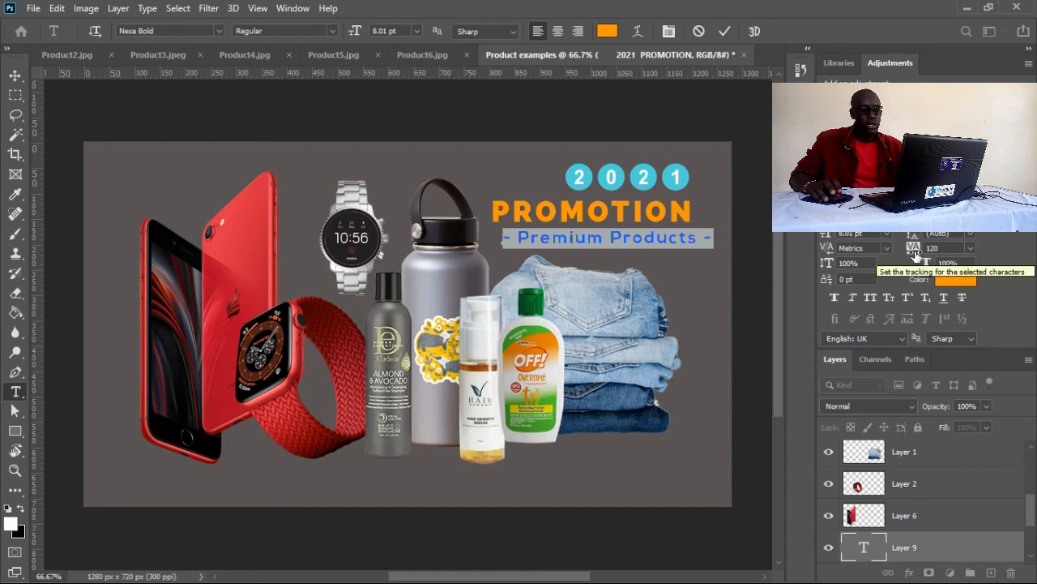
left_click_drag(916, 254, 932, 251)
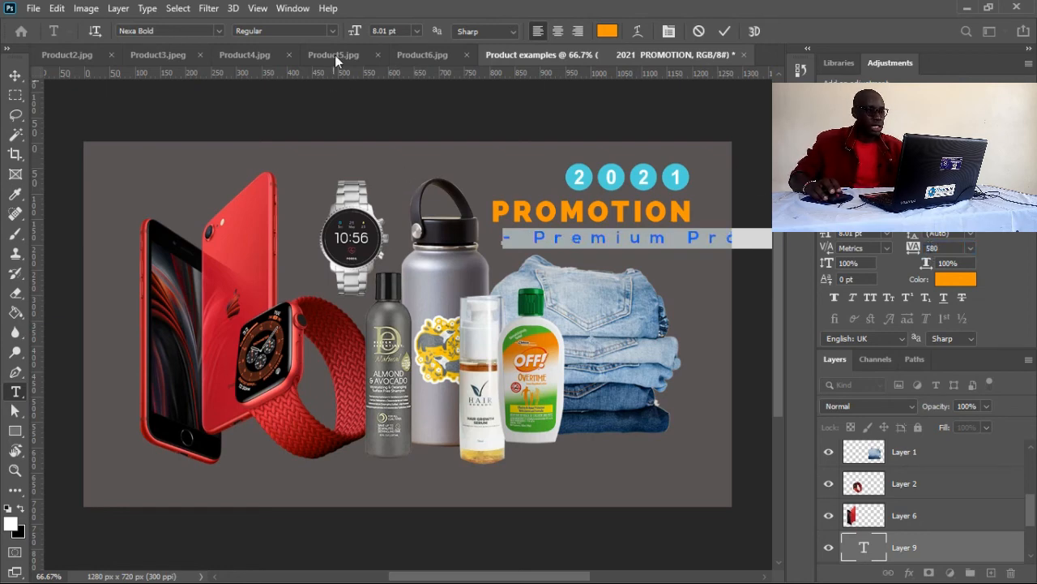
left_click_drag(355, 31, 338, 32)
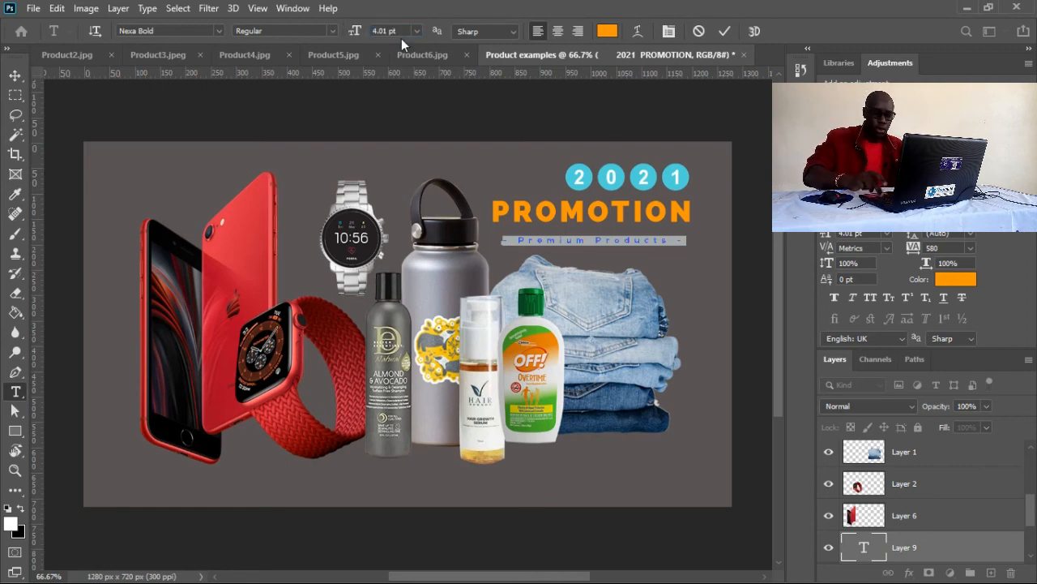
- Try to reduce the Premium Products line to 3.8 pt, and undo the added text and the title's move
key("ctrl+h")
type("3.8")
key("KP_Enter")
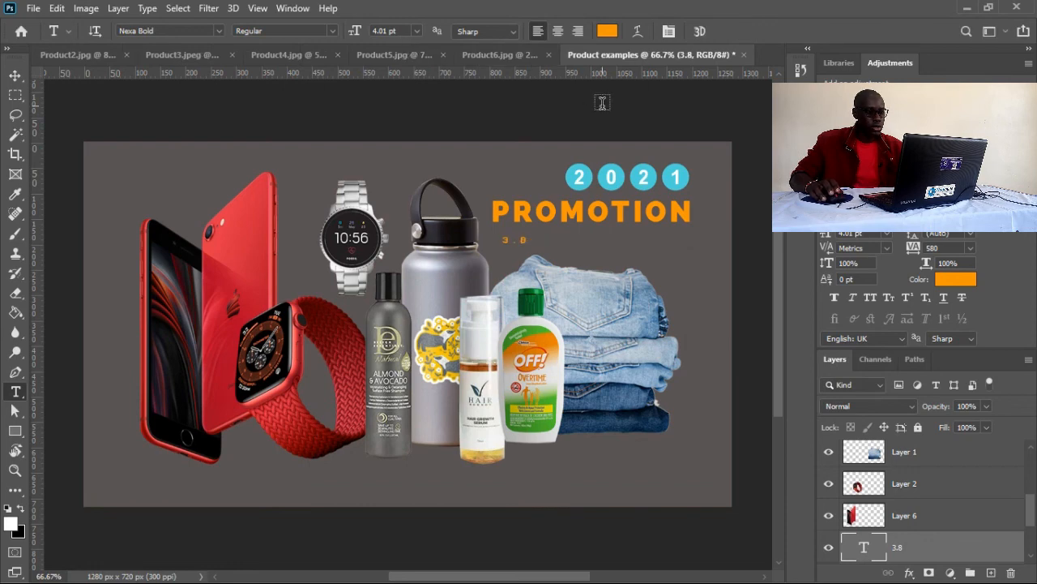
key("ctrl+z")
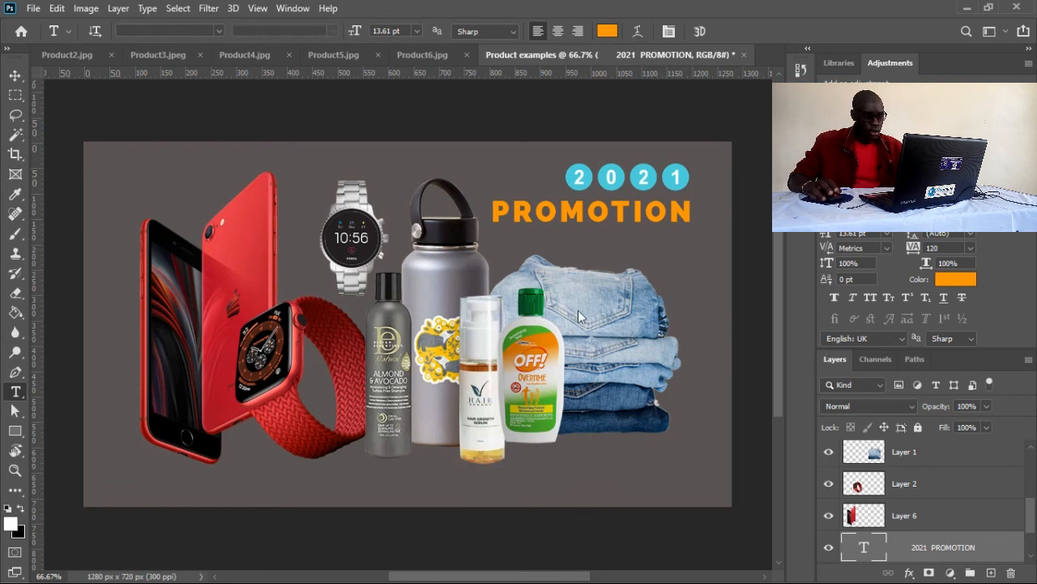
key("ctrl+z")
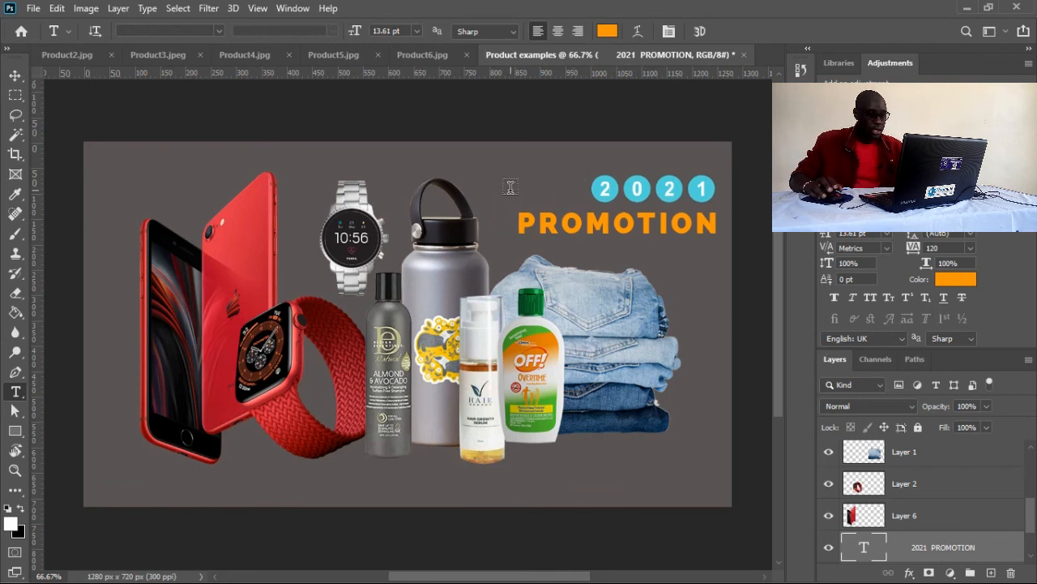
- Shift the 2021 PROMOTION title up and left, and add the tagline "- Premium Products -" below PROMOTION
key("v")
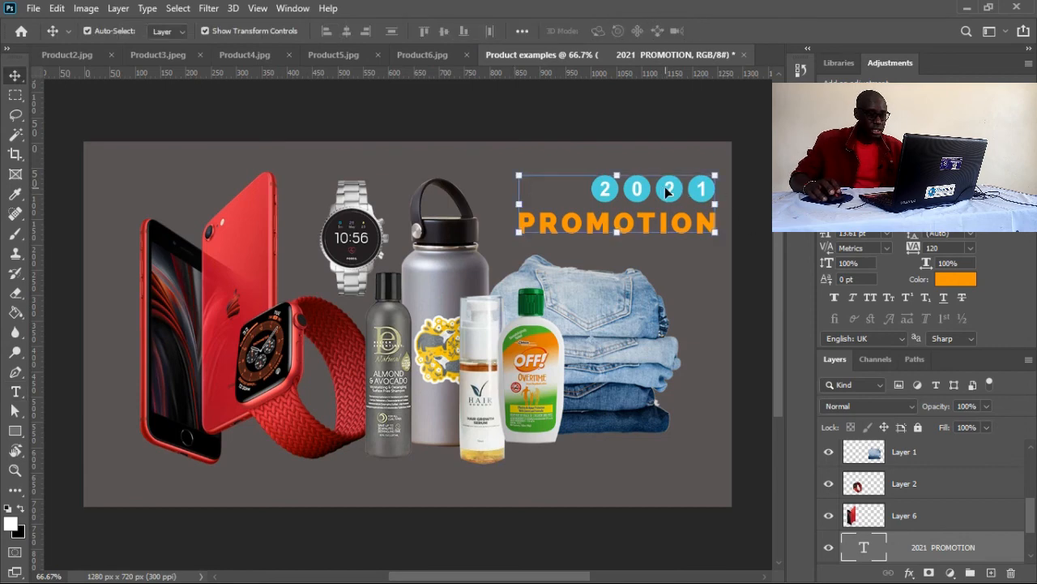
left_click_drag(666, 190, 646, 170)
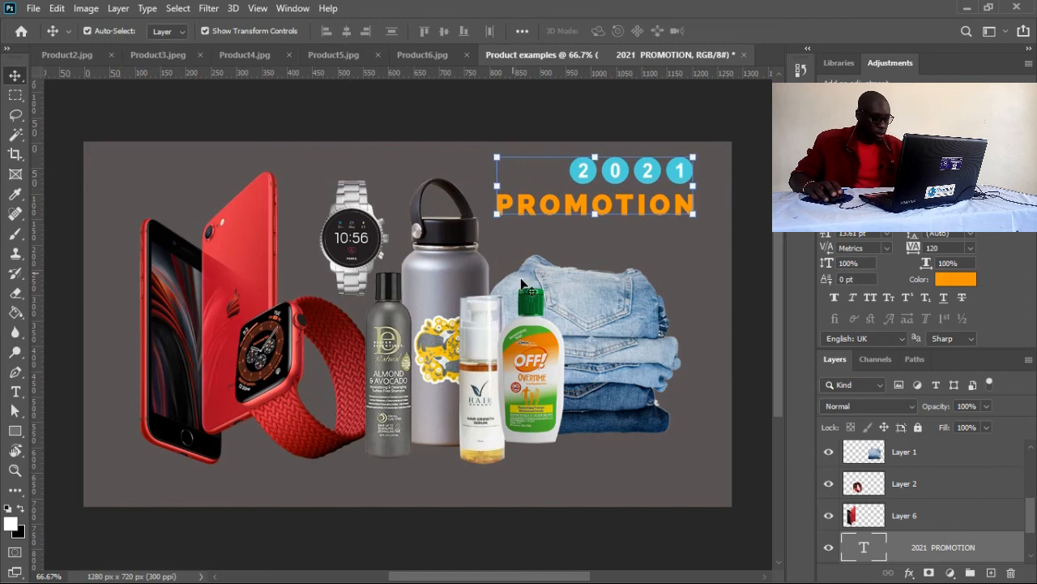
key("t")
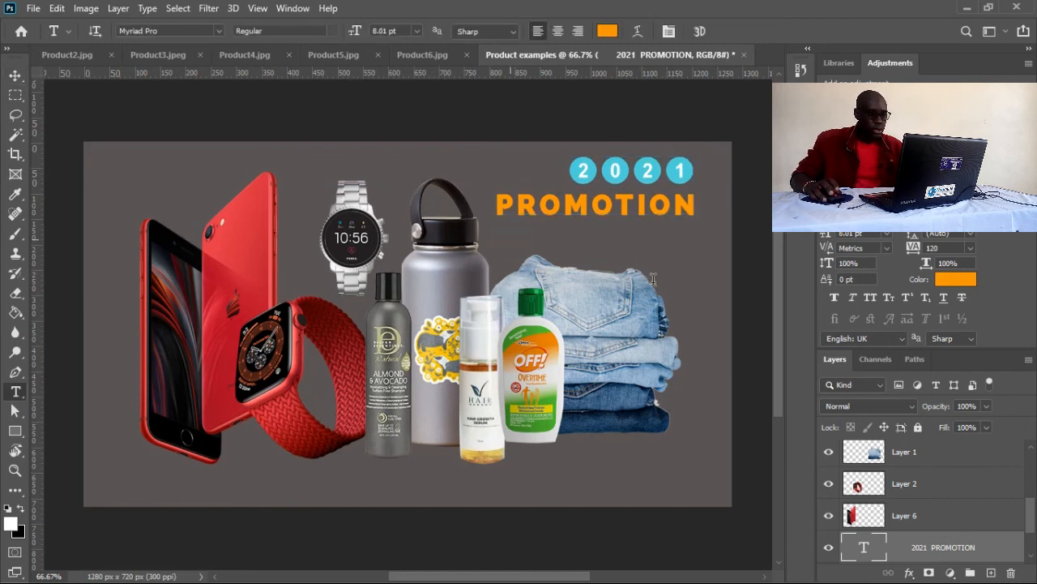
left_click(511, 239)
type("I")
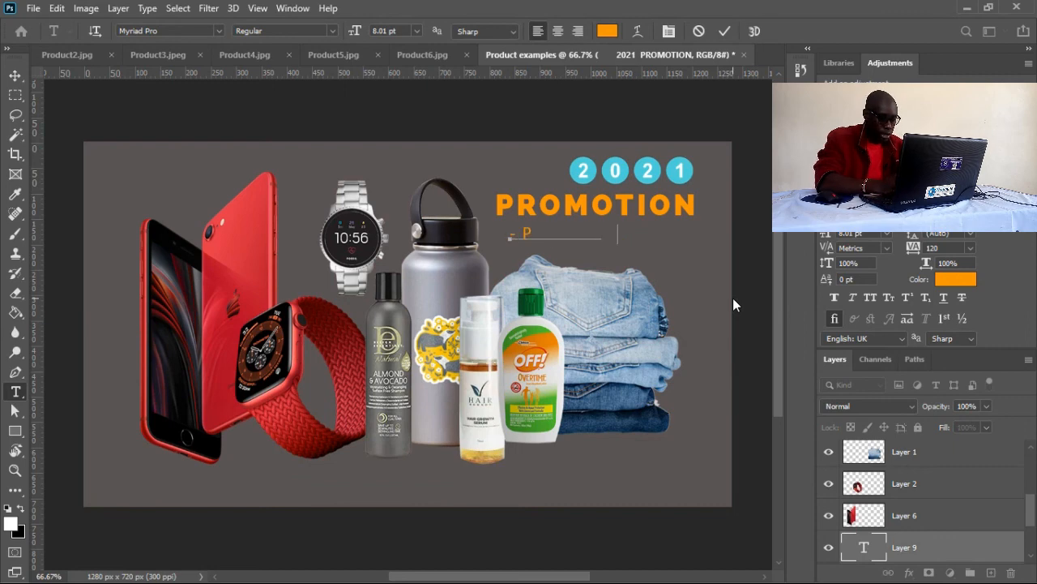
type(" Premium Products -")
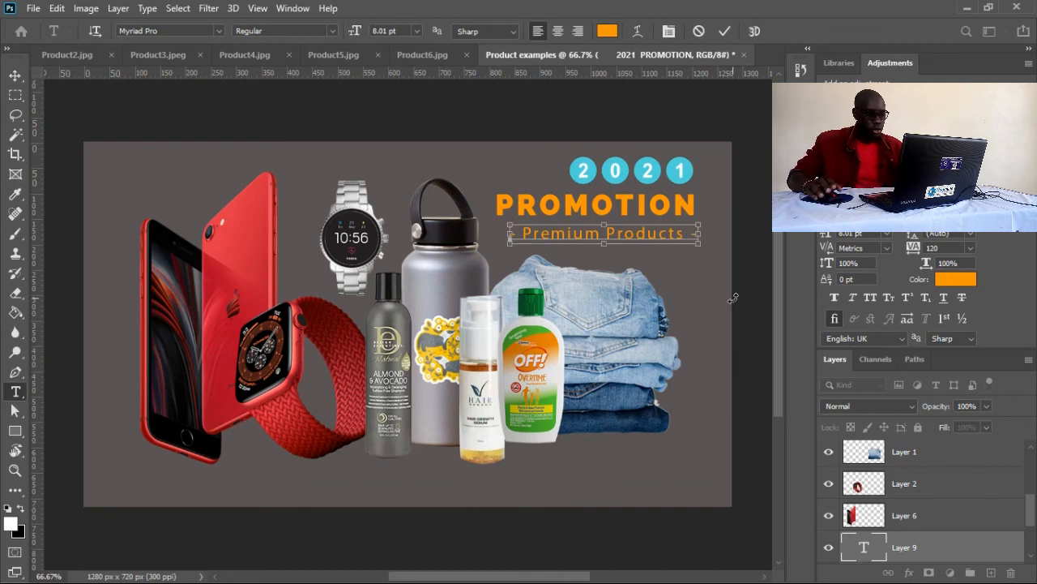
- Format the entire Premium Products tagline in Nexa Bold with tracking 700 and size 3.8 pt, and commit the text
key("ctrl+a")
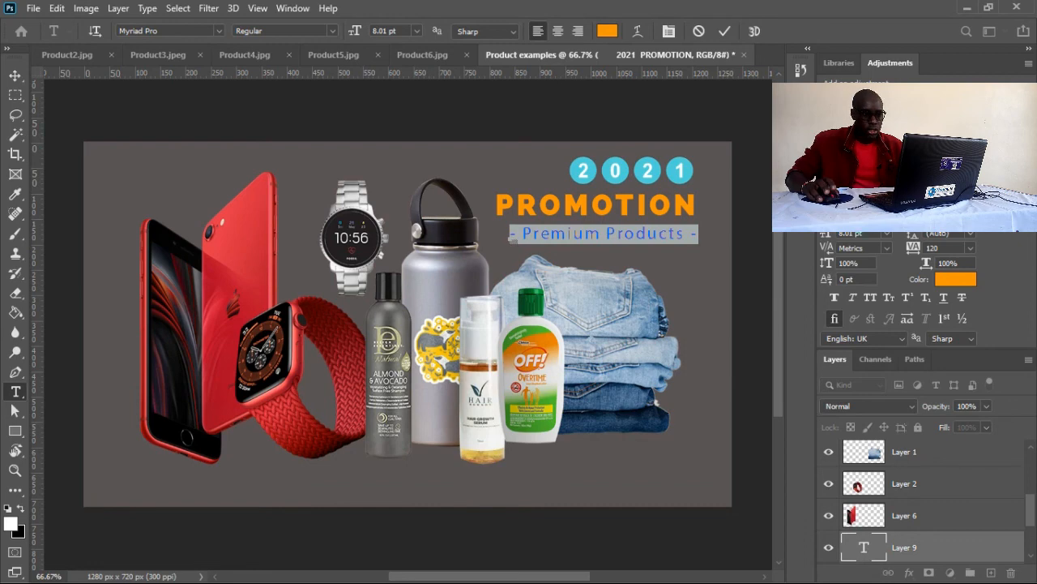
left_click(887, 214)
type("nexa")
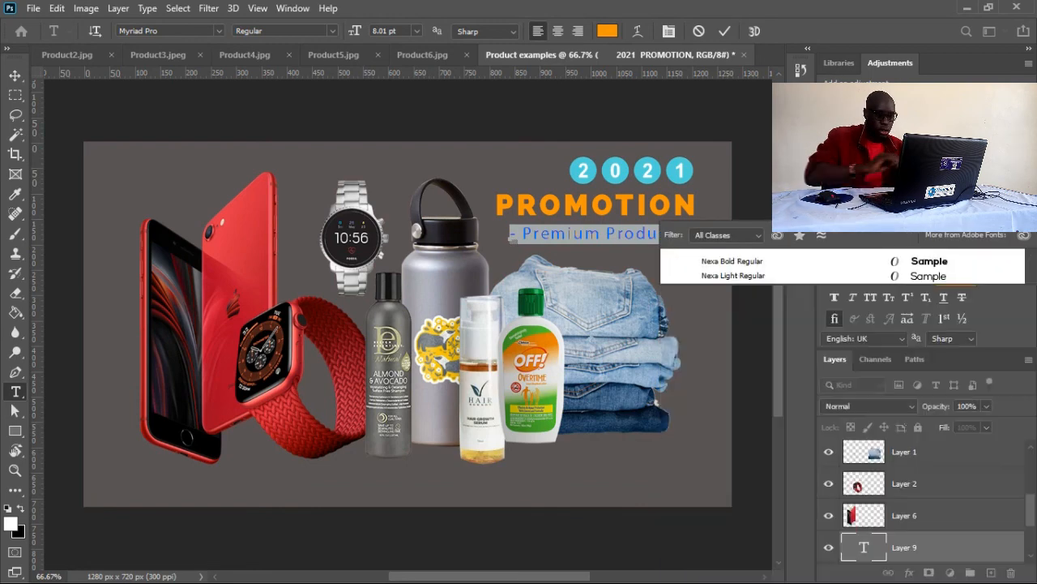
left_click(725, 261)
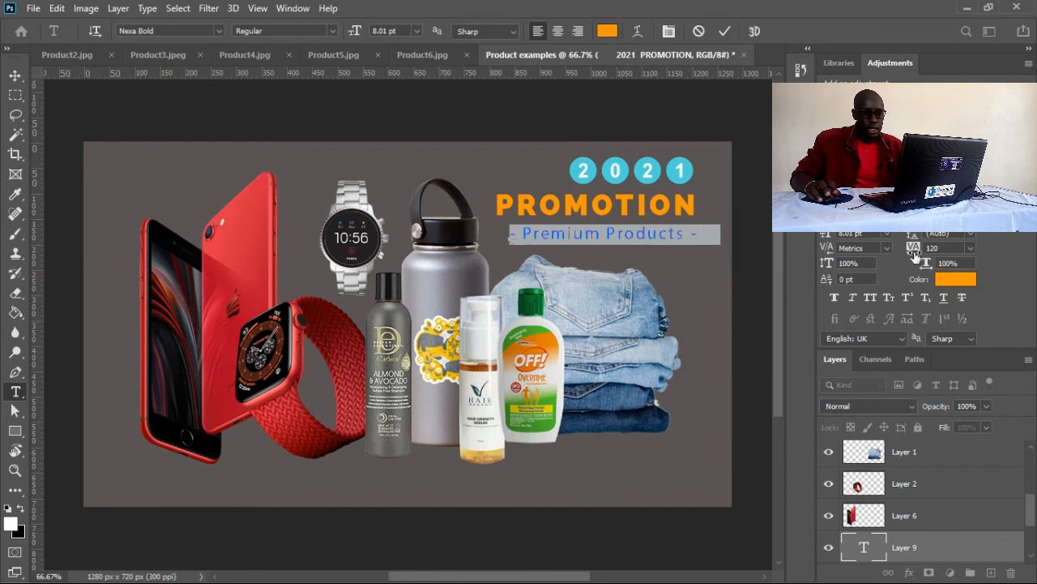
left_click_drag(914, 256, 938, 255)
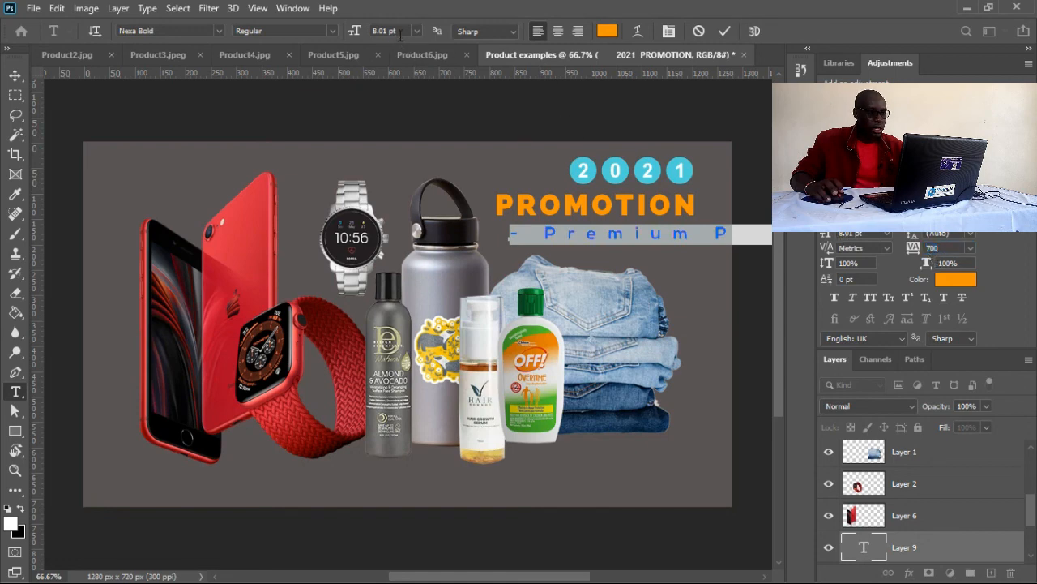
left_click(355, 31)
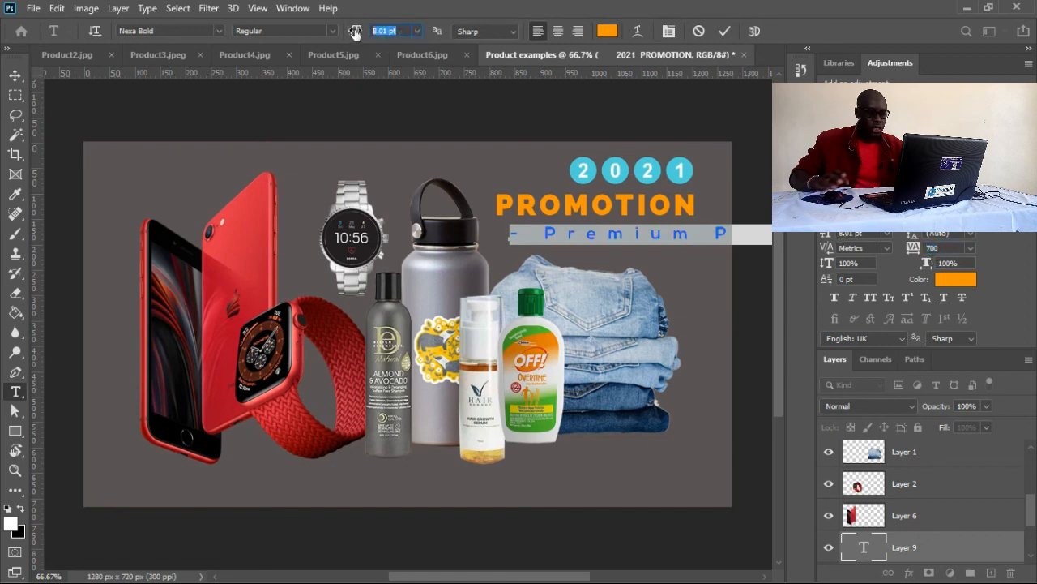
type("3.8")
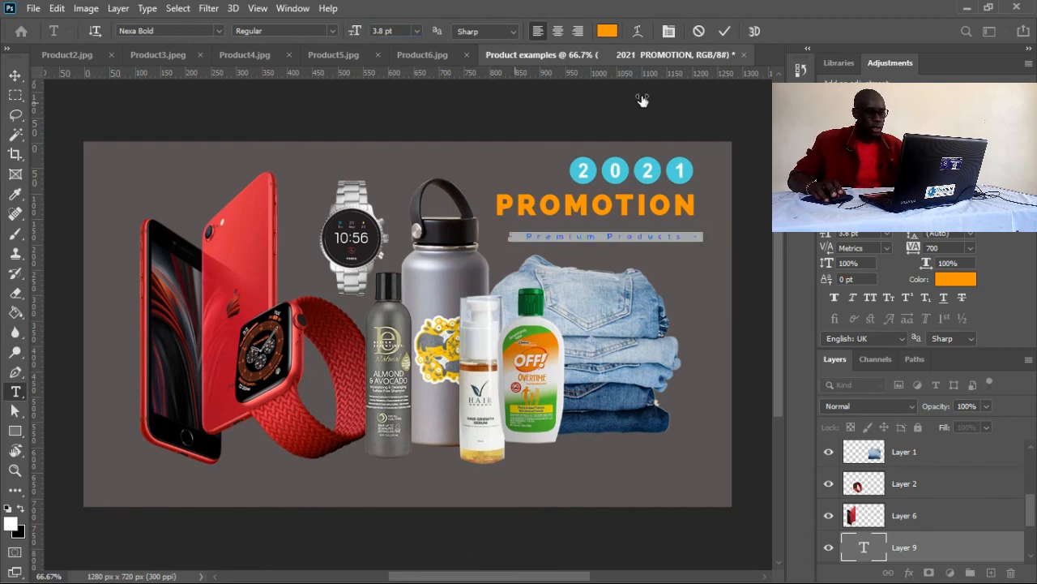
left_click(725, 31)
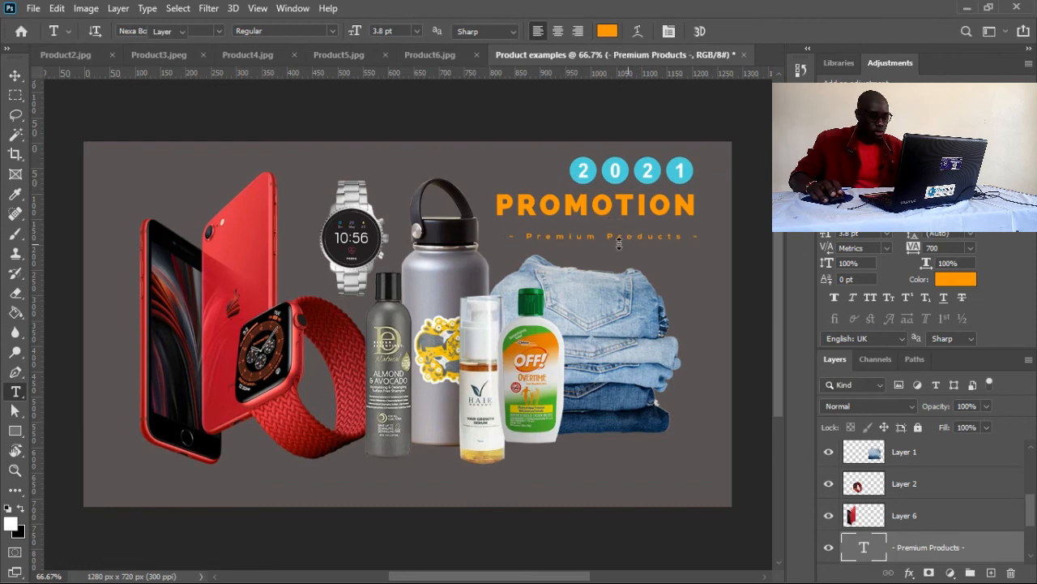
- Move the tagline up so it sits directly under PROMOTION, colour it white (ffffff) and deselect it
key("v")
left_click_drag(625, 240, 617, 231)
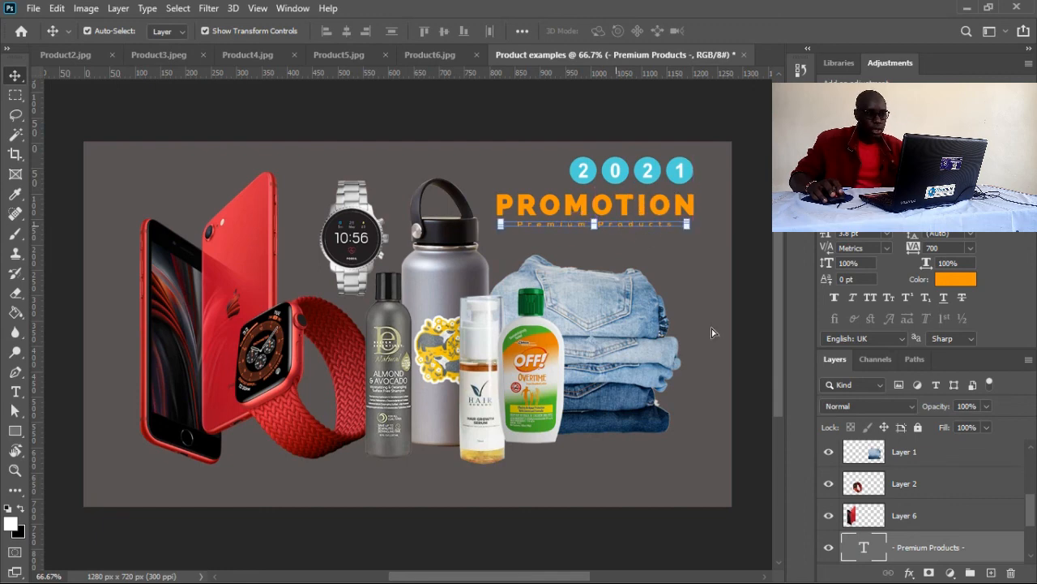
left_click(956, 282)
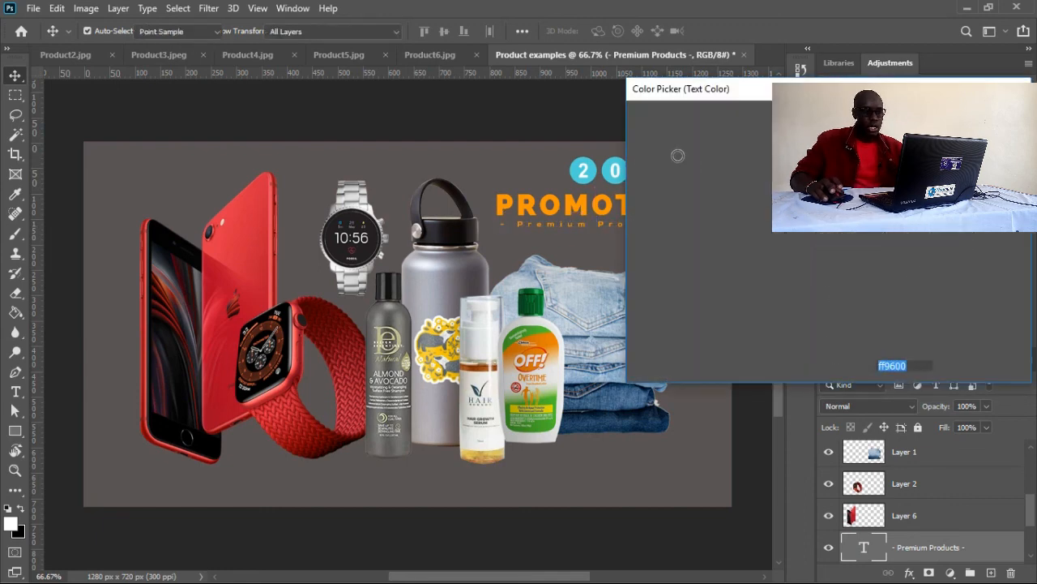
left_click(628, 120)
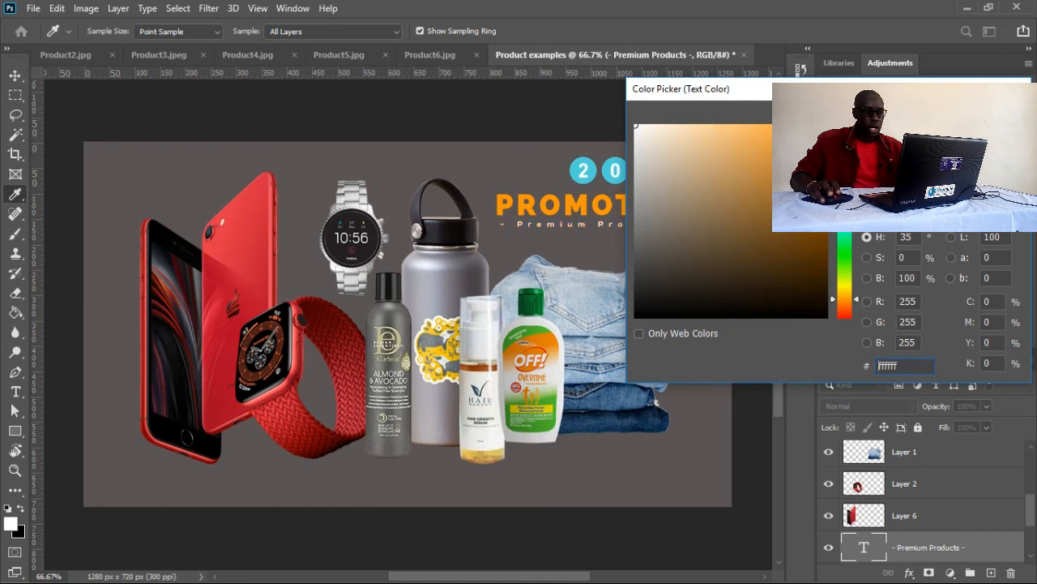
key("Return")
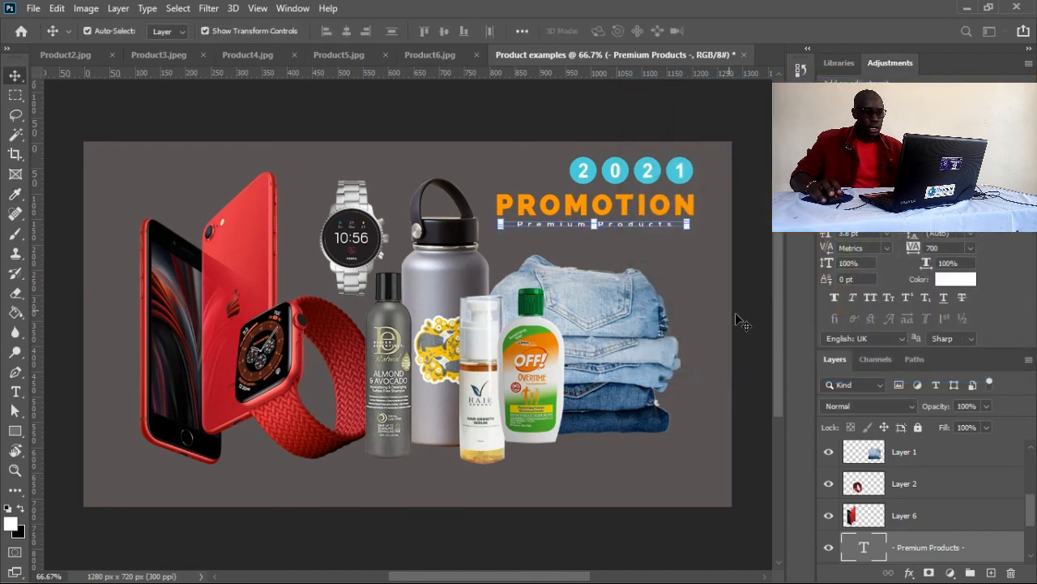
left_click(754, 310)
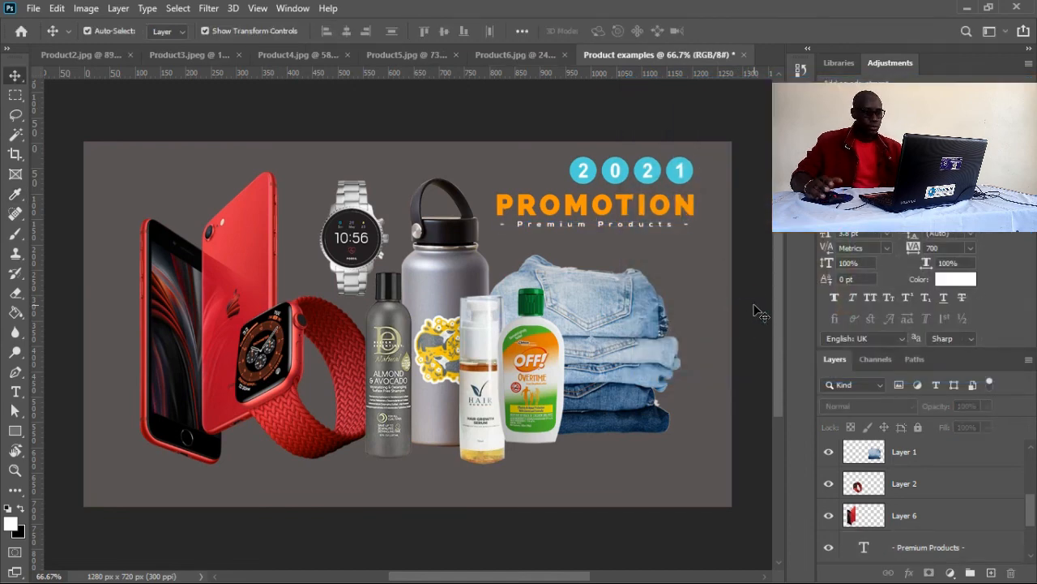